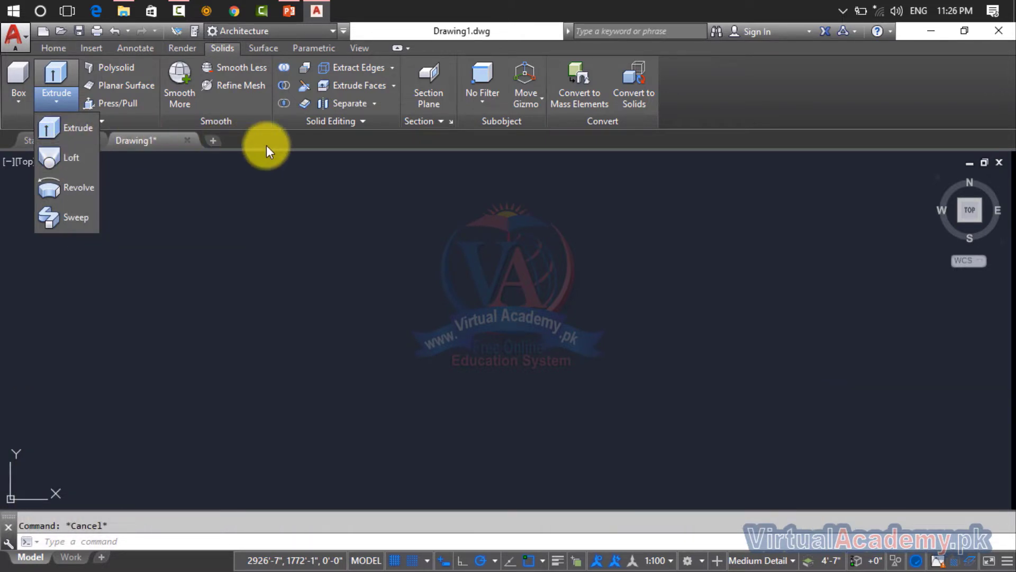
pyautogui.click(265, 146)
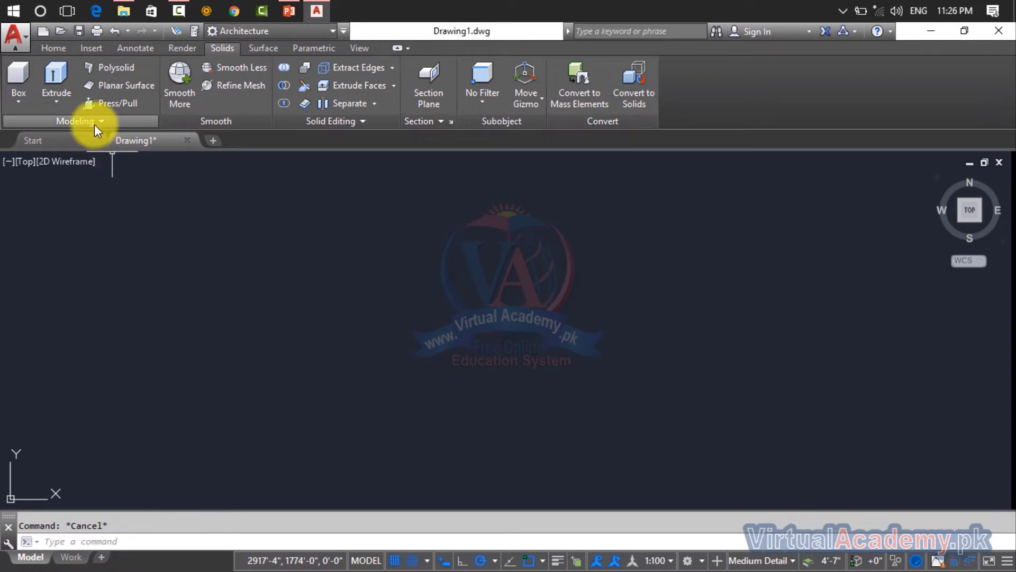
pyautogui.click(56, 105)
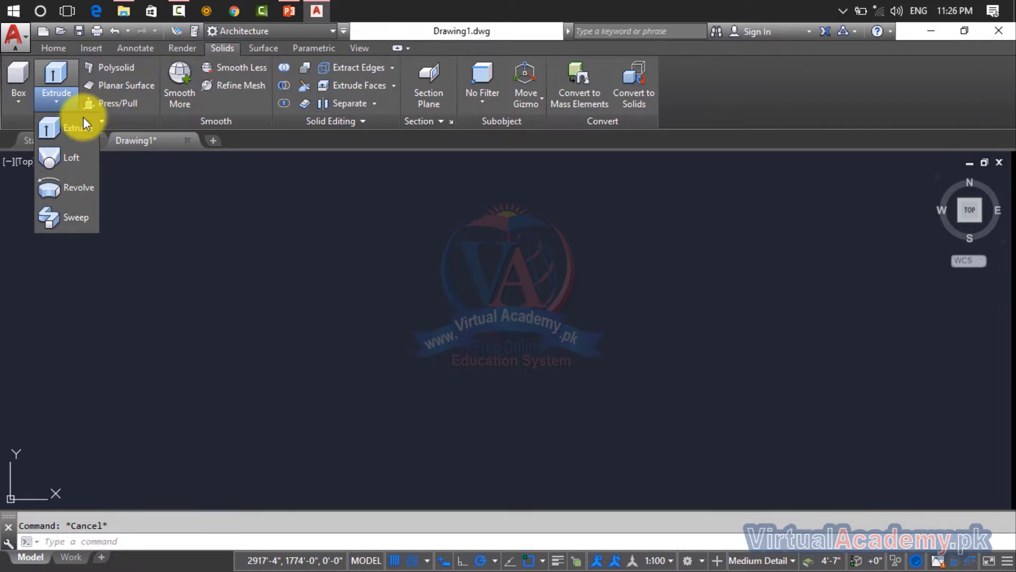
pyautogui.click(541, 139)
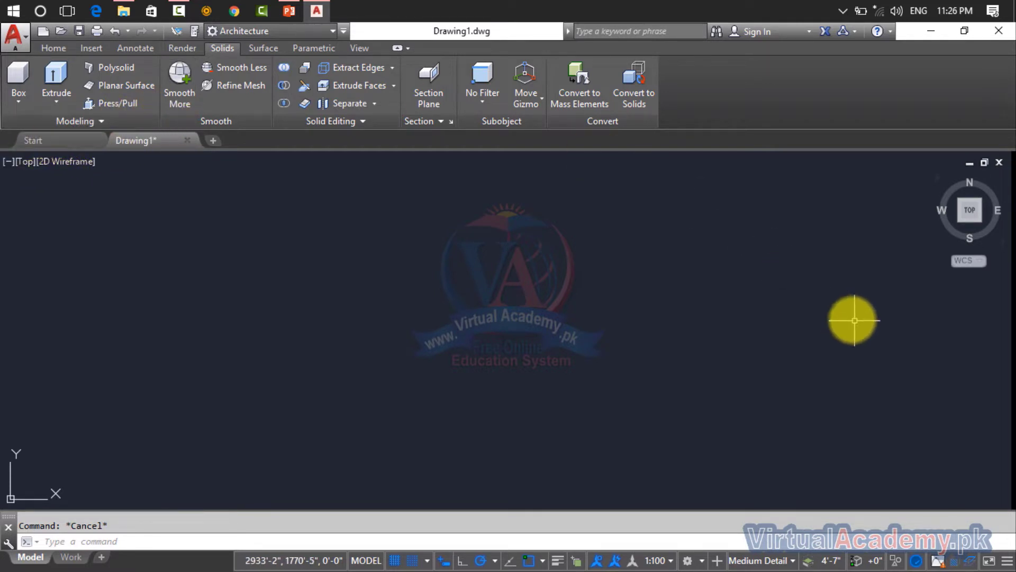
# Switch the viewport from the top view to the SW Isometric home view
pyautogui.click(26, 161)
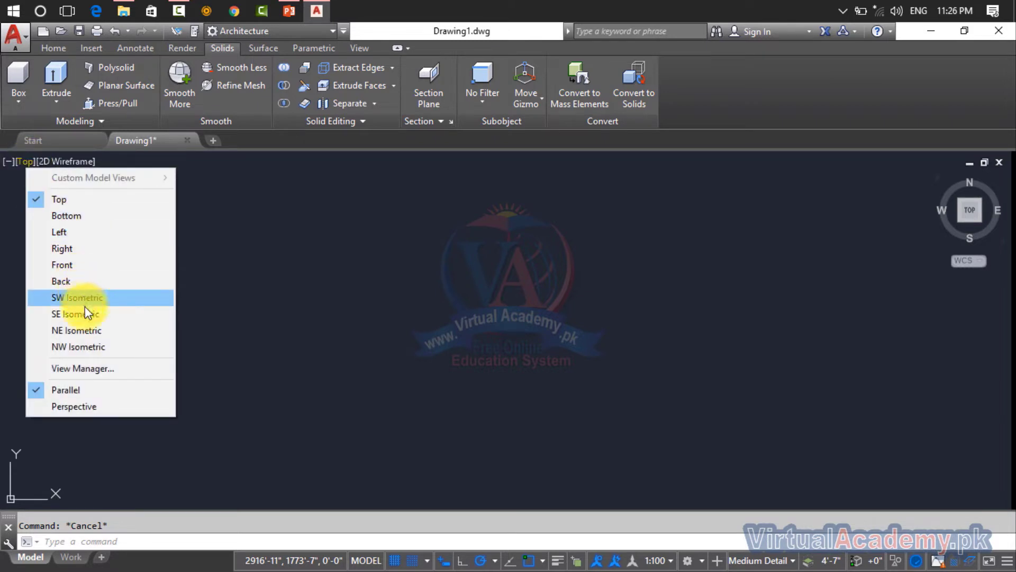
pyautogui.click(250, 144)
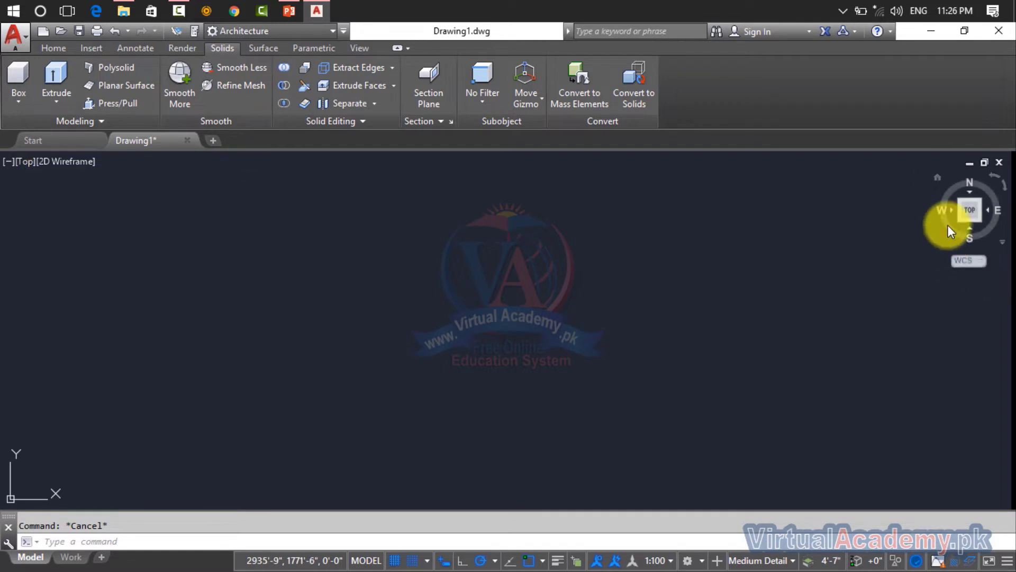
pyautogui.click(938, 177)
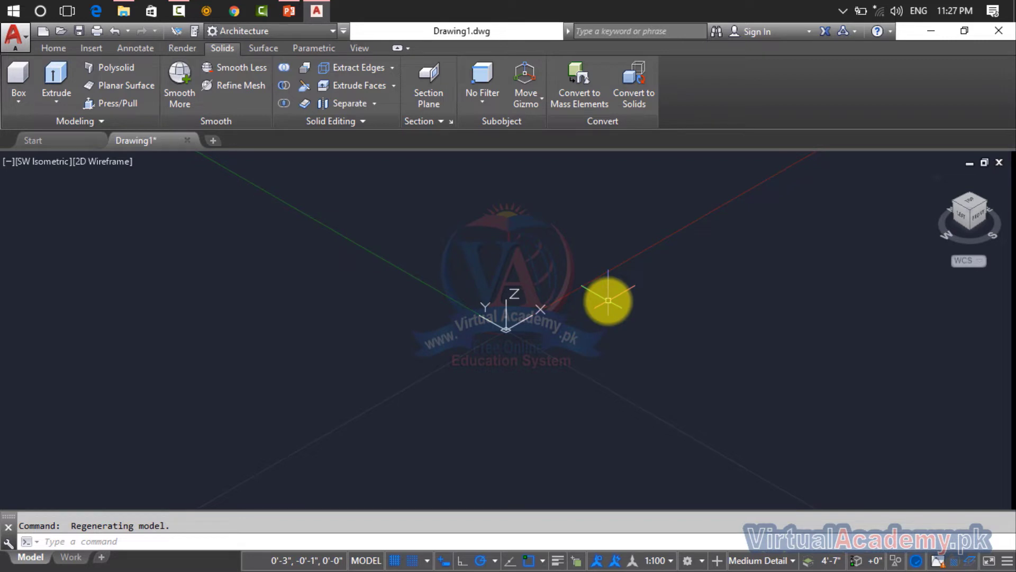
# Turn off displaying the UCS icon at the UCS origin point in the UCS settings
pyautogui.write('UC')
pyautogui.press('Return')
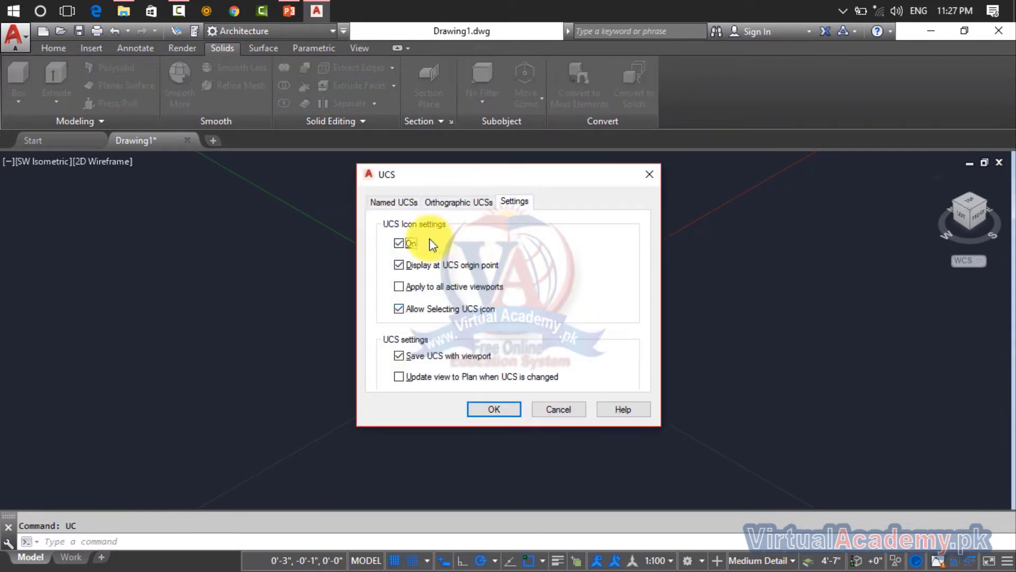
pyautogui.click(434, 265)
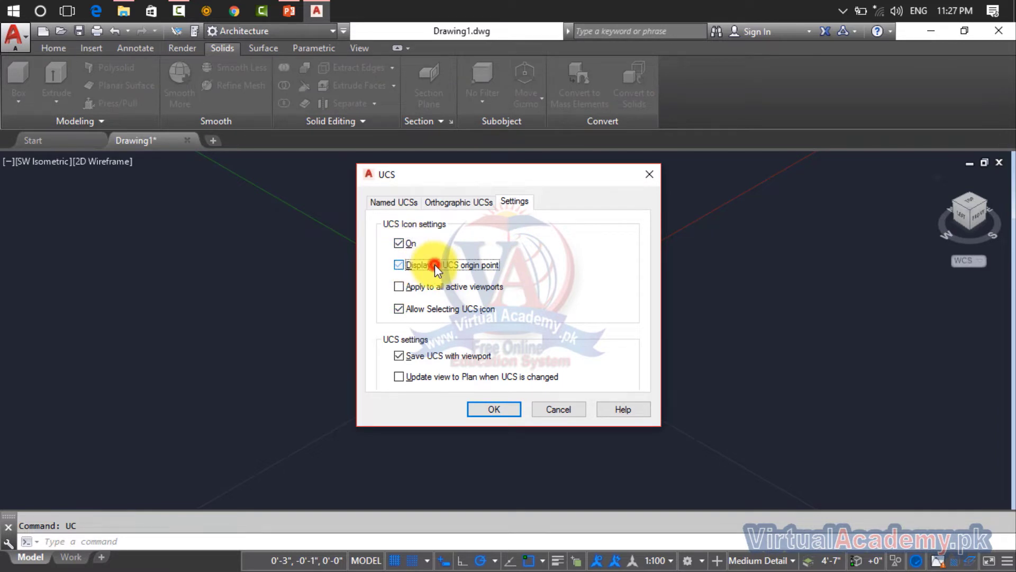
pyautogui.click(498, 410)
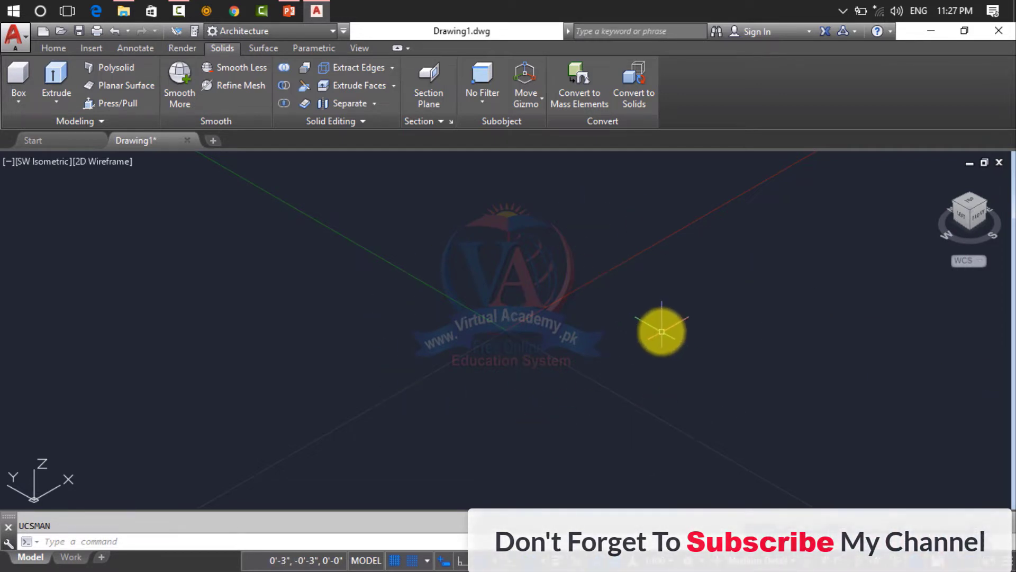
# Turn on the Navigation Bar in the user interface display options
pyautogui.click(359, 49)
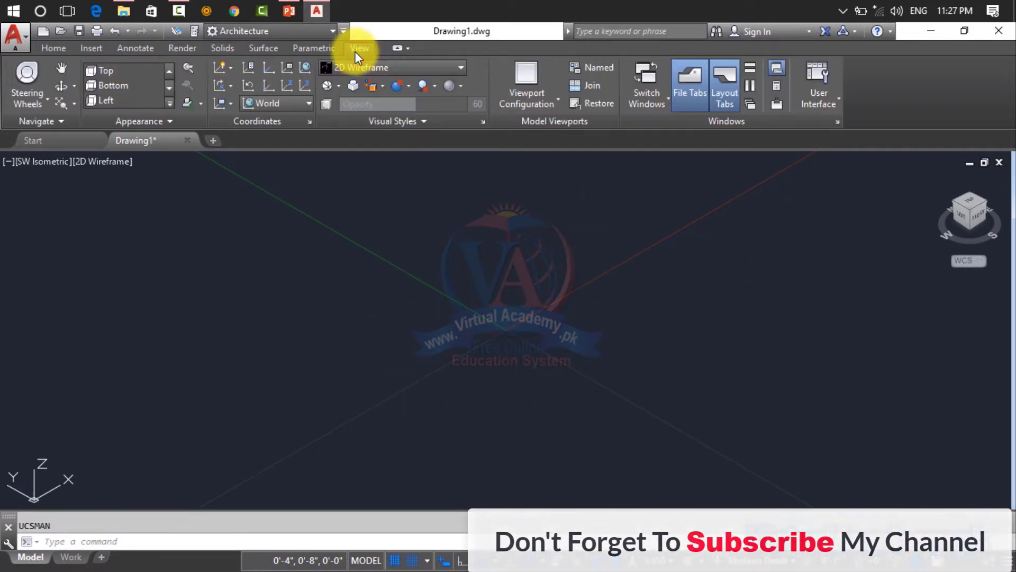
pyautogui.click(835, 103)
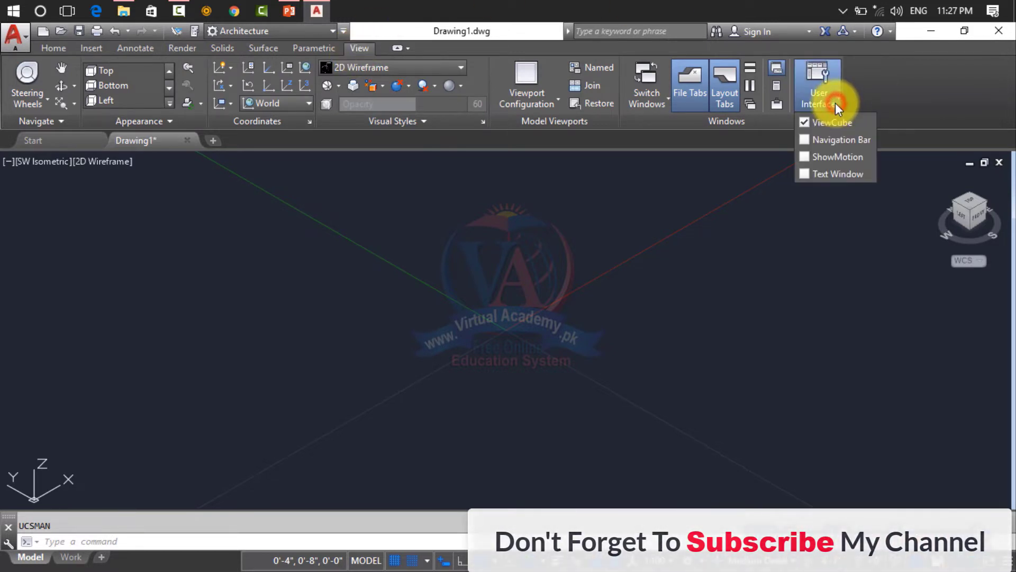
pyautogui.click(823, 141)
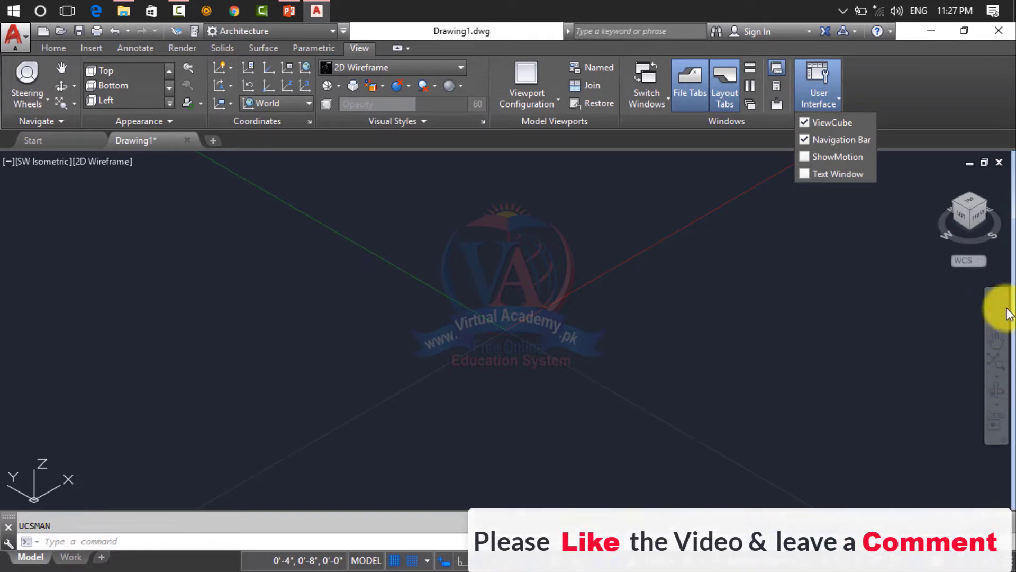
pyautogui.click(939, 135)
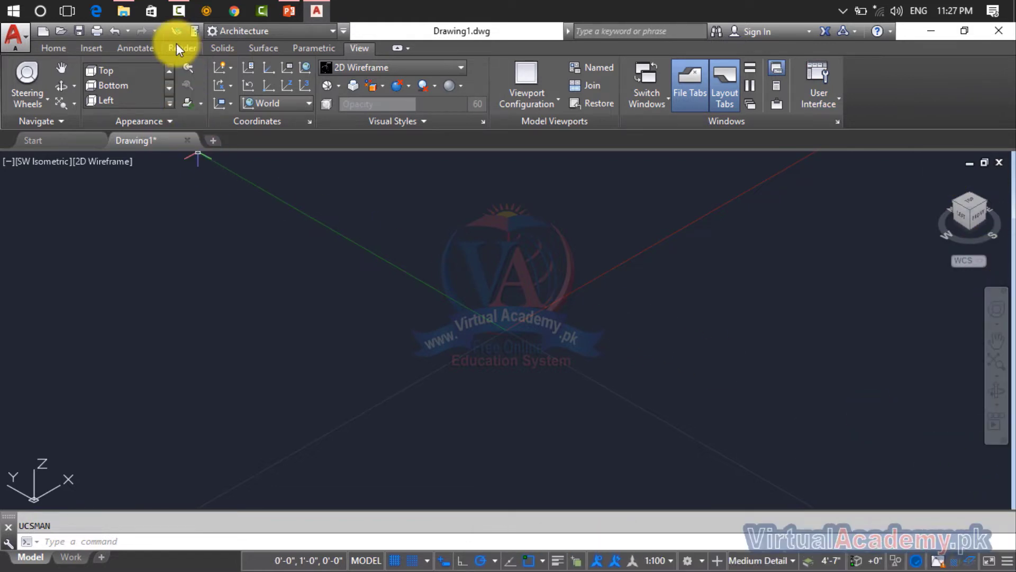
pyautogui.click(226, 48)
pyautogui.click(55, 102)
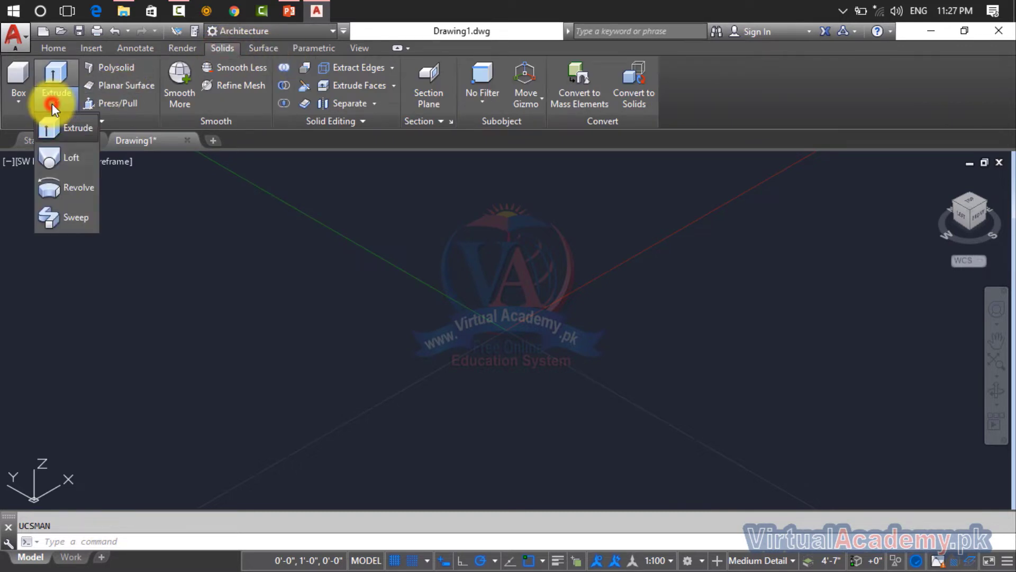
pyautogui.click(305, 265)
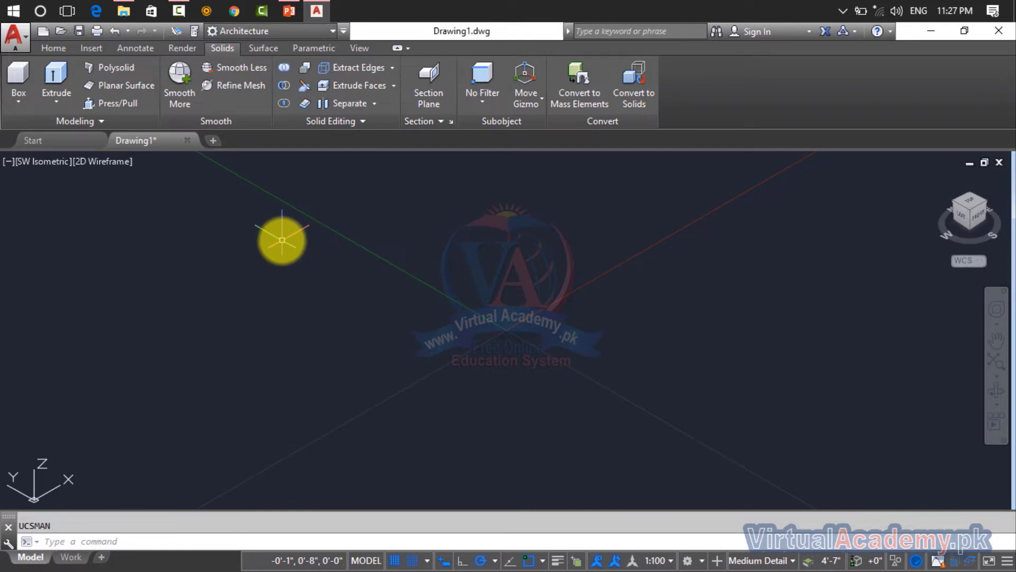
pyautogui.click(57, 99)
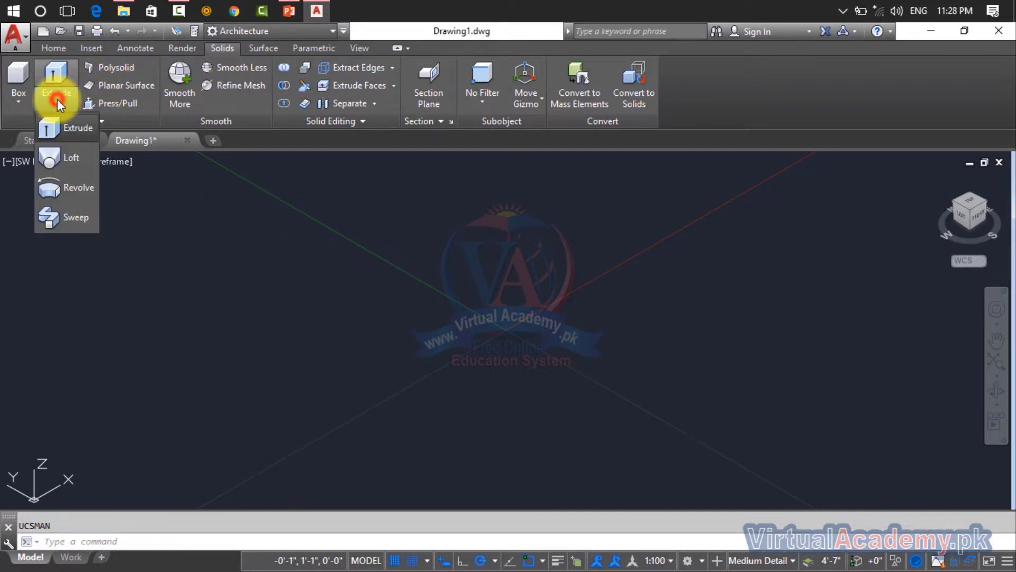
pyautogui.click(353, 326)
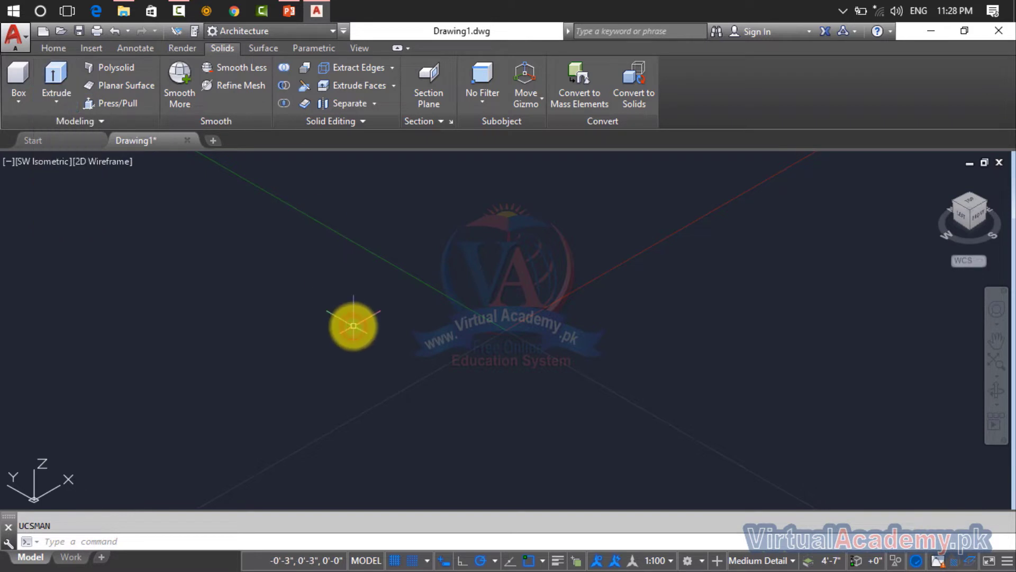
# Draw a freehand rectangle around the origin on the ground plane with the Rectangle command
pyautogui.press('Escape')
pyautogui.write('rec')
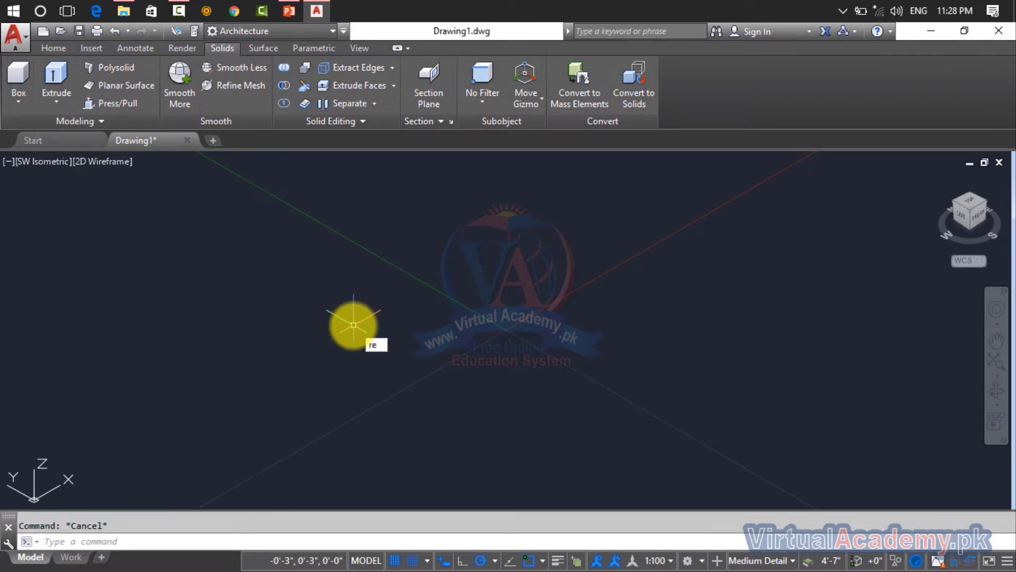
pyautogui.press('Return')
pyautogui.click(353, 300)
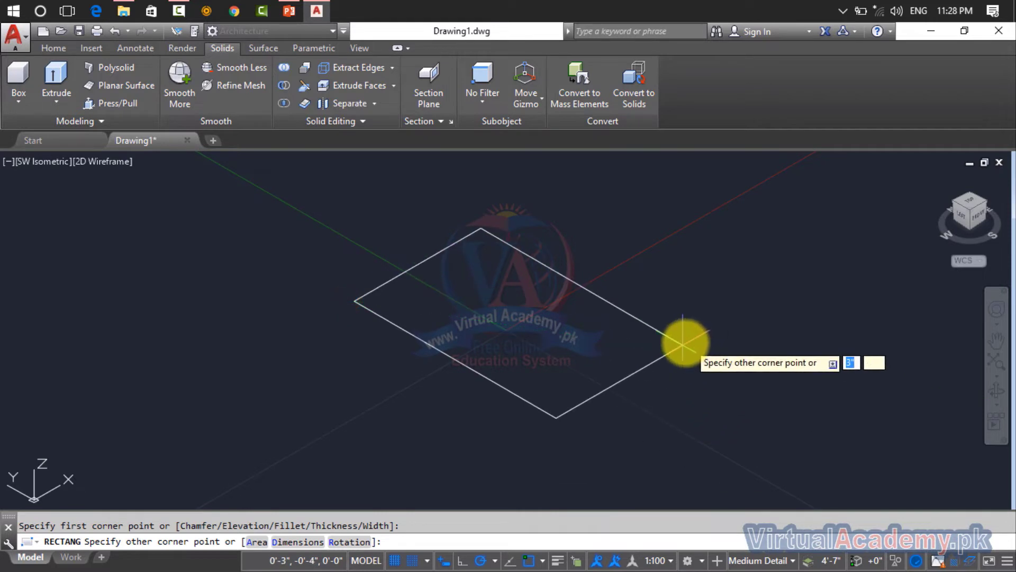
pyautogui.click(658, 333)
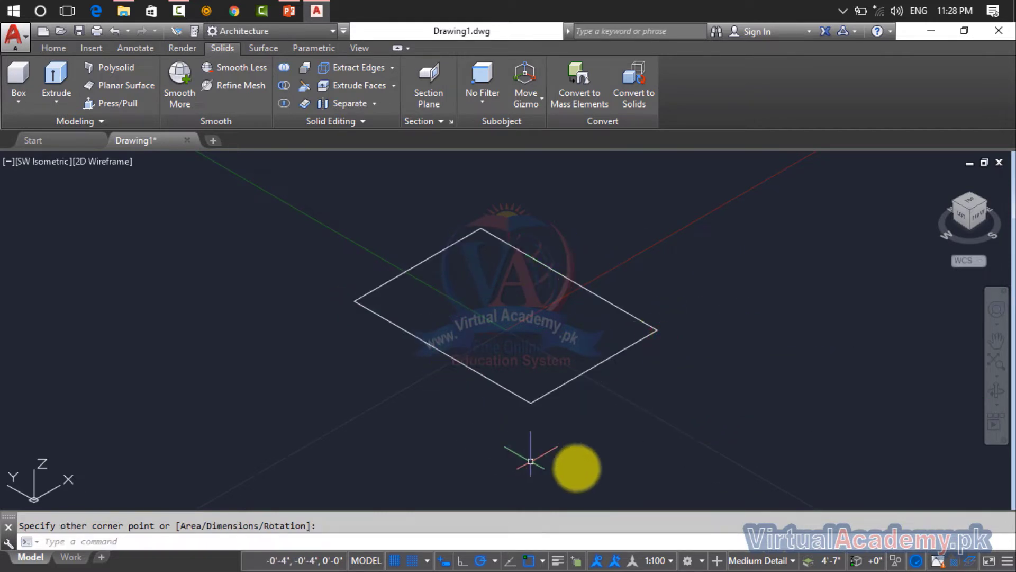
pyautogui.moveTo(559, 383); pyautogui.dragTo(483, 396, button='middle')
pyautogui.scroll(-2, 542, 397)
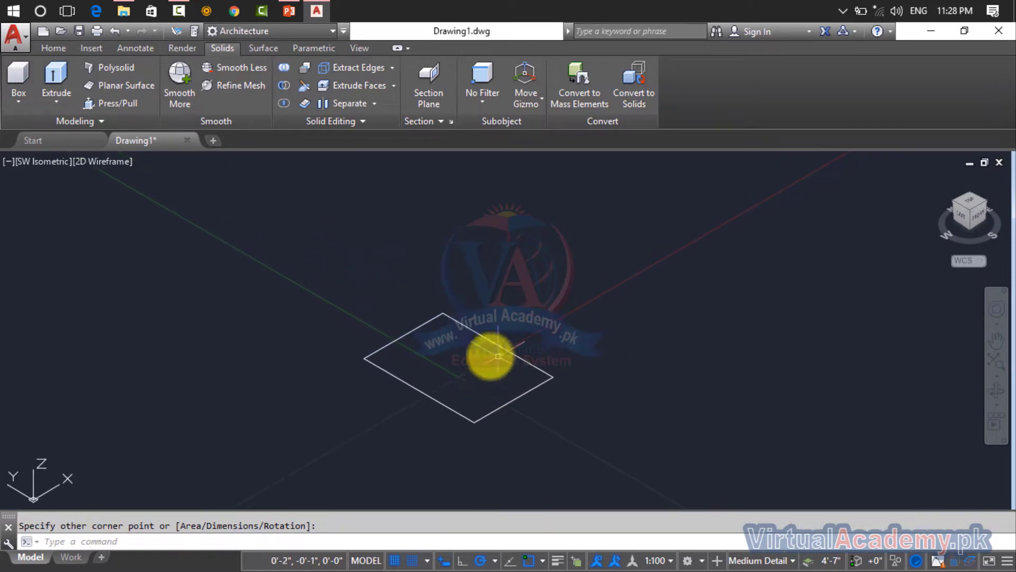
pyautogui.click(65, 106)
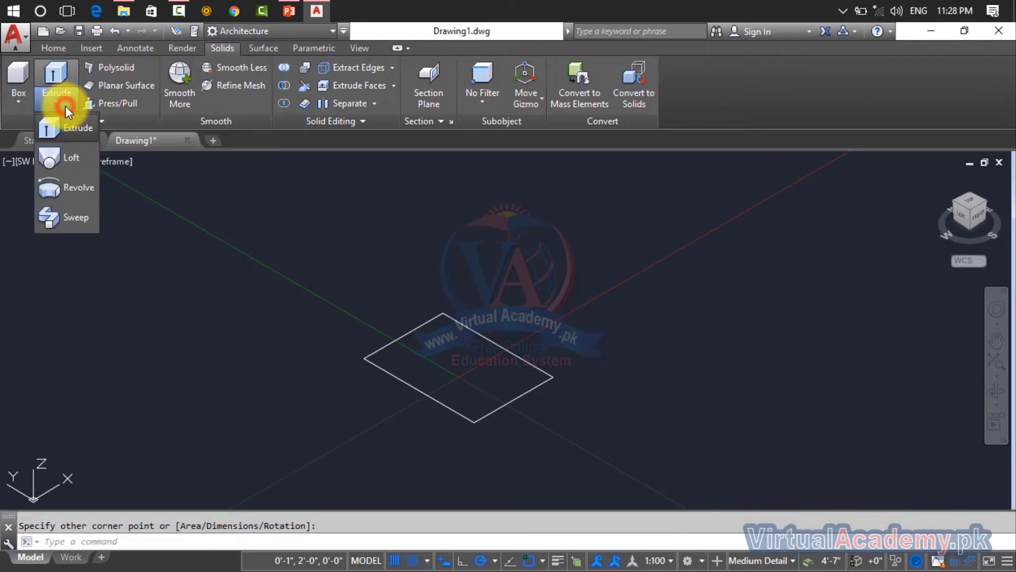
pyautogui.click(67, 128)
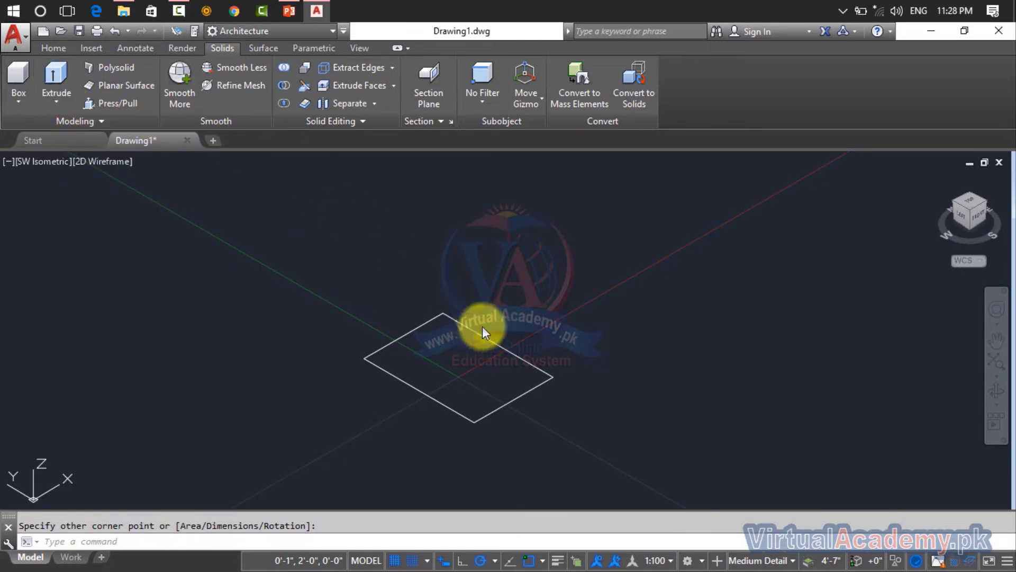
pyautogui.press('Escape')
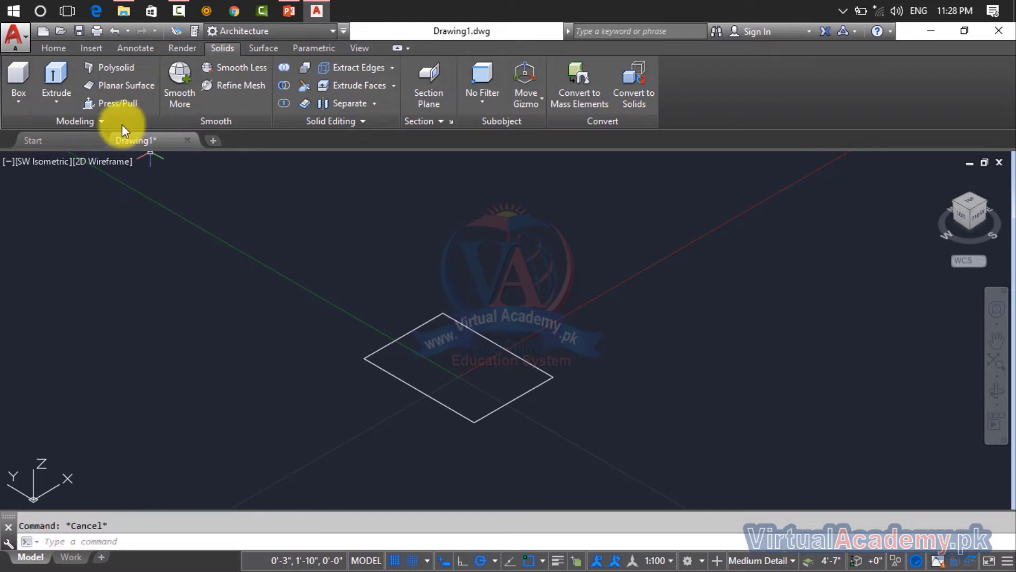
# Extrude the rectangle into a solid with a height of 5"
pyautogui.write('ex')
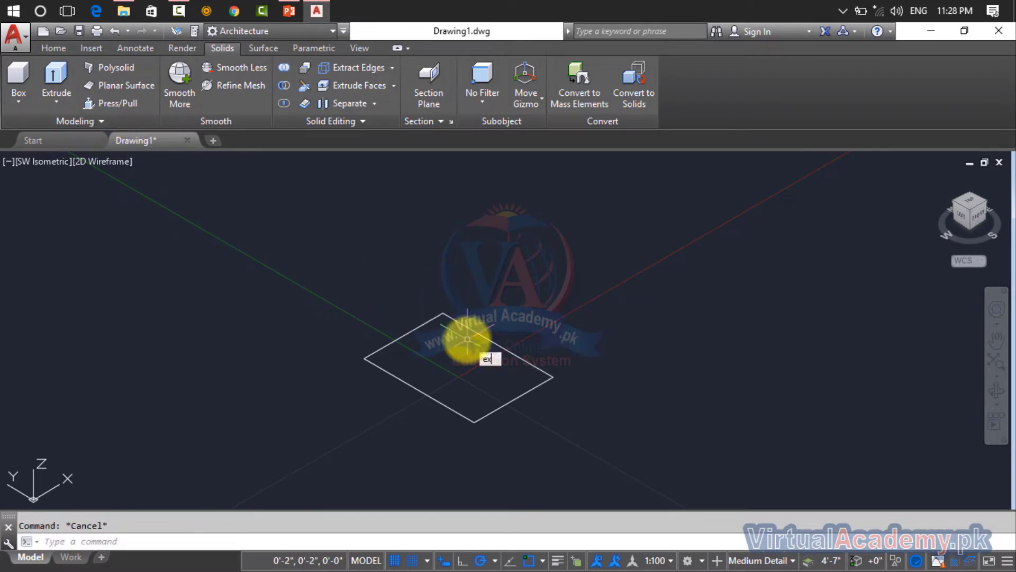
pyautogui.write('t')
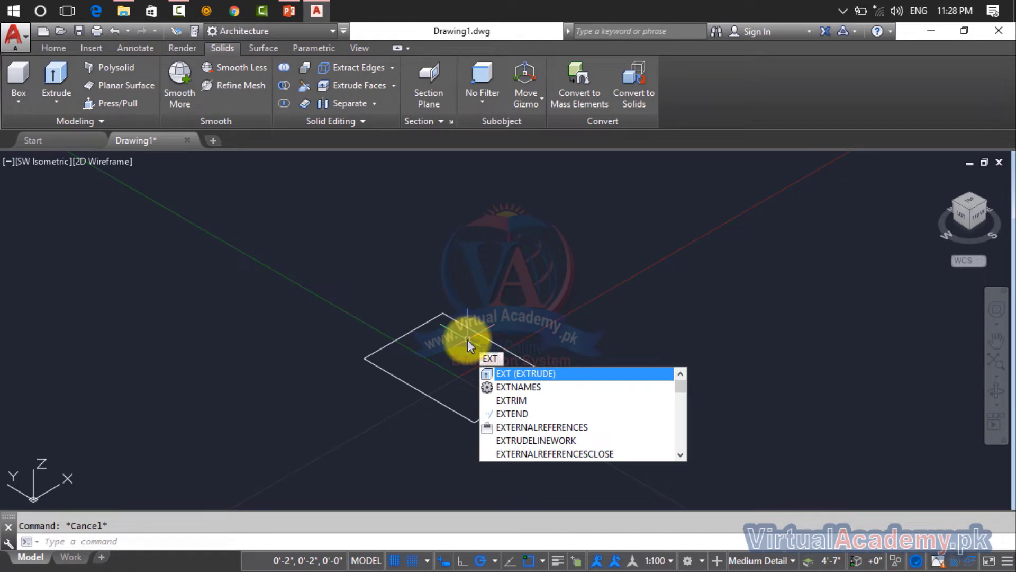
pyautogui.press('Return')
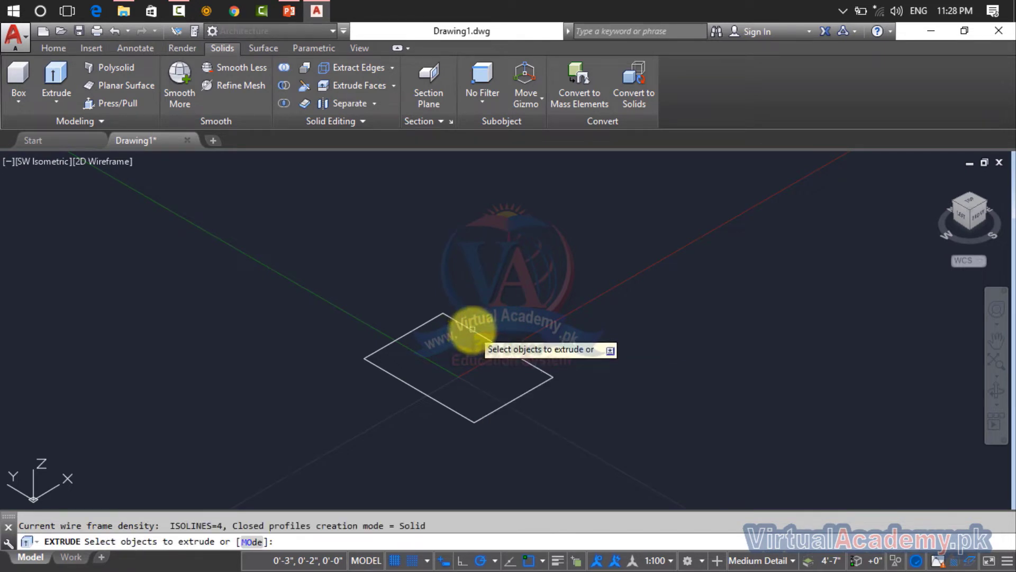
pyautogui.click(469, 330)
pyautogui.rightClick(475, 302)
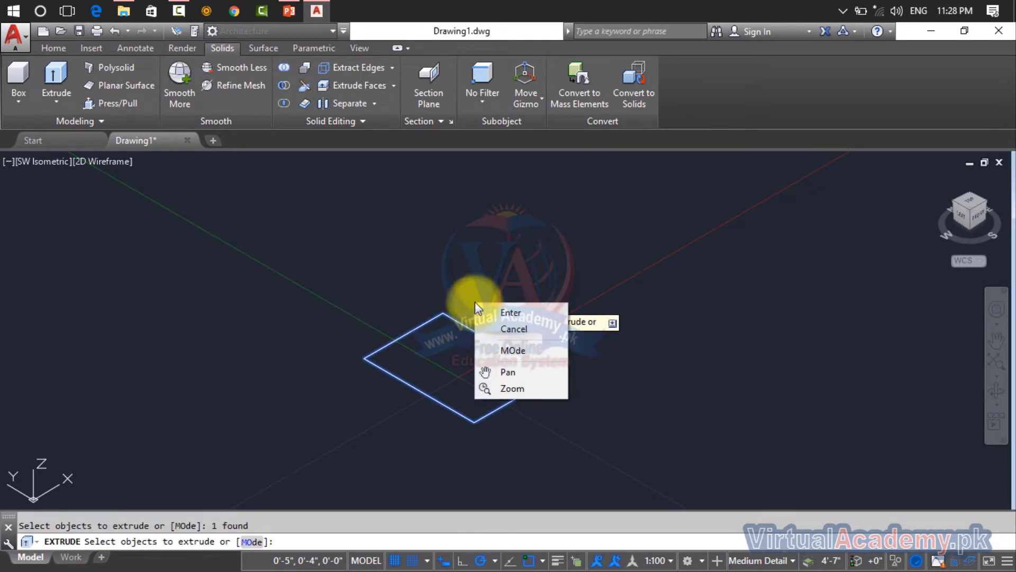
pyautogui.click(487, 311)
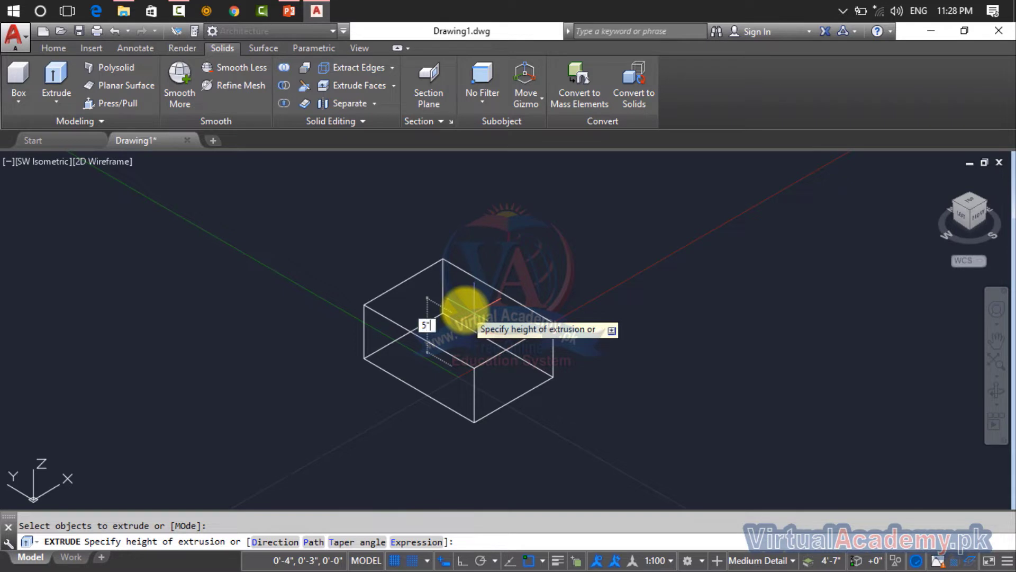
pyautogui.press('Return')
# Shade the extruded box with the SHADE command
pyautogui.scroll(4, 434, 300)
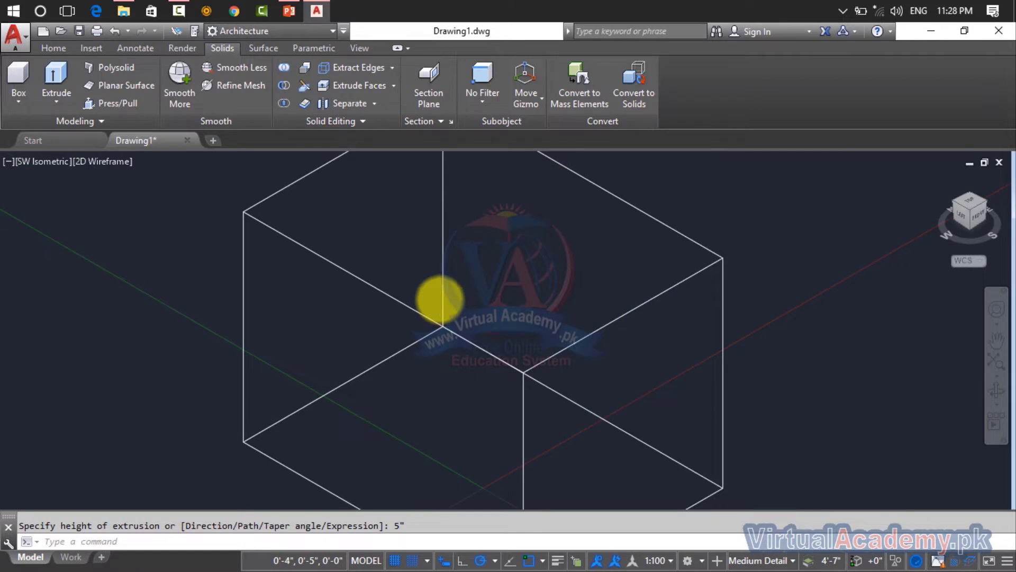
pyautogui.scroll(-3, 439, 299)
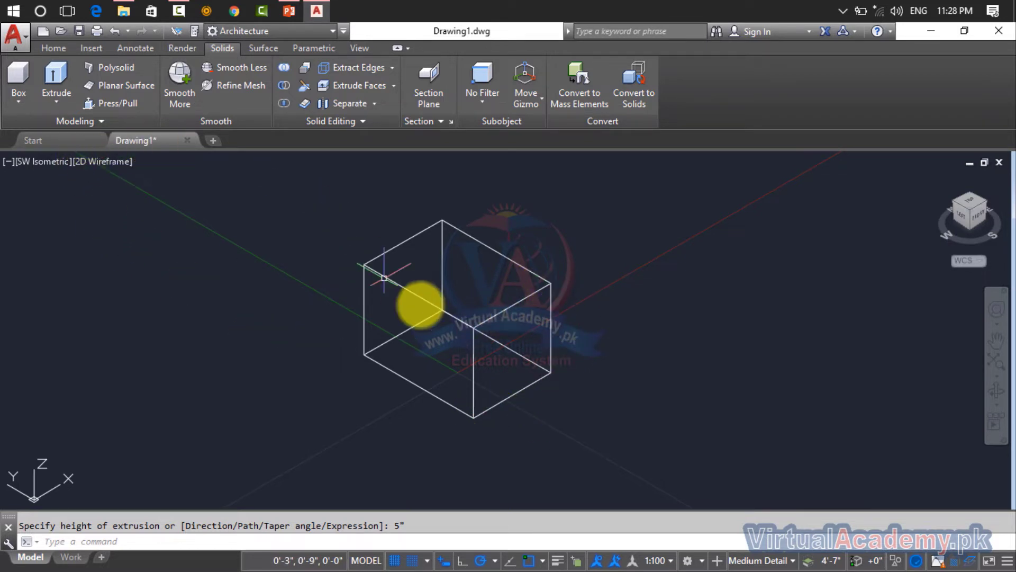
pyautogui.write('SHADE')
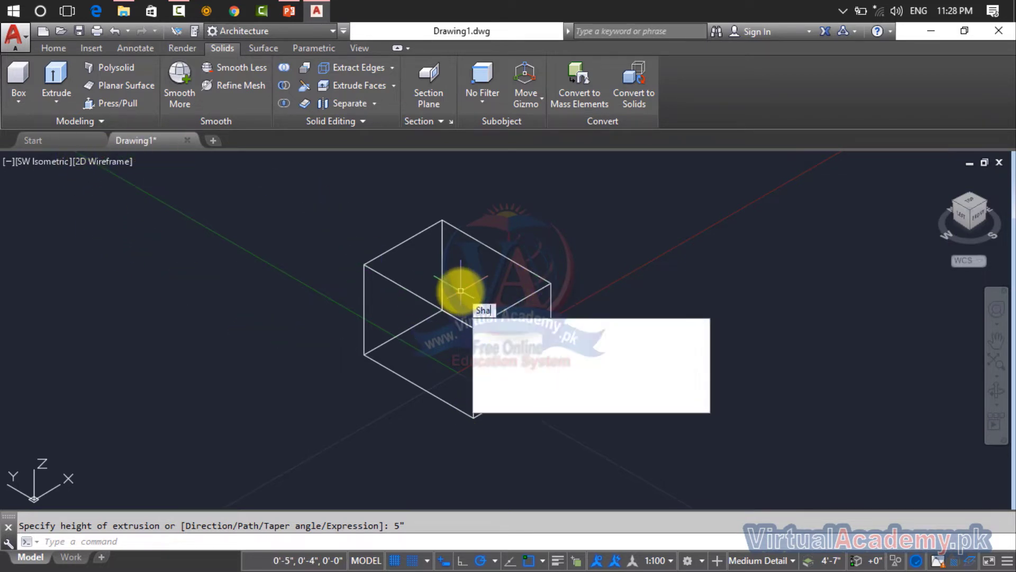
pyautogui.press('Return')
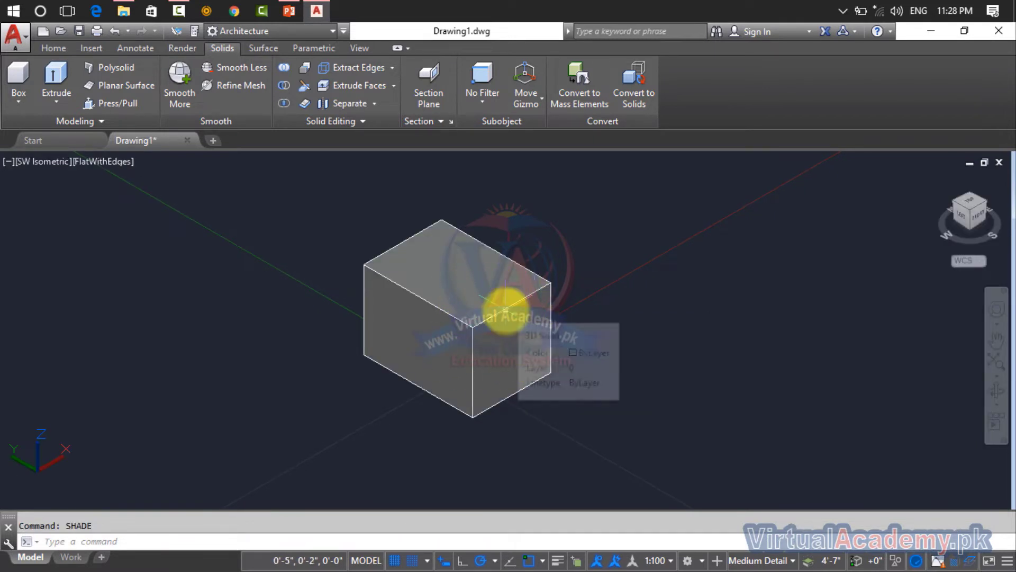
# Select the box and set the viewport's visual style to Realistic
pyautogui.click(504, 307)
pyautogui.click(104, 163)
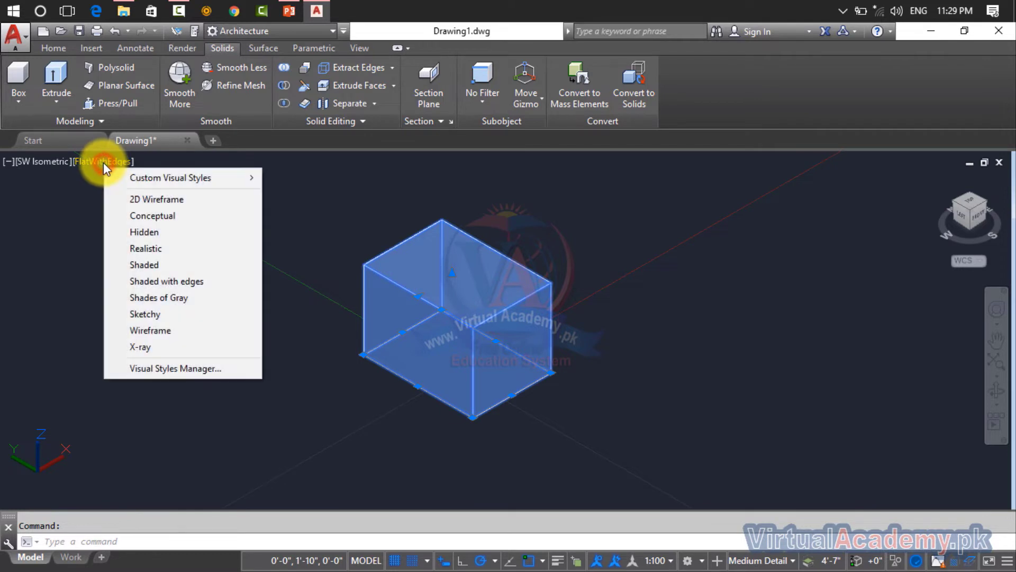
pyautogui.click(141, 247)
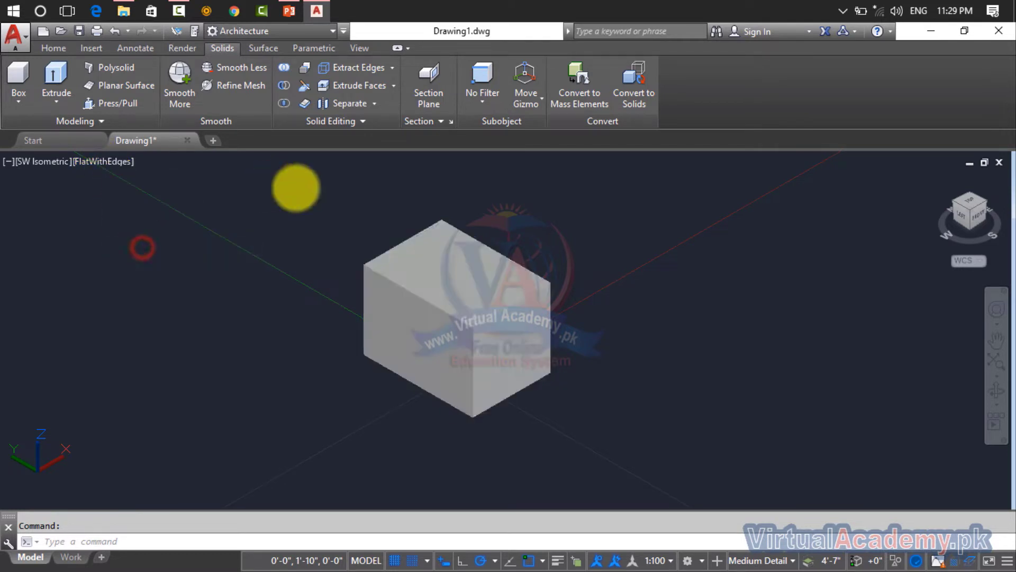
# Examine the shaded box, the available visual styles and the box's edges and grips
pyautogui.scroll(3, 470, 318)
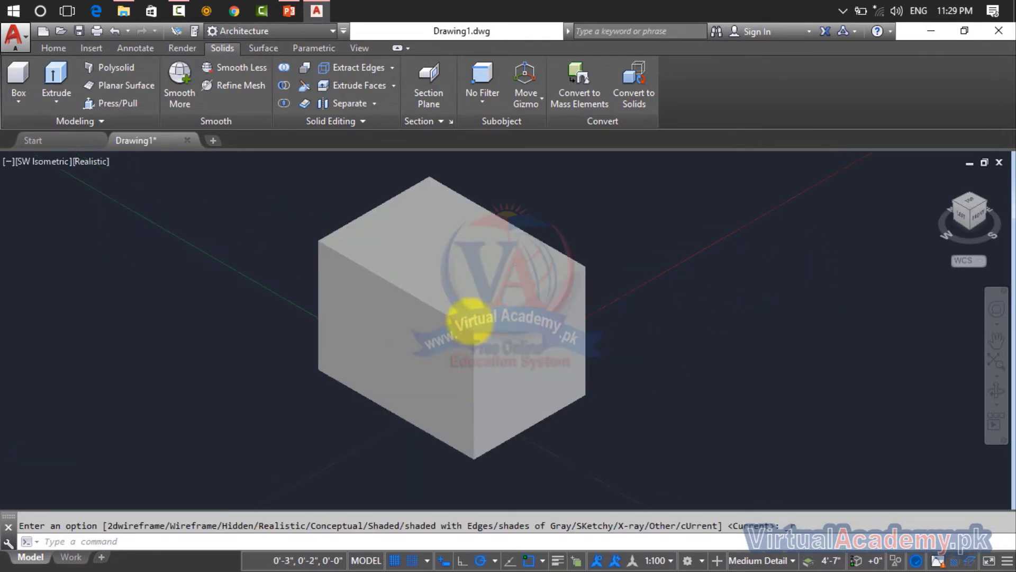
pyautogui.scroll(-2, 470, 317)
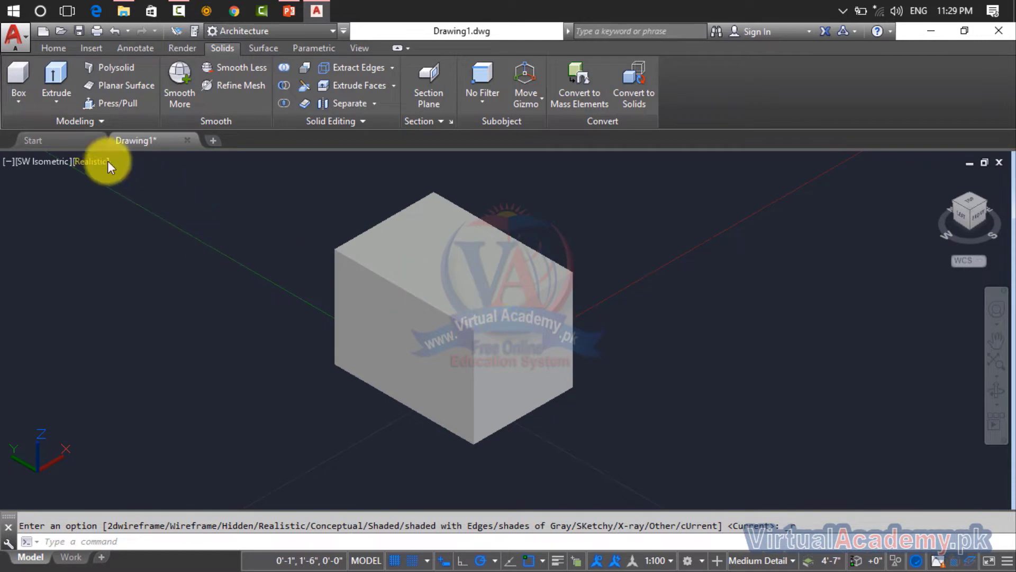
pyautogui.click(100, 161)
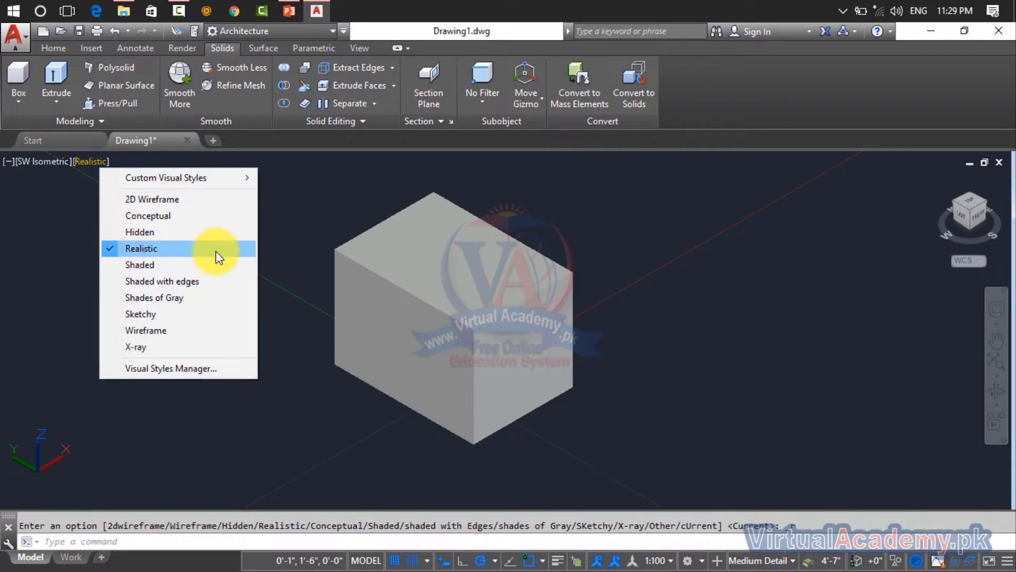
pyautogui.click(728, 345)
pyautogui.click(728, 344)
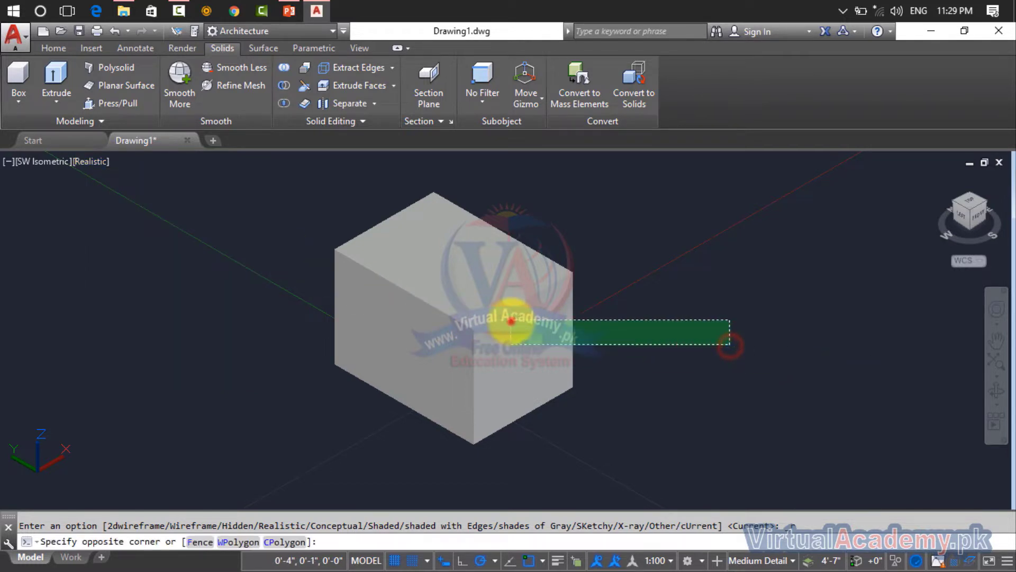
pyautogui.click(519, 318)
pyautogui.click(646, 292)
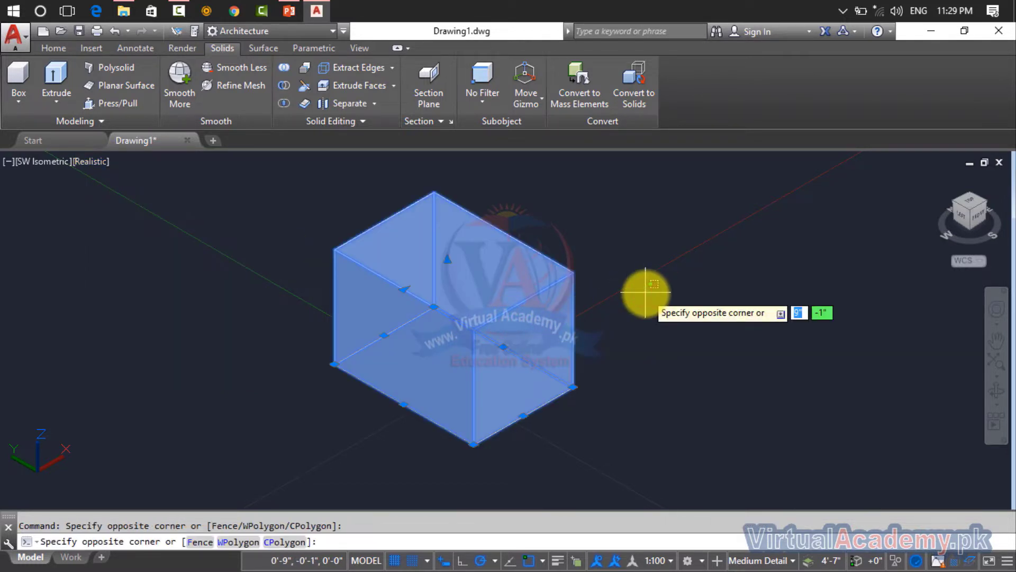
pyautogui.press('Escape')
pyautogui.press('Escape')
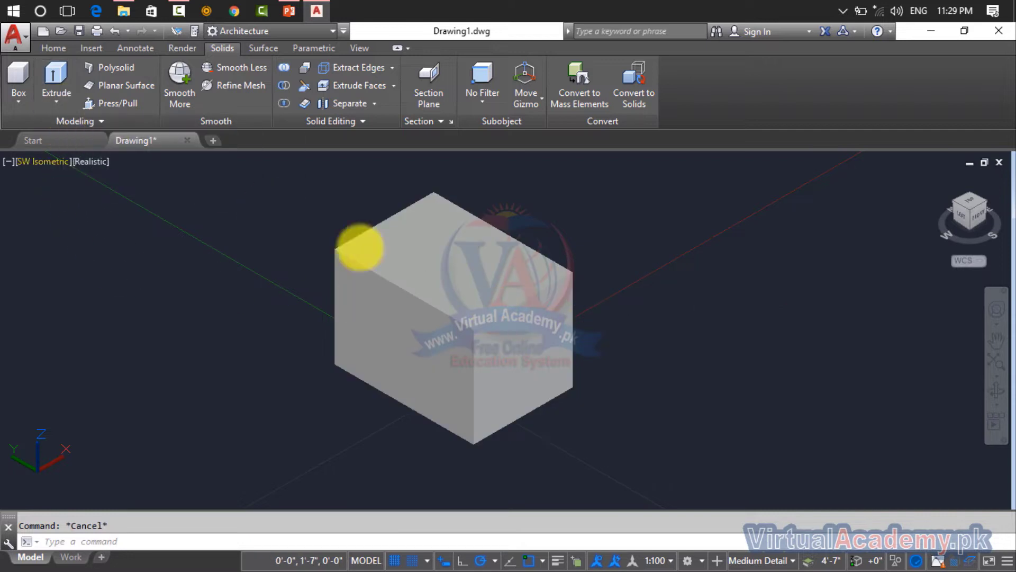
# Draw a closed six-point polyline freehand beside the box, longest side about 1', and check that it selects as one object
pyautogui.moveTo(438, 281); pyautogui.dragTo(238, 274, button='middle')
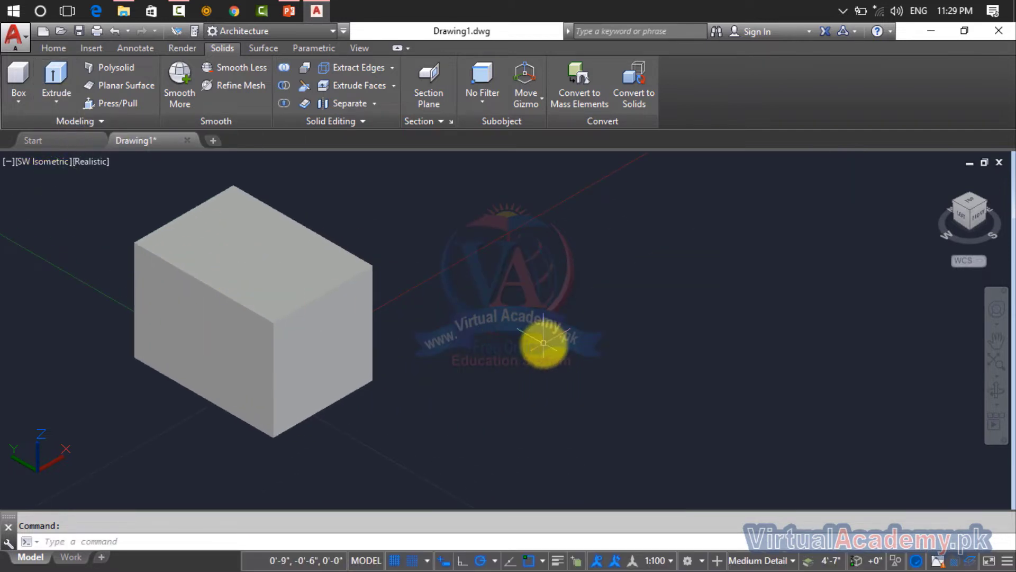
pyautogui.write('pl')
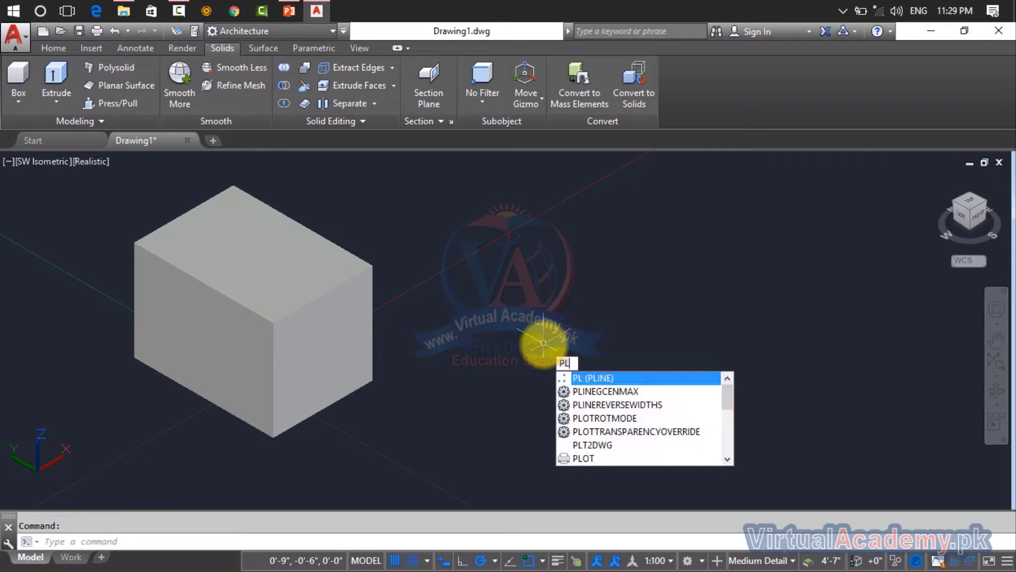
pyautogui.press('Return')
pyautogui.click(492, 333)
pyautogui.click(671, 231)
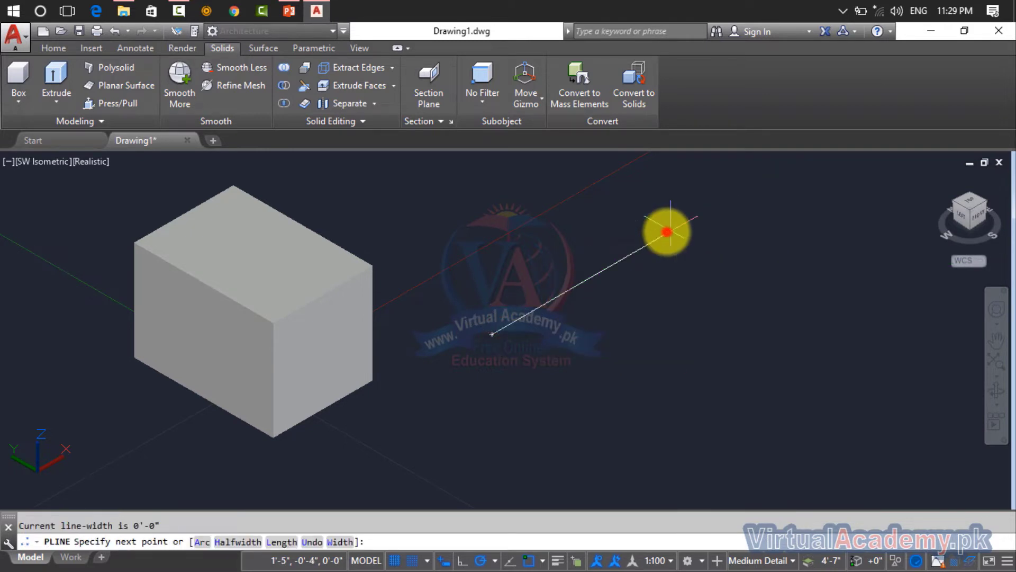
pyautogui.click(832, 275)
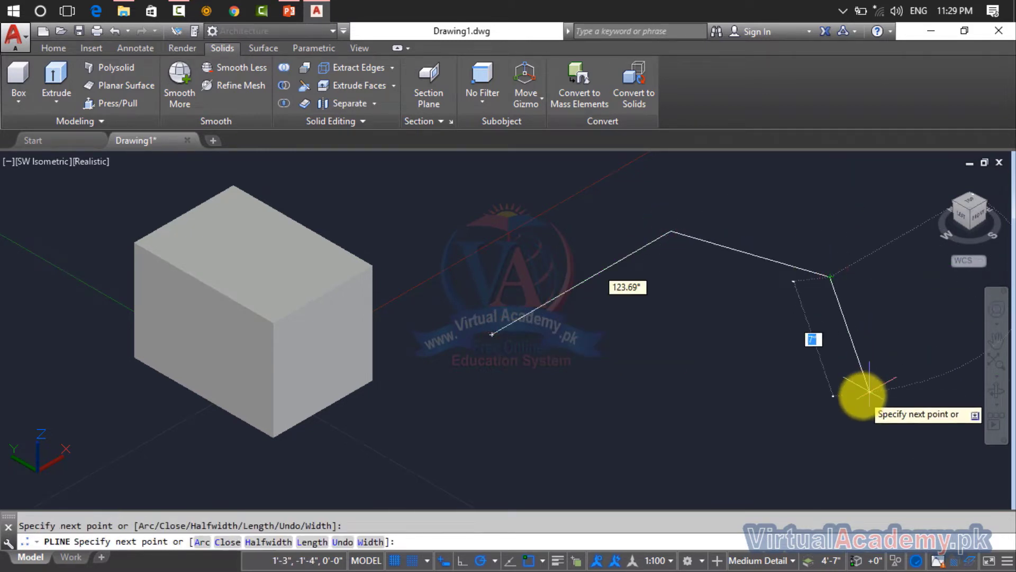
pyautogui.click(868, 393)
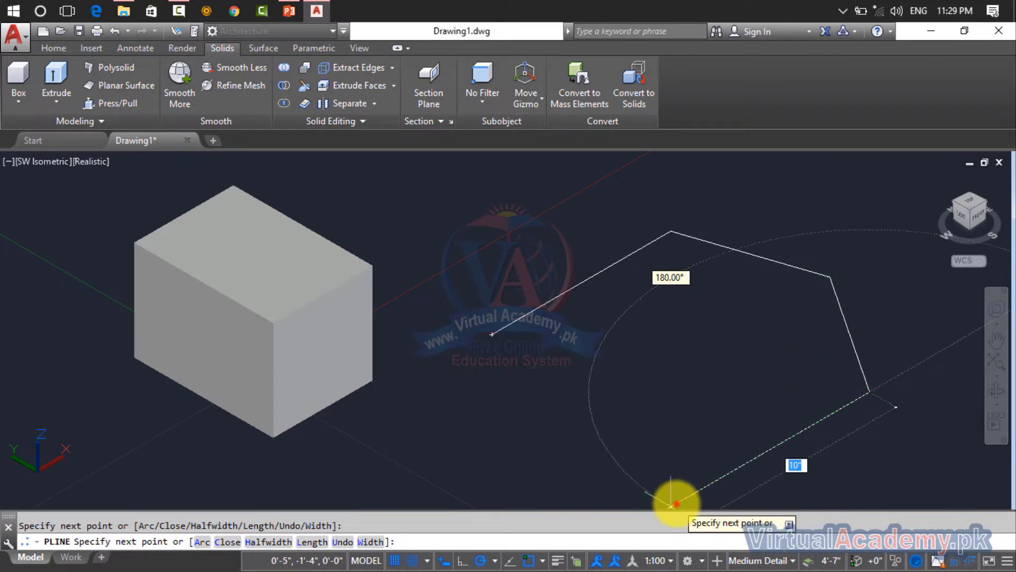
pyautogui.click(670, 505)
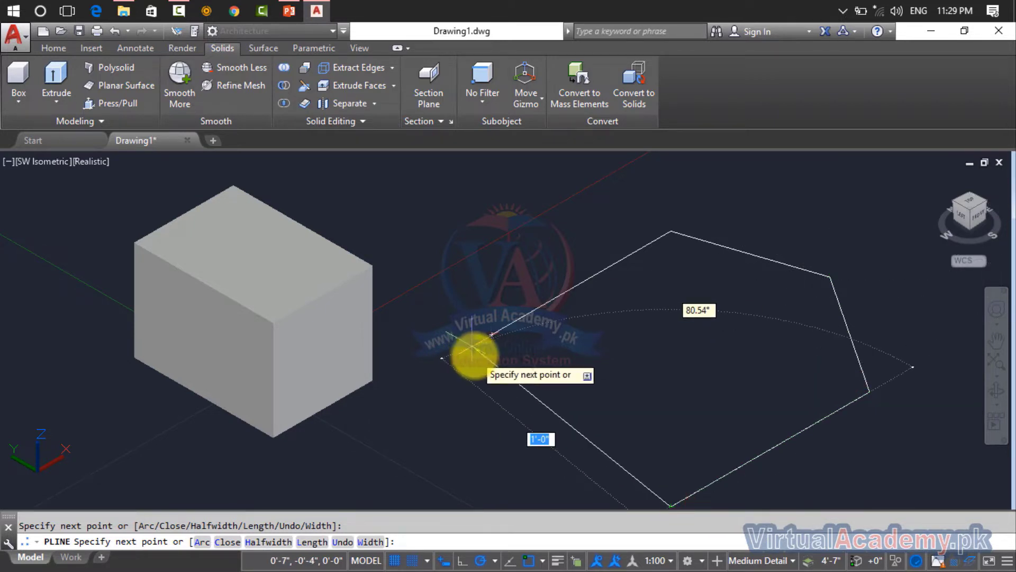
pyautogui.click(453, 358)
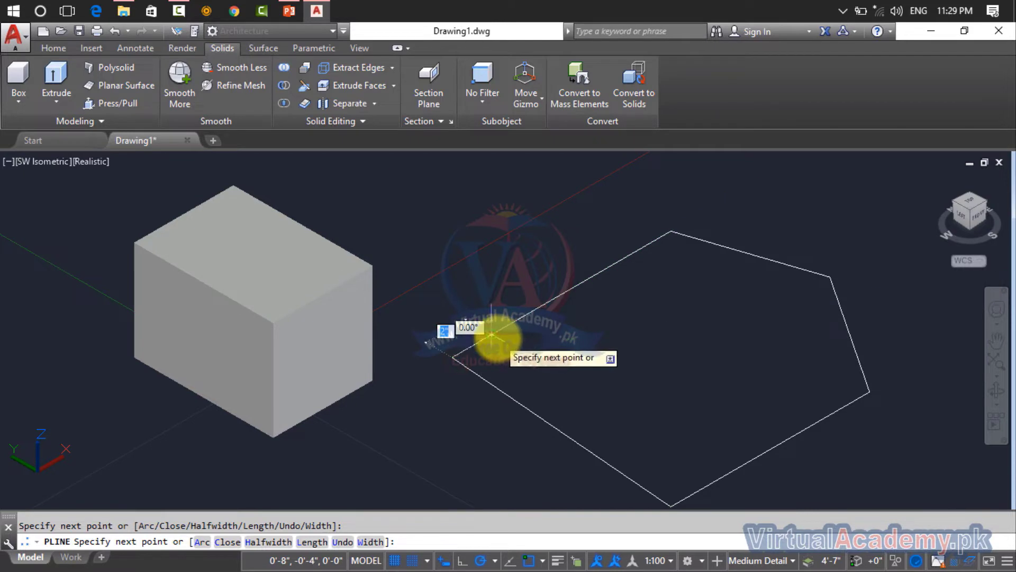
pyautogui.write('c')
pyautogui.press('Return')
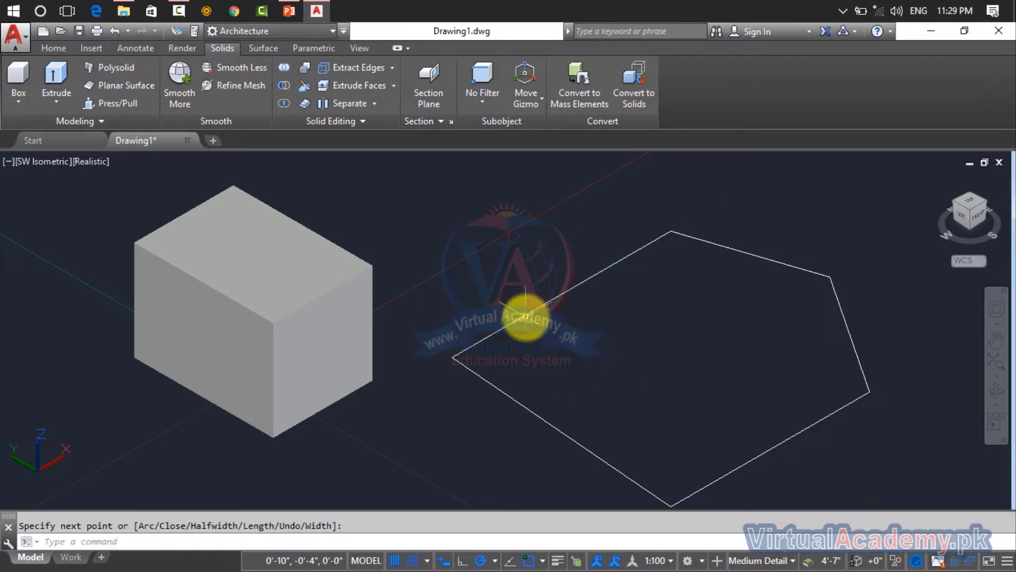
pyautogui.click(526, 316)
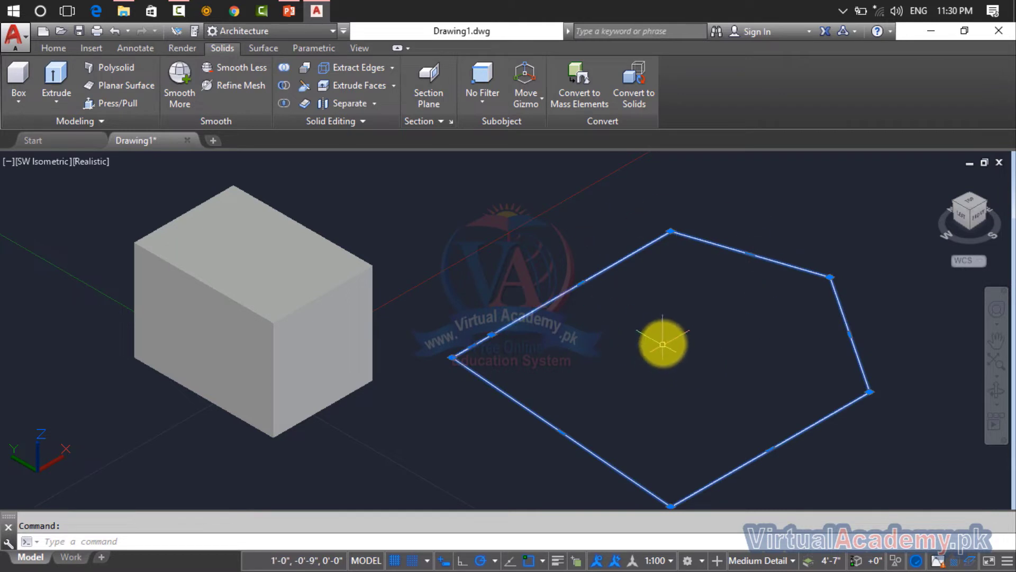
pyautogui.press('Escape')
# Draw a closed four-sided outline freehand from separate line segments with the Line command, beyond the polyline
pyautogui.moveTo(658, 347); pyautogui.dragTo(382, 382, button='middle')
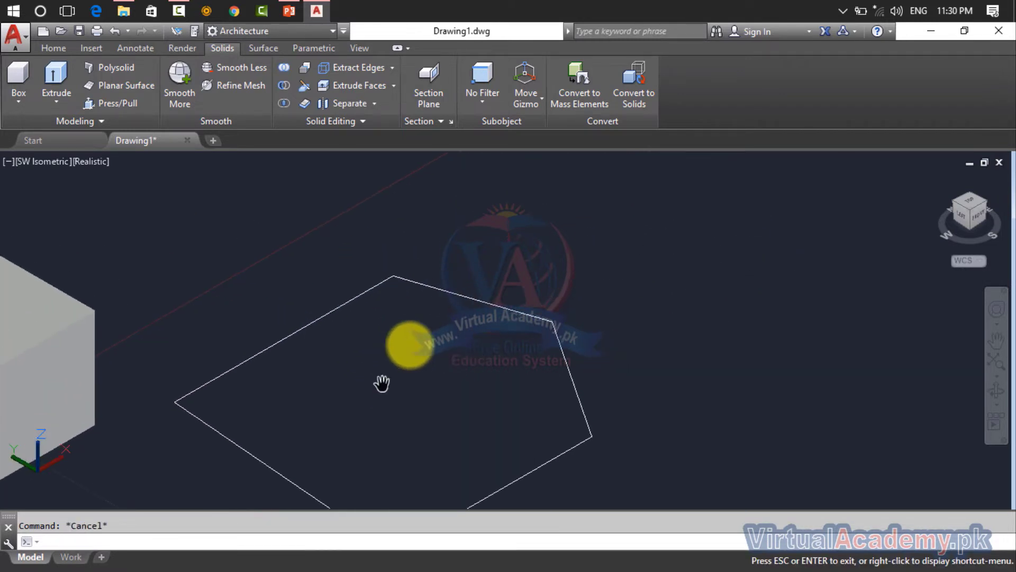
pyautogui.write('l')
pyautogui.press('Return')
pyautogui.click(572, 241)
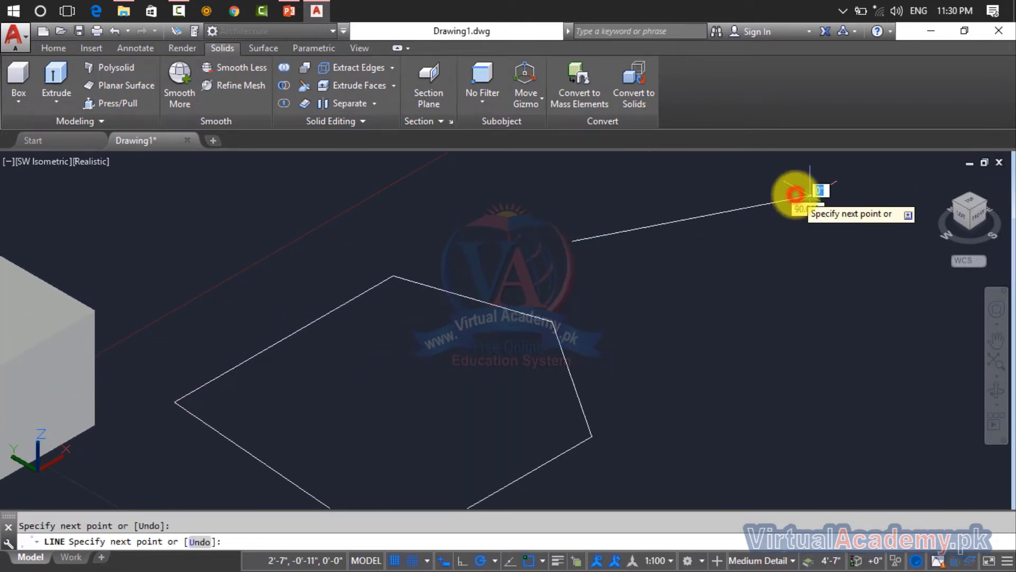
pyautogui.click(809, 332)
pyautogui.click(611, 332)
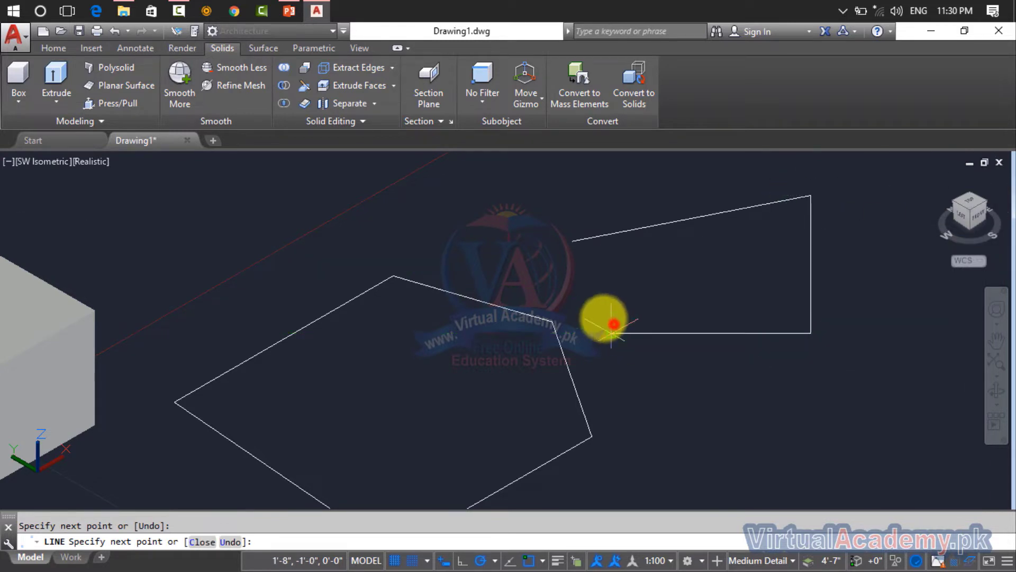
pyautogui.click(576, 246)
pyautogui.press('Return')
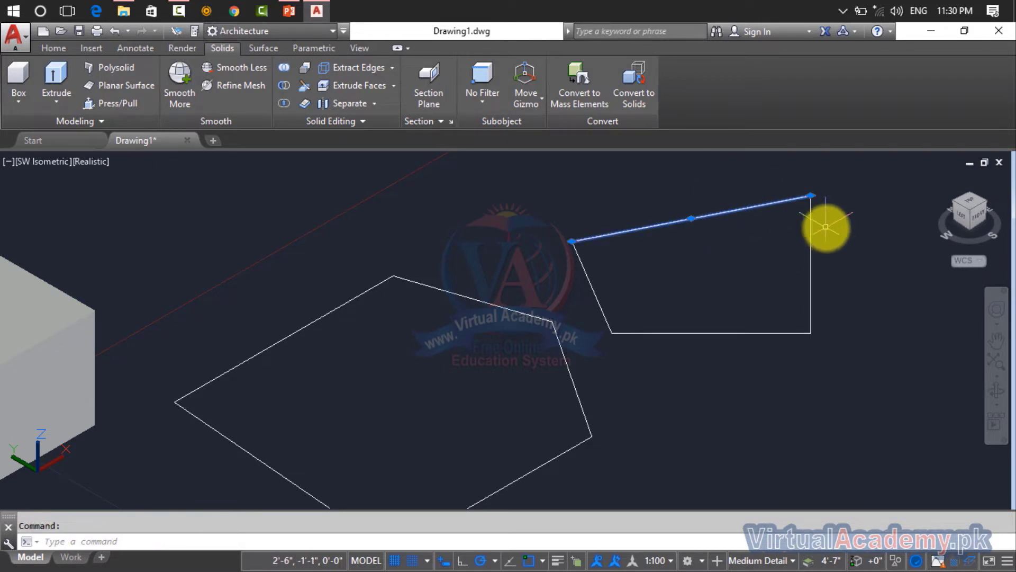
# Inspect the sides of the four-sided outline by selecting its segments individually
pyautogui.click(812, 231)
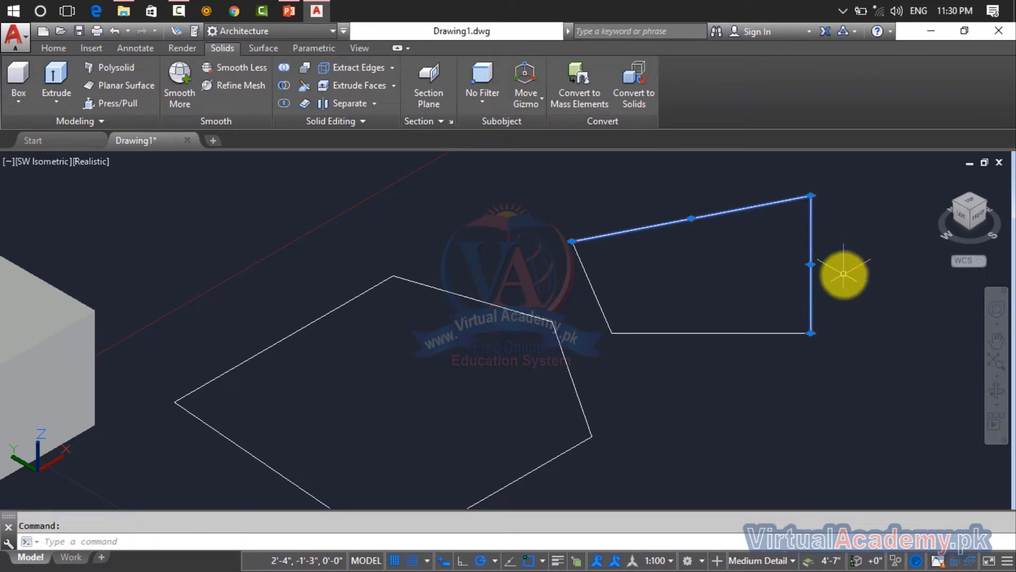
pyautogui.press('Escape')
pyautogui.scroll(5, 738, 352)
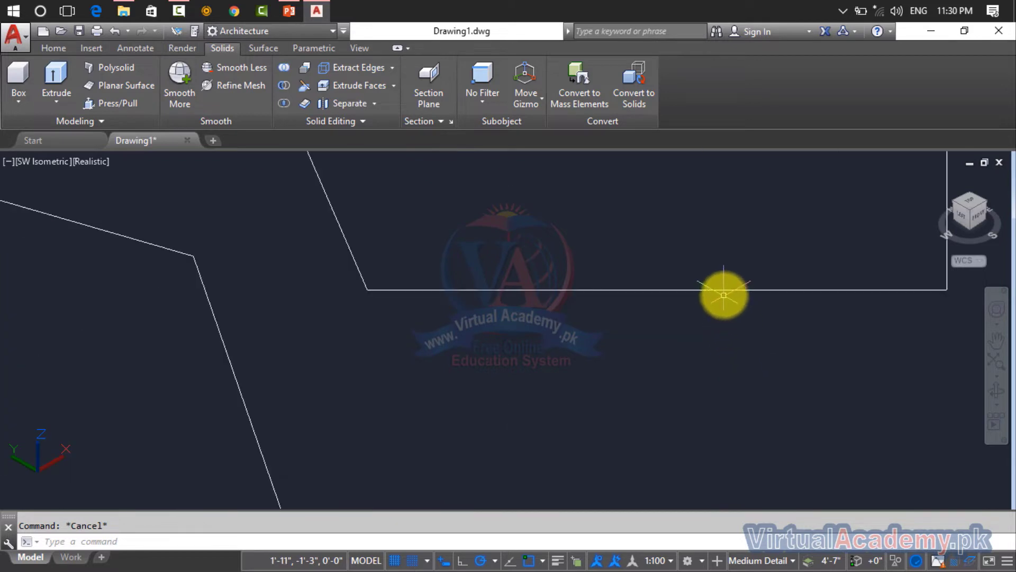
pyautogui.click(723, 291)
pyautogui.click(806, 350)
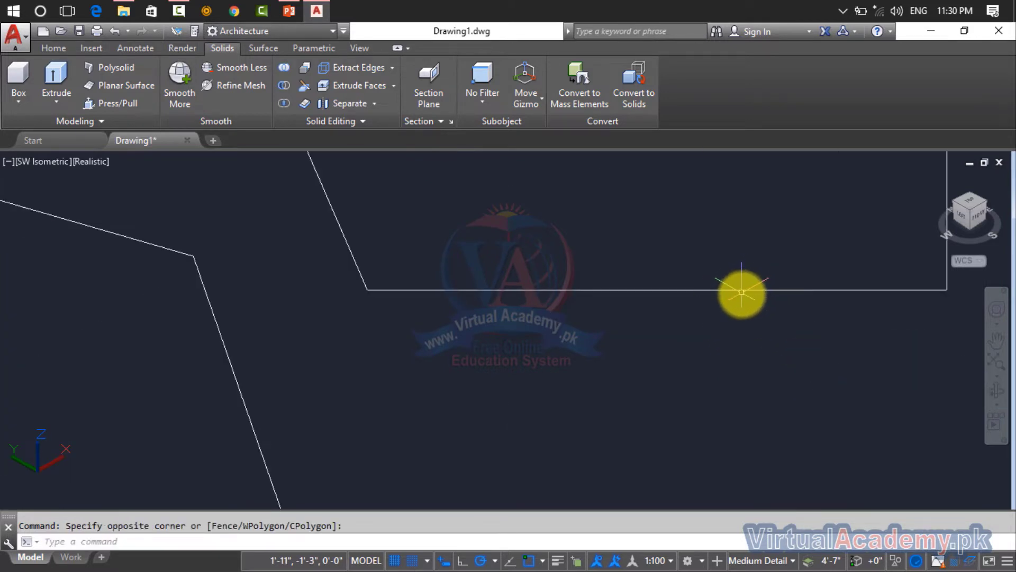
pyautogui.click(742, 291)
pyautogui.click(736, 285)
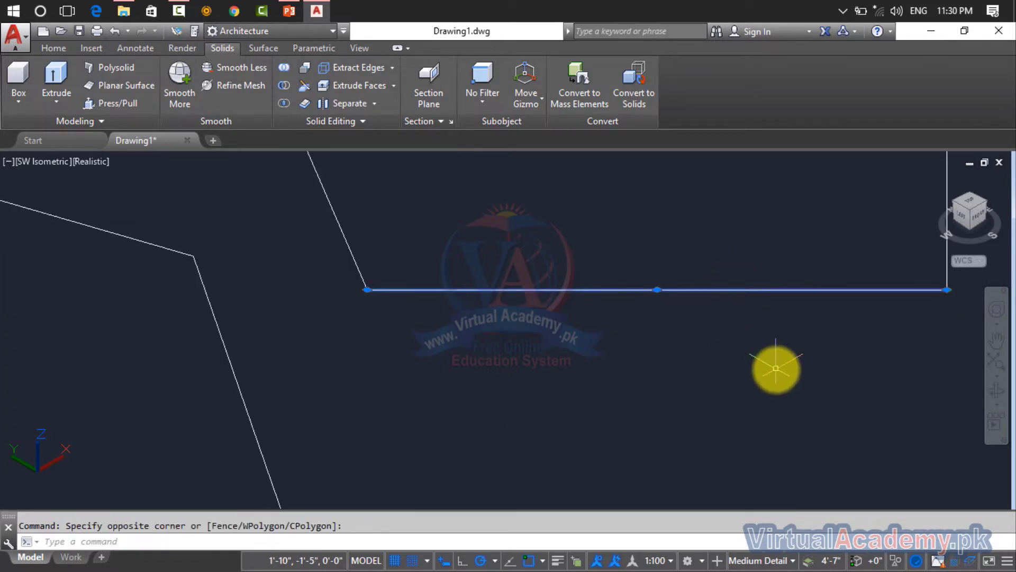
pyautogui.scroll(-7, 778, 368)
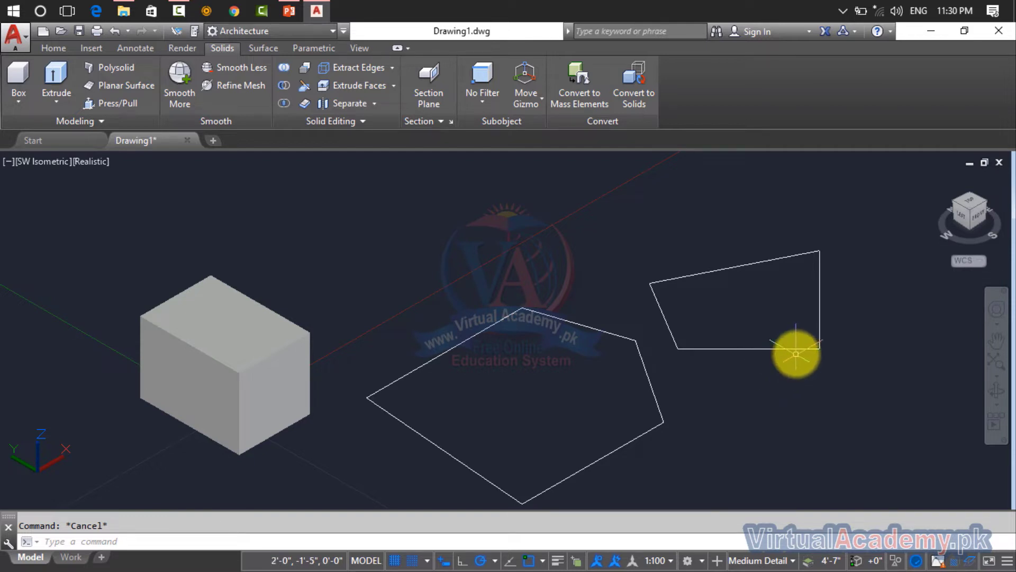
# Extrude the closed six-point polyline into a solid with a height of 8"
pyautogui.click(63, 104)
pyautogui.click(82, 124)
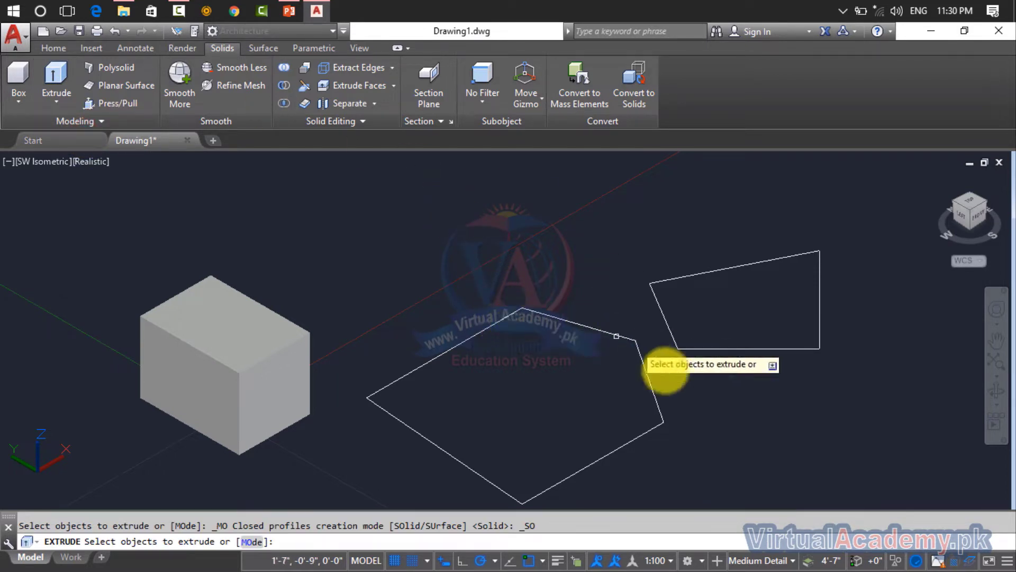
pyautogui.click(503, 321)
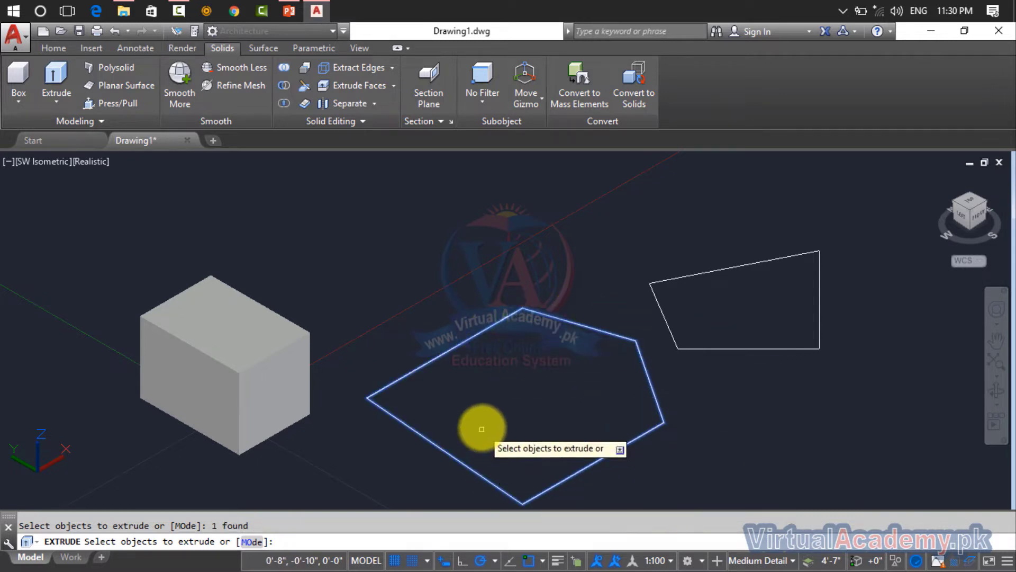
pyautogui.rightClick(474, 309)
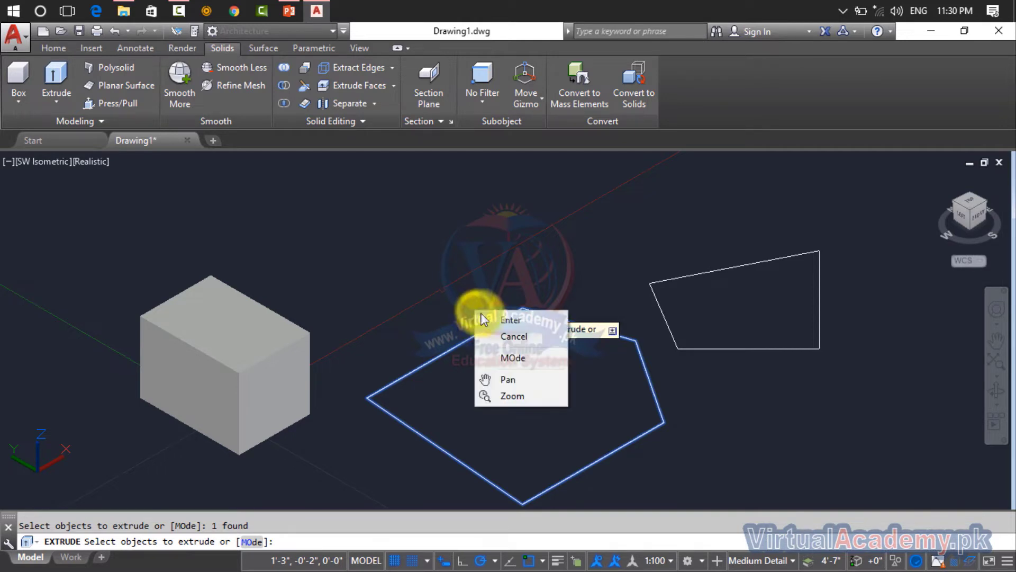
pyautogui.click(484, 320)
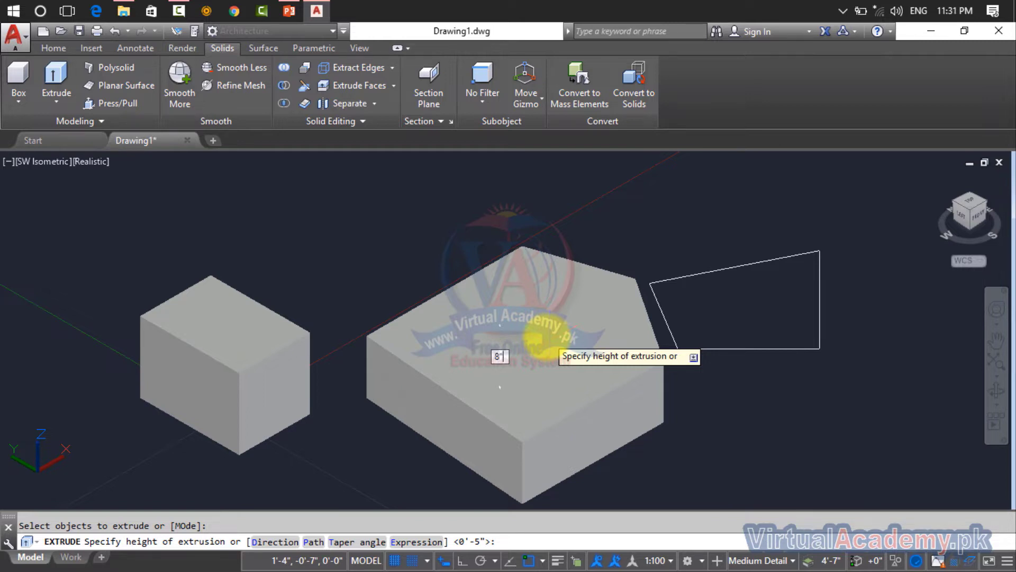
pyautogui.press('Return')
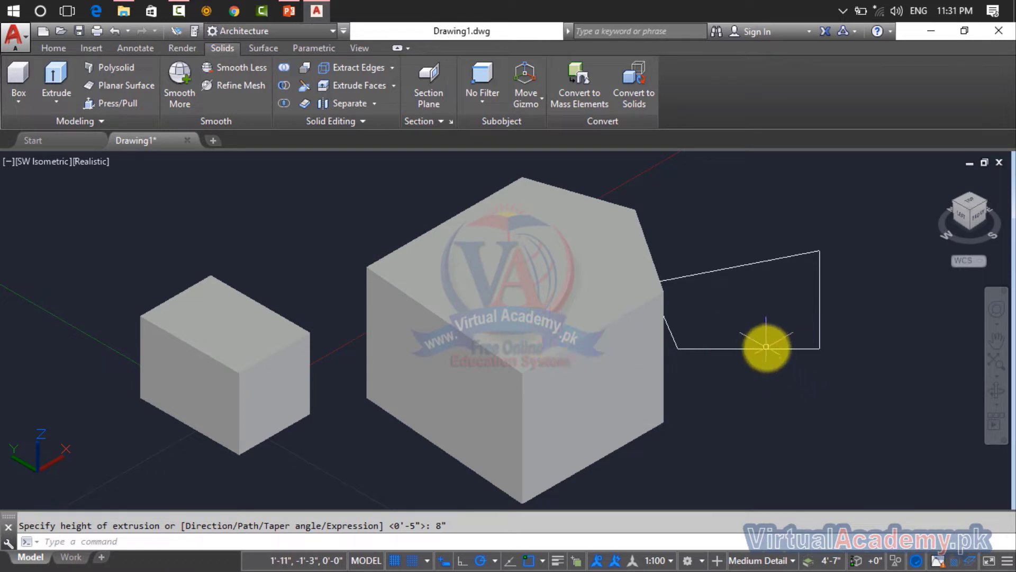
# Extrude only the vertical line of the four-sided outline to a height of 1" and select the result with its adjoining lines
pyautogui.click(37, 109)
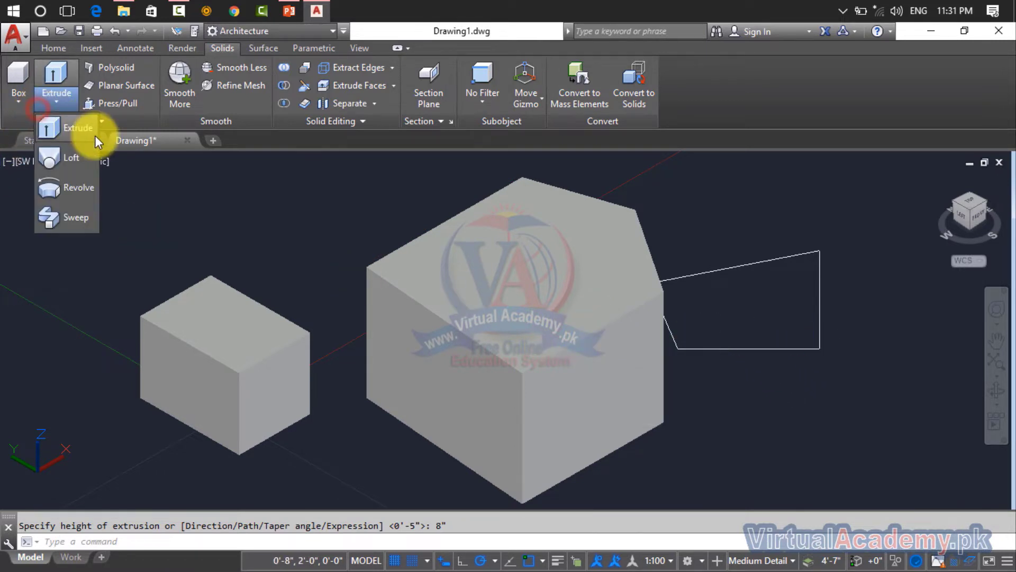
pyautogui.click(94, 135)
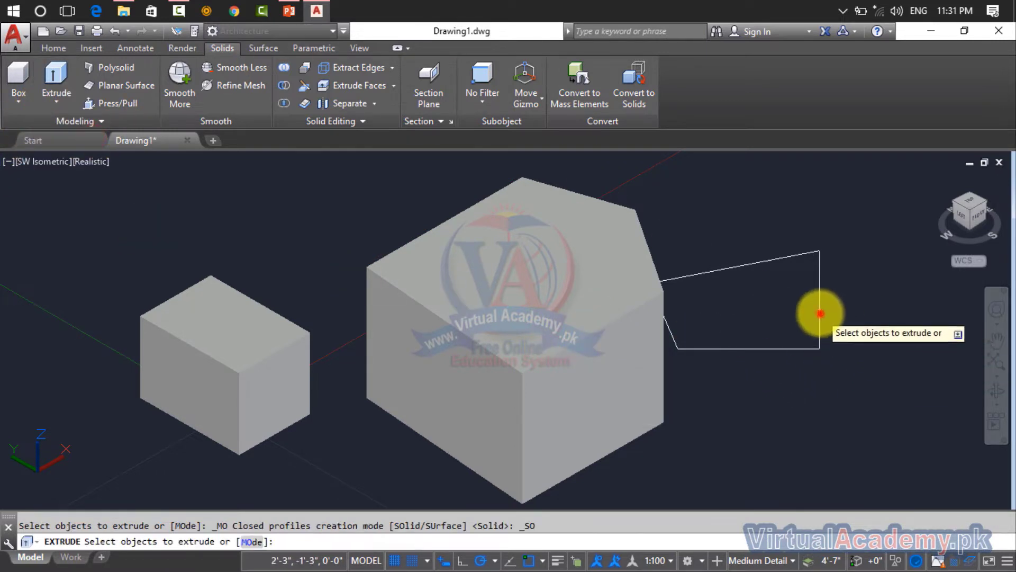
pyautogui.click(821, 315)
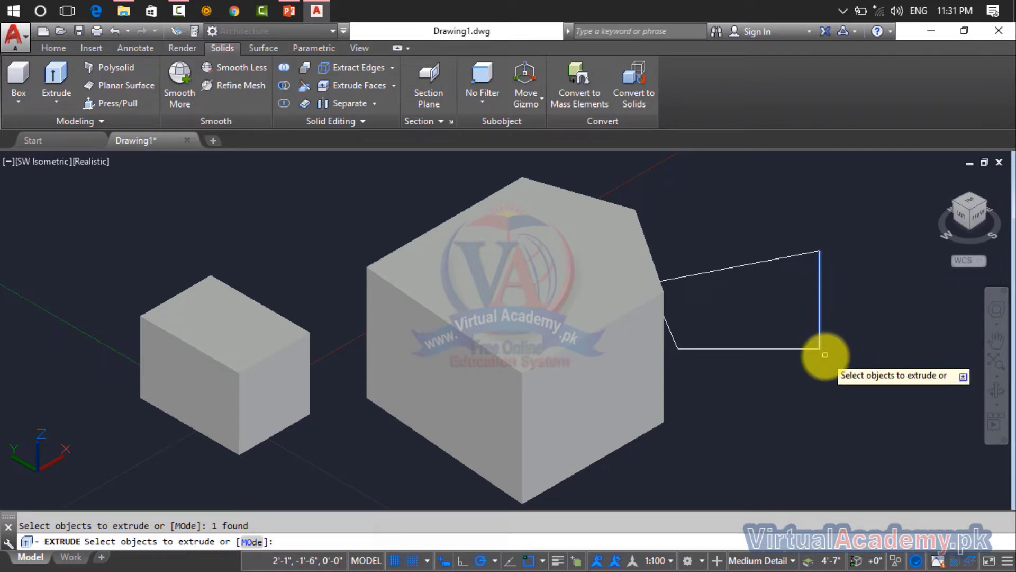
pyautogui.press('Return')
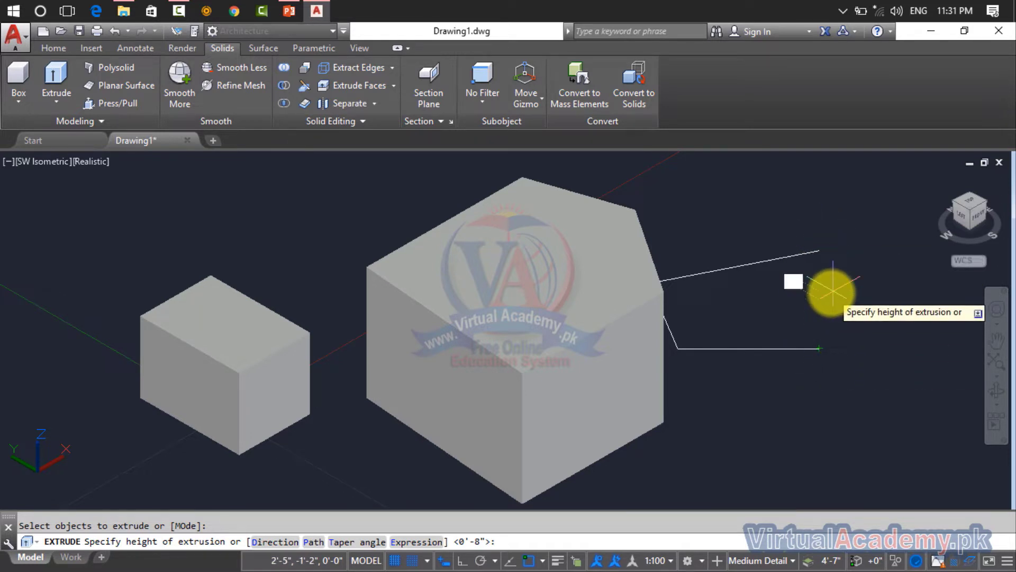
pyautogui.write('1"')
pyautogui.press('Return')
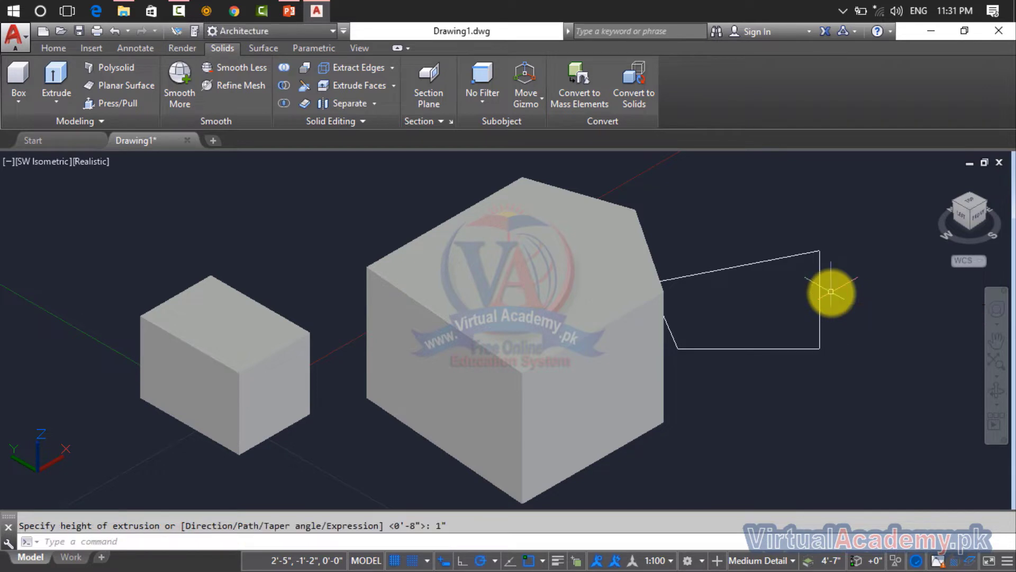
pyautogui.click(874, 246)
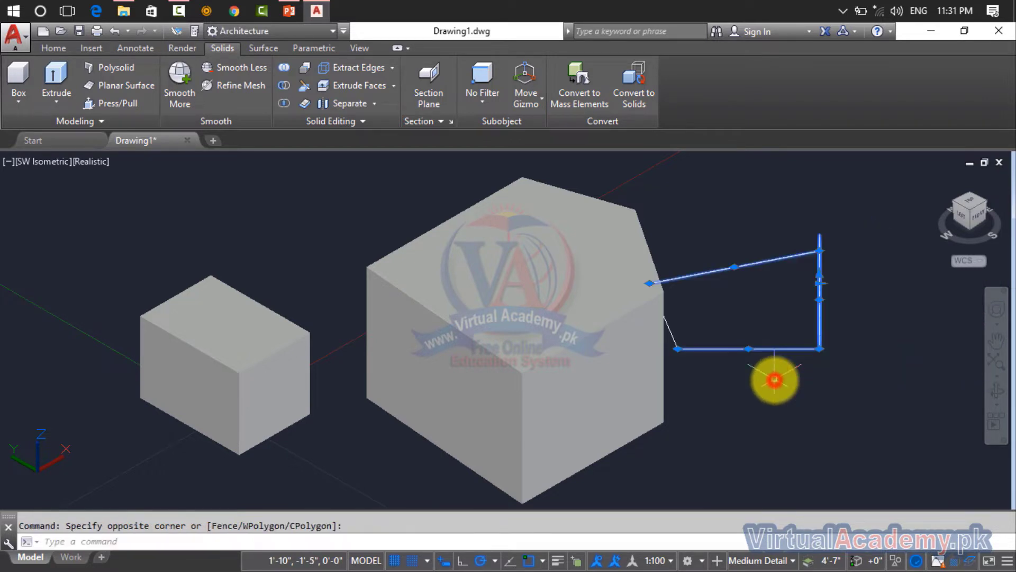
# Delete the lines of the four-sided outline together with the surface extruded from its vertical side
pyautogui.click(774, 377)
pyautogui.press('Delete')
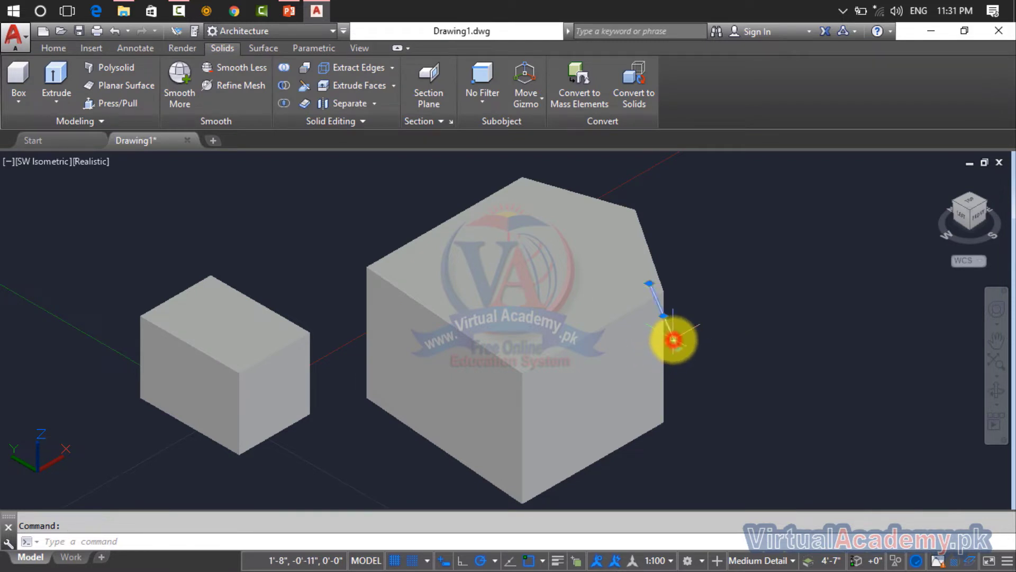
pyautogui.moveTo(674, 339); pyautogui.dragTo(493, 354, button='middle')
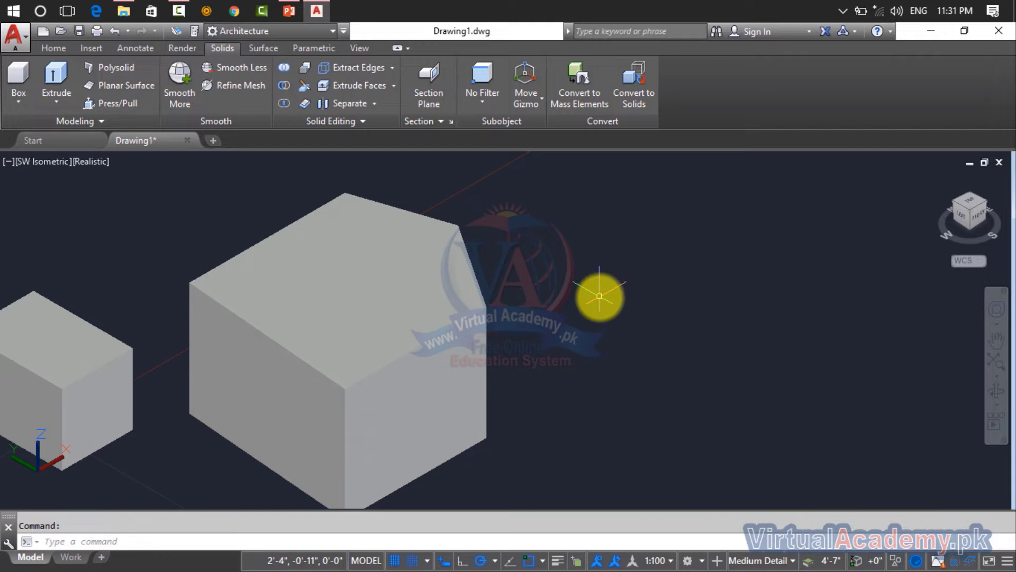
# Draw a new closed four-sided outline freehand with the Line command in the empty area beyond the six-sided solid
pyautogui.press('Return')
pyautogui.click(586, 281)
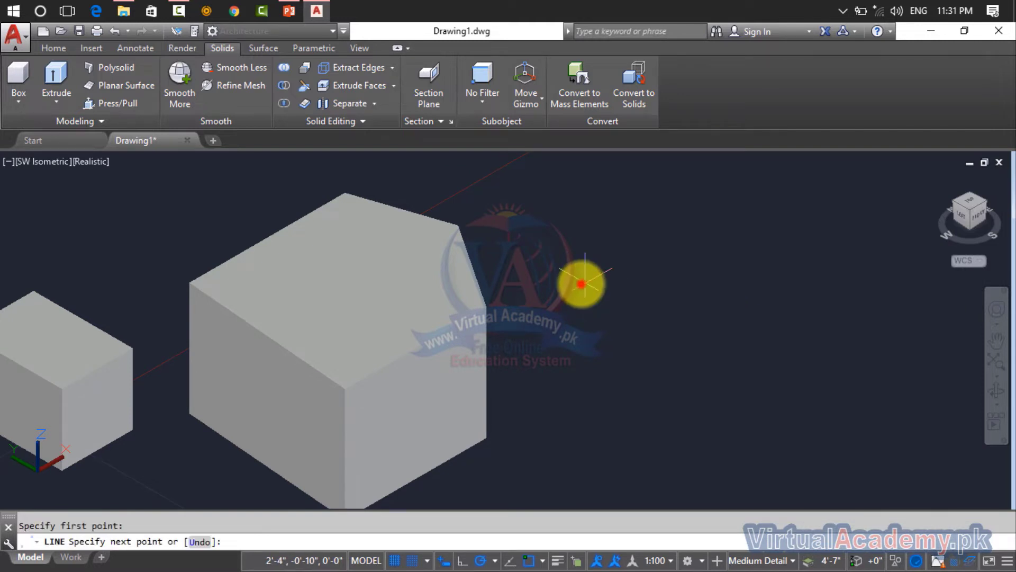
pyautogui.click(798, 196)
pyautogui.click(870, 348)
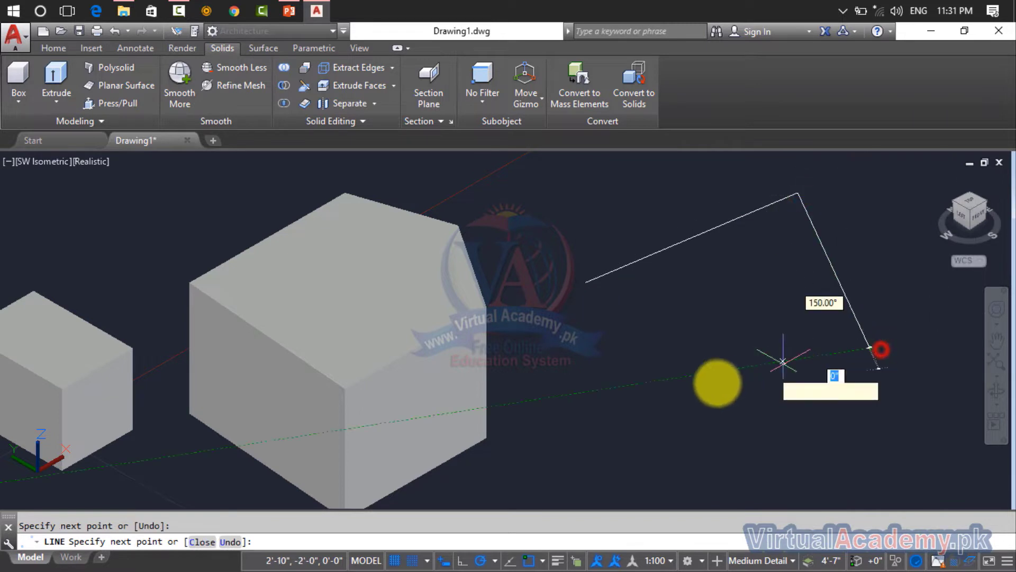
pyautogui.click(642, 427)
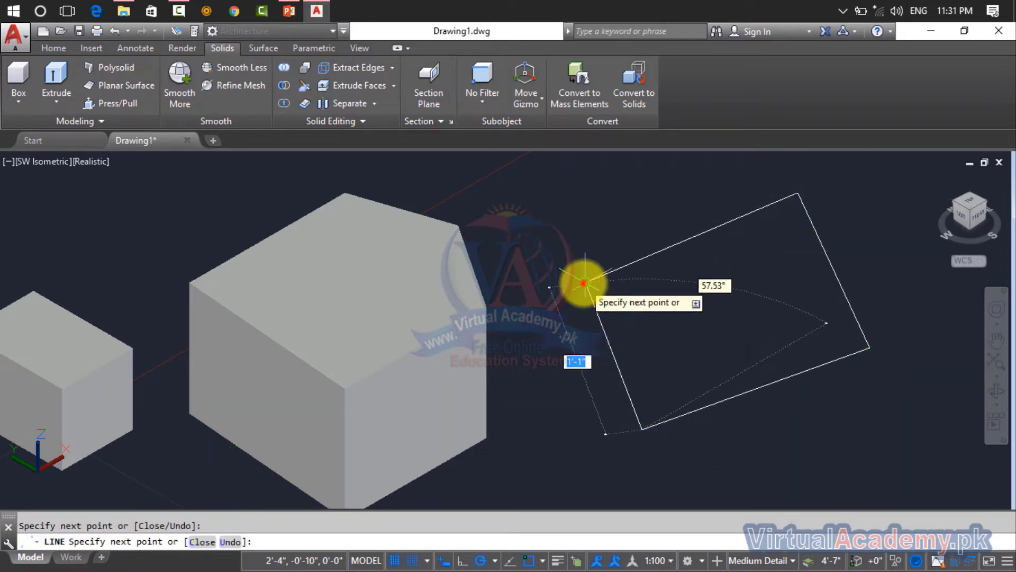
pyautogui.click(586, 282)
pyautogui.press('Return')
pyautogui.press('Escape')
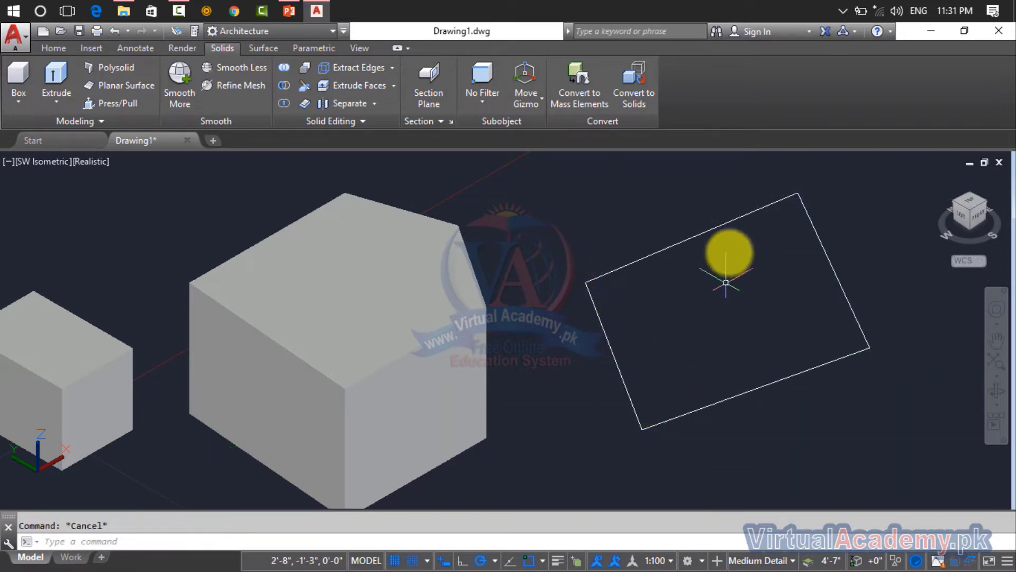
# Inspect the new outline by selecting its upper side and its far side one at a time
pyautogui.click(725, 224)
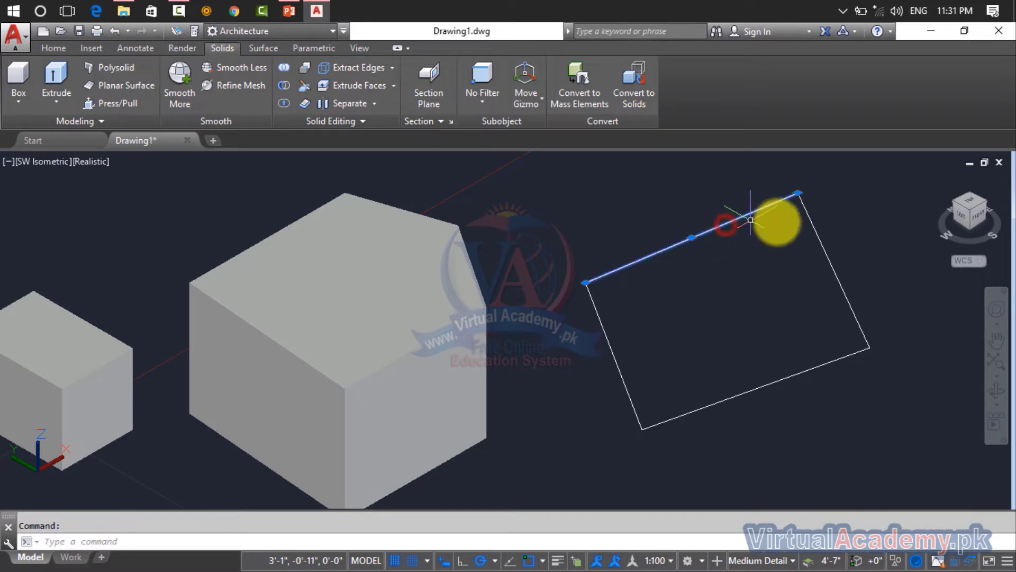
pyautogui.press('Escape')
pyautogui.click(817, 236)
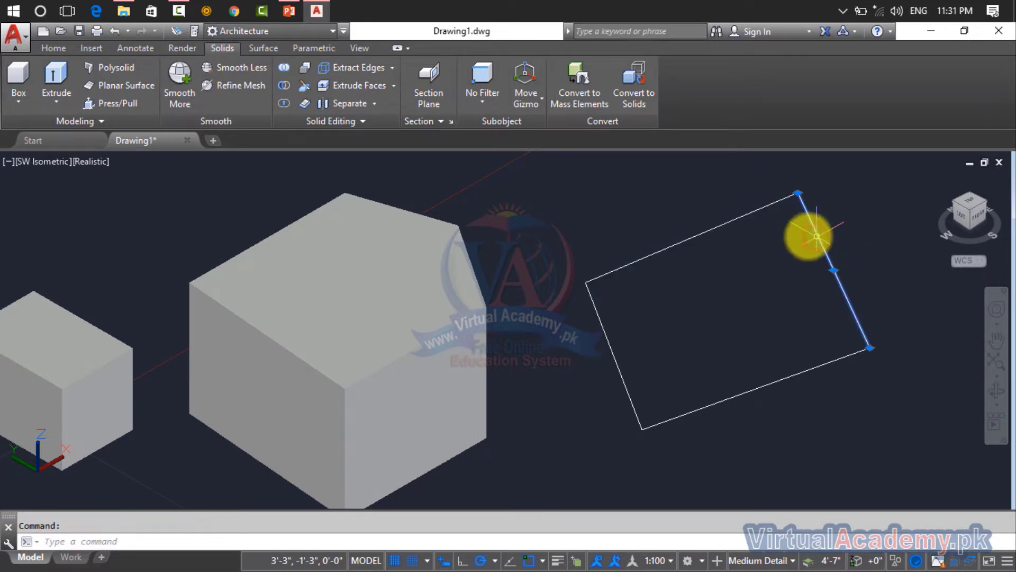
pyautogui.press('Escape')
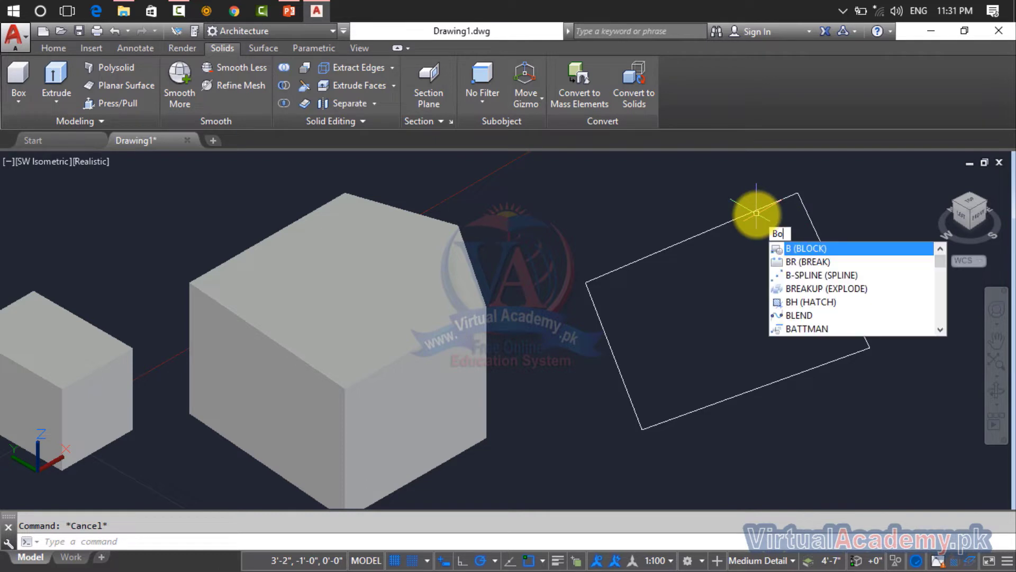
# Create a polyline boundary with the BO command from a point inside the four-line outline
pyautogui.write('o')
pyautogui.press('Return')
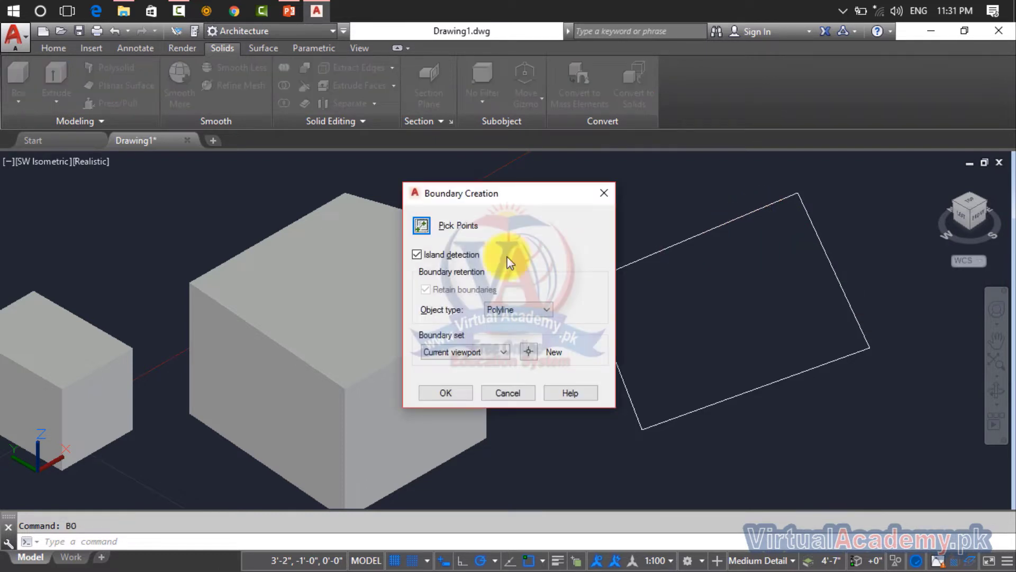
pyautogui.click(423, 227)
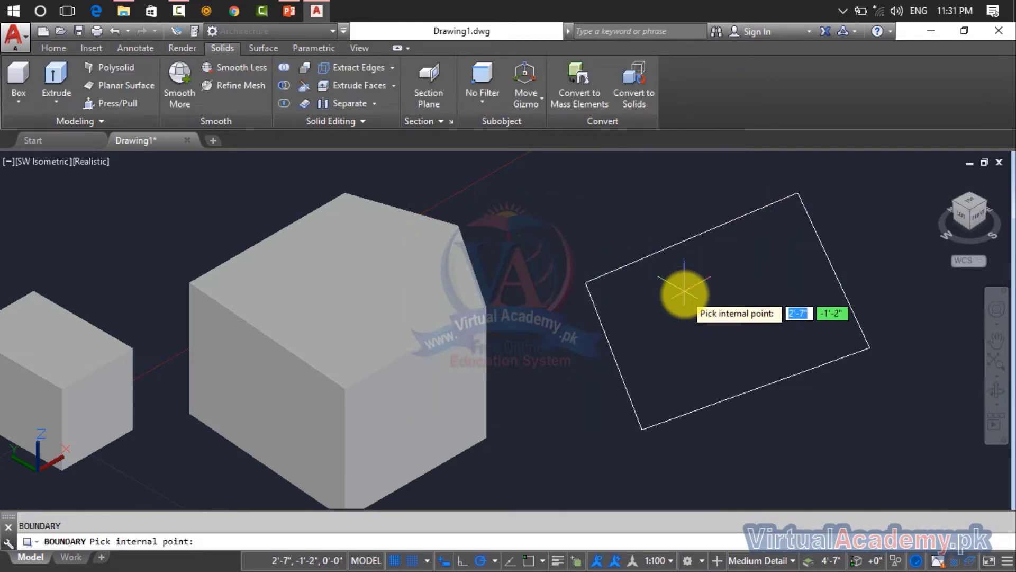
pyautogui.click(684, 292)
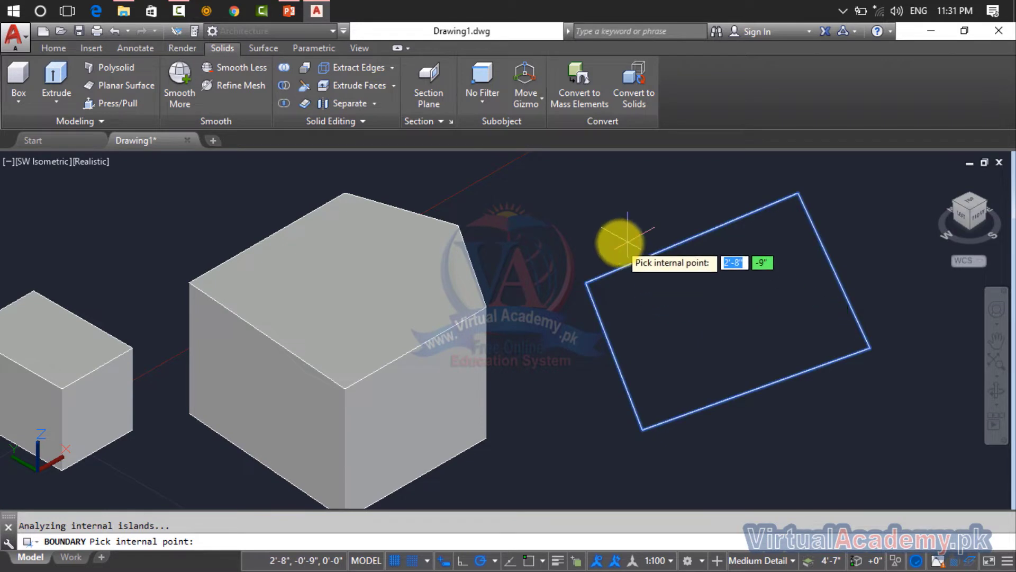
pyautogui.press('Return')
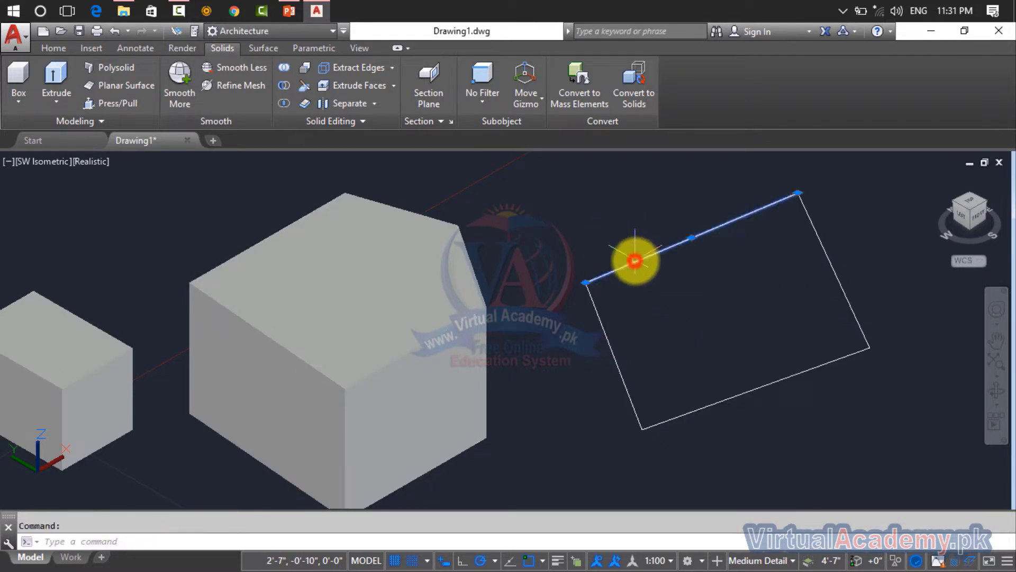
# Check the outline by selecting all of its objects together and then its lower side alone, and clear the selection
pyautogui.scroll(-5, 637, 272)
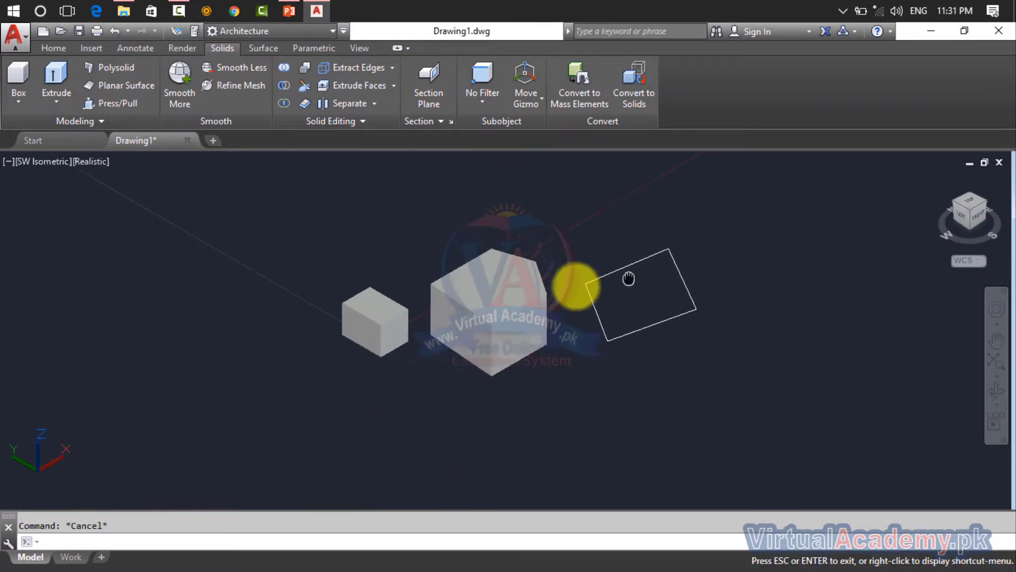
pyautogui.click(725, 249)
pyautogui.click(641, 308)
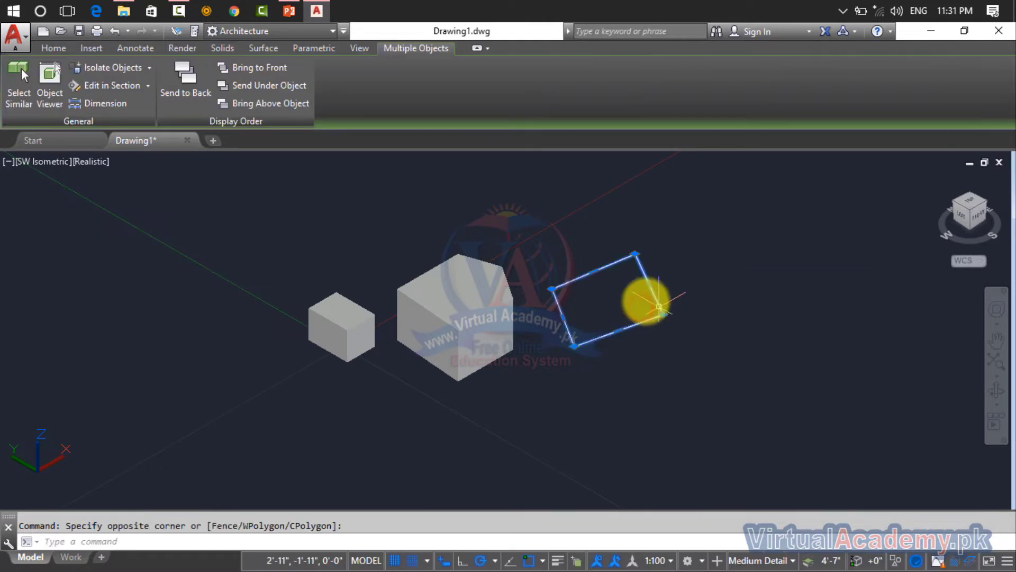
pyautogui.press('Escape')
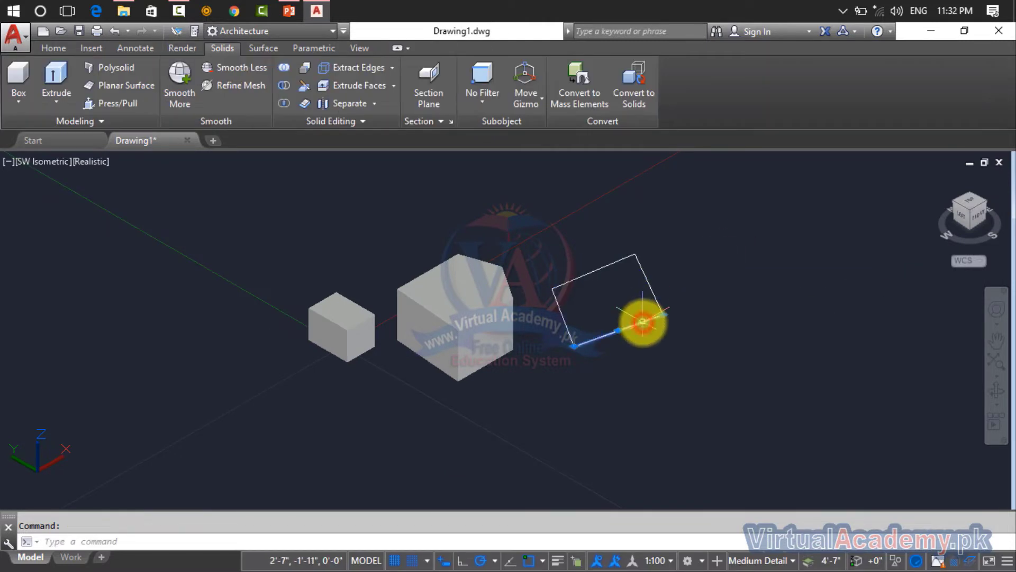
pyautogui.press('Escape')
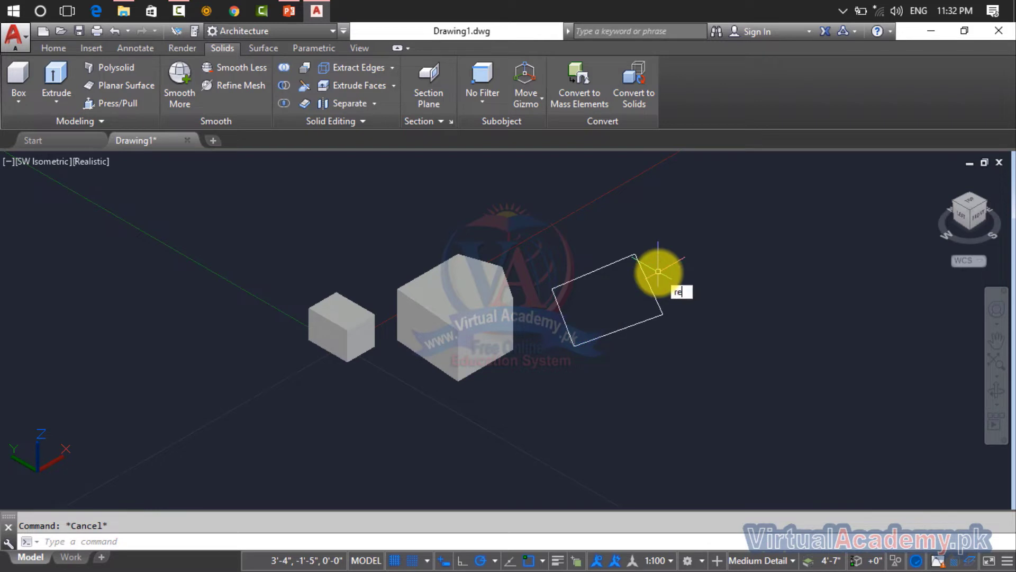
# Convert all objects of the four-sided outline into regions with the Region command
pyautogui.write('g')
pyautogui.press('Return')
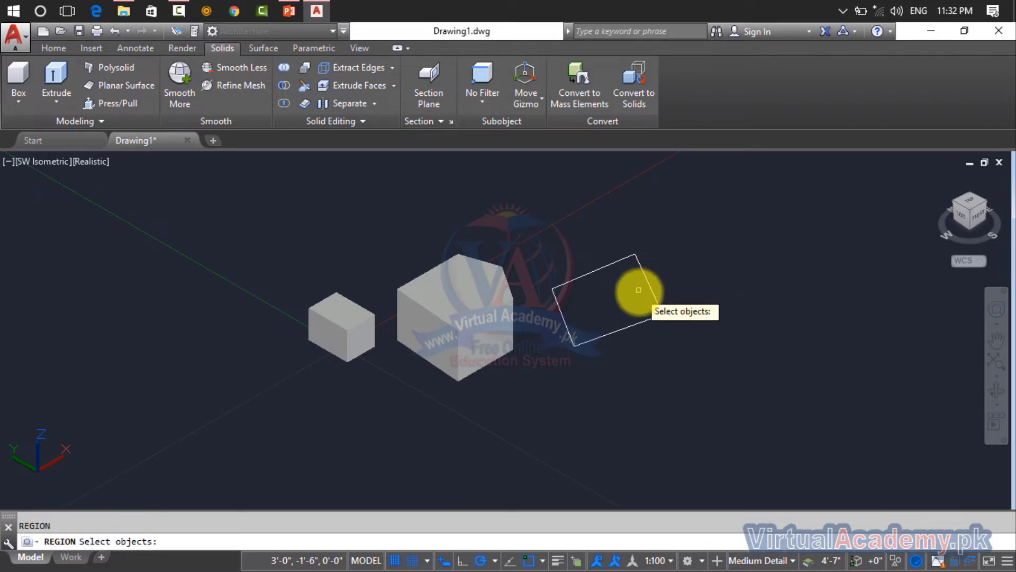
pyautogui.click(691, 229)
pyautogui.click(538, 391)
pyautogui.press('Return')
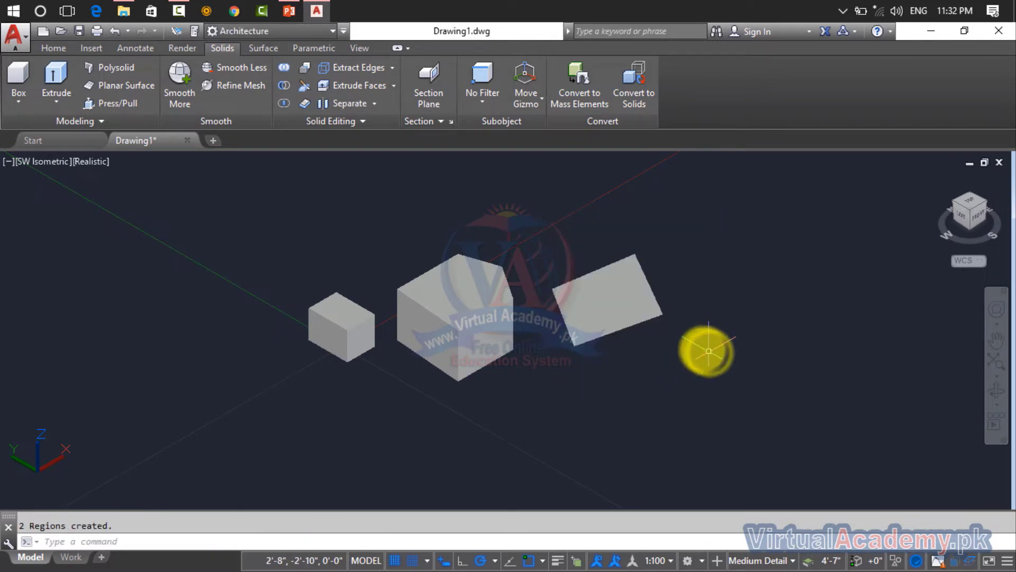
# Delete the overlapping regions made from the four-sided outline
pyautogui.click(617, 295)
pyautogui.scroll(5, 626, 293)
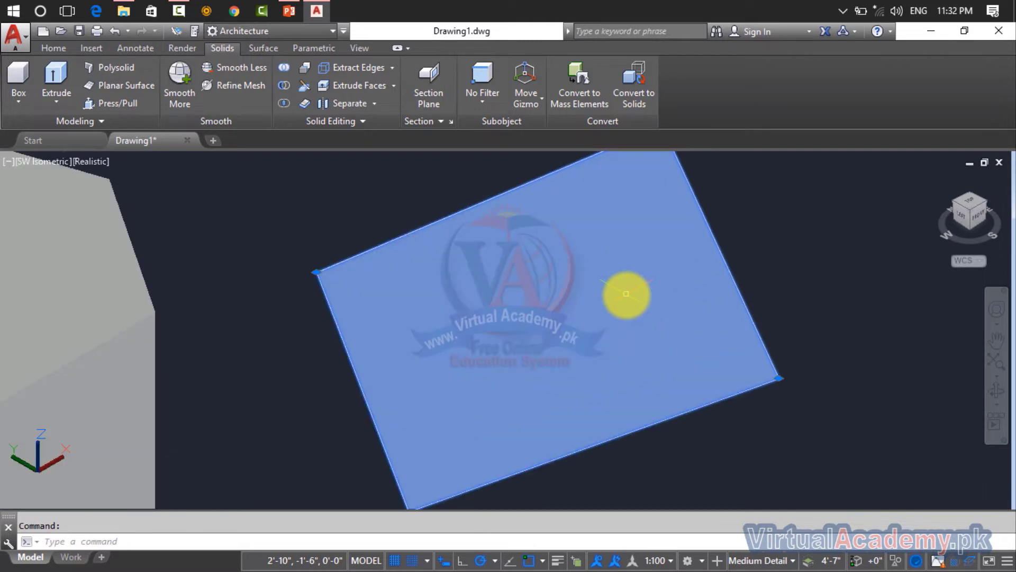
pyautogui.click(627, 294)
pyautogui.press('Delete')
pyautogui.scroll(-5, 633, 293)
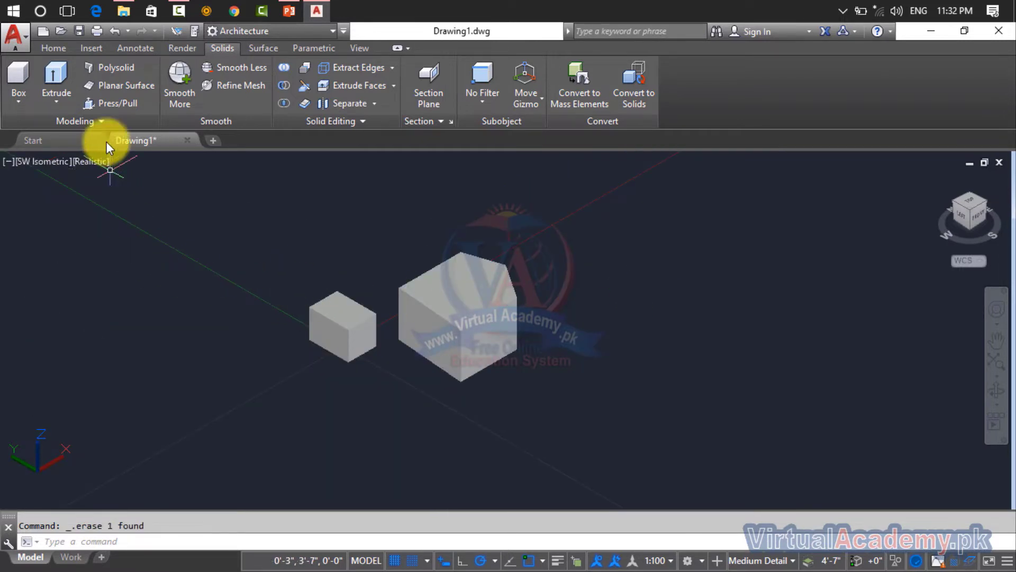
# Delete both extruded solids so the drawing area is empty
pyautogui.click(65, 110)
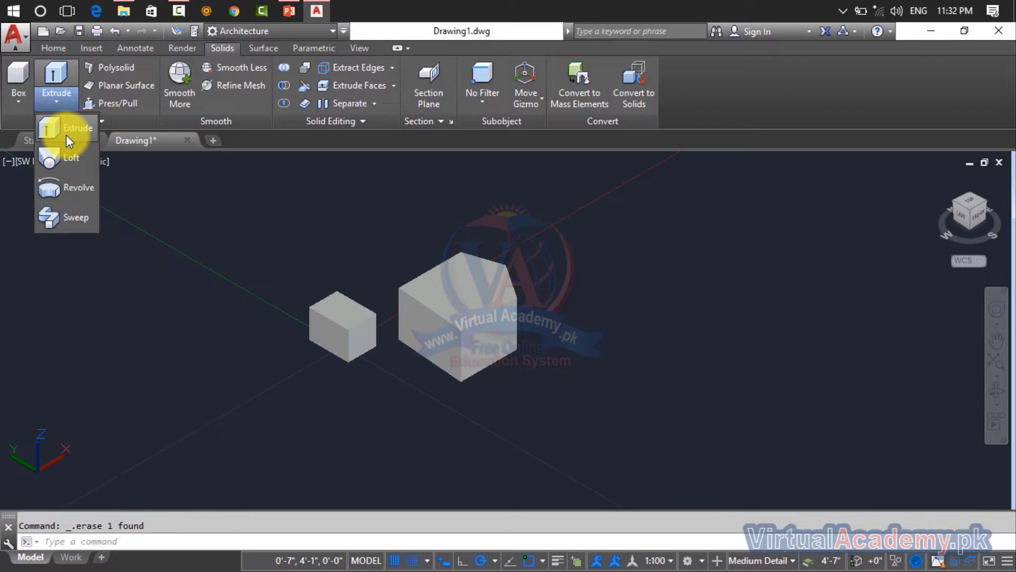
pyautogui.click(508, 230)
pyautogui.click(538, 249)
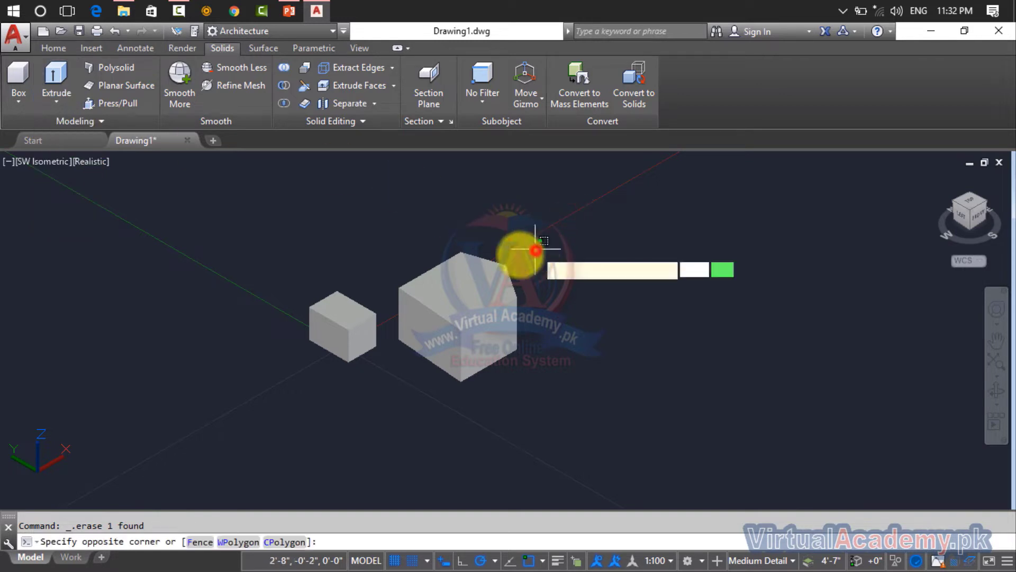
pyautogui.click(239, 392)
pyautogui.press('Delete')
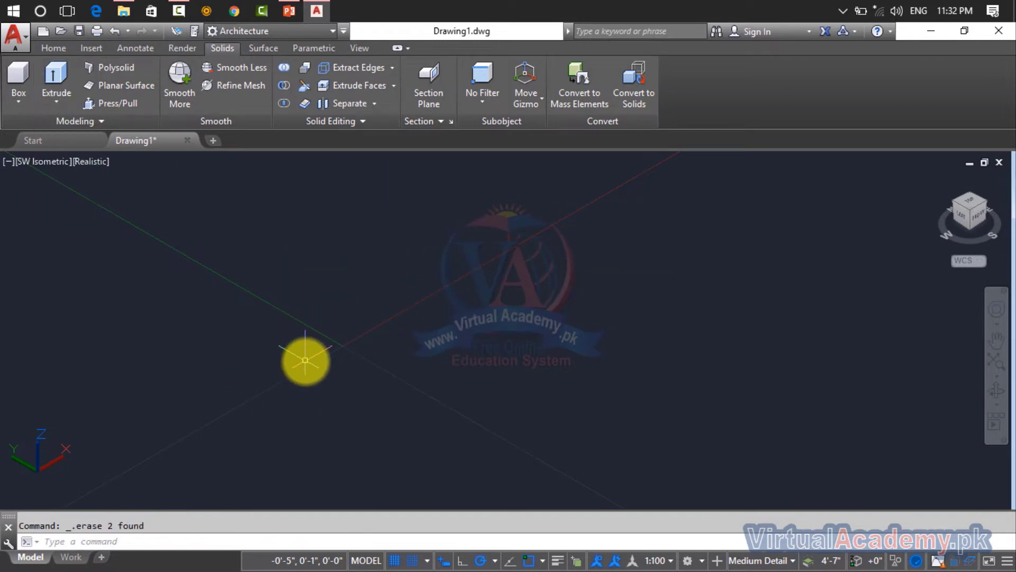
# Draw a large rectangle freehand with its first corner near the origin and its length running along the X axis
pyautogui.write('rec')
pyautogui.press('Return')
pyautogui.click(315, 349)
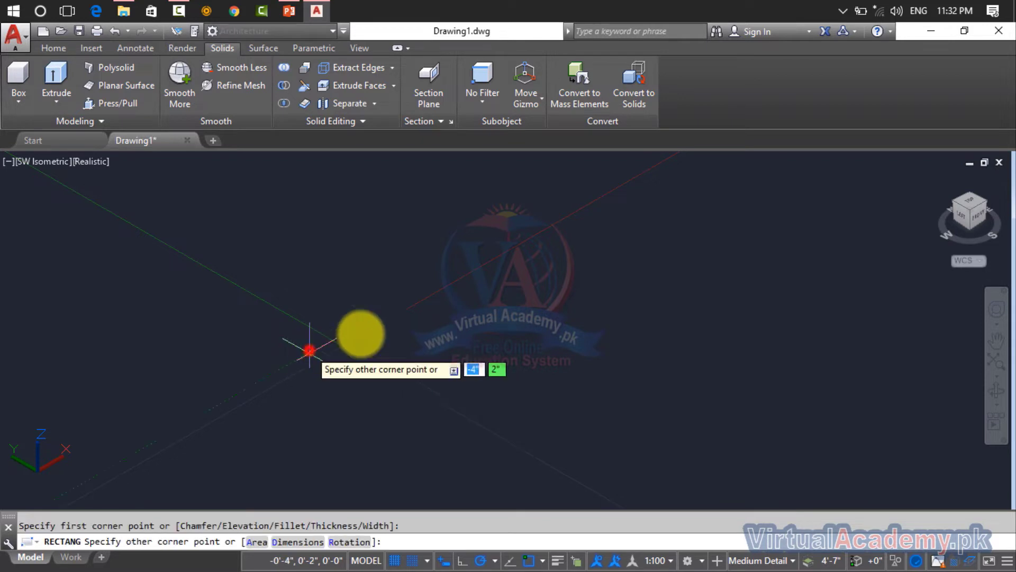
pyautogui.moveTo(888, 300); pyautogui.dragTo(658, 304, button='middle')
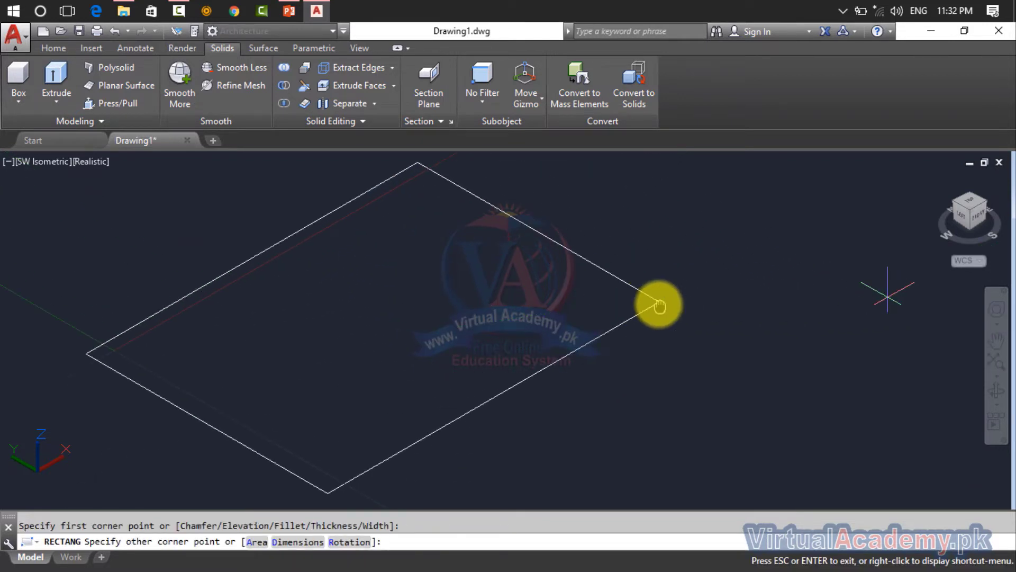
pyautogui.click(815, 210)
# Draw an open zigzag polyline of four segments freehand beyond the far end of the rectangle
pyautogui.scroll(-4, 815, 222)
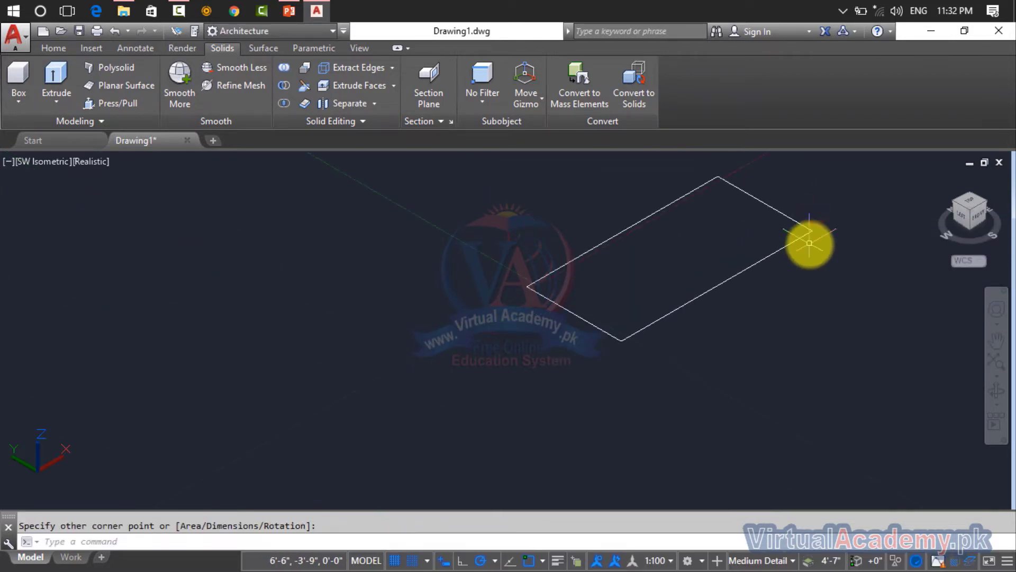
pyautogui.moveTo(810, 238)
pyautogui.mouseDown(button='middle')
pyautogui.moveTo(555, 311)
pyautogui.moveTo(541, 326)
pyautogui.mouseUp(button='middle')
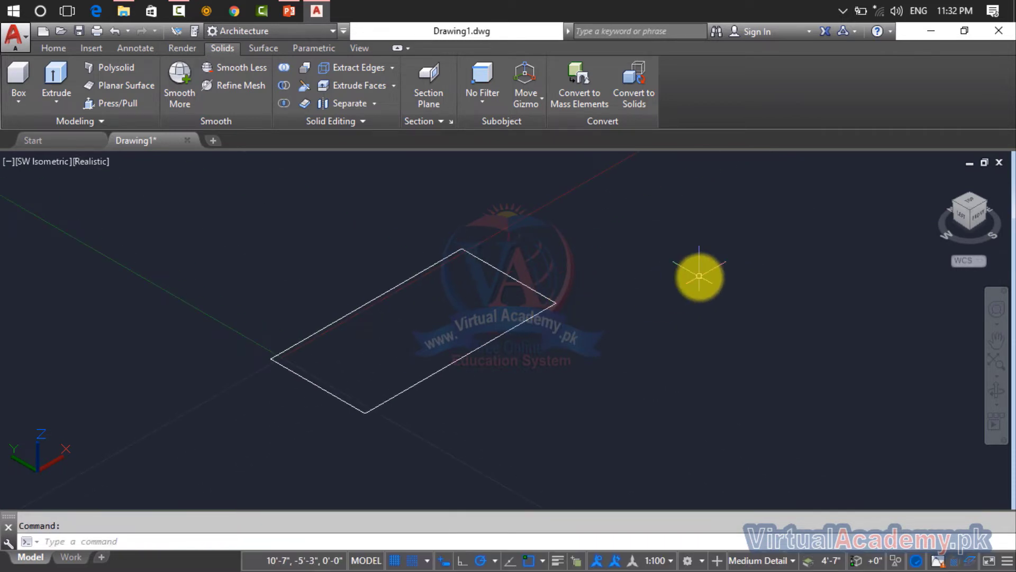
pyautogui.write('pl')
pyautogui.press('Return')
pyautogui.click(655, 283)
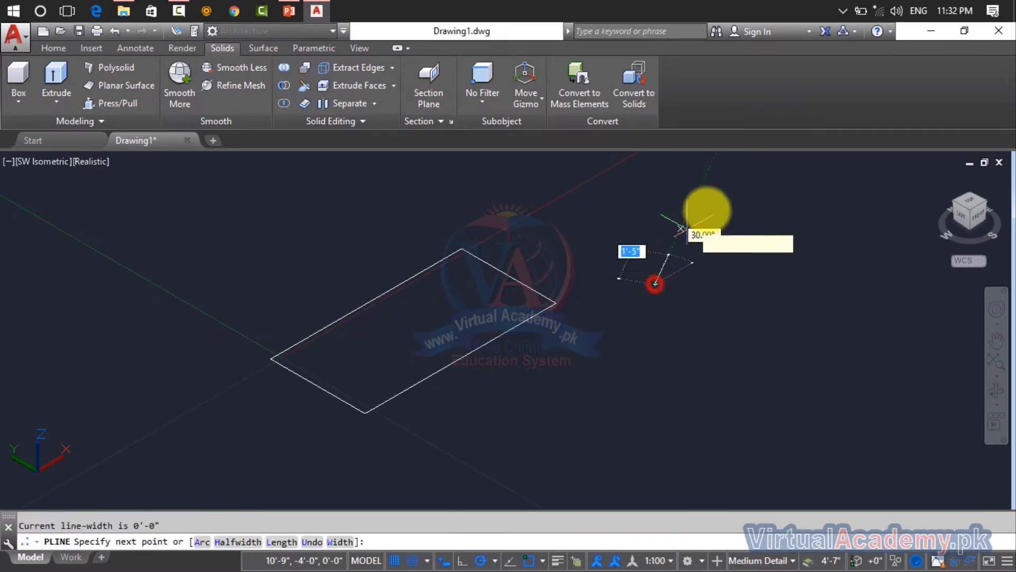
pyautogui.click(724, 195)
pyautogui.moveTo(738, 227); pyautogui.dragTo(551, 312, button='middle')
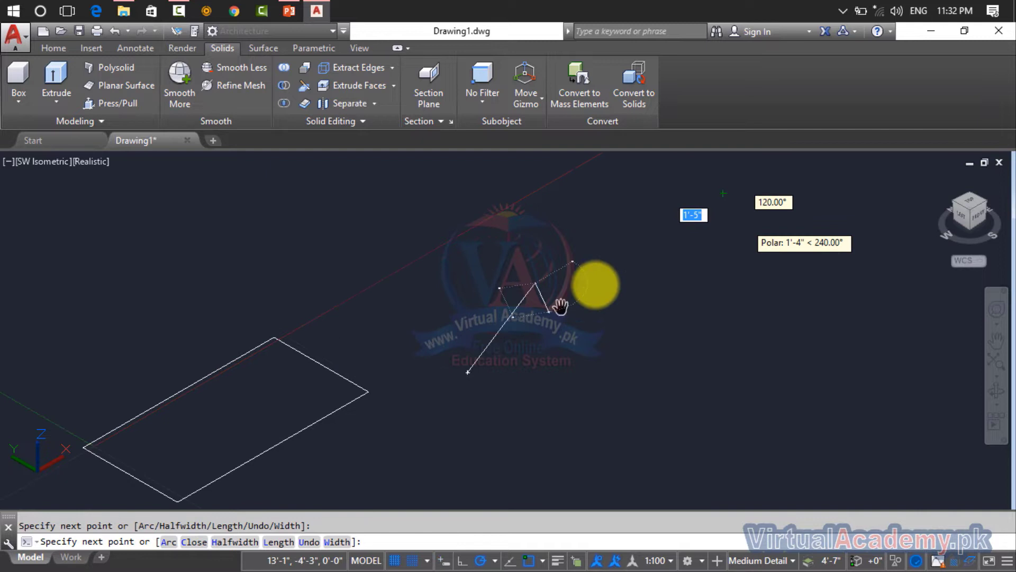
pyautogui.click(774, 246)
pyautogui.moveTo(774, 246); pyautogui.dragTo(574, 389, button='middle')
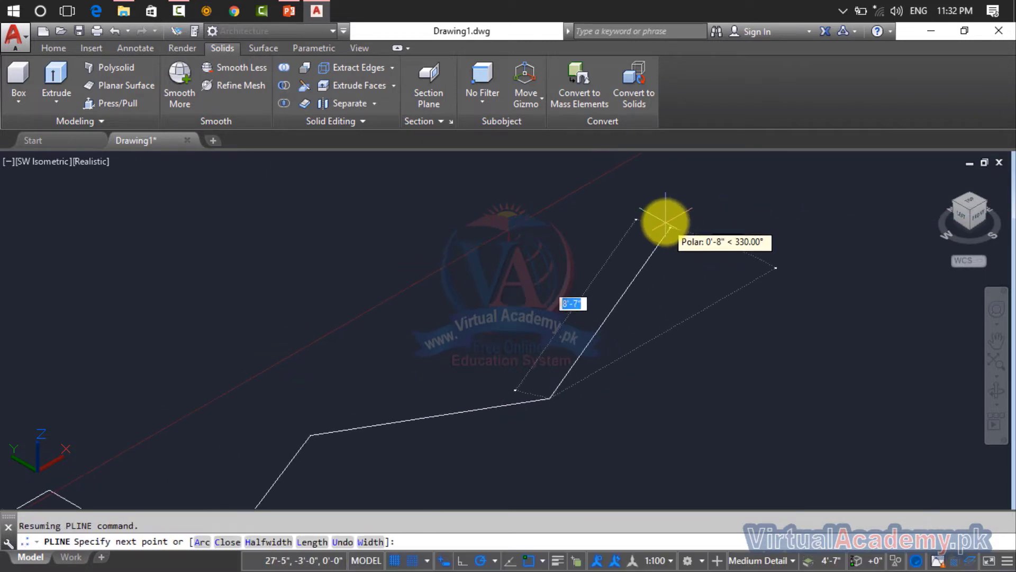
pyautogui.click(665, 221)
pyautogui.click(913, 250)
pyautogui.press('Return')
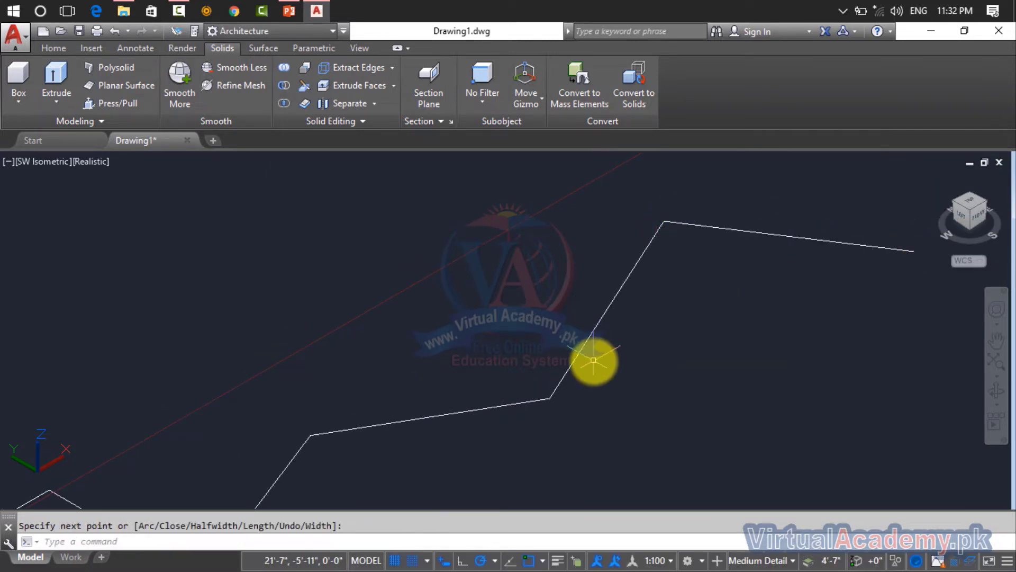
# Examine the corner of the rectangle next to the origin up close
pyautogui.scroll(-6, 594, 360)
pyautogui.moveTo(594, 360); pyautogui.dragTo(815, 268, button='middle')
pyautogui.scroll(8, 623, 328)
pyautogui.scroll(6, 701, 310)
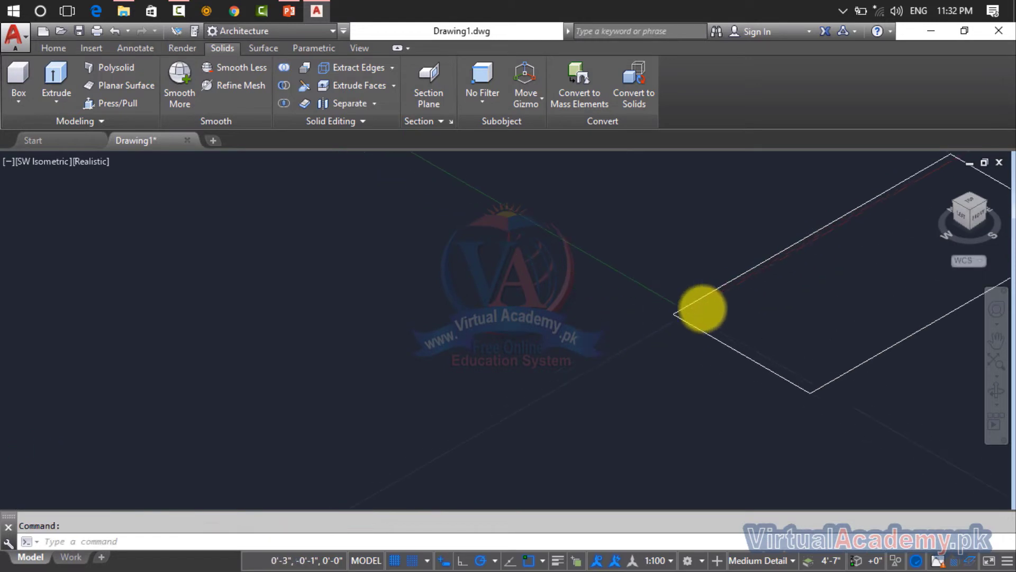
pyautogui.scroll(2, 699, 315)
pyautogui.moveTo(696, 316); pyautogui.dragTo(465, 313, button='middle')
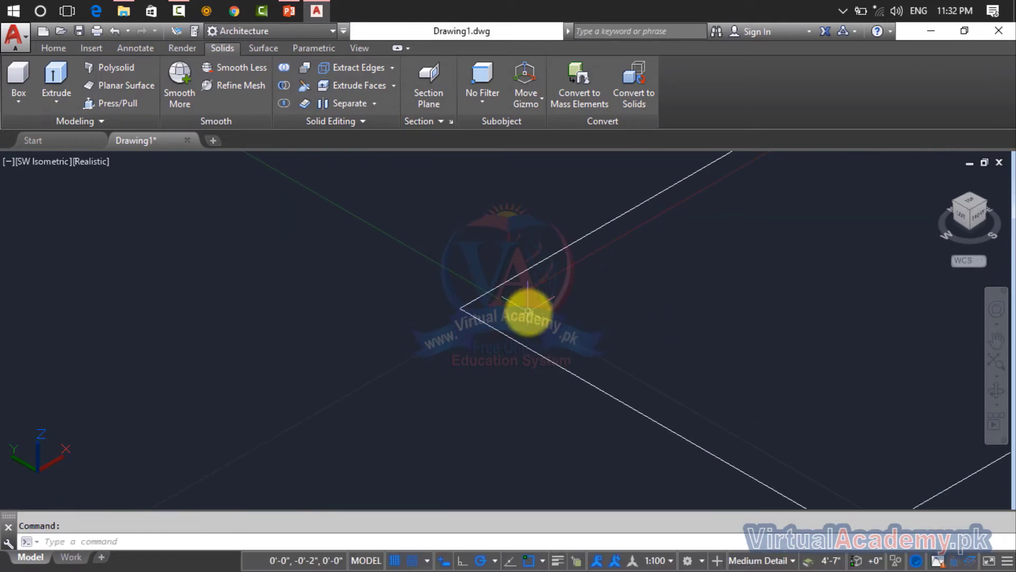
pyautogui.scroll(-2, 399, 352)
pyautogui.moveTo(404, 351); pyautogui.dragTo(302, 390, button='middle')
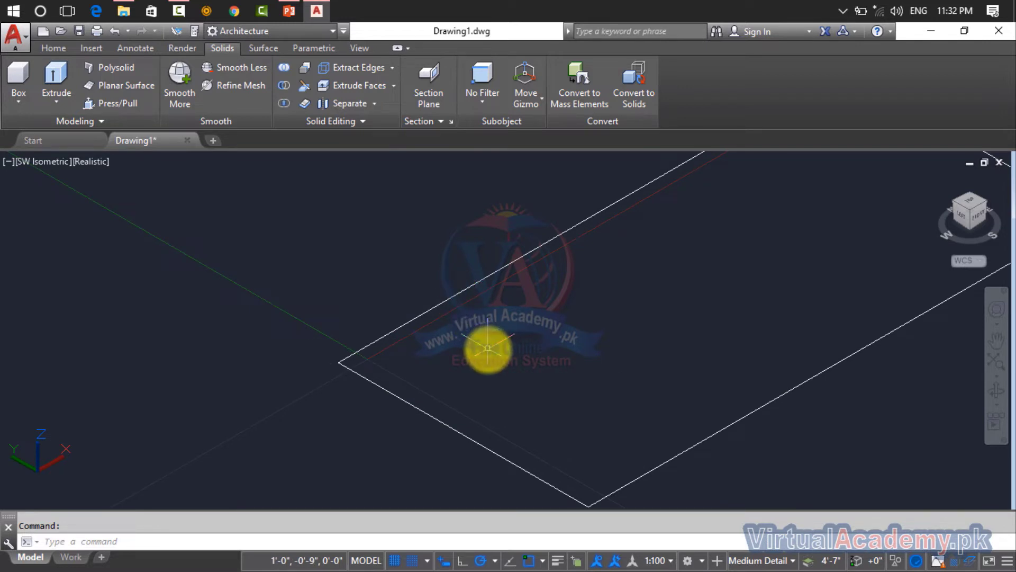
# Break a short gap in the large rectangle's long edge near the corner by the origin
pyautogui.press('Escape')
pyautogui.write('Be')
pyautogui.press('BackSpace')
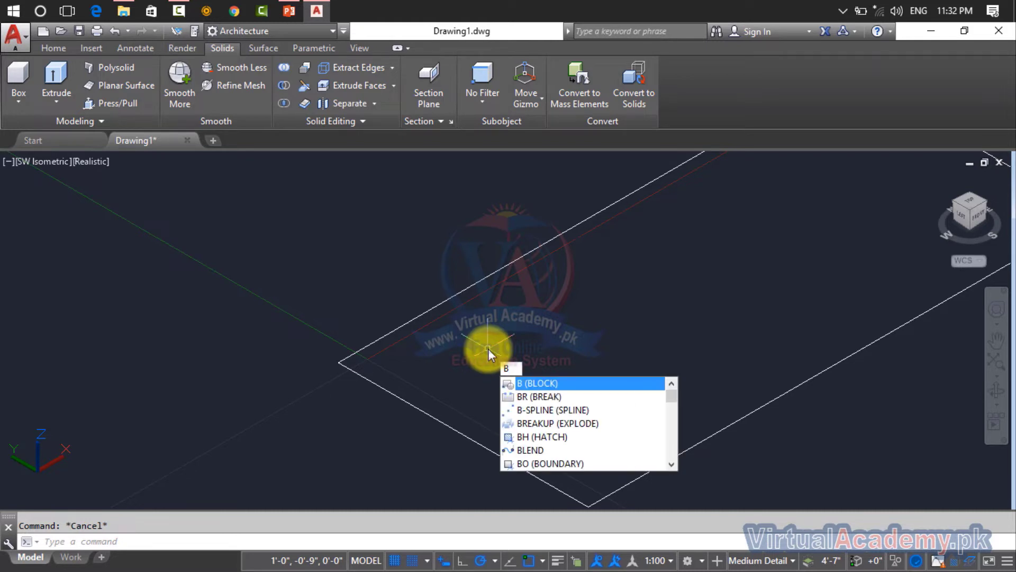
pyautogui.write('r')
pyautogui.press('Return')
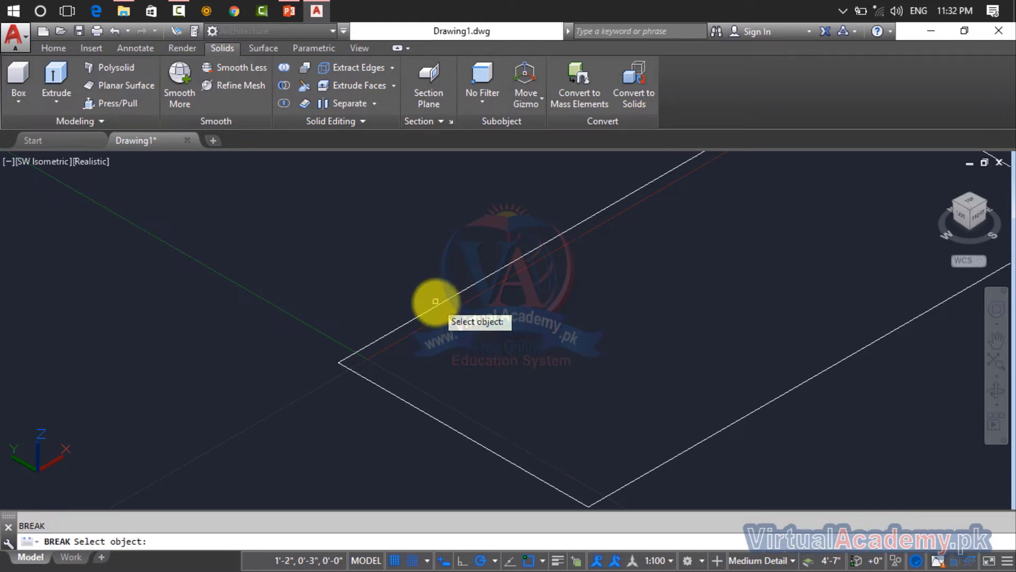
pyautogui.click(435, 304)
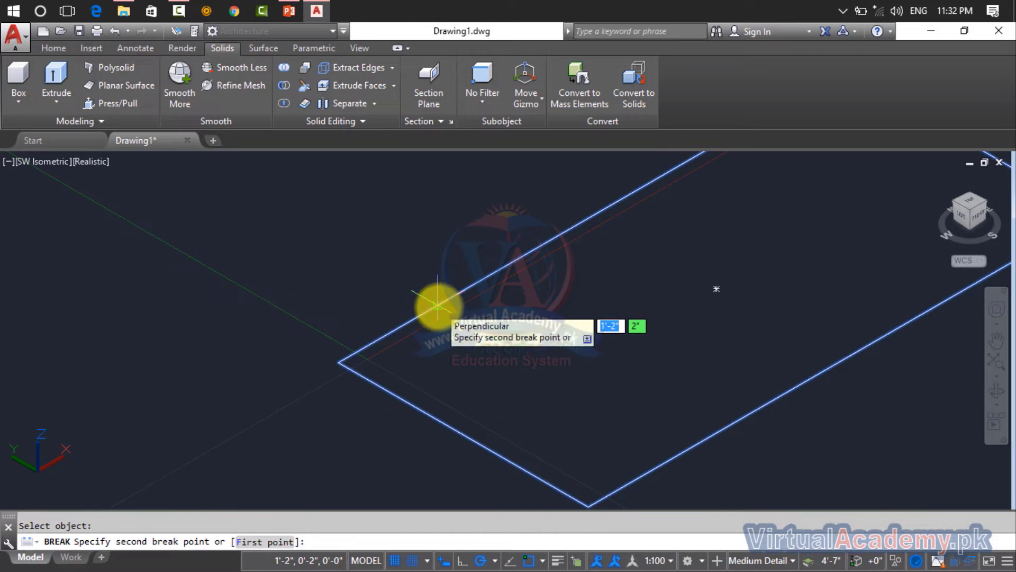
pyautogui.click(486, 278)
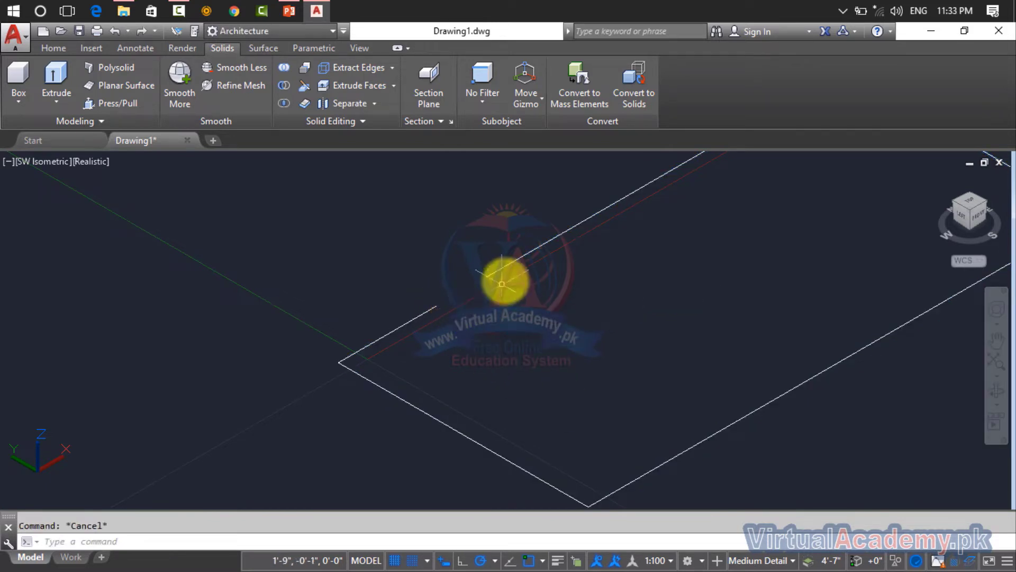
# Set the coordinate system to the Left preset
pyautogui.scroll(4, 477, 308)
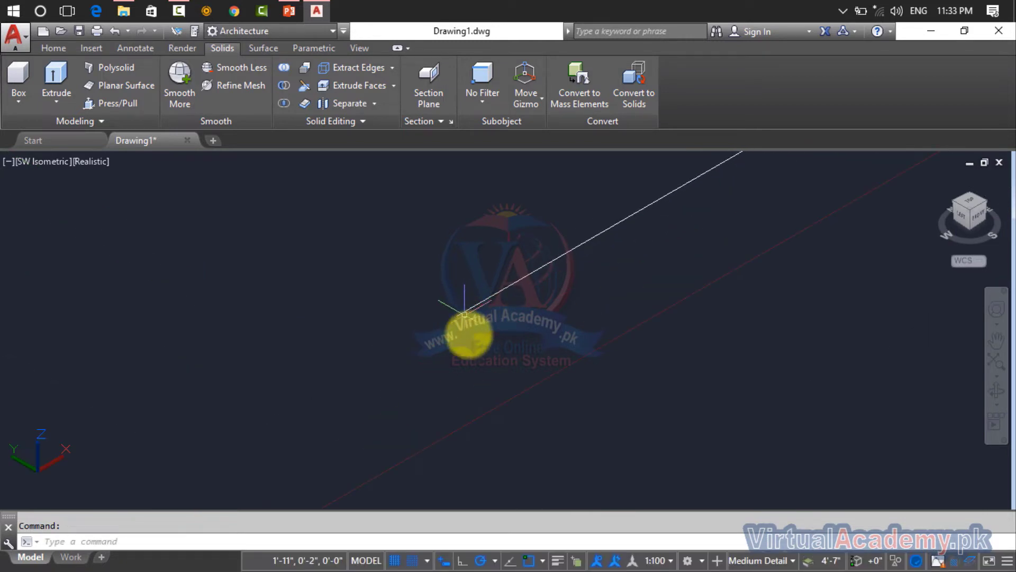
pyautogui.press('Escape')
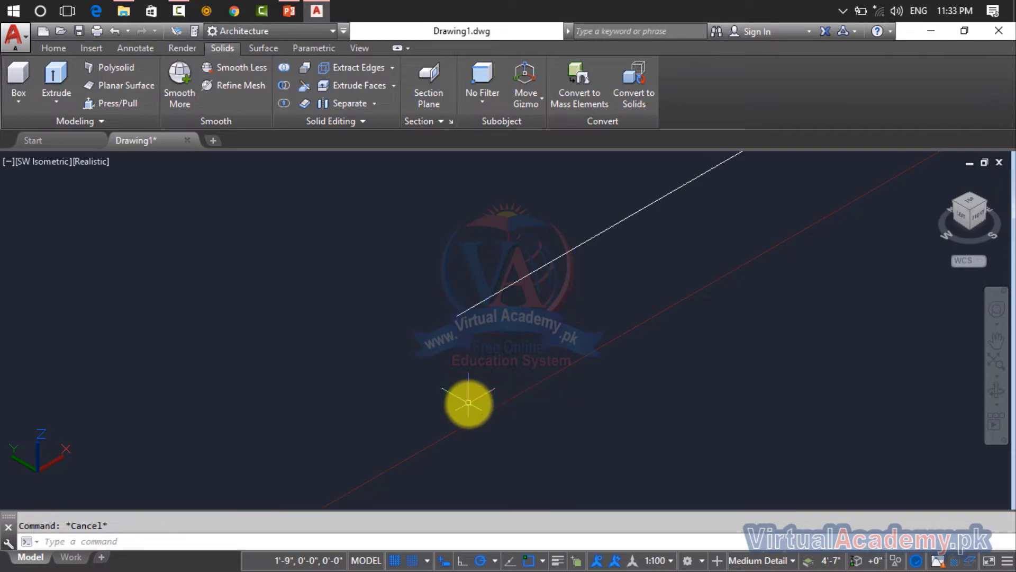
pyautogui.click(358, 47)
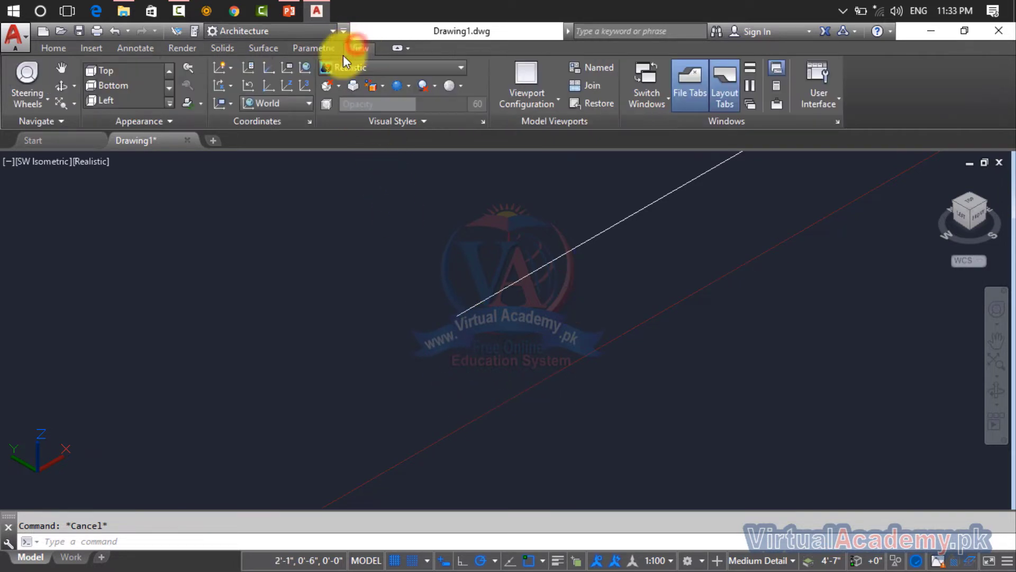
pyautogui.click(288, 103)
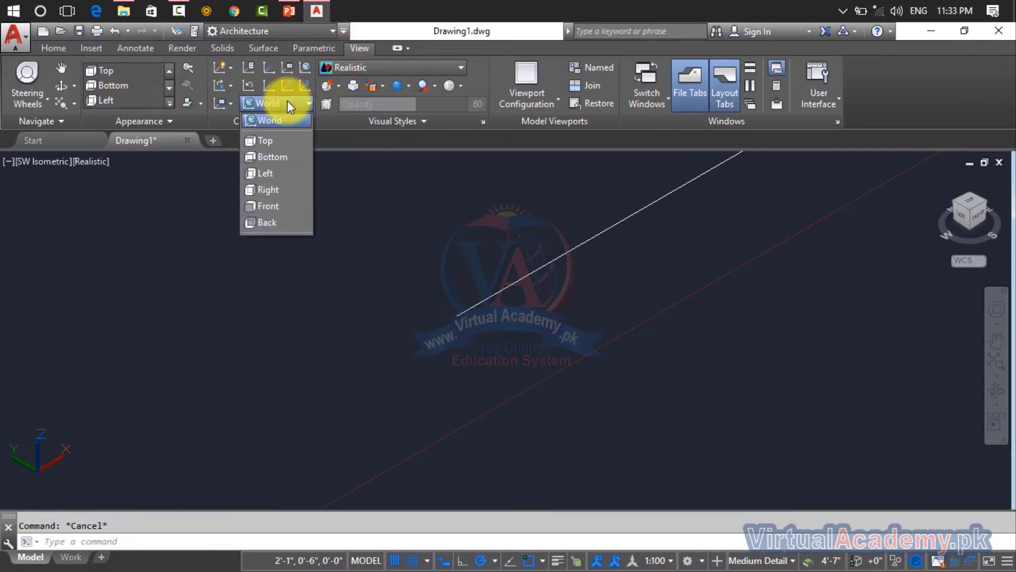
pyautogui.click(284, 172)
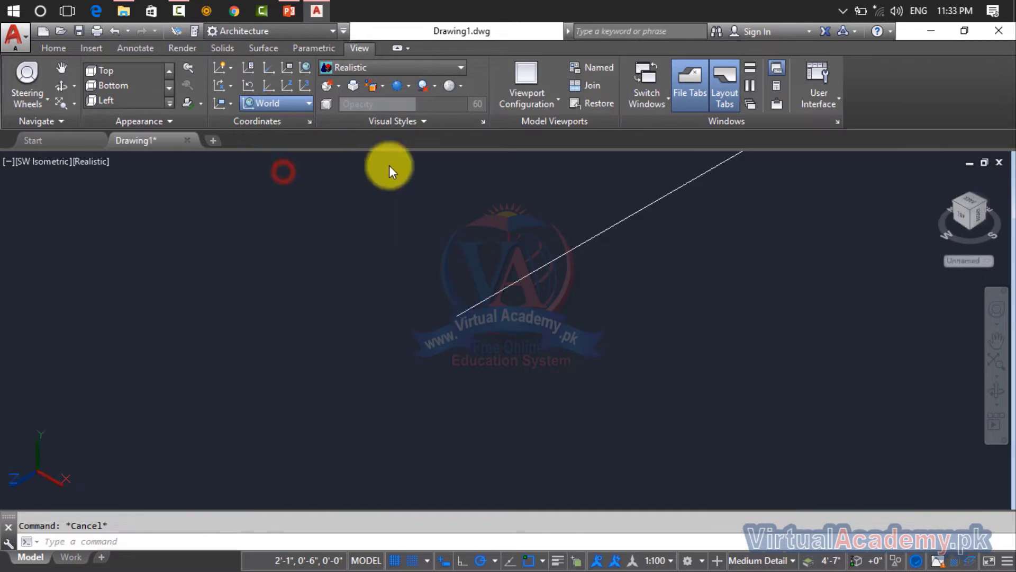
# Draw a small upright rectangle freehand around the far open end of the broken edge
pyautogui.write('r')
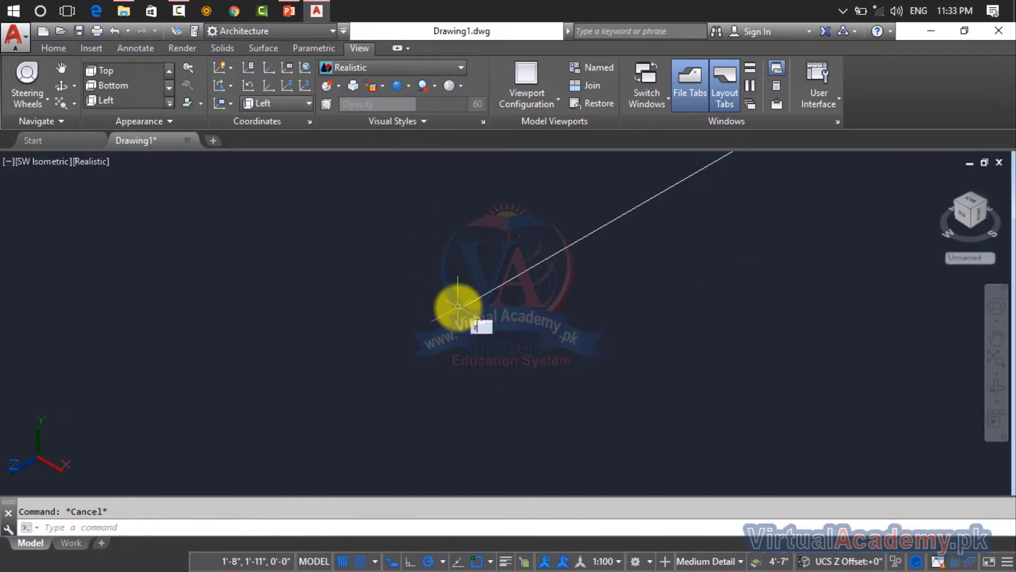
pyautogui.write('ec')
pyautogui.press('Return')
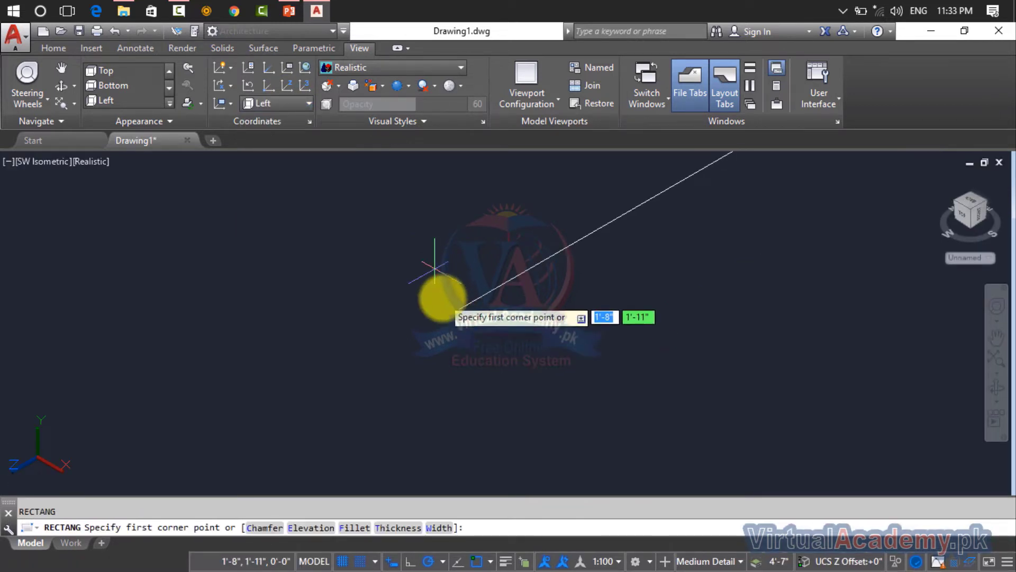
pyautogui.click(482, 349)
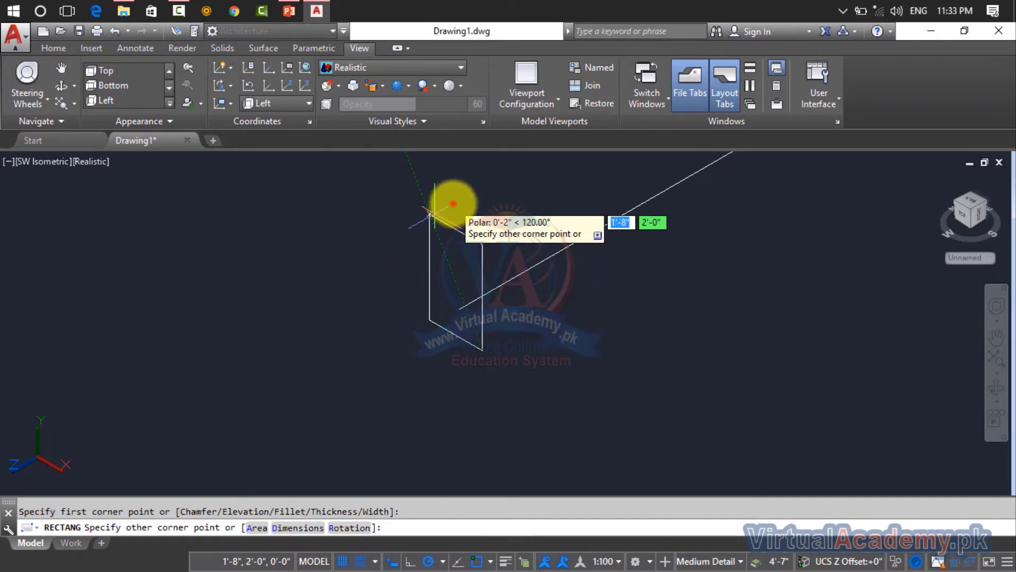
pyautogui.click(452, 203)
pyautogui.scroll(-2, 536, 286)
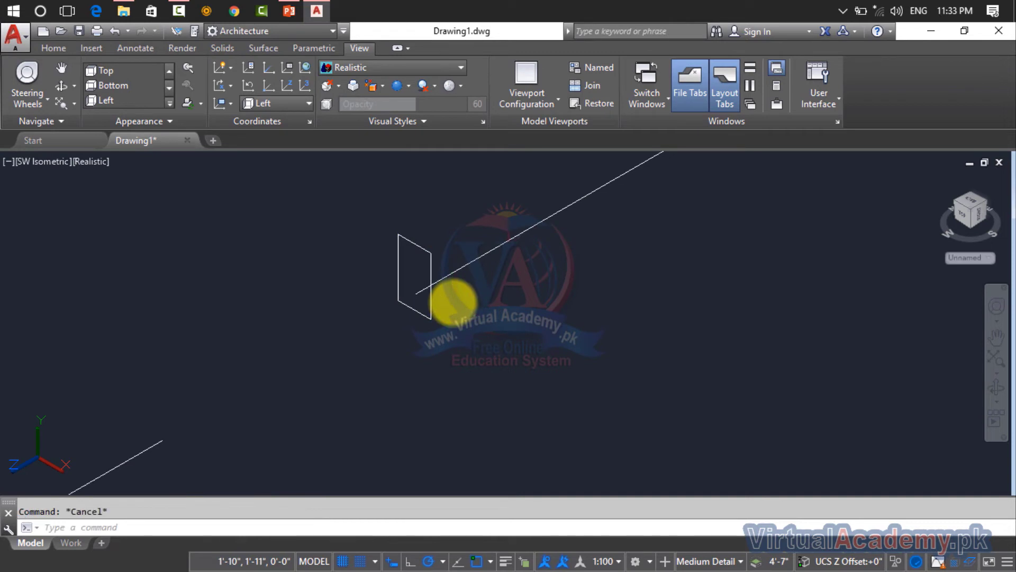
pyautogui.press('Return')
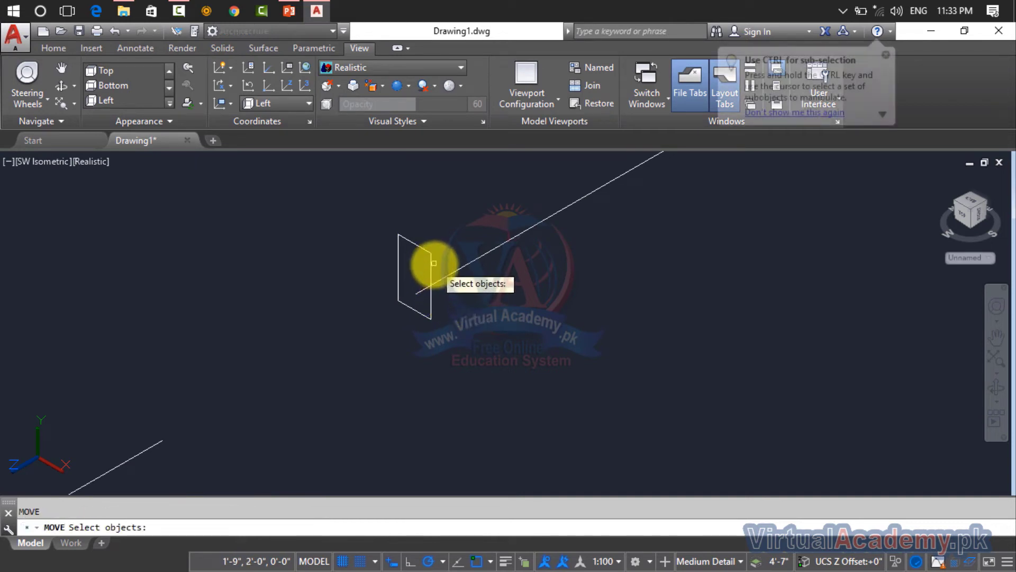
pyautogui.click(432, 263)
pyautogui.press('Return')
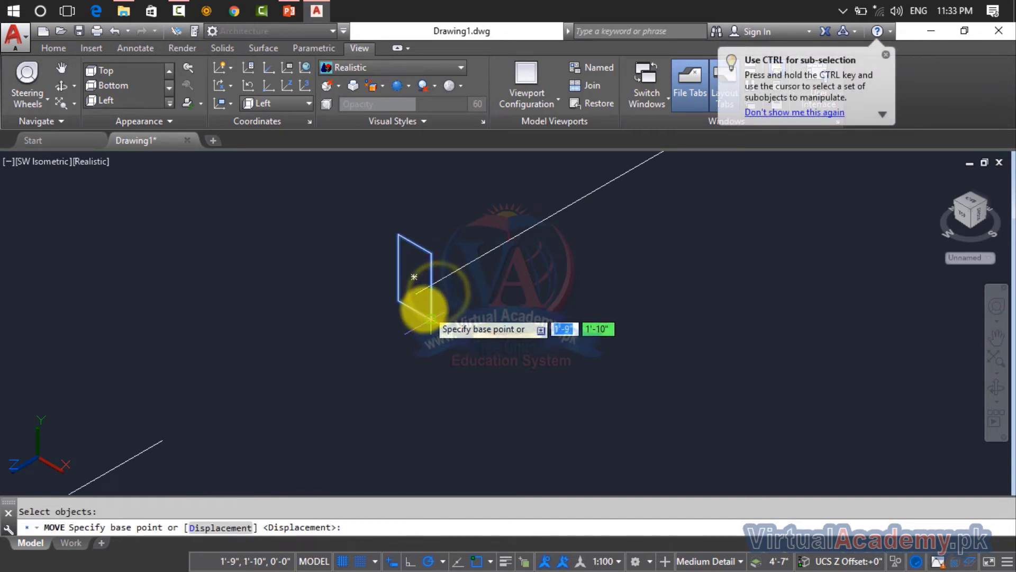
pyautogui.scroll(3, 403, 302)
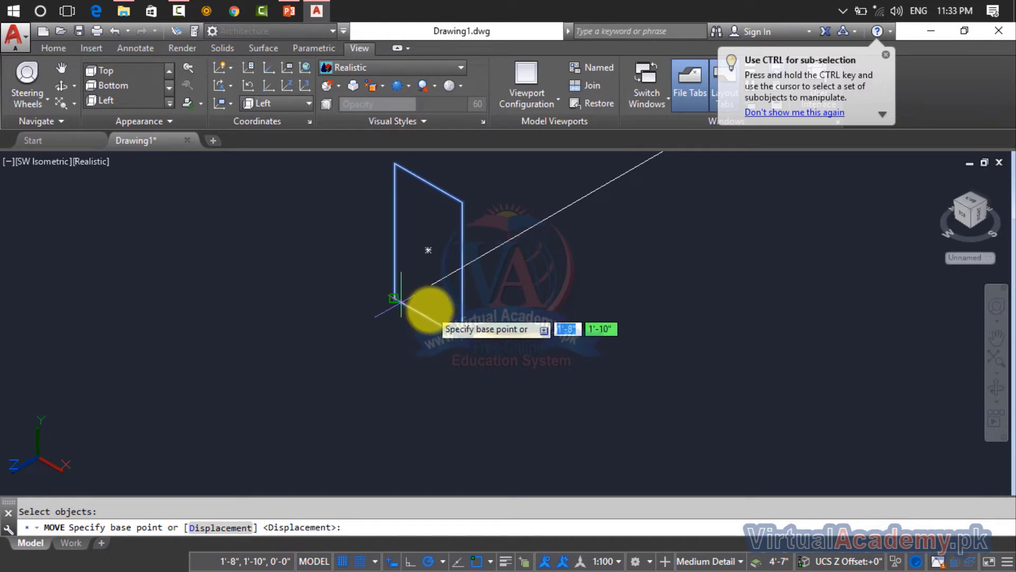
pyautogui.press('Escape')
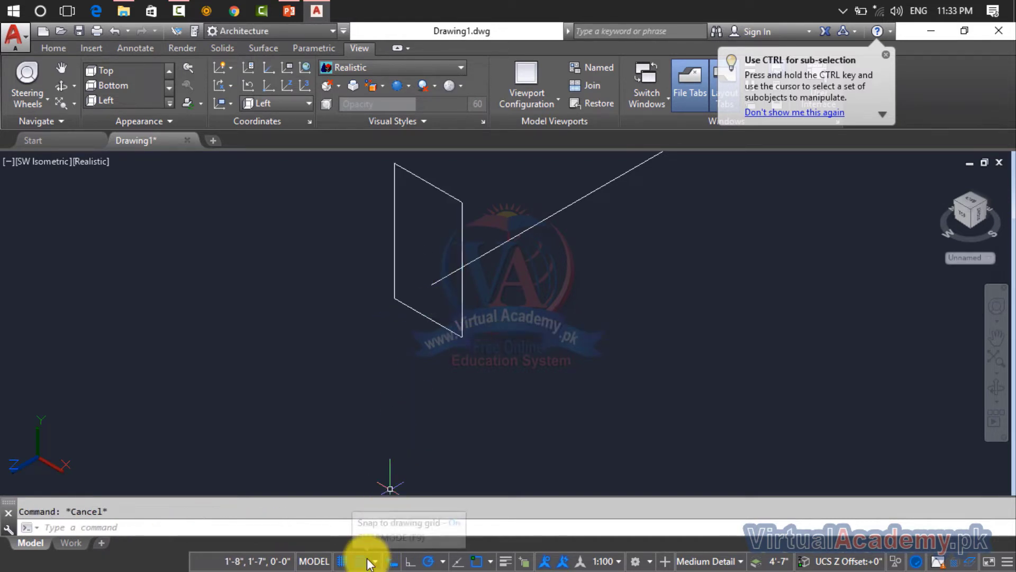
# Turn grid snap off and move the small rectangle so its lower edge's midpoint sits on the broken edge's open end
pyautogui.click(364, 561)
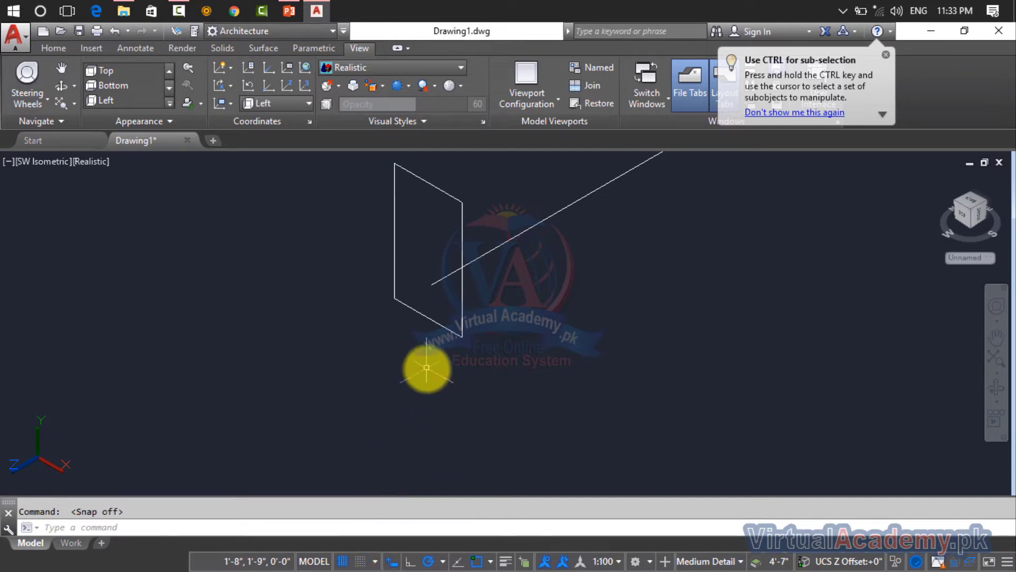
pyautogui.write('m')
pyautogui.press('Return')
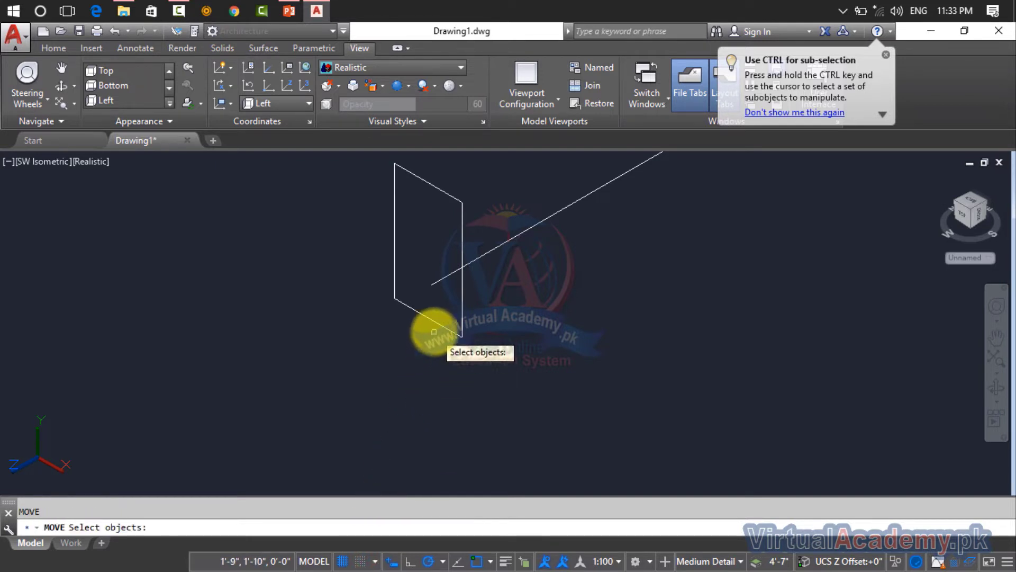
pyautogui.click(431, 318)
pyautogui.press('Return')
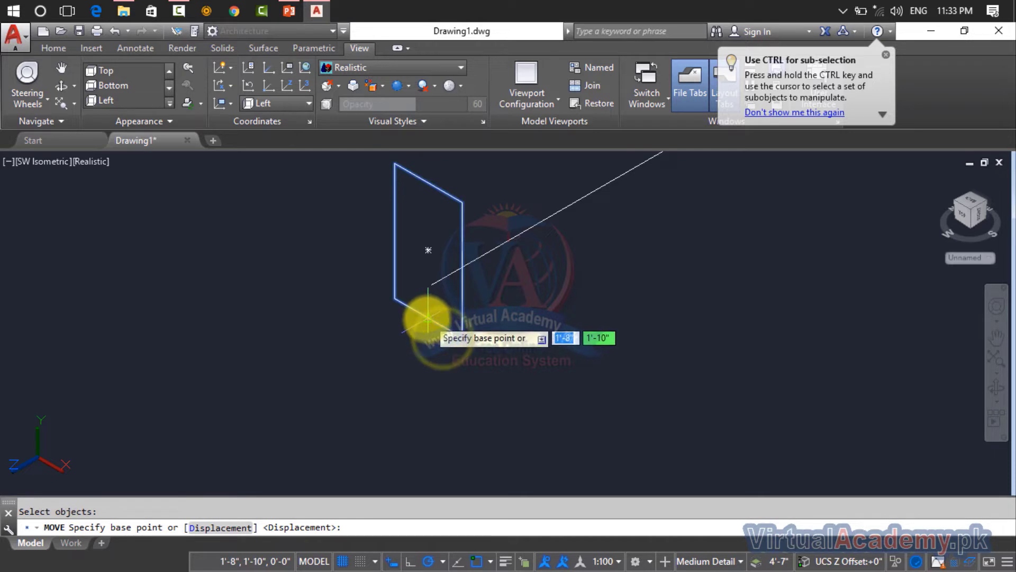
pyautogui.click(429, 319)
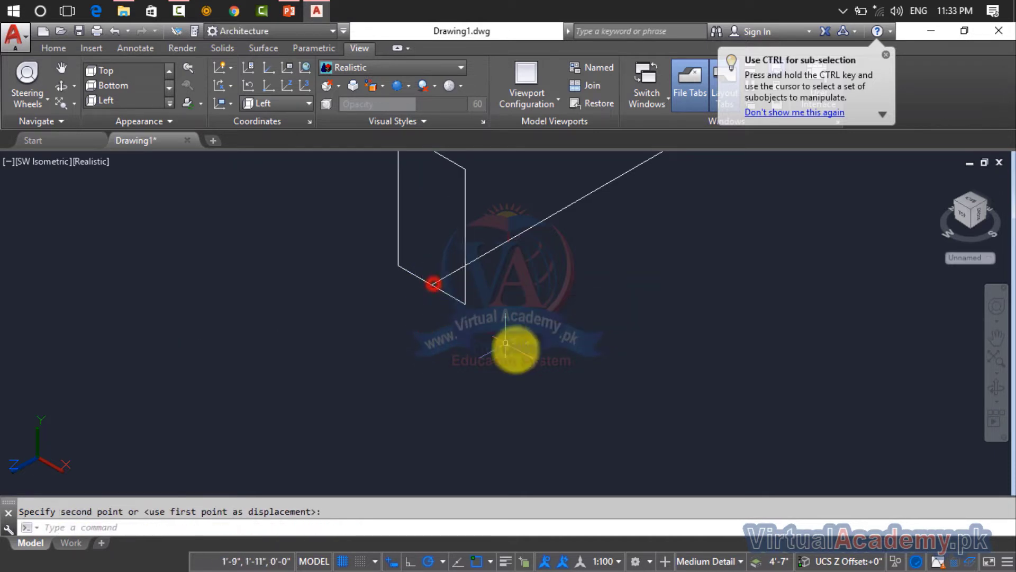
# Make the small rectangle taller by stretching its upper edge vertically by its midpoint grip
pyautogui.scroll(5, 513, 347)
pyautogui.moveTo(515, 335); pyautogui.dragTo(447, 286, button='middle')
pyautogui.scroll(-3, 465, 243)
pyautogui.scroll(6, 443, 286)
pyautogui.scroll(3, 454, 269)
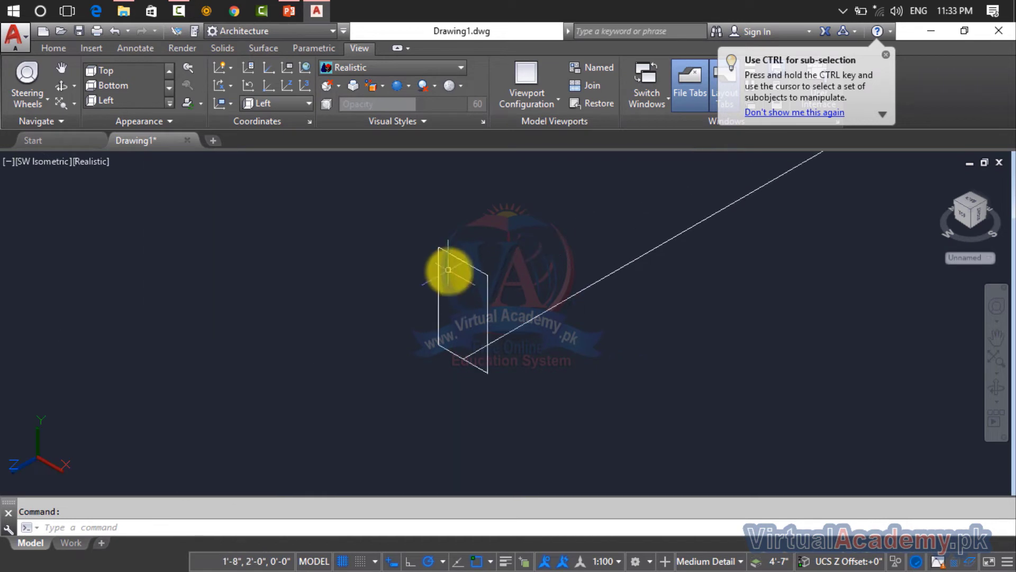
pyautogui.click(463, 261)
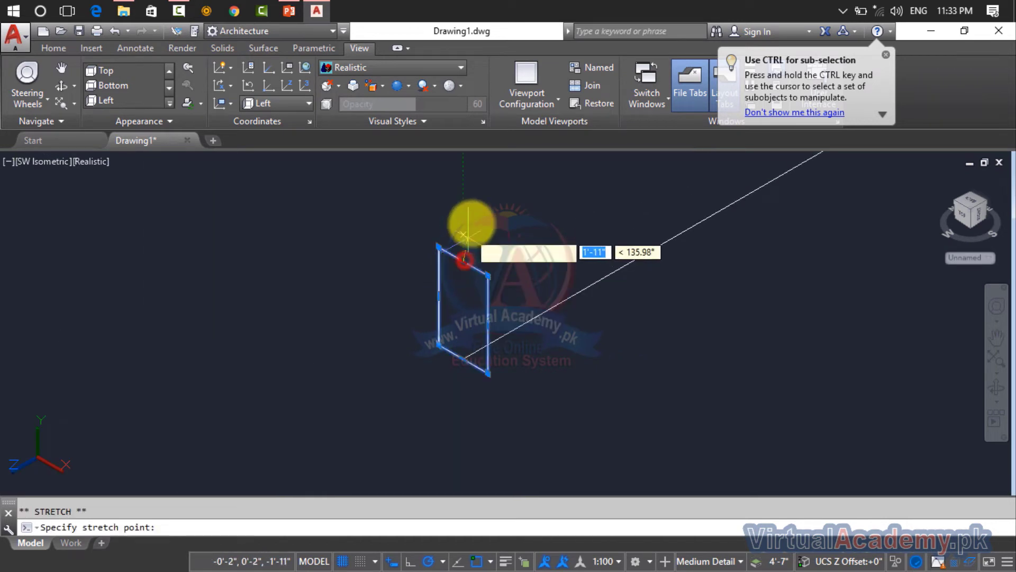
pyautogui.click(463, 172)
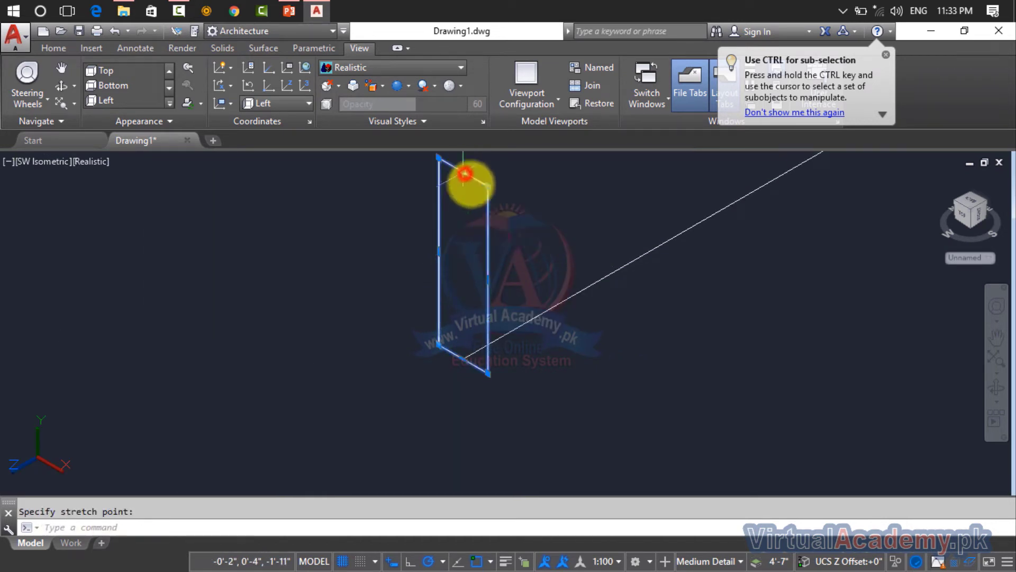
# Try to widen the small rectangle by stretching one of its vertical edges, and undo that stretch
pyautogui.click(489, 280)
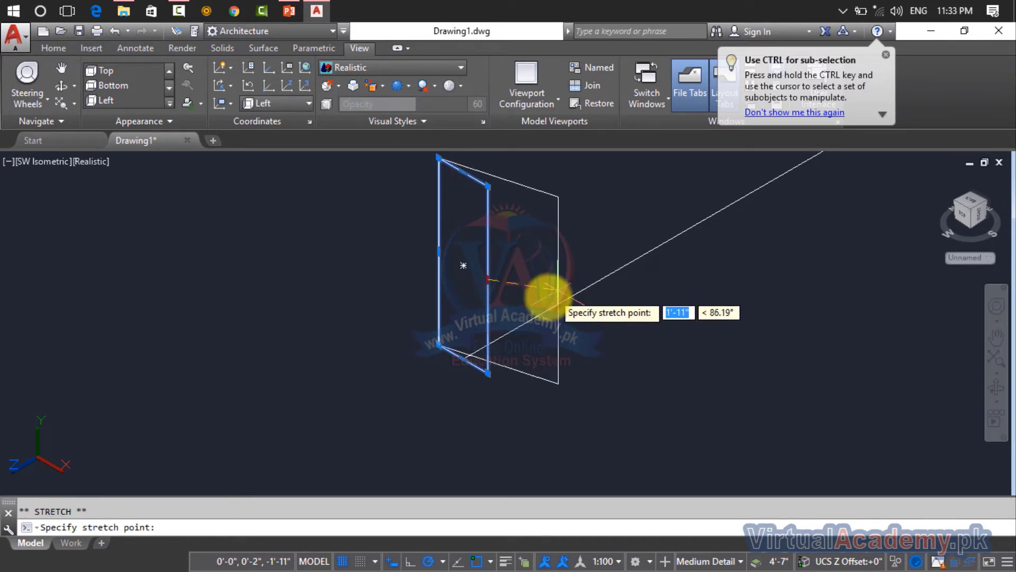
pyautogui.click(575, 338)
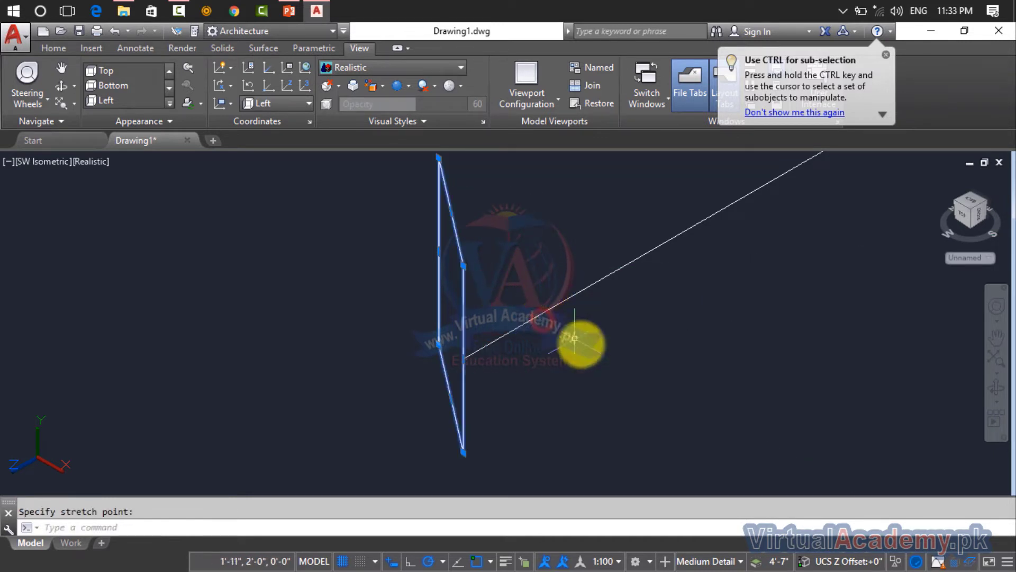
pyautogui.hotkey('ctrl', 'z')
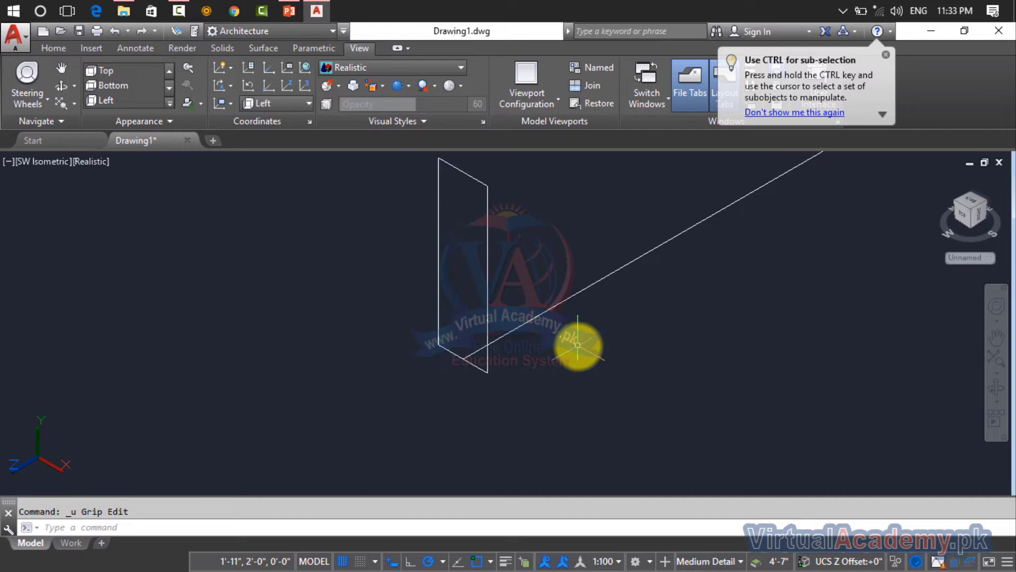
# Widen the small rectangle by stretching its vertical edge outward, keeping the shape's upper and lower edges in their direction
pyautogui.click(488, 279)
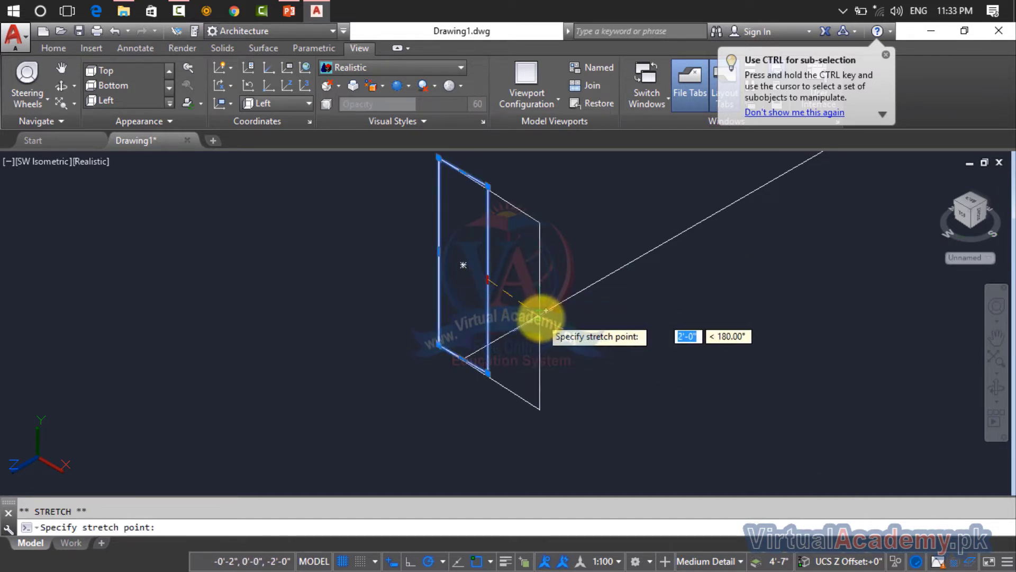
pyautogui.click(560, 324)
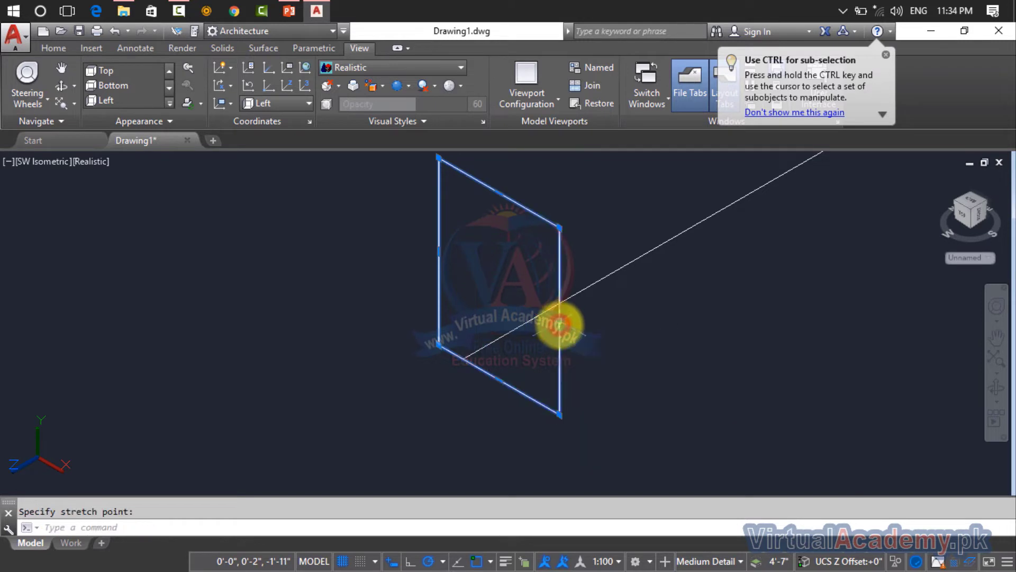
pyautogui.press('Escape')
# Set the coordinate system back to World
pyautogui.scroll(-4, 552, 310)
pyautogui.moveTo(551, 309); pyautogui.dragTo(415, 295, button='middle')
pyautogui.scroll(-3, 426, 306)
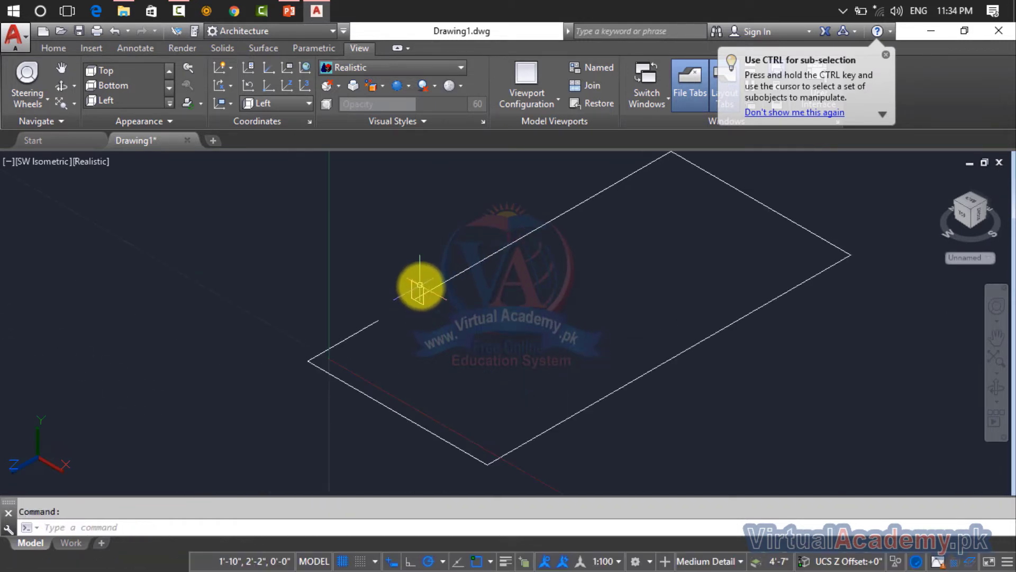
pyautogui.scroll(2, 426, 286)
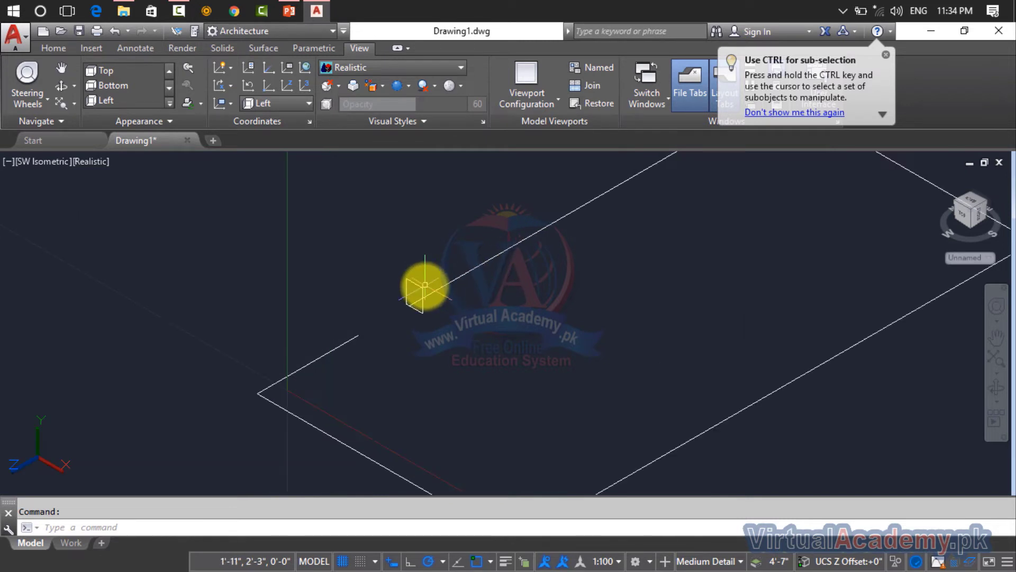
pyautogui.click(419, 286)
pyautogui.moveTo(422, 288)
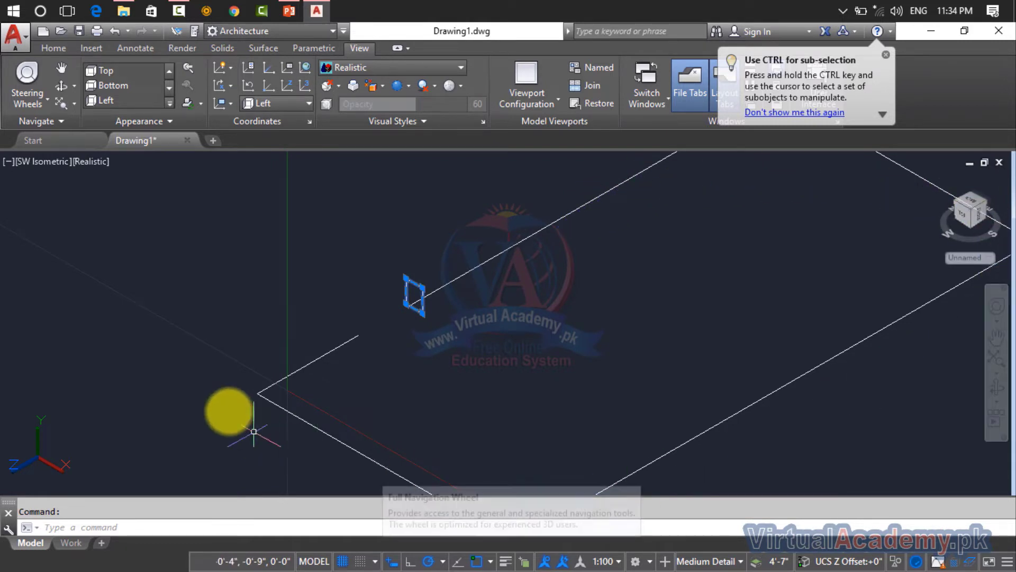
pyautogui.press('Escape')
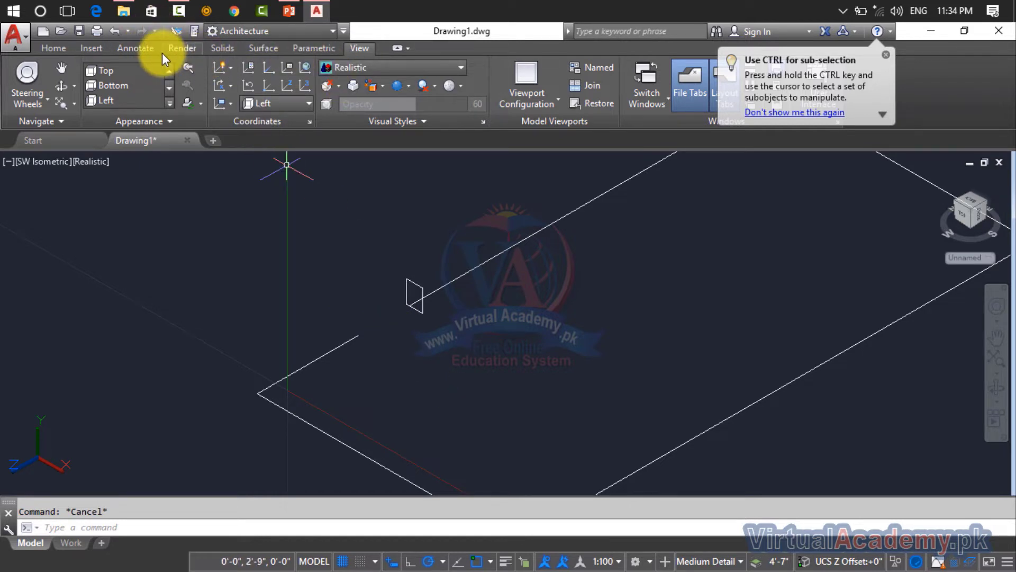
pyautogui.click(268, 102)
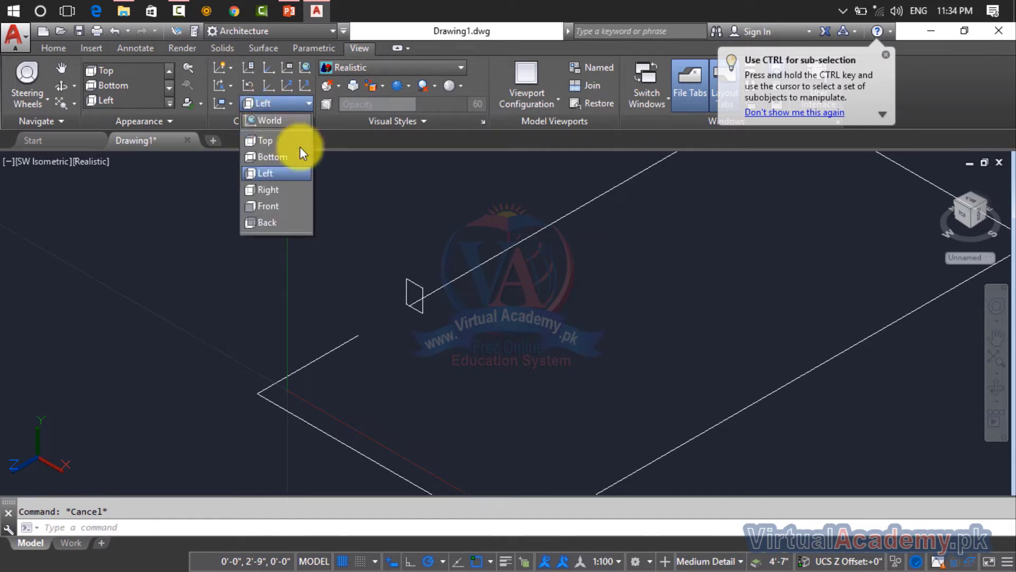
pyautogui.click(276, 120)
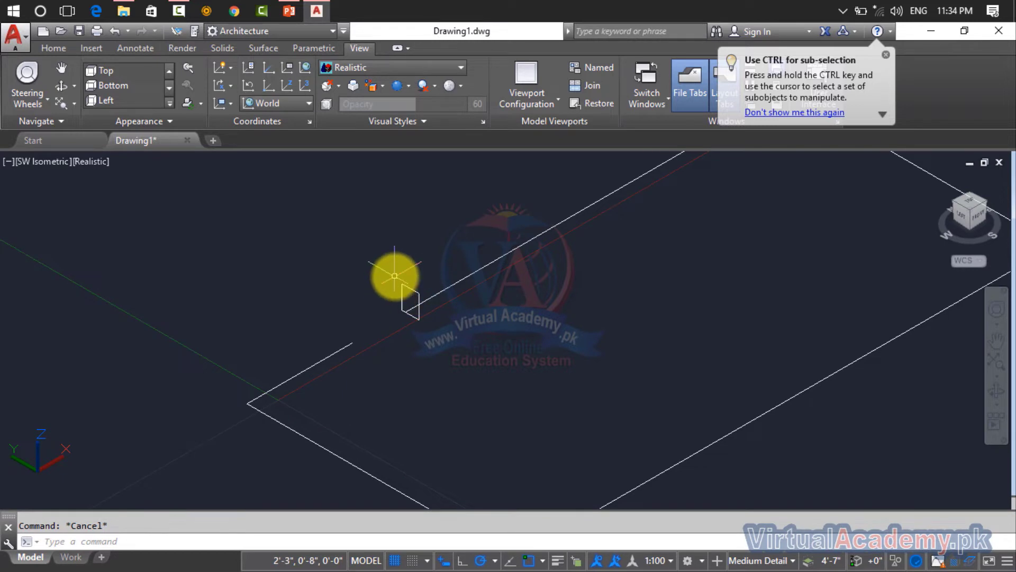
# Change the coordinate system from World to the Top preset
pyautogui.scroll(3, 425, 302)
pyautogui.click(273, 102)
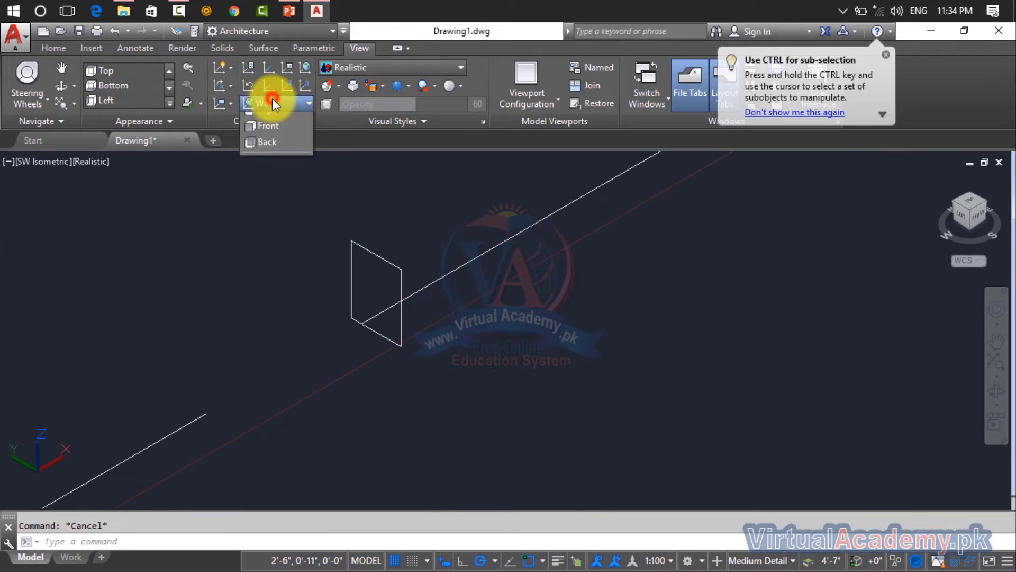
pyautogui.click(266, 138)
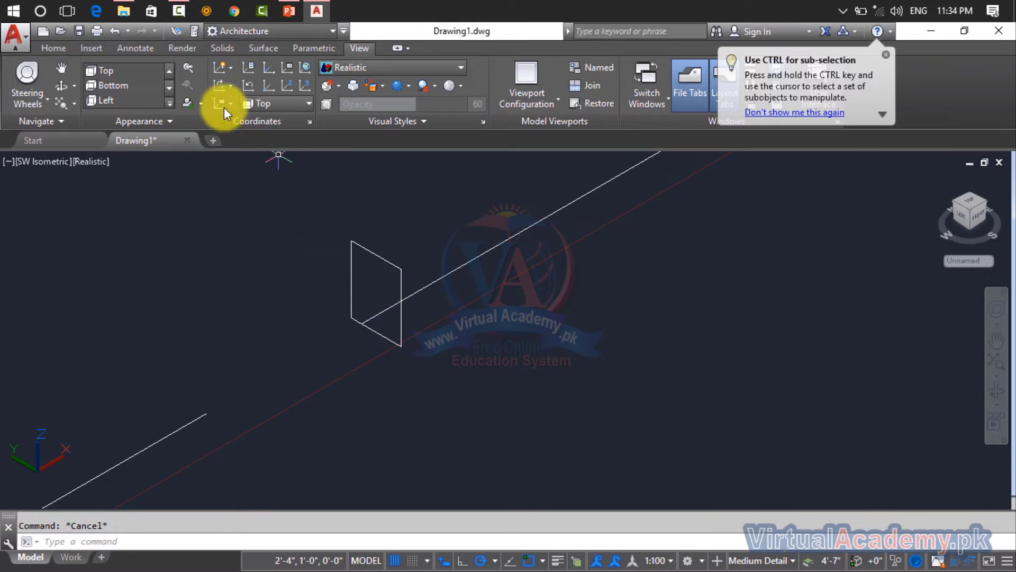
# Start extruding the small upright rectangle and preview different heights along the long side of the broken rectangle
pyautogui.click(217, 48)
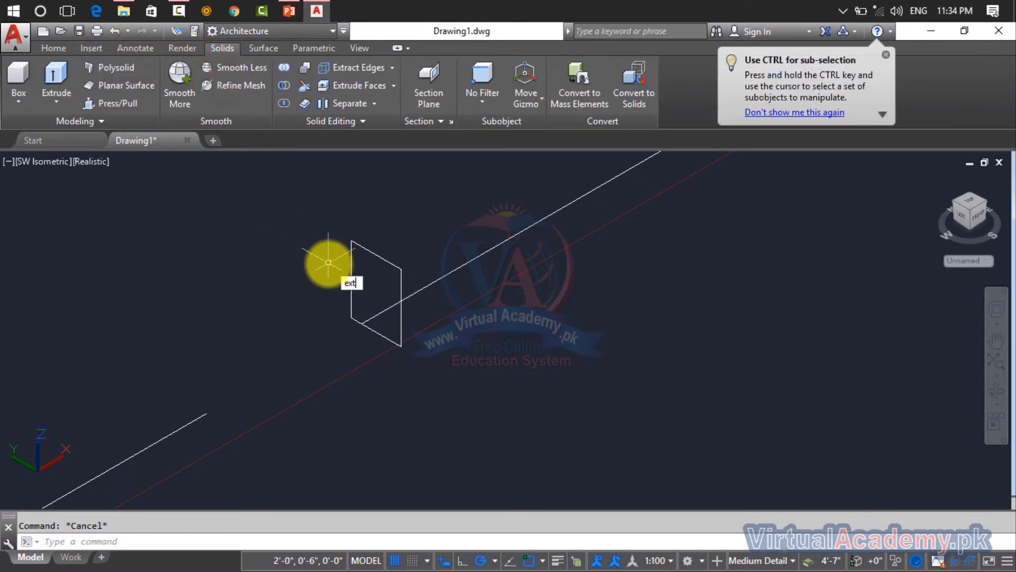
pyautogui.press('Return')
pyautogui.click(369, 251)
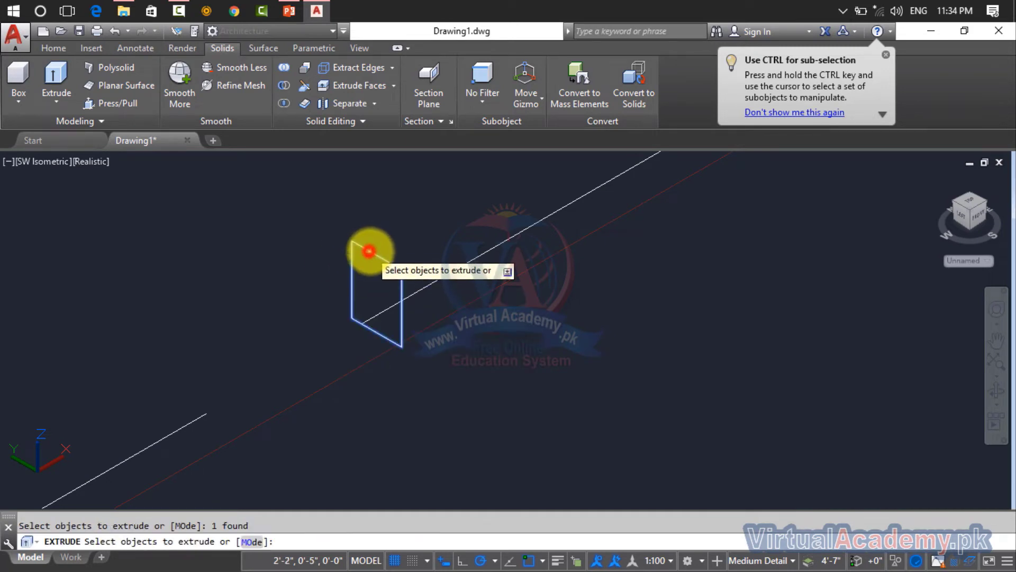
pyautogui.rightClick(478, 295)
pyautogui.click(490, 300)
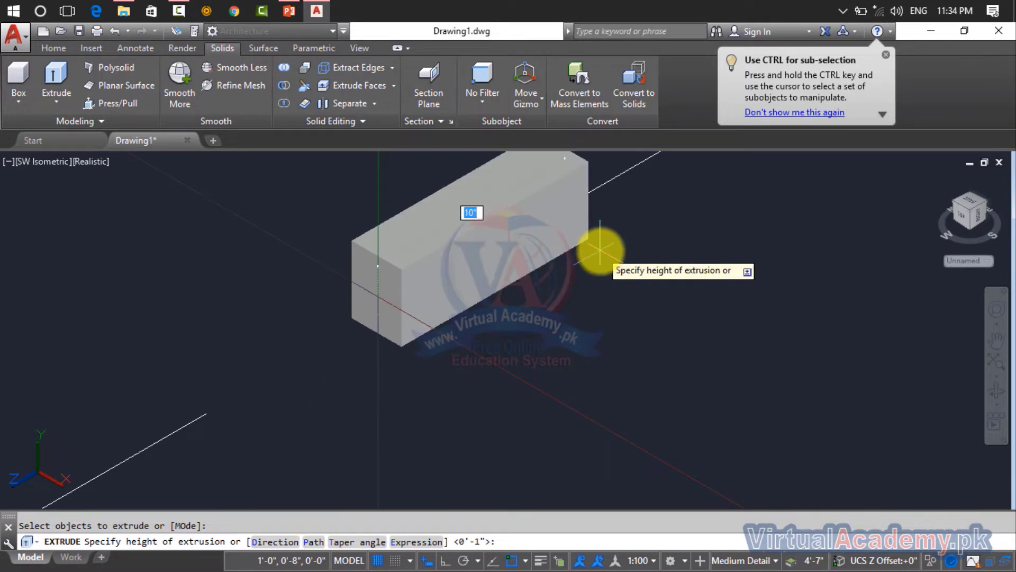
pyautogui.scroll(-4, 597, 254)
pyautogui.moveTo(600, 253); pyautogui.dragTo(182, 440, button='middle')
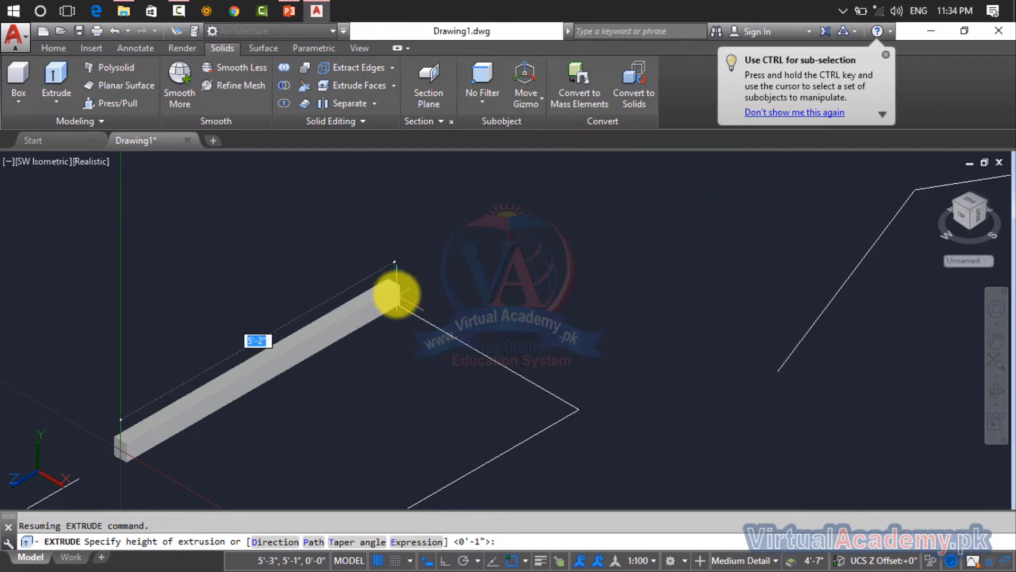
pyautogui.scroll(-2, 473, 470)
pyautogui.scroll(-2, 474, 469)
pyautogui.moveTo(477, 462); pyautogui.dragTo(575, 335, button='middle')
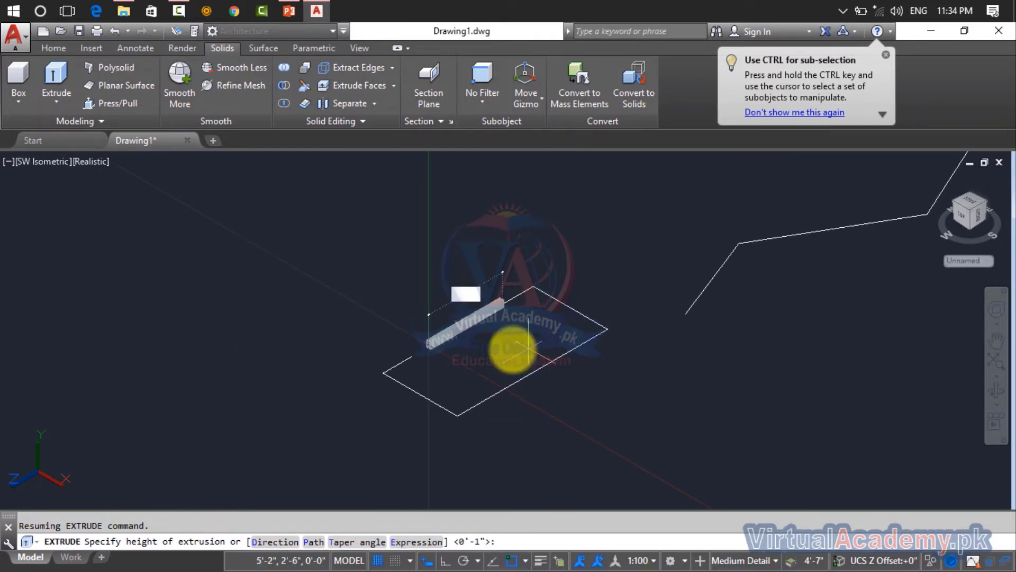
# Extrude the small rectangle with the Path option along the broken rectangle, and undo the extrusion
pyautogui.scroll(5, 418, 365)
pyautogui.scroll(2, 421, 344)
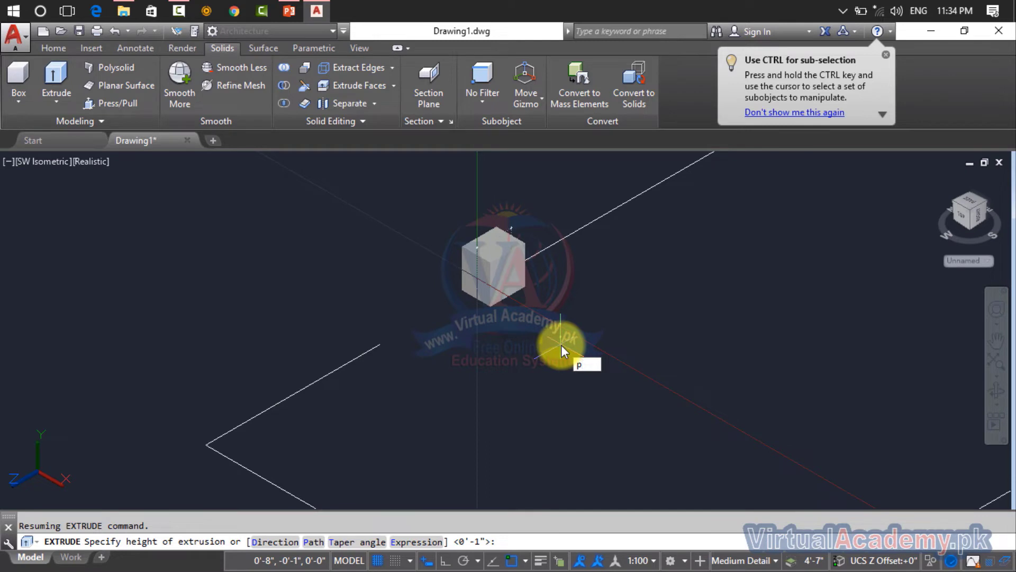
pyautogui.press('Return')
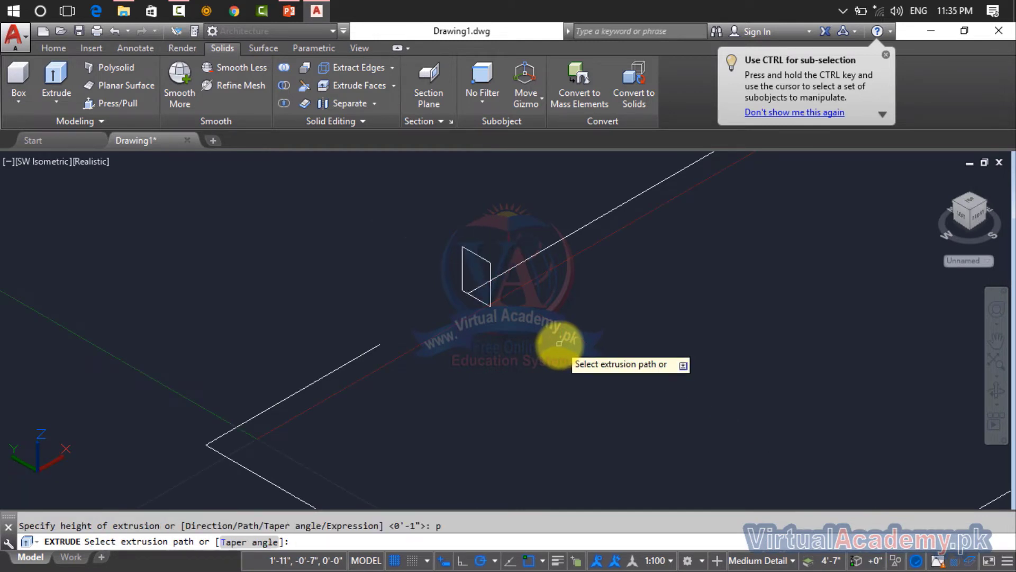
pyautogui.click(524, 261)
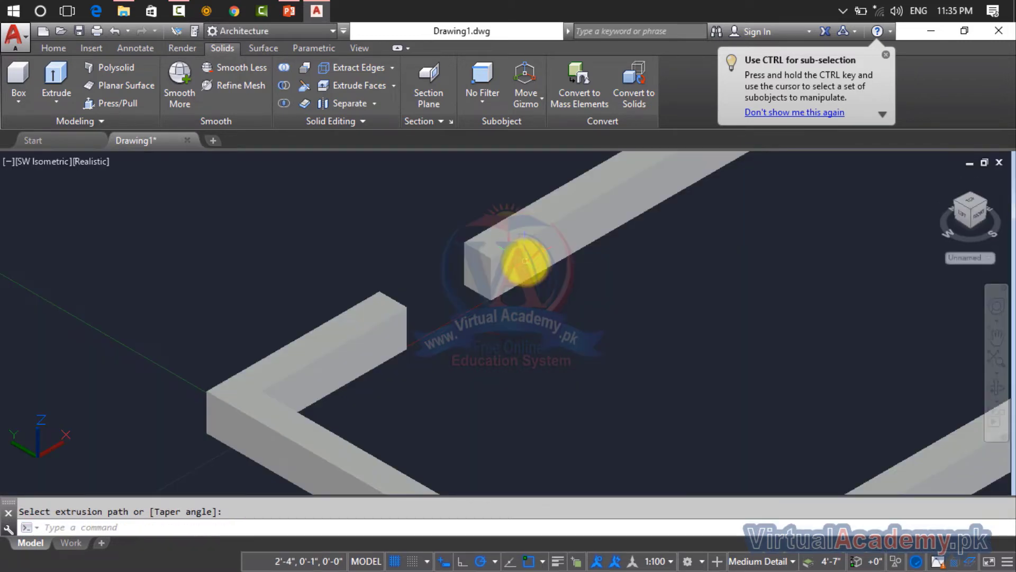
pyautogui.scroll(-5, 524, 260)
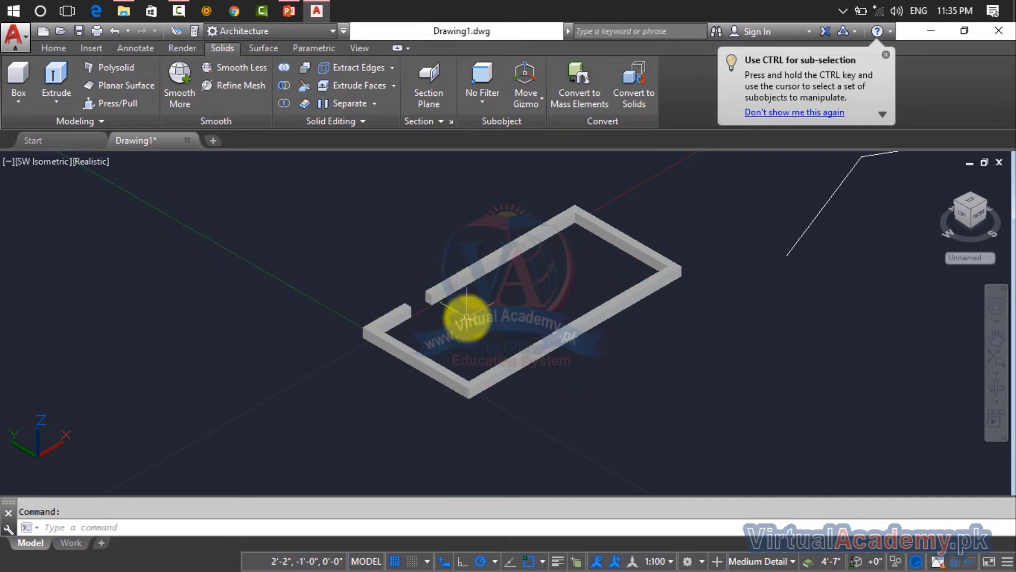
pyautogui.hotkey('ctrl', 'z')
pyautogui.hotkey('ctrl', 'z')
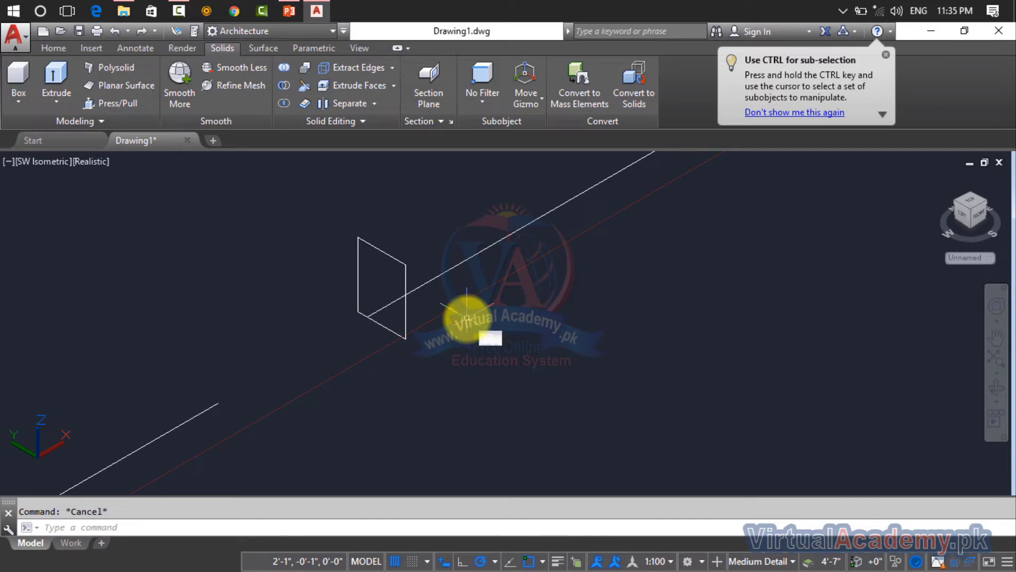
# Extrude the small rectangle with the Direction option, from the path's end at its base to the nearest corner across the gap, and undo it
pyautogui.write('t')
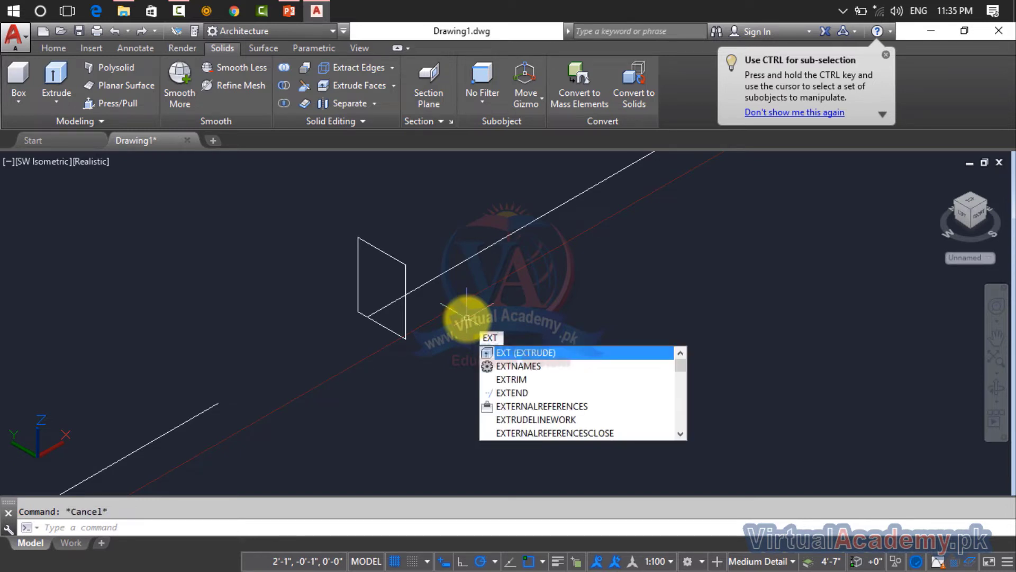
pyautogui.press('Return')
pyautogui.click(406, 293)
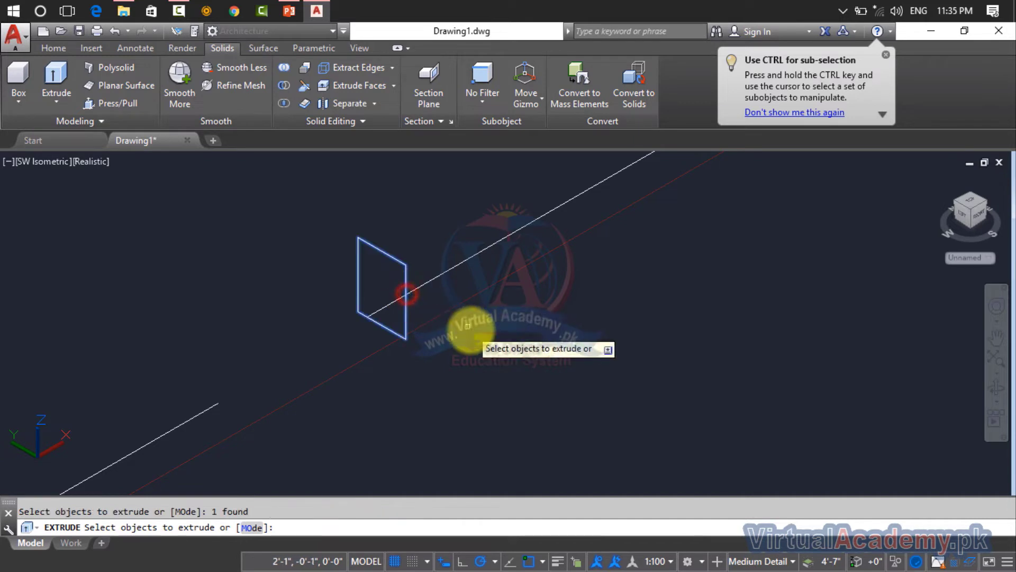
pyautogui.press('Return')
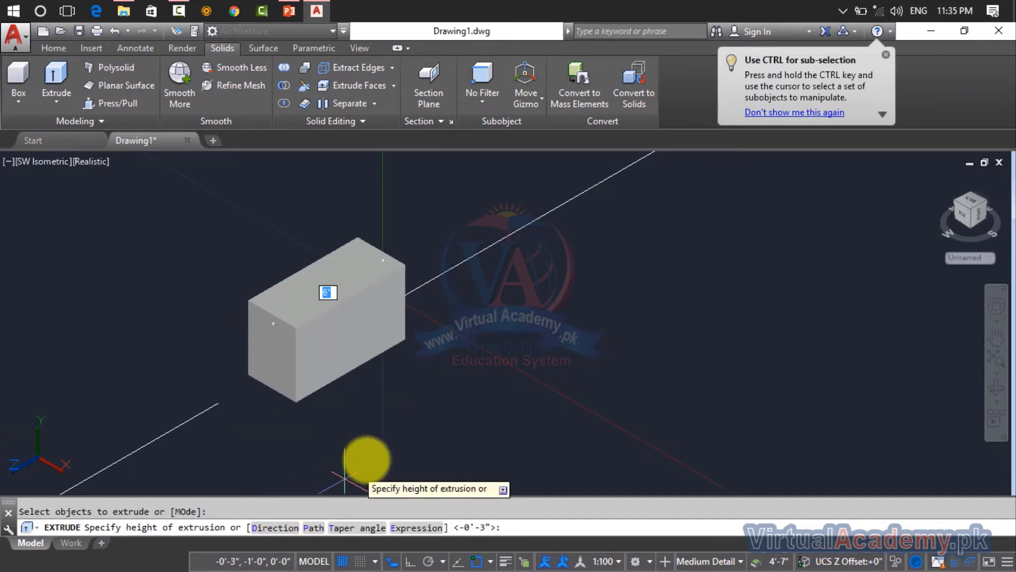
pyautogui.write('d')
pyautogui.press('Return')
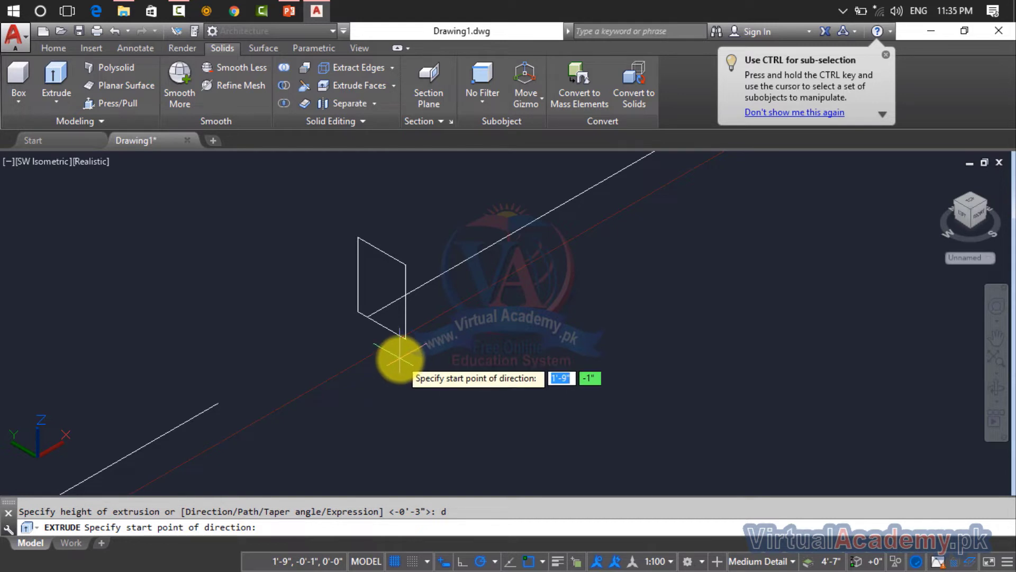
pyautogui.click(369, 319)
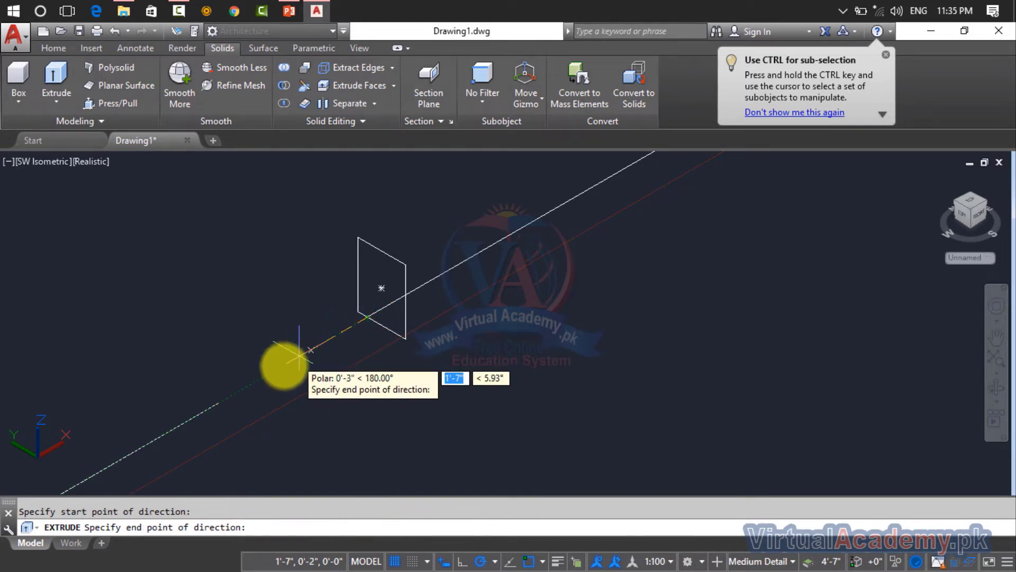
pyautogui.scroll(-3, 266, 381)
pyautogui.moveTo(265, 381); pyautogui.dragTo(449, 288, button='middle')
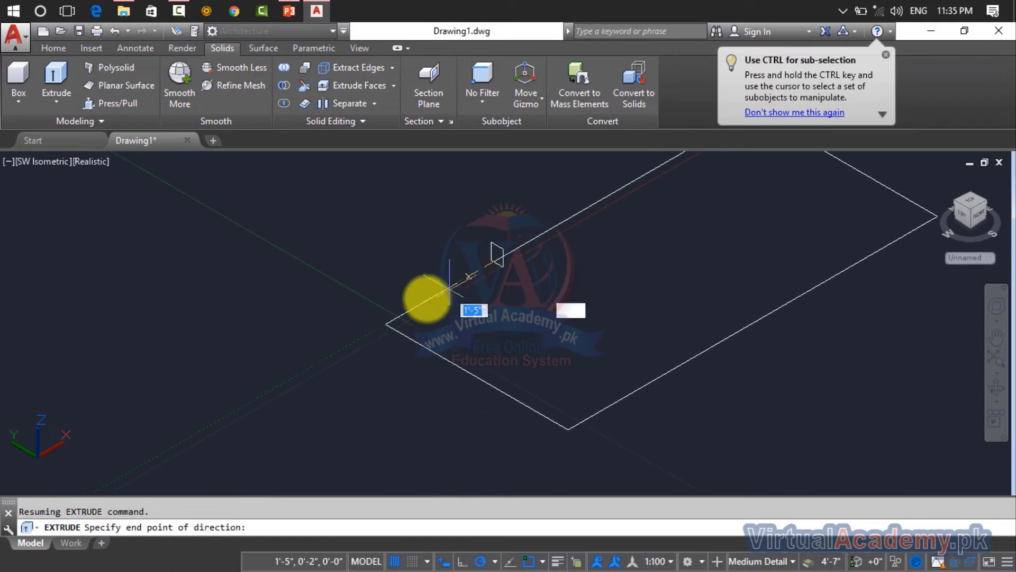
pyautogui.click(386, 324)
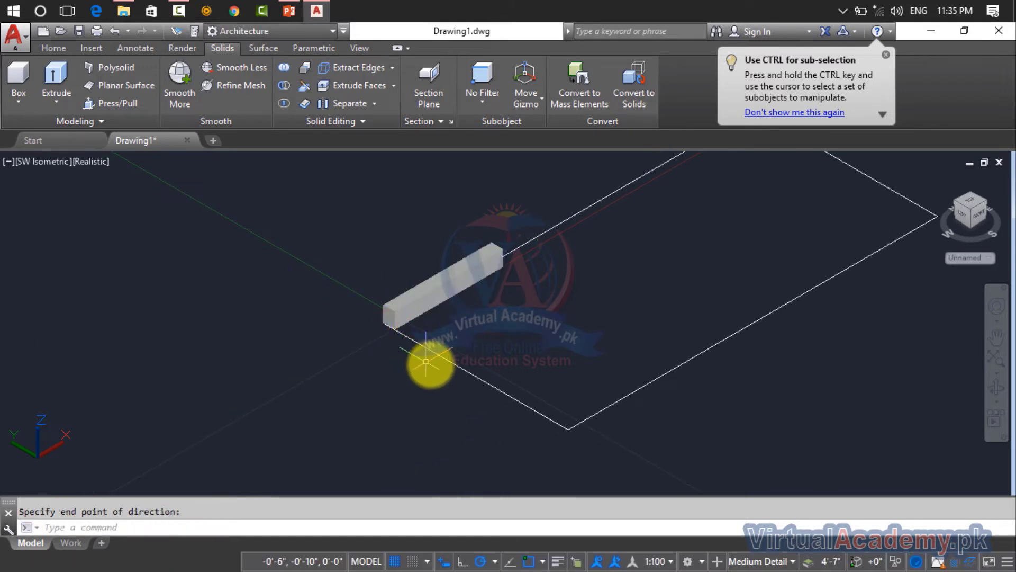
pyautogui.scroll(4, 384, 303)
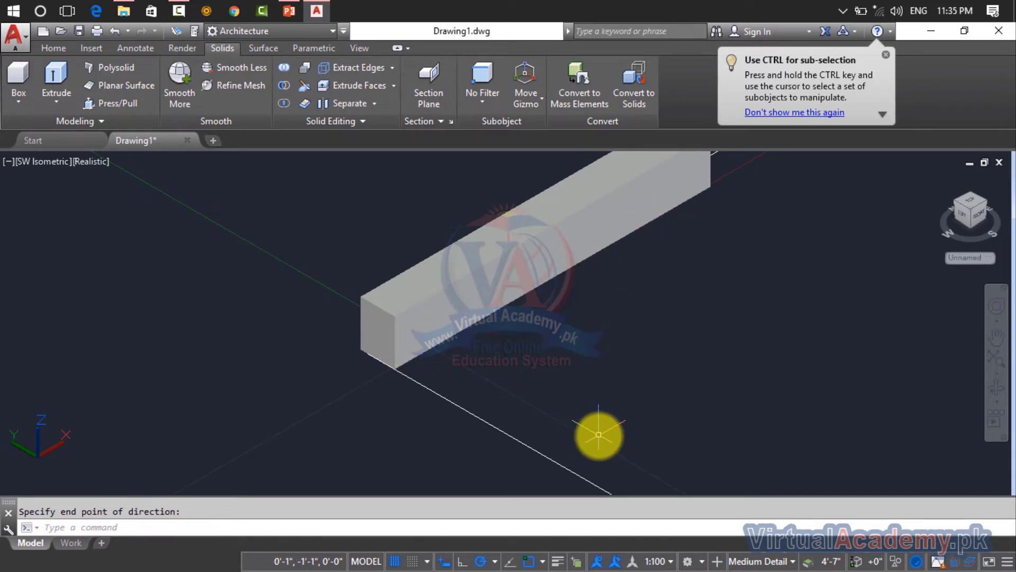
pyautogui.hotkey('ctrl', 'z')
pyautogui.hotkey('ctrl', 'z')
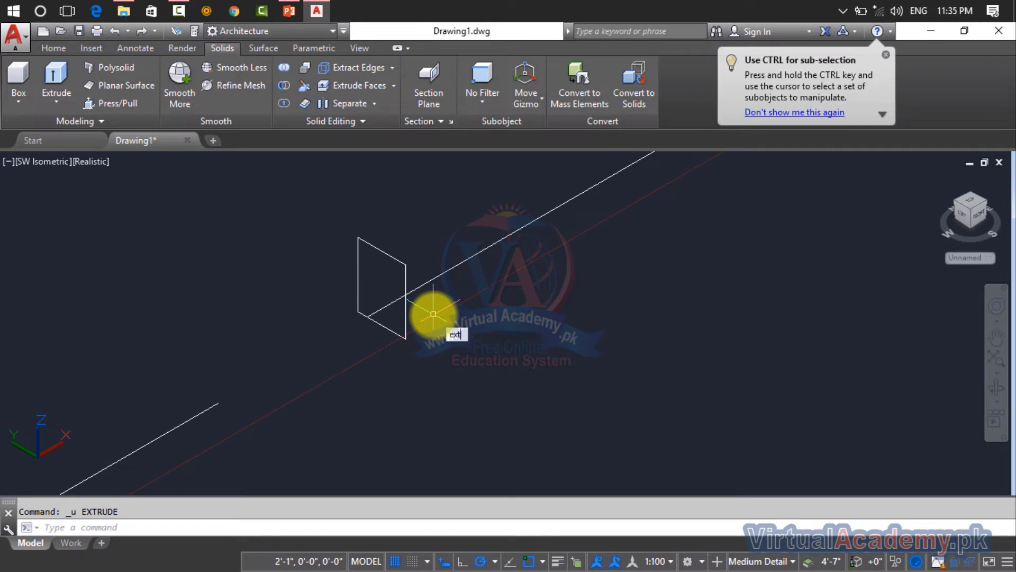
# Extrude the small rectangle with the Expression option using 4', and undo the extrusion
pyautogui.write('ext')
pyautogui.press('Return')
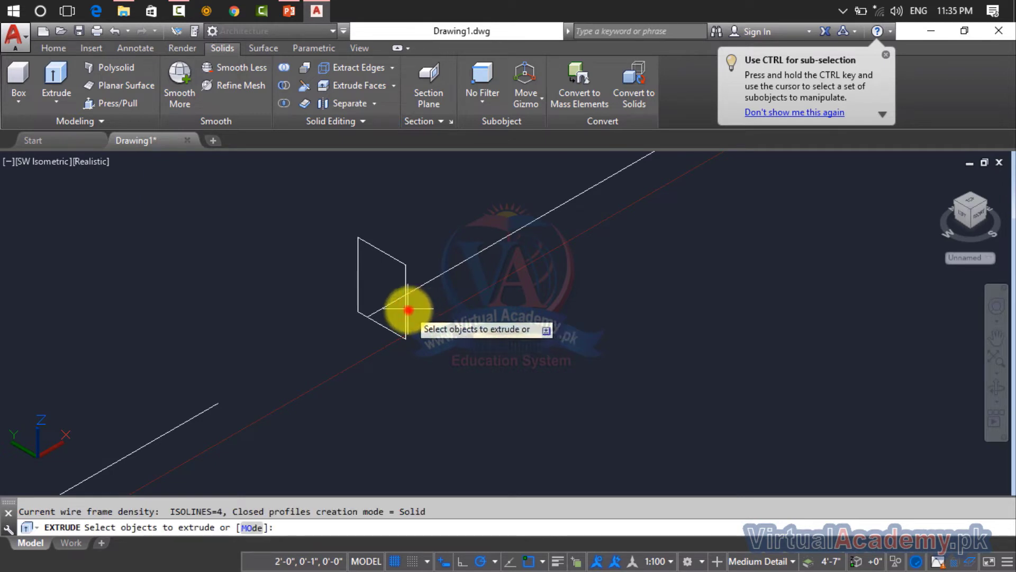
pyautogui.click(408, 309)
pyautogui.click(400, 320)
pyautogui.rightClick(431, 333)
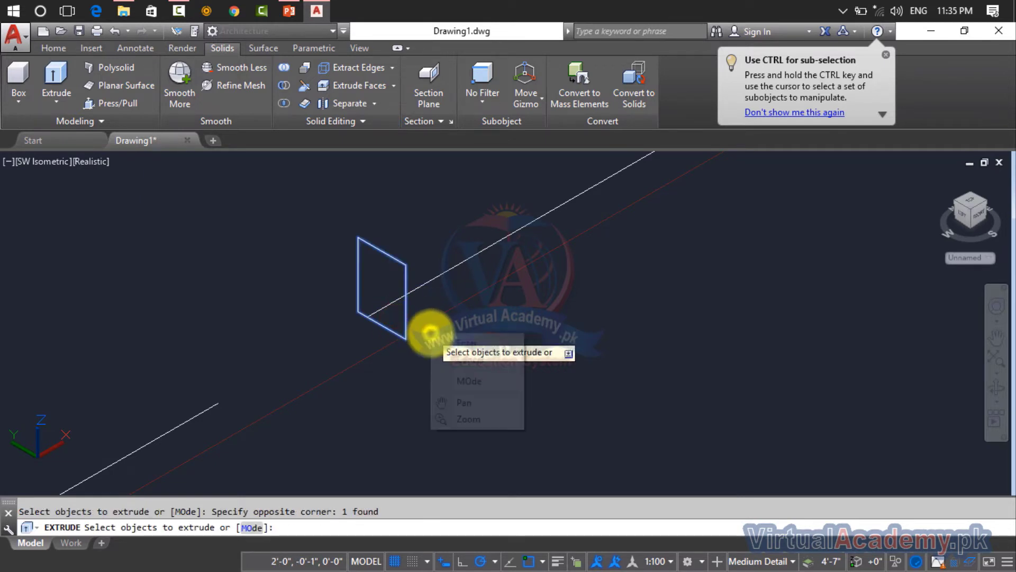
pyautogui.click(447, 340)
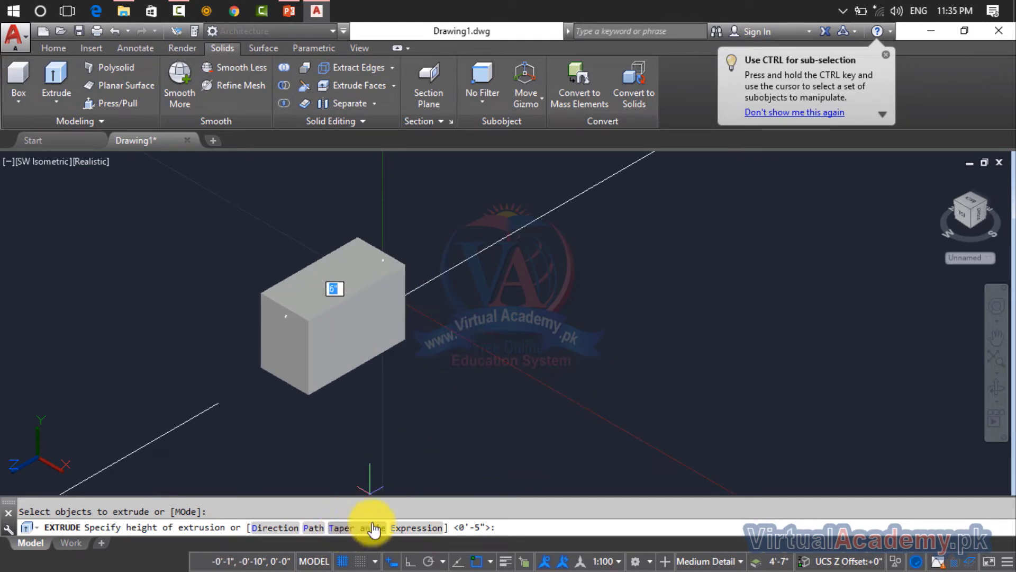
pyautogui.click(413, 528)
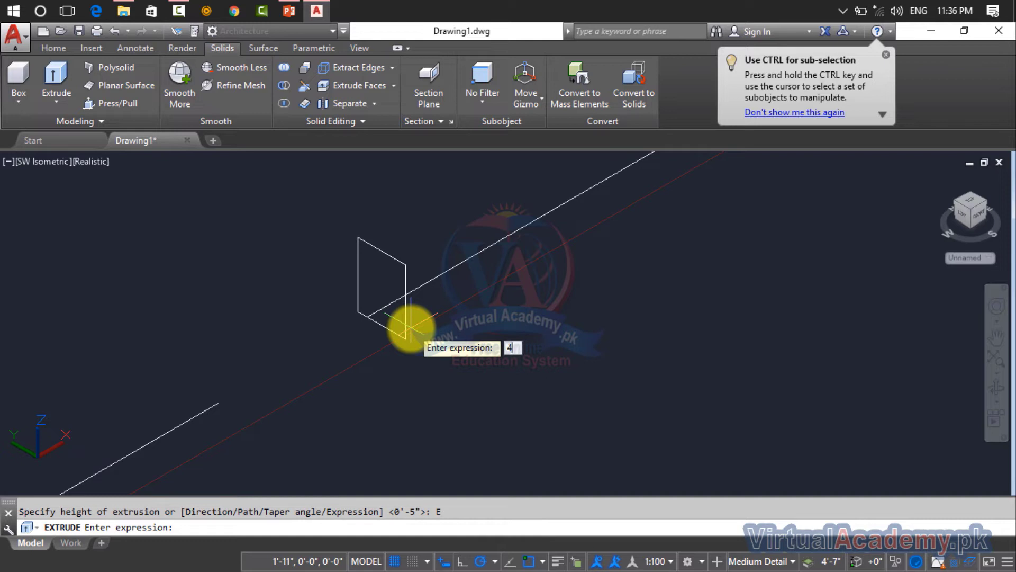
pyautogui.write("4'")
pyautogui.press('Return')
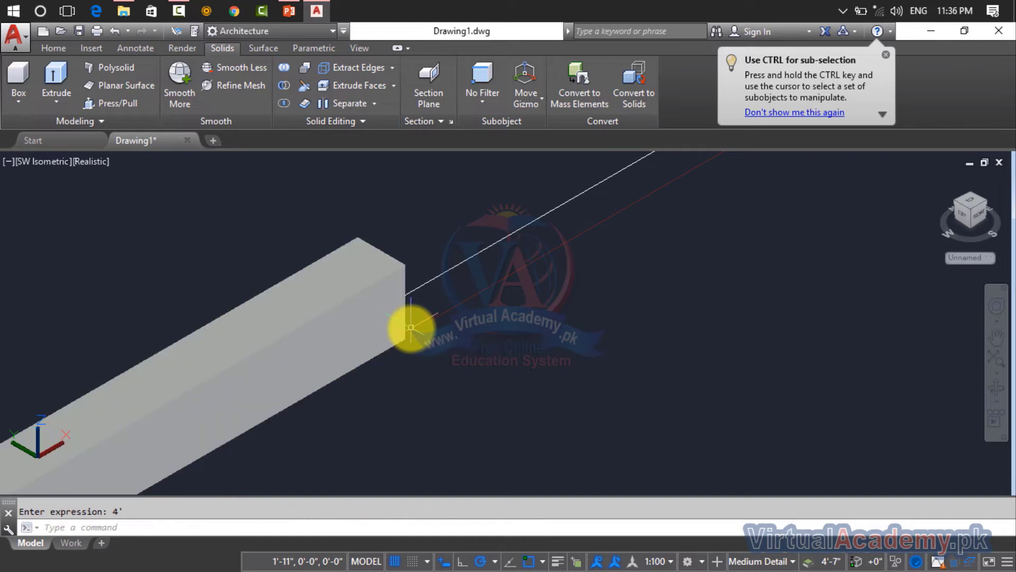
pyautogui.scroll(-3, 407, 324)
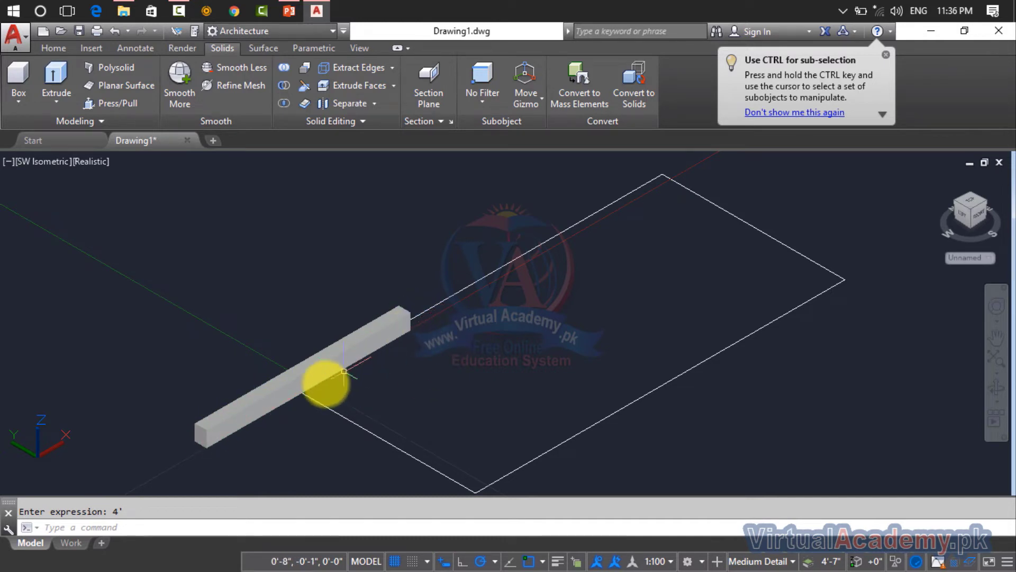
pyautogui.hotkey('ctrl', 'z')
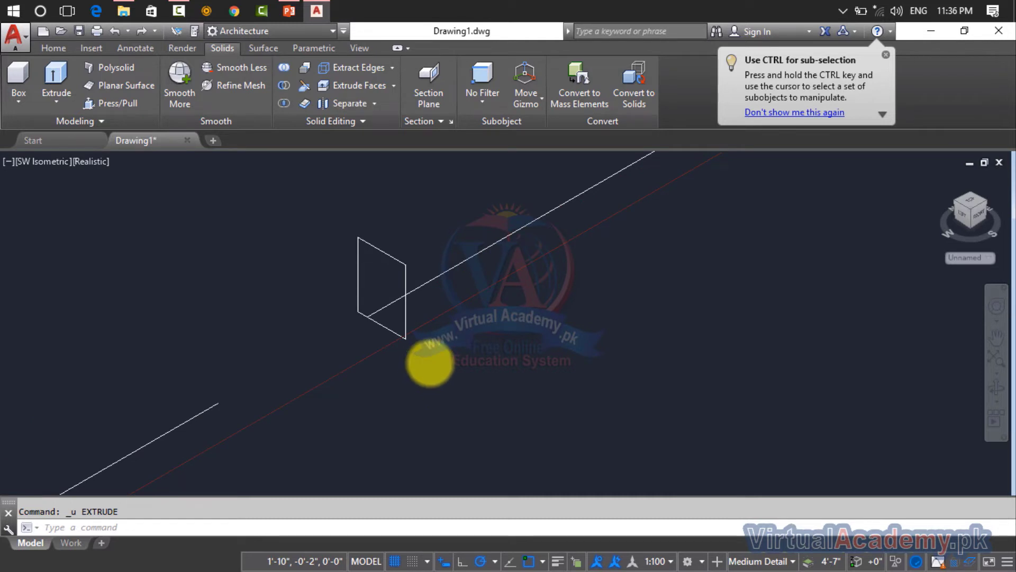
# Move the small rectangle from the path's end at its base to the near endpoint of the separate open polyline
pyautogui.scroll(-4, 429, 363)
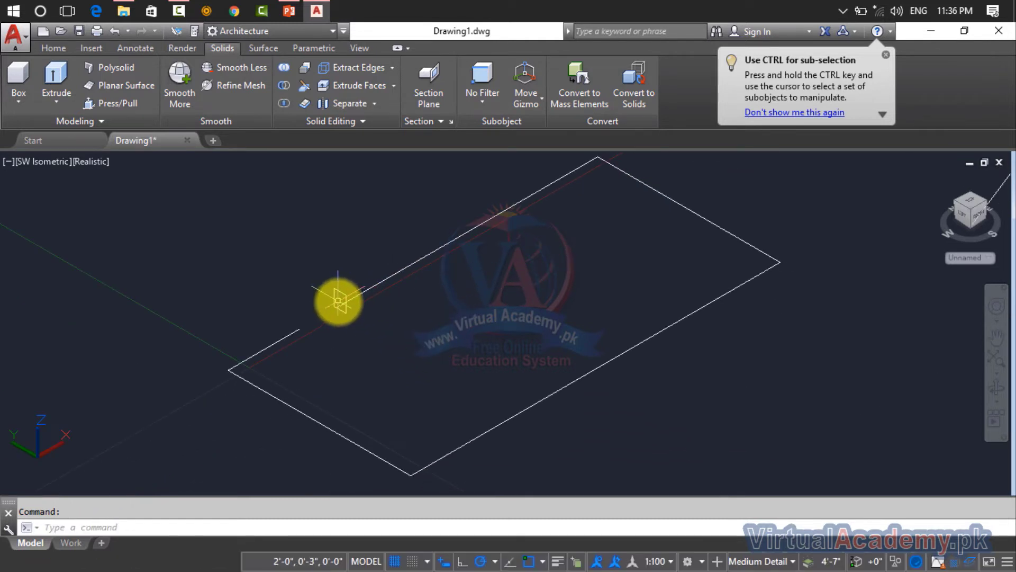
pyautogui.click(339, 294)
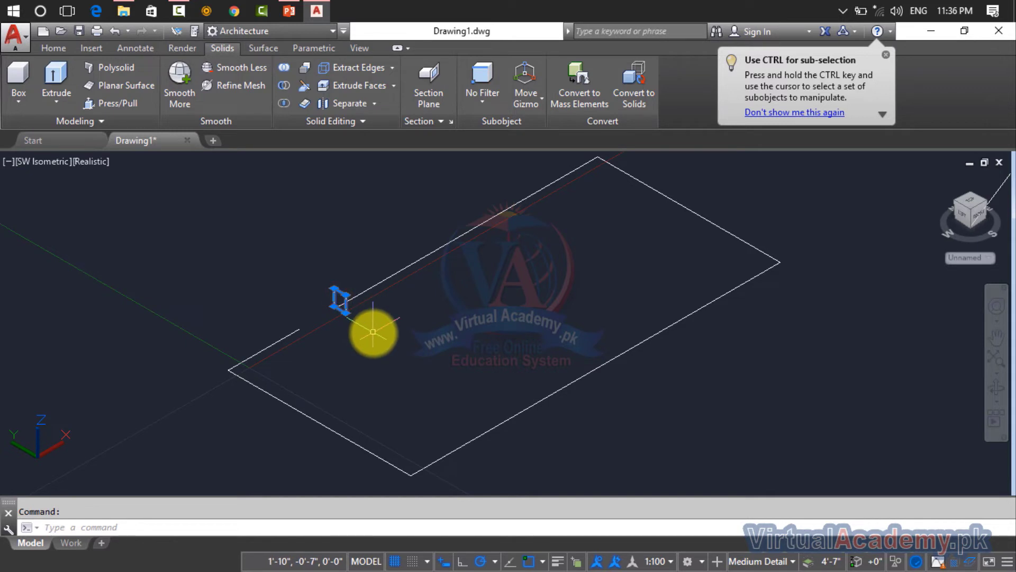
pyautogui.write('m')
pyautogui.press('Return')
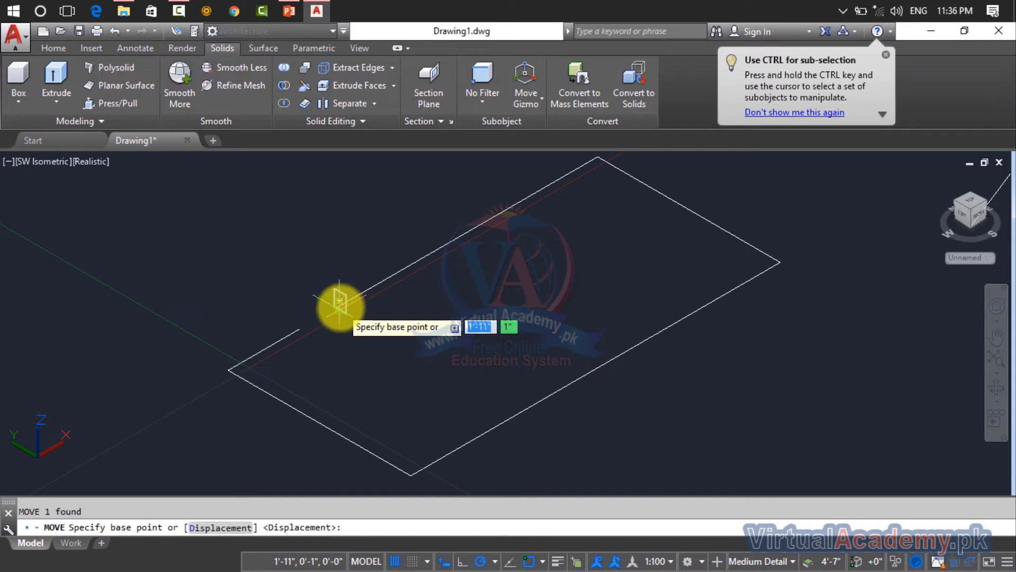
pyautogui.scroll(3, 339, 307)
pyautogui.scroll(4, 340, 308)
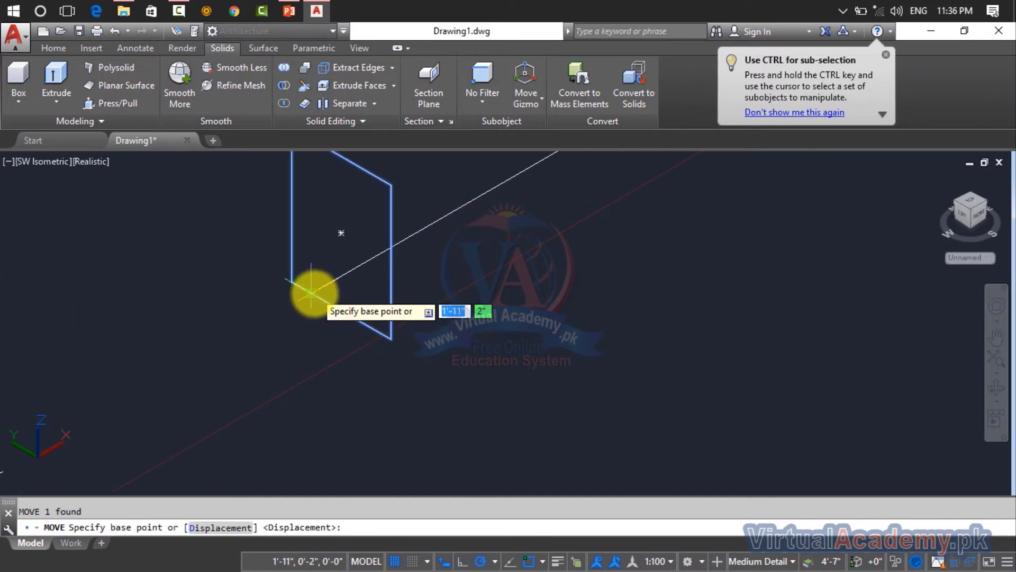
pyautogui.click(314, 294)
pyautogui.scroll(-10, 728, 318)
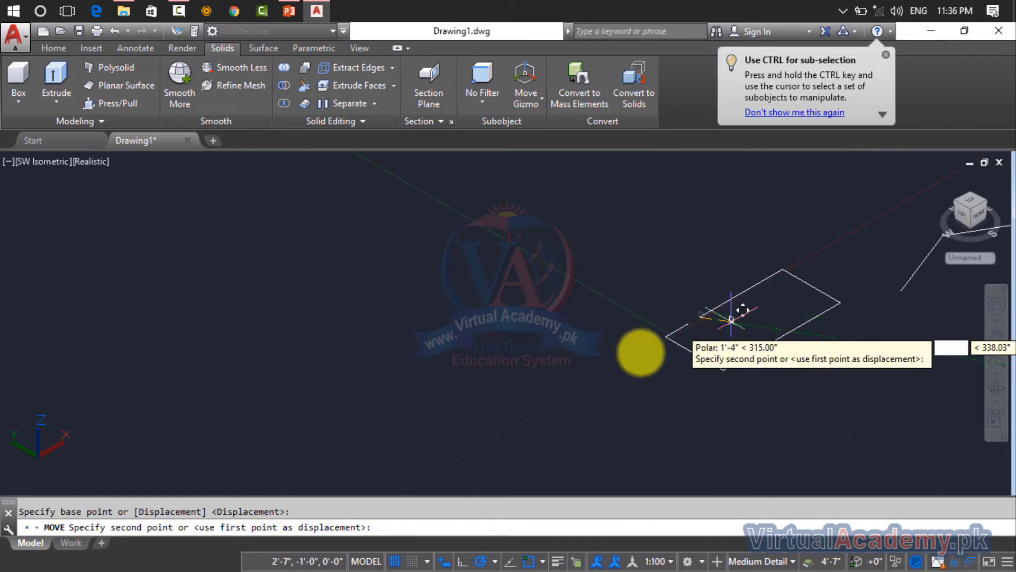
pyautogui.moveTo(704, 334); pyautogui.dragTo(405, 400, button='middle')
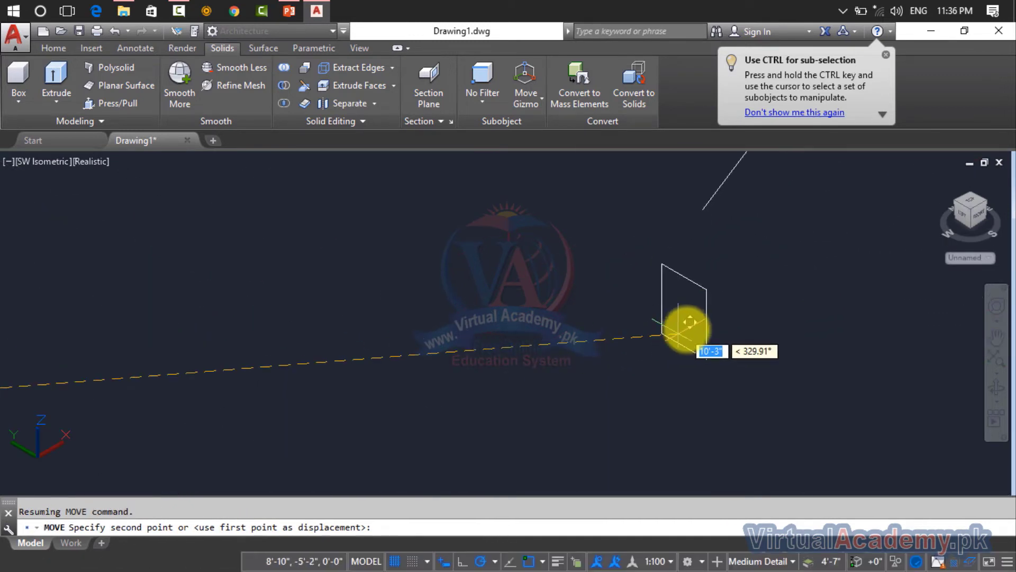
pyautogui.click(701, 211)
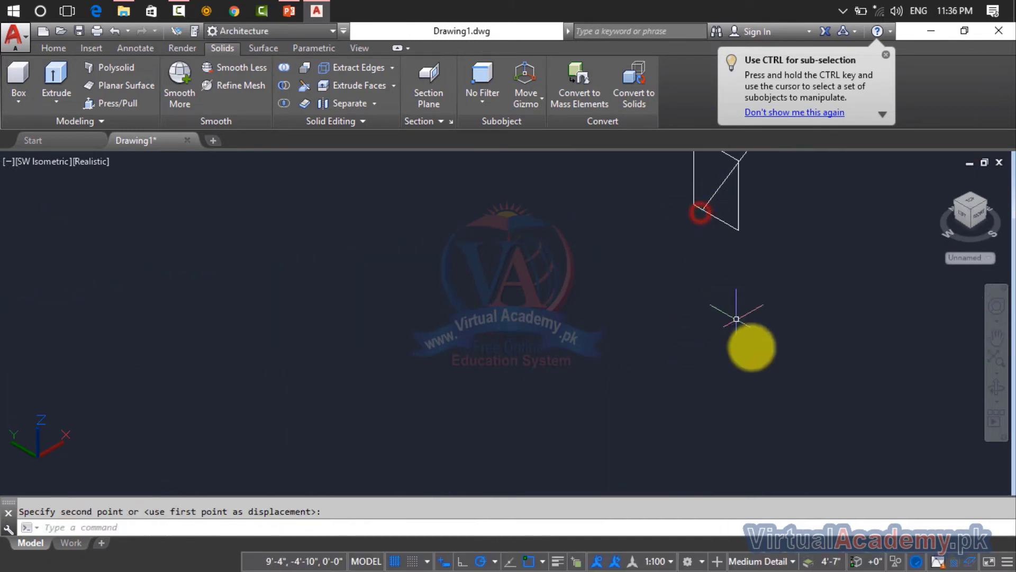
# Extrude the small rectangle with the Path option along the open polyline
pyautogui.scroll(-6, 751, 344)
pyautogui.moveTo(751, 336); pyautogui.dragTo(411, 416, button='middle')
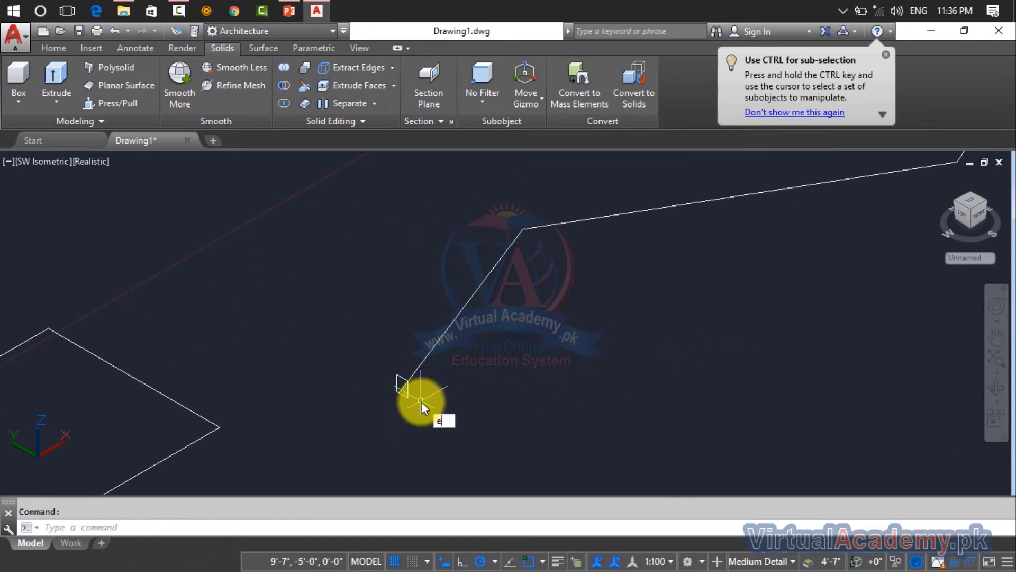
pyautogui.write('ext')
pyautogui.press('Return')
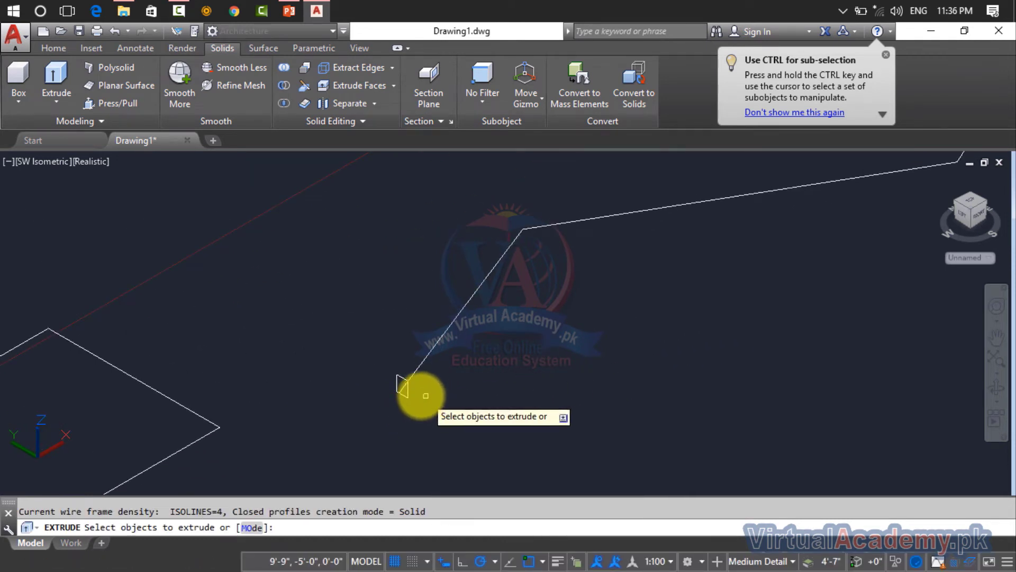
pyautogui.click(403, 385)
pyautogui.rightClick(452, 379)
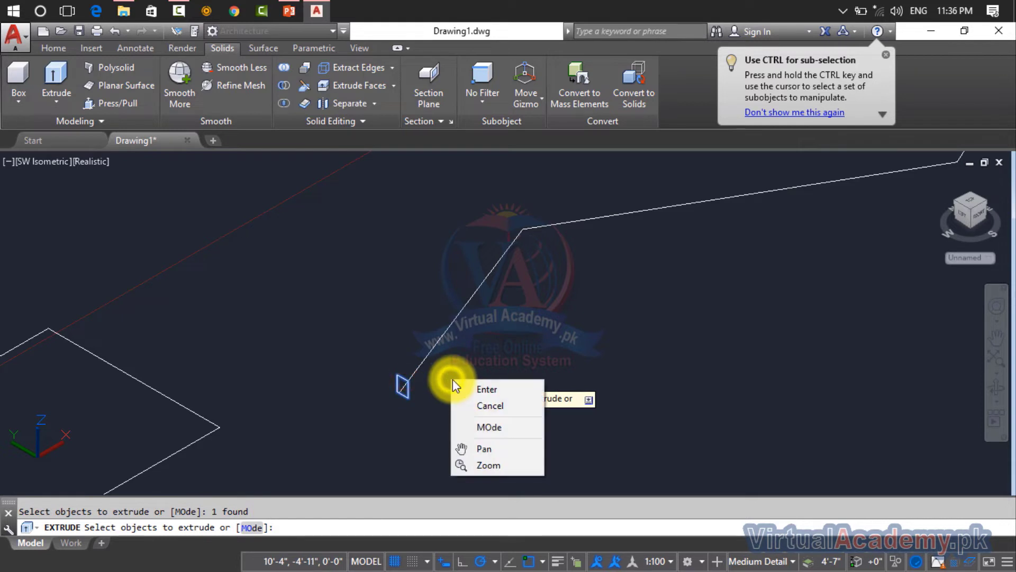
pyautogui.click(459, 390)
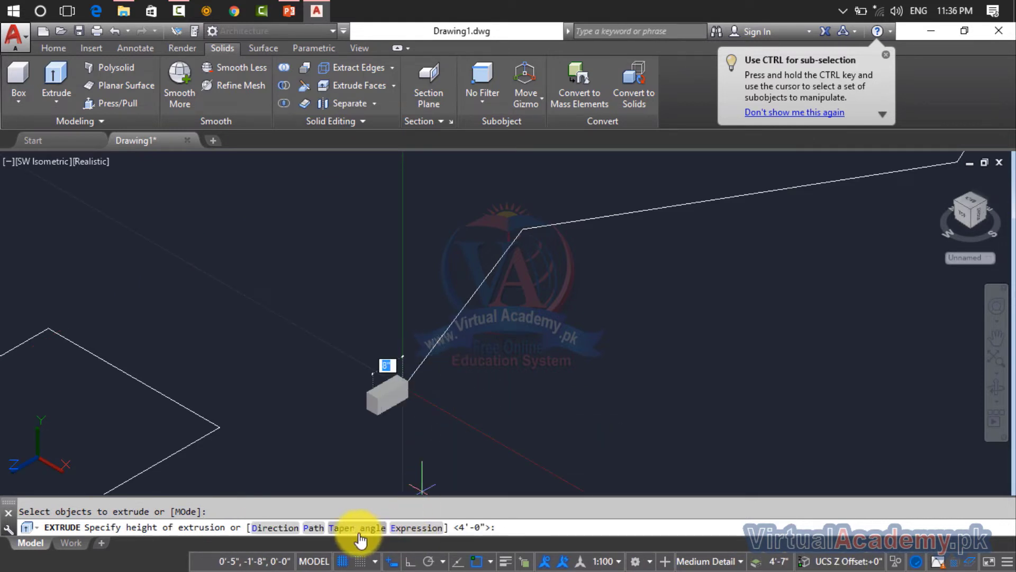
pyautogui.click(318, 528)
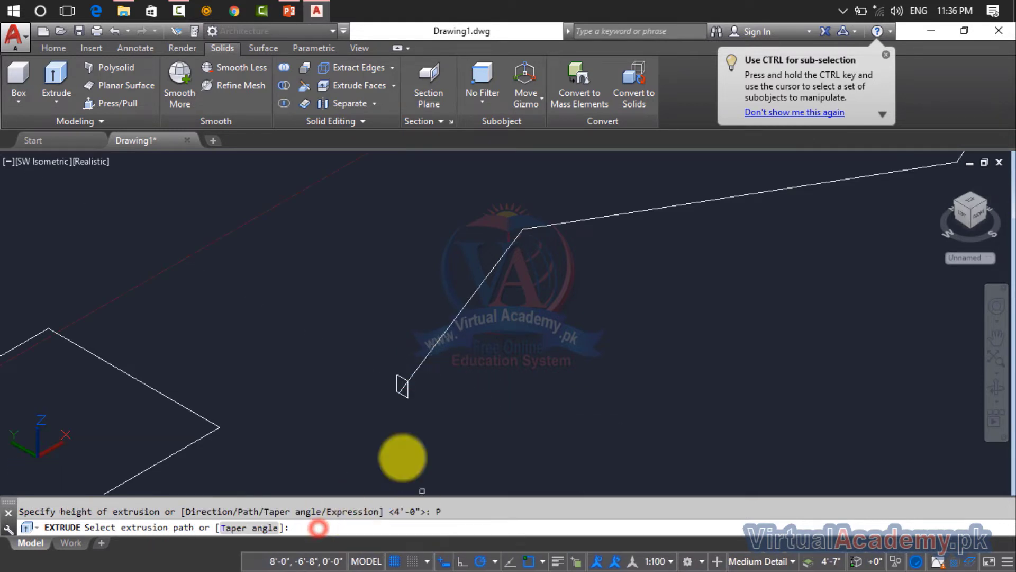
pyautogui.click(449, 332)
pyautogui.scroll(-6, 589, 327)
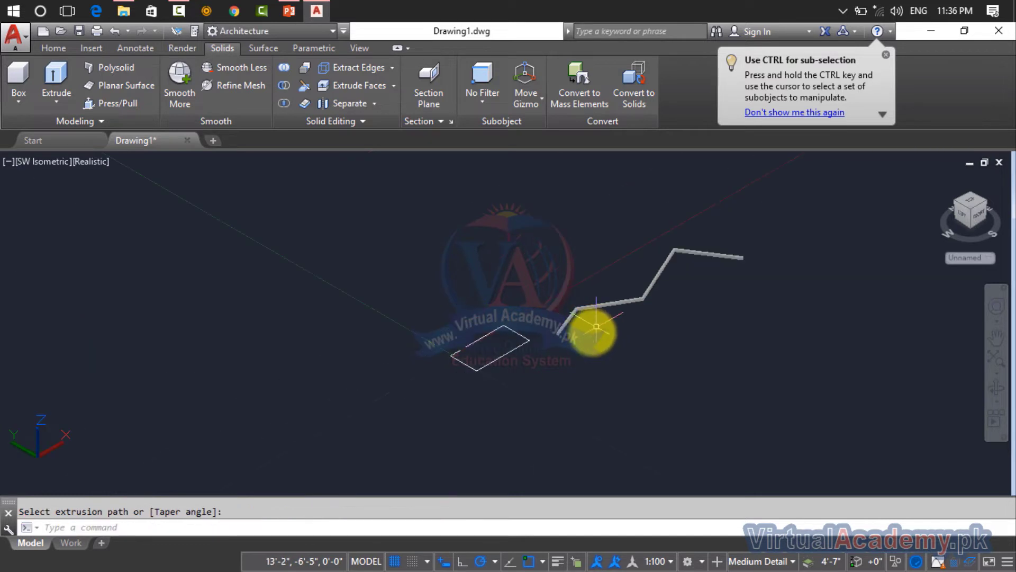
# Erase the path-extruded solid together with the broken rectangle
pyautogui.moveTo(541, 362); pyautogui.dragTo(475, 394, button='middle')
pyautogui.click(731, 257)
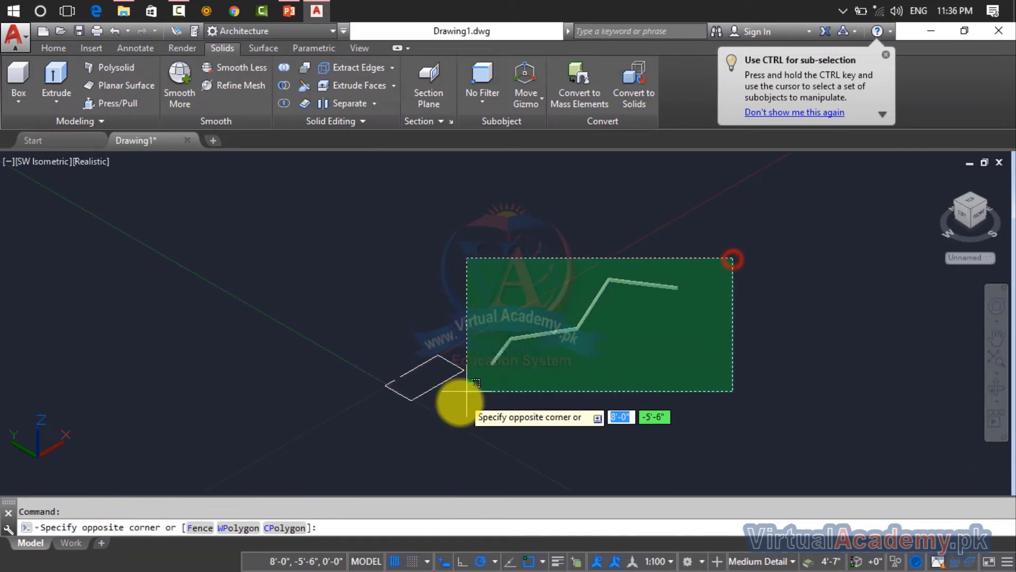
pyautogui.click(459, 403)
pyautogui.press('Delete')
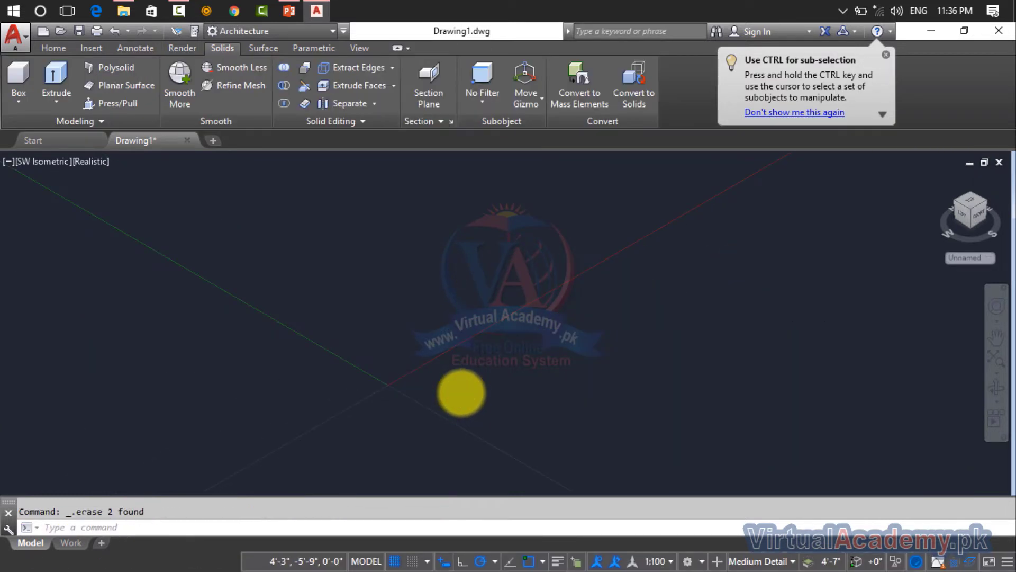
# Draw a large rectangle straddling the X axis close to the origin
pyautogui.write('rec')
pyautogui.press('Return')
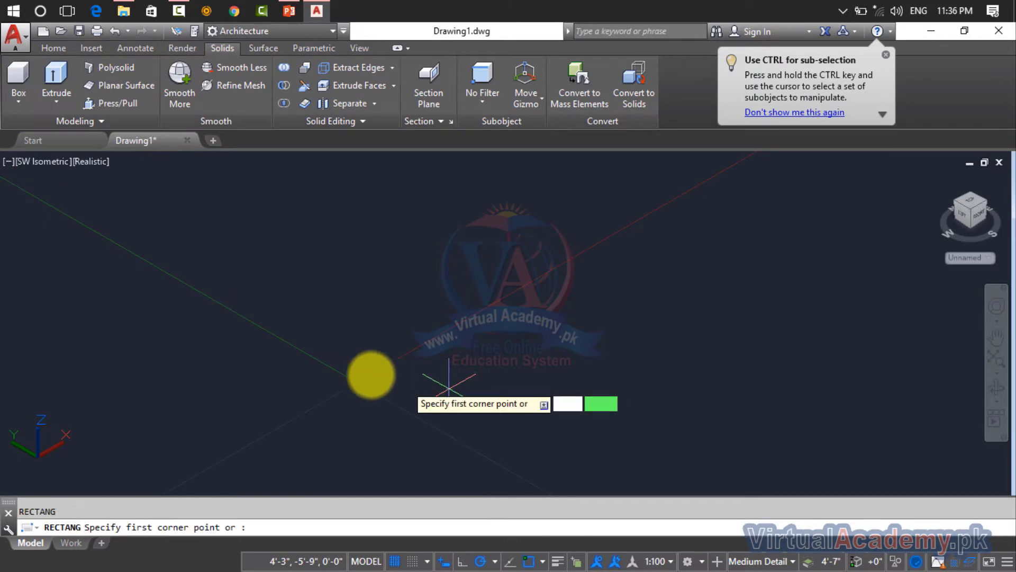
pyautogui.click(310, 329)
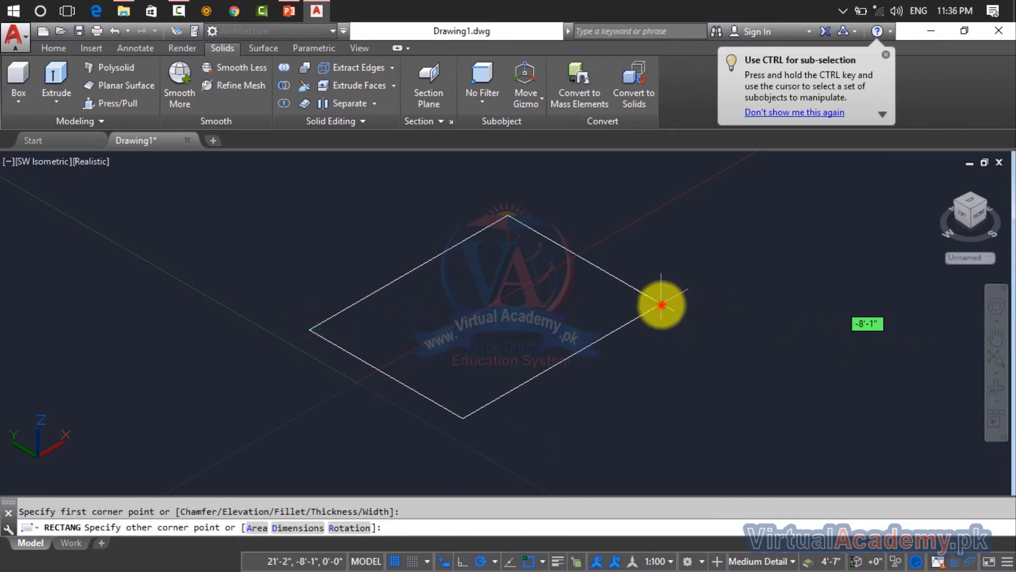
pyautogui.click(660, 302)
pyautogui.scroll(3, 517, 312)
pyautogui.press('Escape')
pyautogui.scroll(-2, 516, 322)
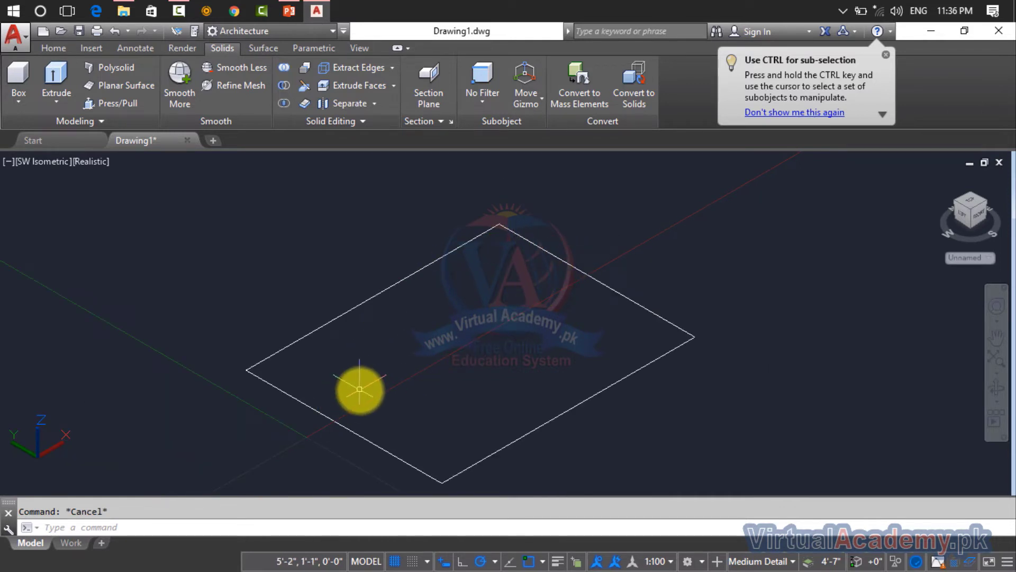
# Extrude the rectangle with the Taper angle option, using a 45-degree taper and a height of 3'
pyautogui.write('ex')
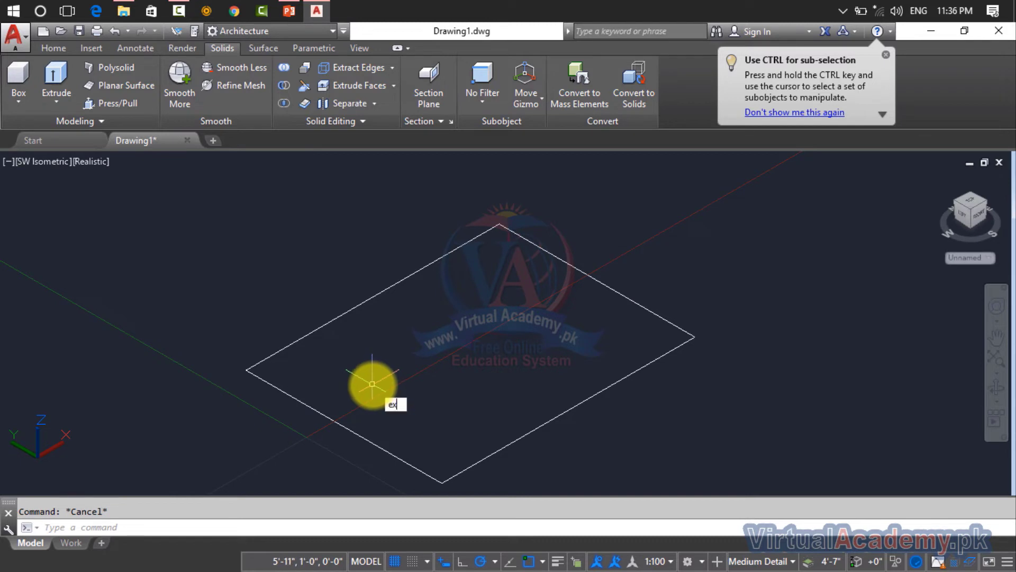
pyautogui.write('t')
pyautogui.press('Return')
pyautogui.click(367, 439)
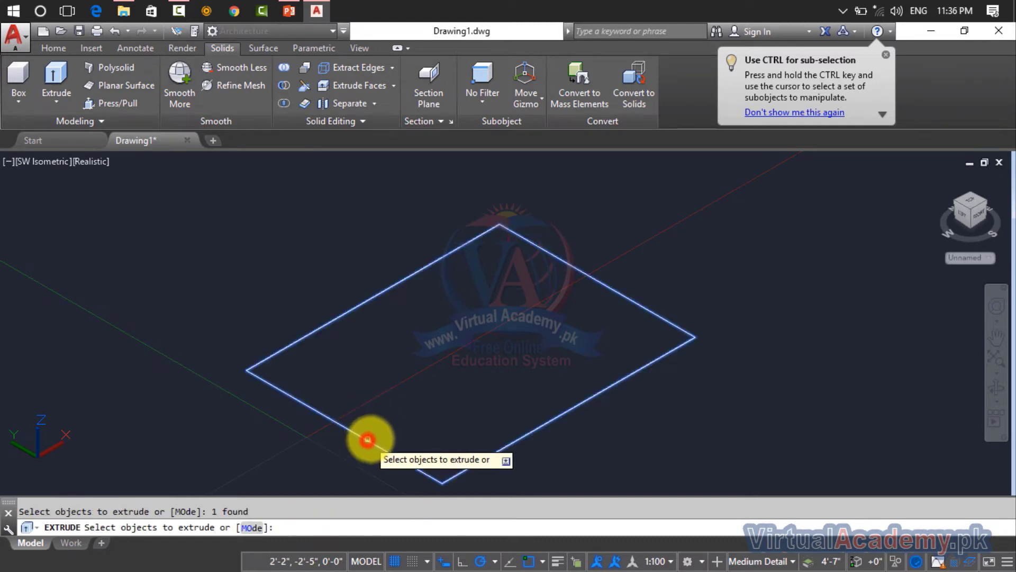
pyautogui.press('Return')
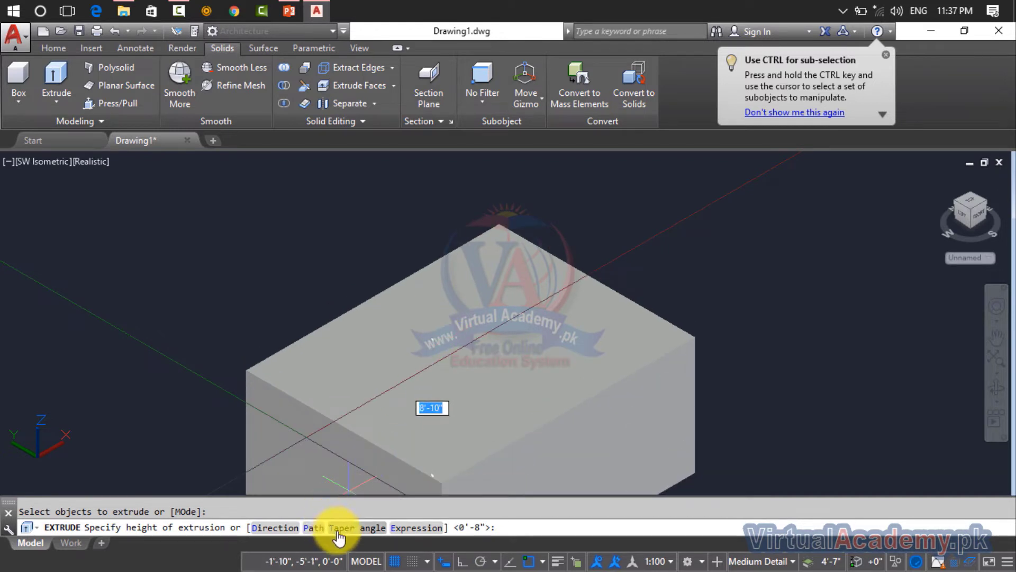
pyautogui.click(339, 528)
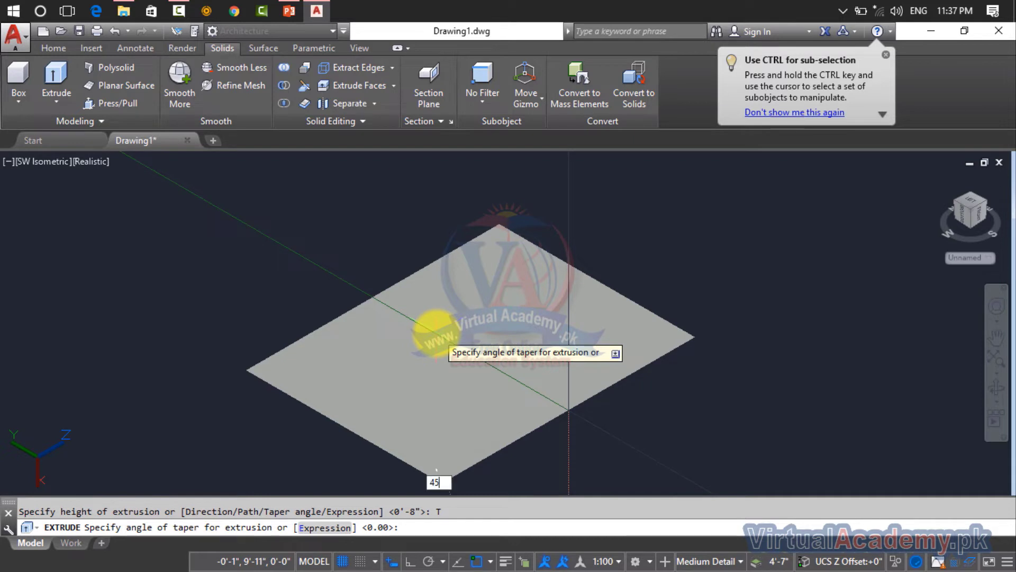
pyautogui.press('Return')
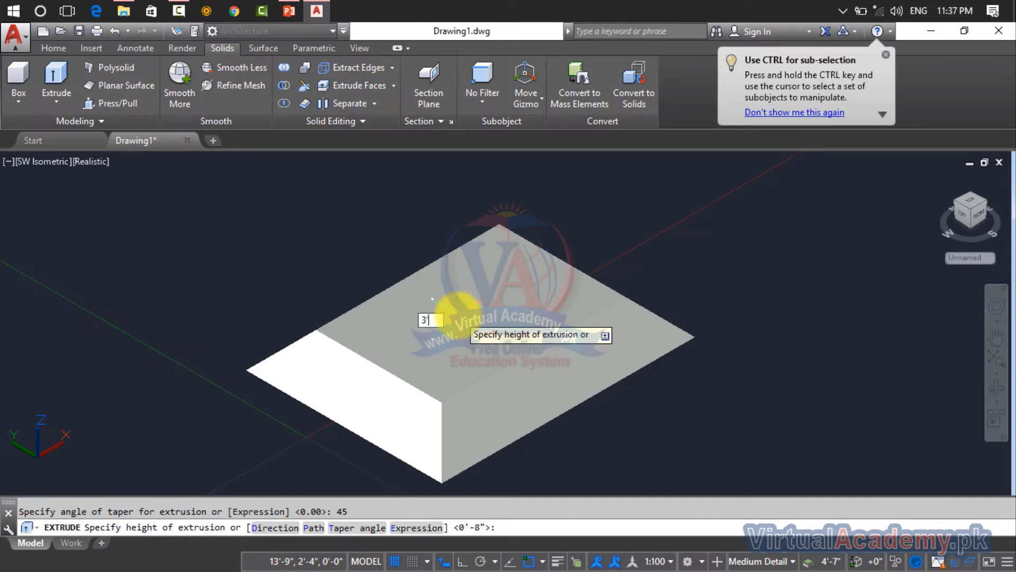
pyautogui.press('Return')
pyautogui.scroll(5, 464, 415)
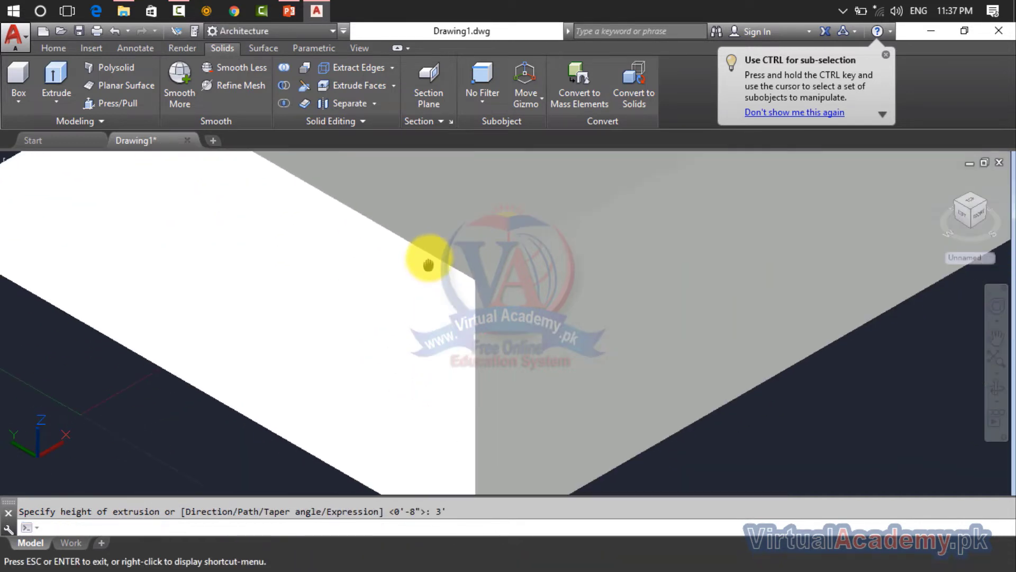
pyautogui.scroll(-5, 465, 404)
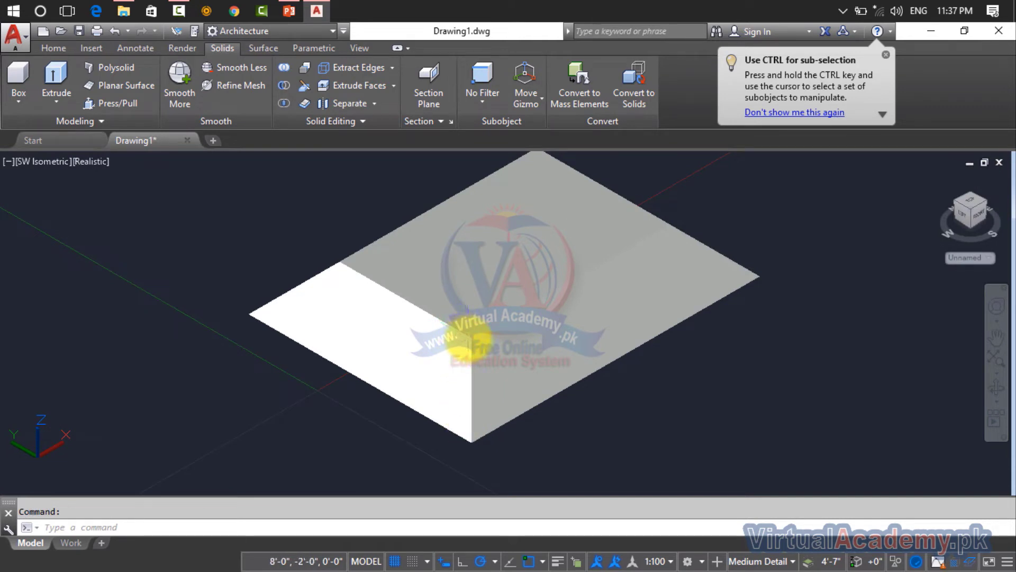
# Erase the tapered solid from the drawing
pyautogui.scroll(-4, 465, 337)
pyautogui.click(485, 330)
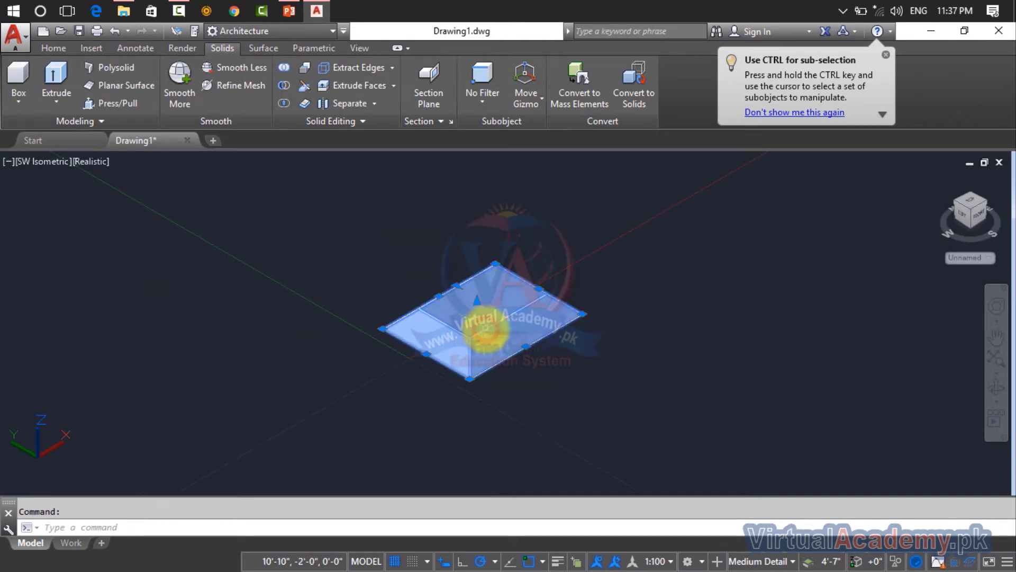
pyautogui.press('Delete')
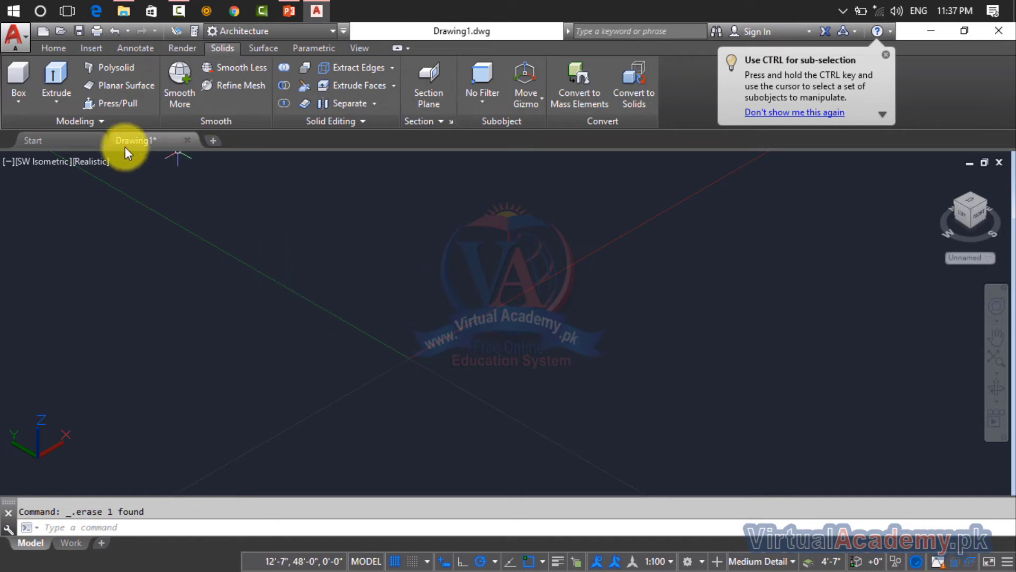
pyautogui.click(57, 106)
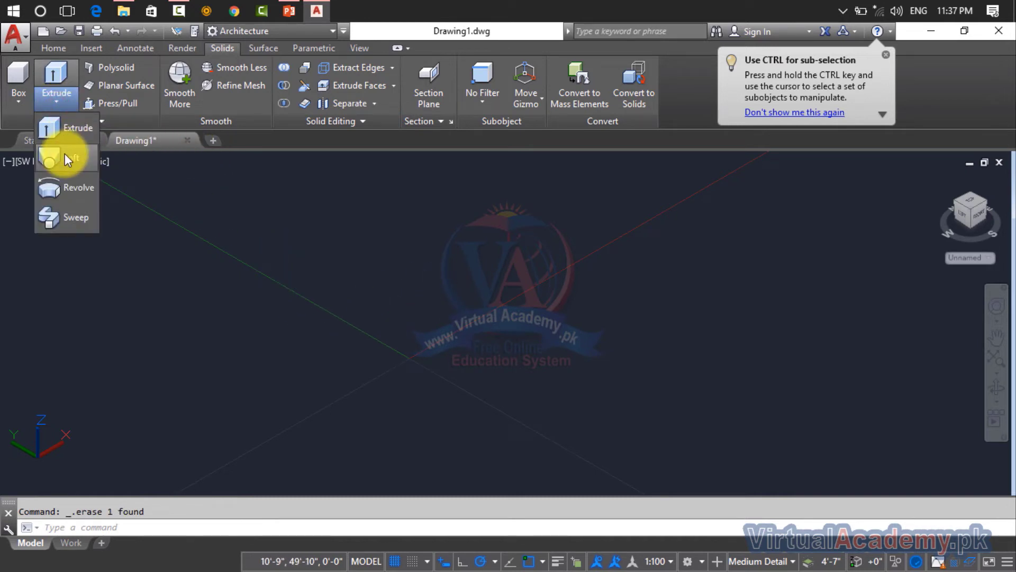
pyautogui.click(65, 153)
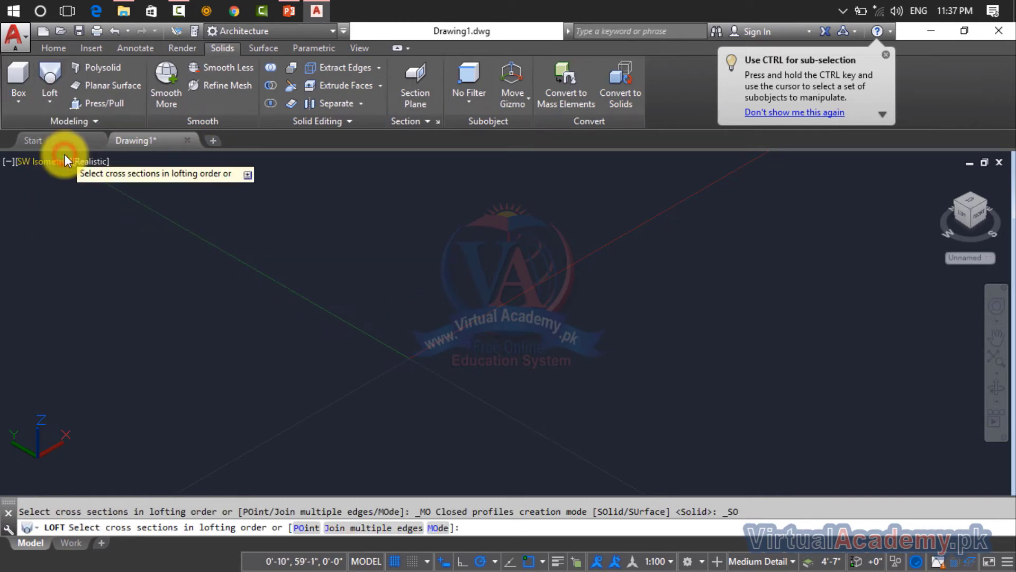
pyautogui.press('Escape')
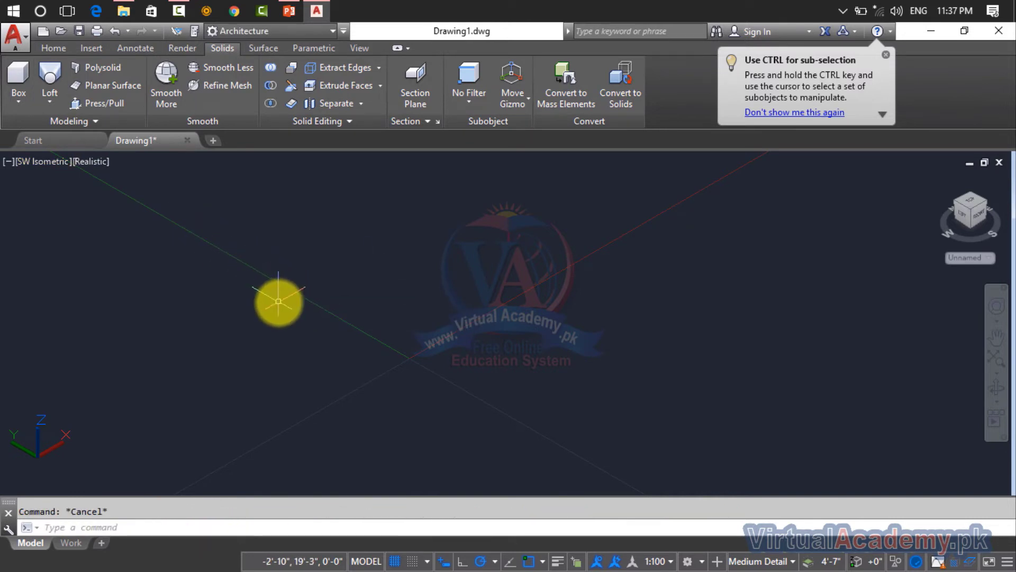
# Draw a large rectangle on the ground plane, clear of the origin and the X axis
pyautogui.moveTo(375, 320); pyautogui.dragTo(170, 352, button='middle')
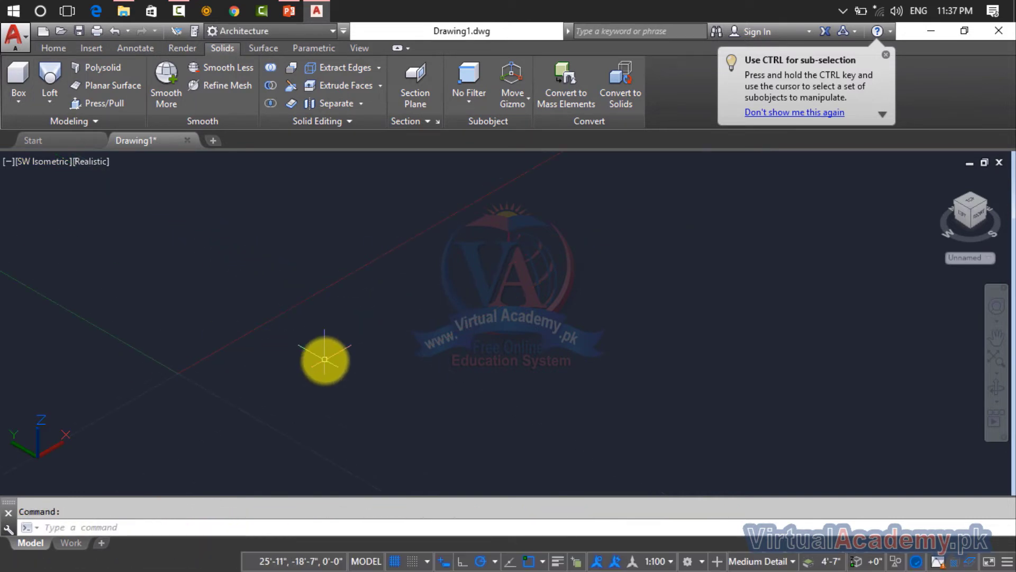
pyautogui.write('r')
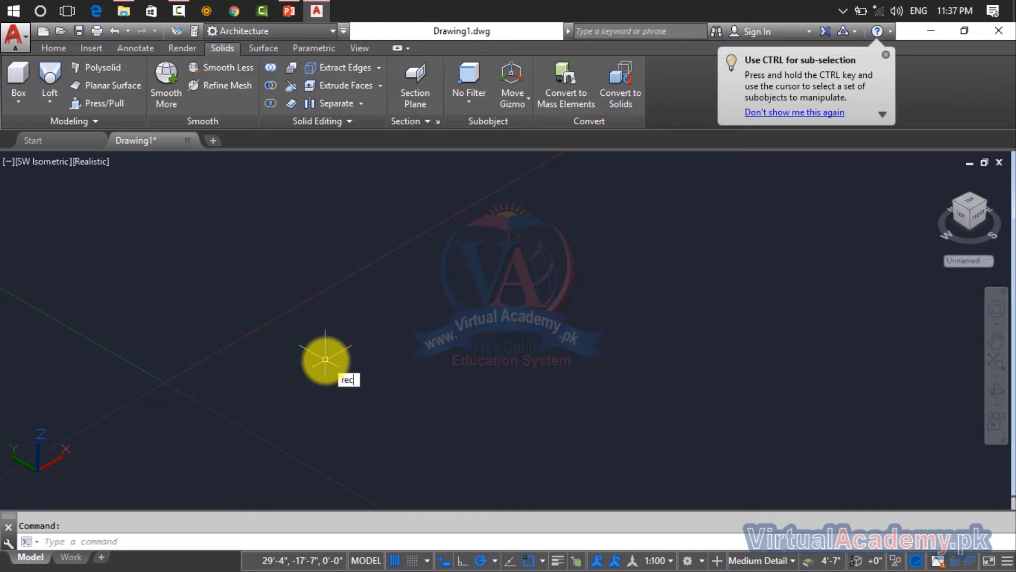
pyautogui.write('EC')
pyautogui.press('Return')
pyautogui.click(336, 352)
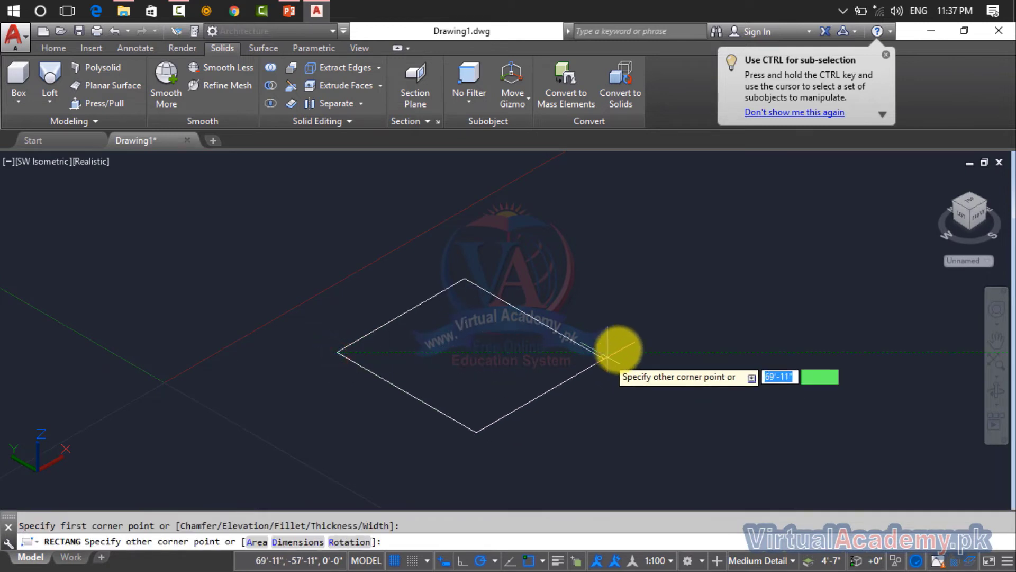
pyautogui.click(618, 337)
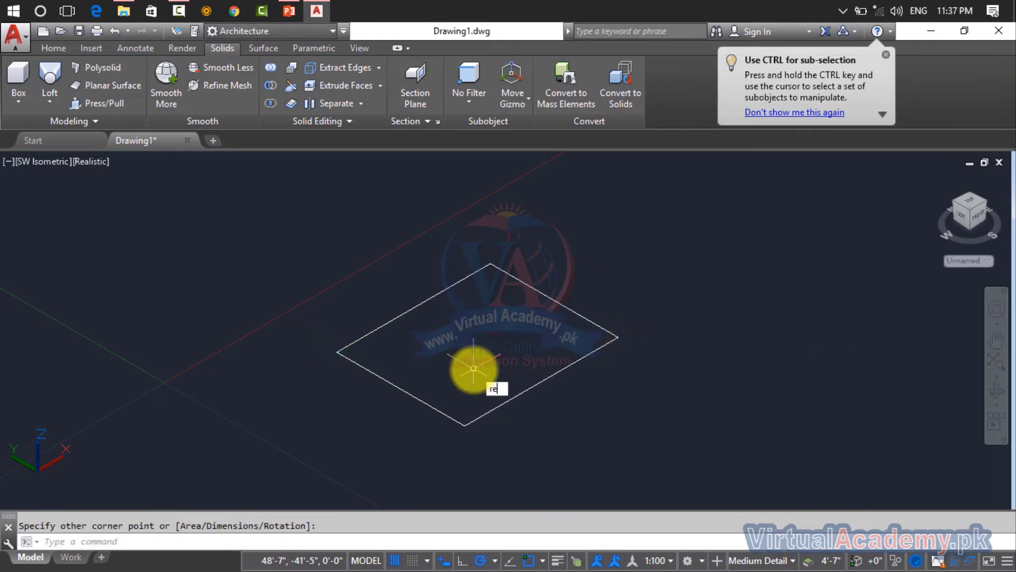
# Draw a second rectangle exactly over the first, between its two opposite far corners
pyautogui.press('Return')
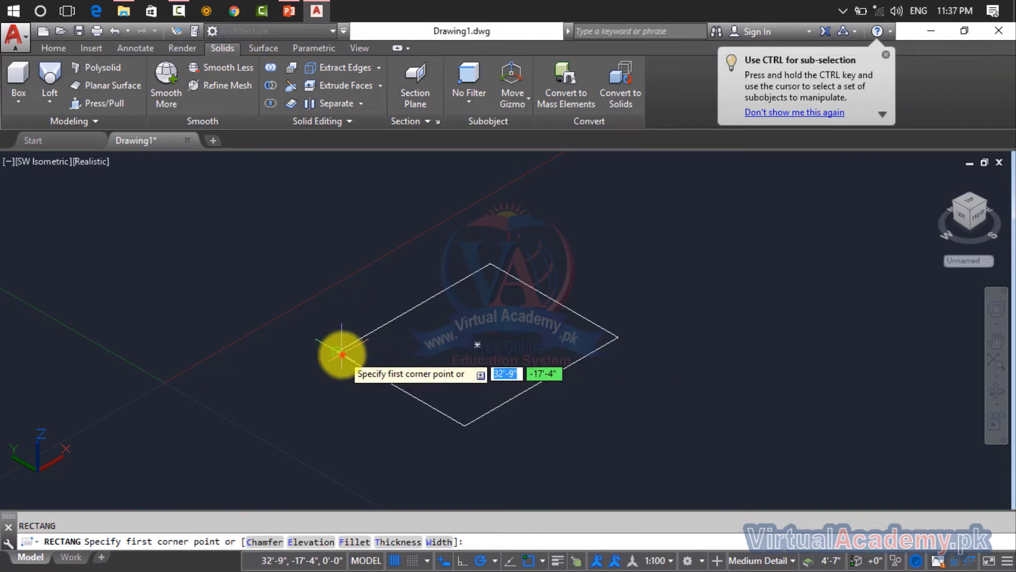
pyautogui.click(341, 353)
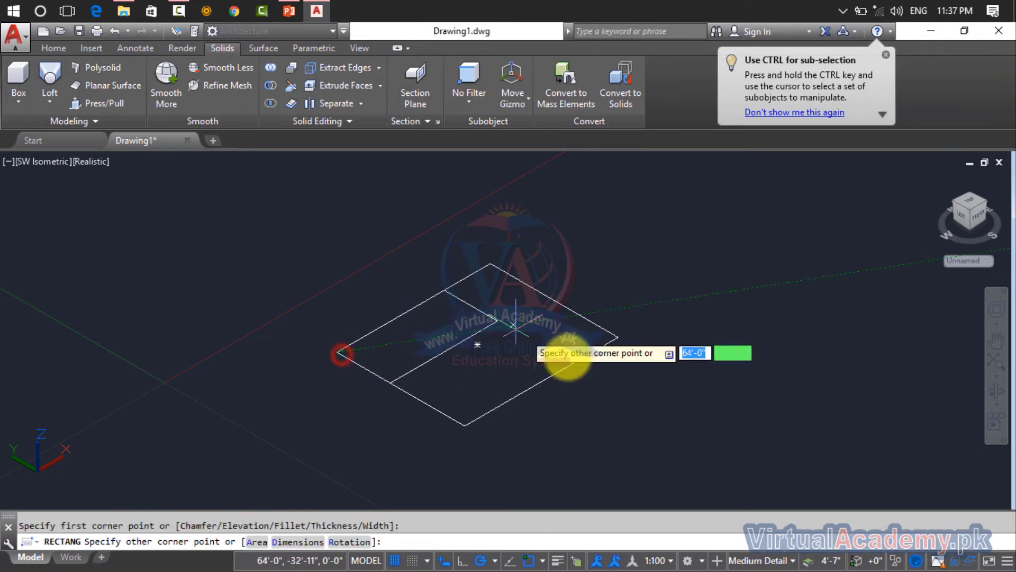
pyautogui.click(617, 337)
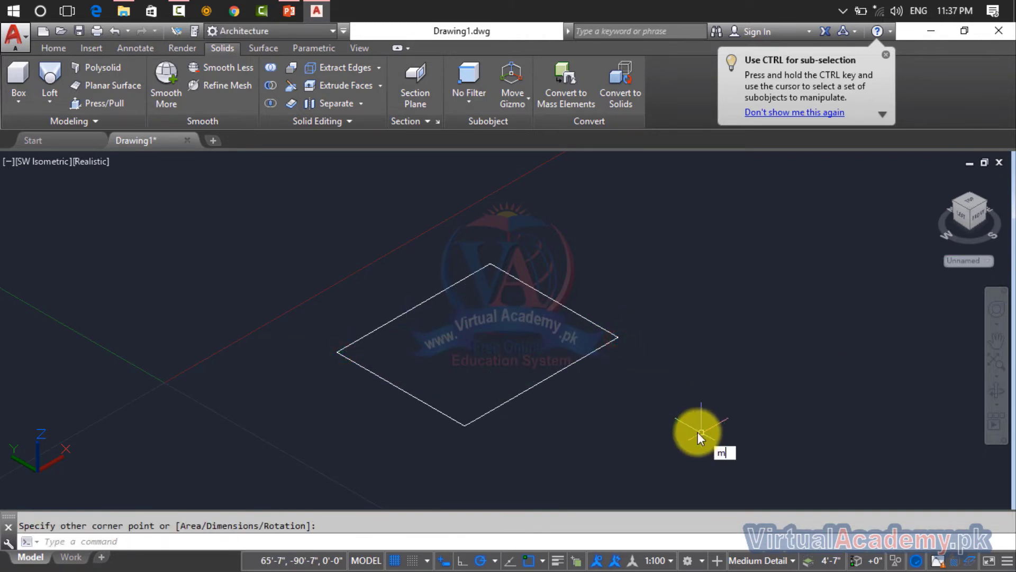
pyautogui.press('Return')
pyautogui.click(528, 388)
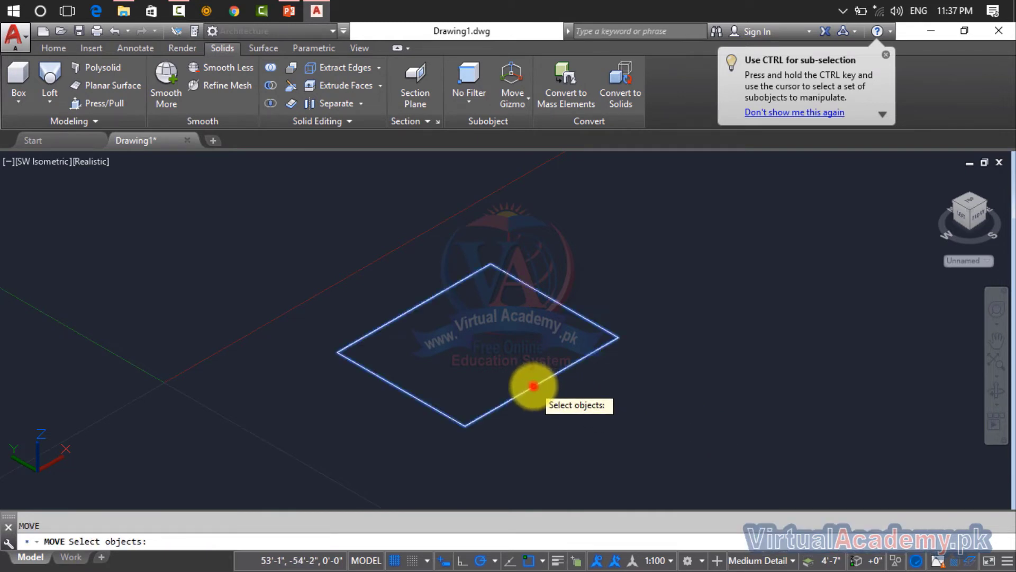
pyautogui.press('Escape')
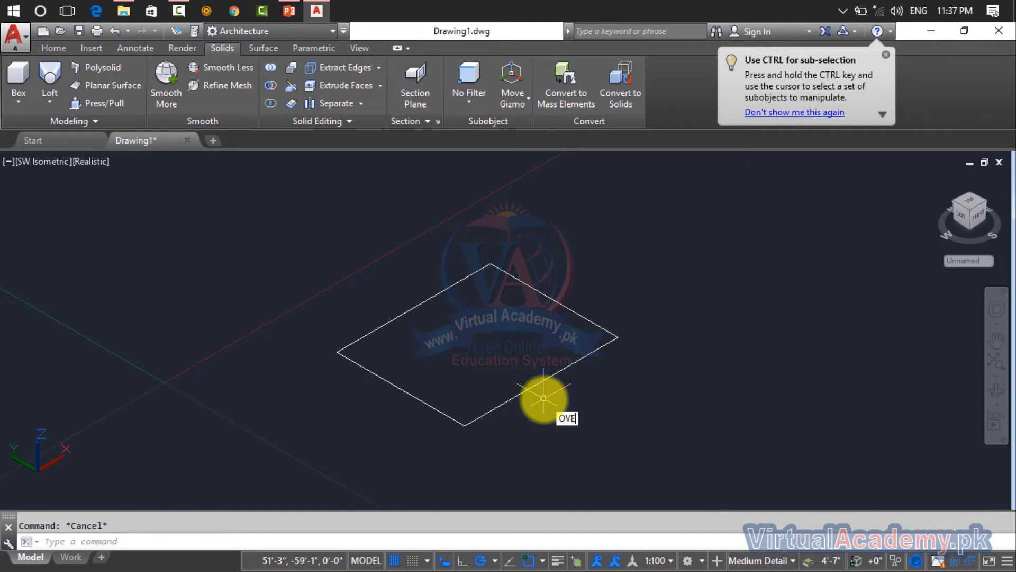
# Move one of the two coincident rectangles straight up along the Z axis by 80' with 3DMOVE
pyautogui.write('3d')
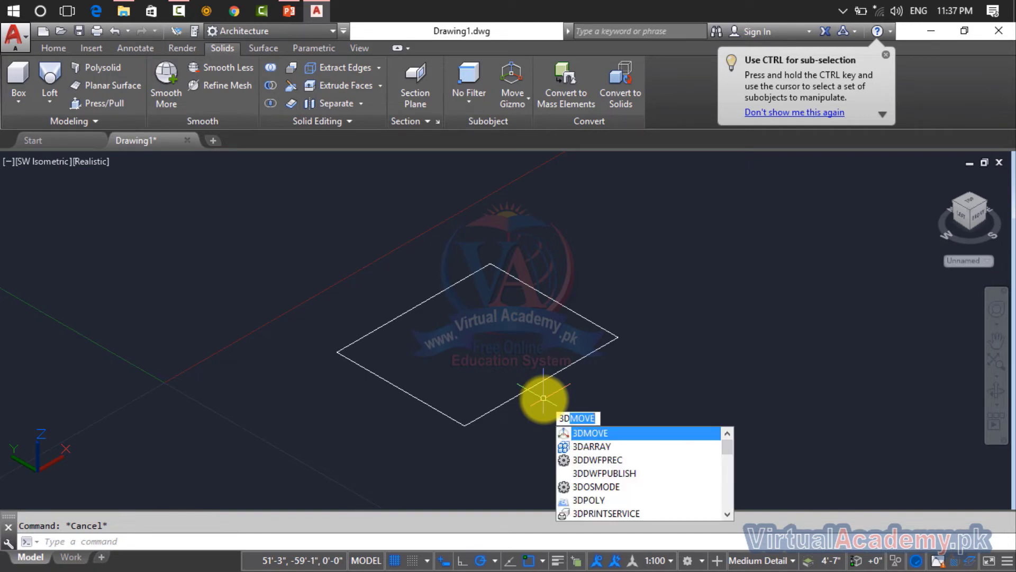
pyautogui.click(590, 433)
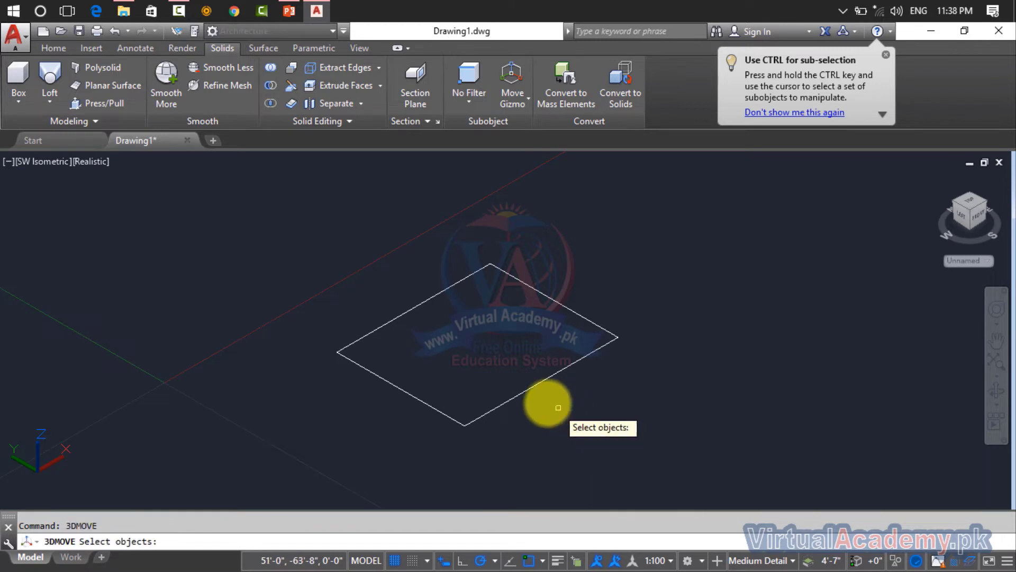
pyautogui.click(529, 392)
pyautogui.rightClick(567, 404)
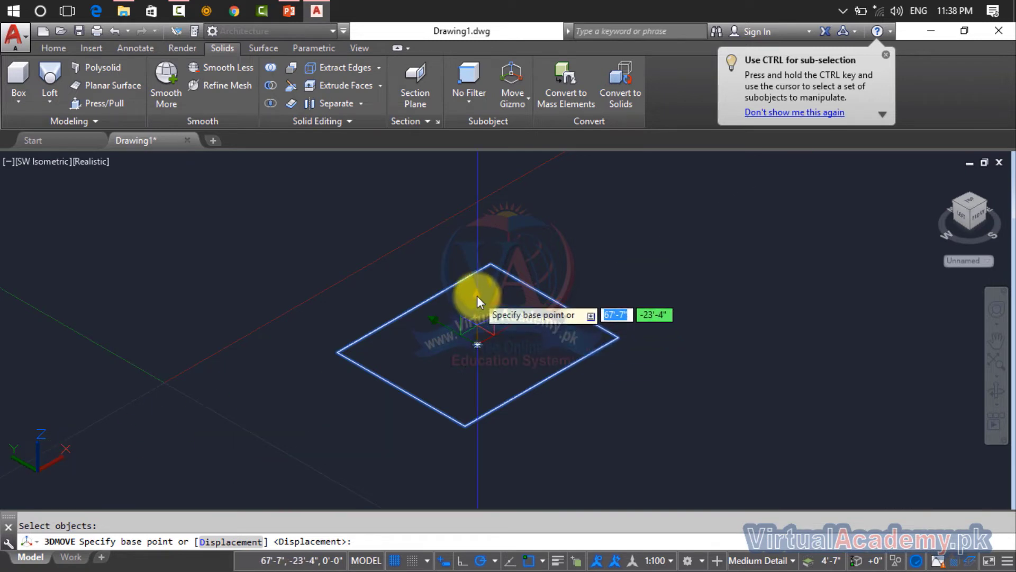
pyautogui.click(478, 343)
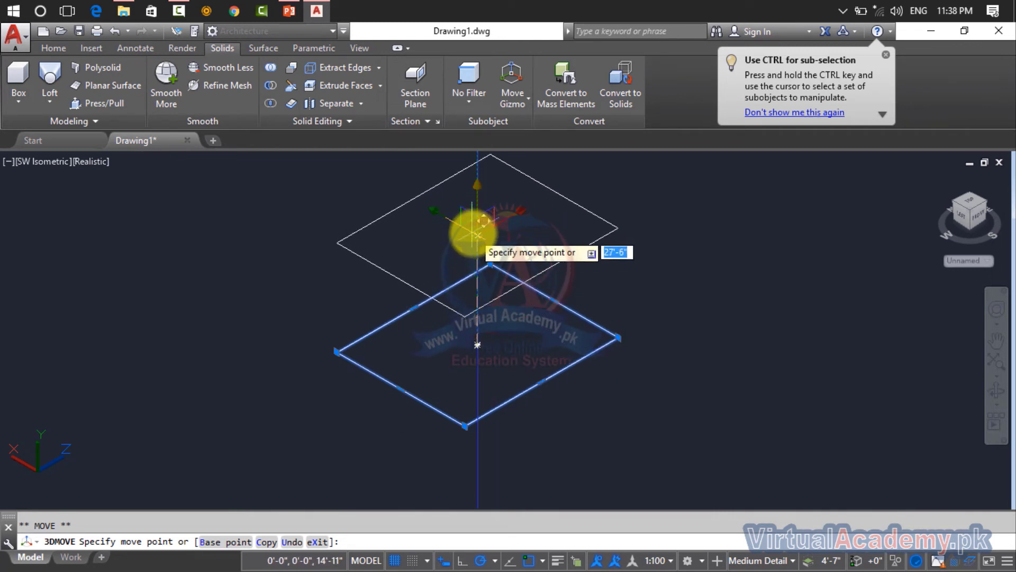
pyautogui.moveTo(470, 230); pyautogui.dragTo(445, 367, button='middle')
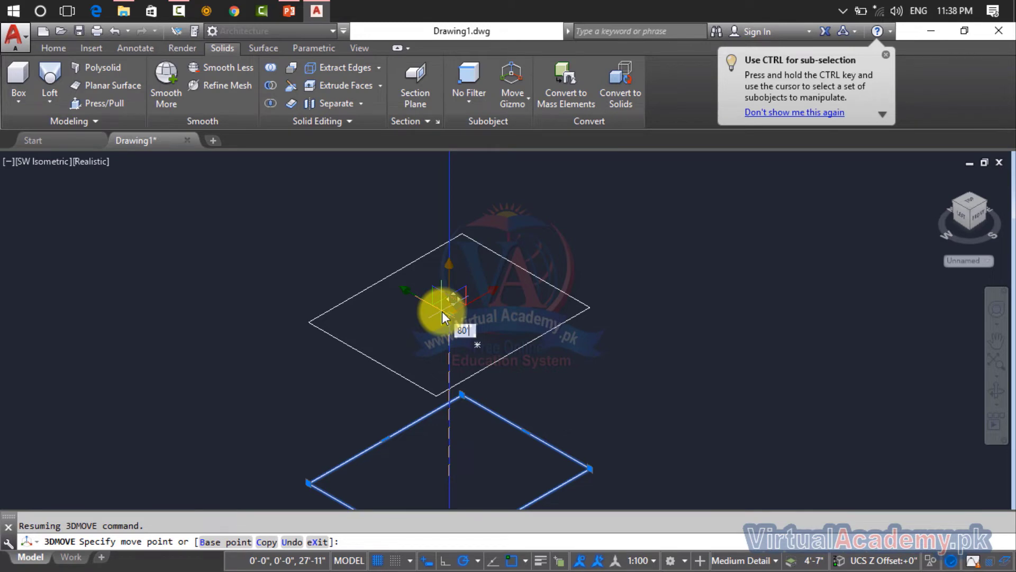
pyautogui.press('Return')
pyautogui.scroll(-4, 469, 317)
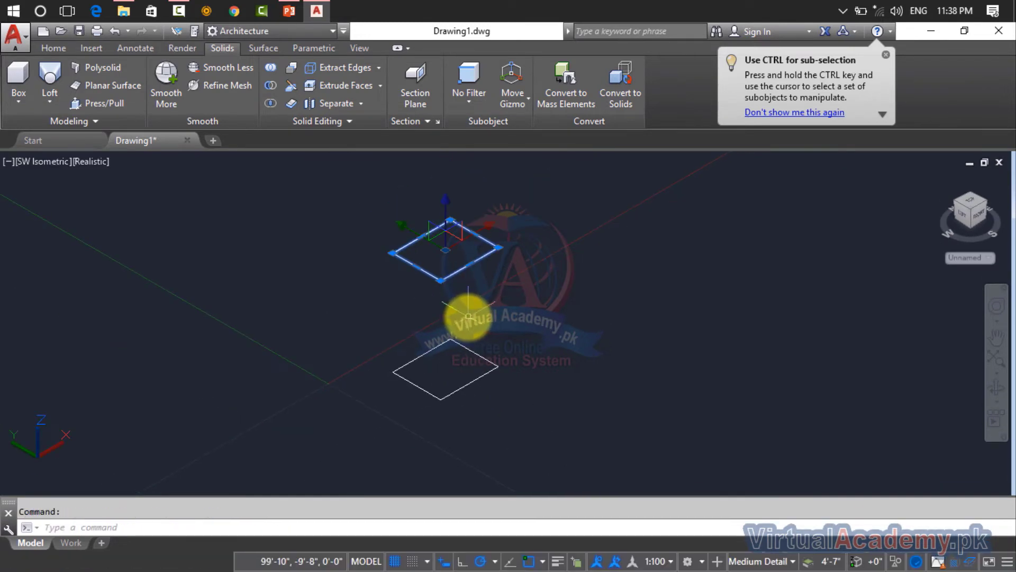
pyautogui.press('Escape')
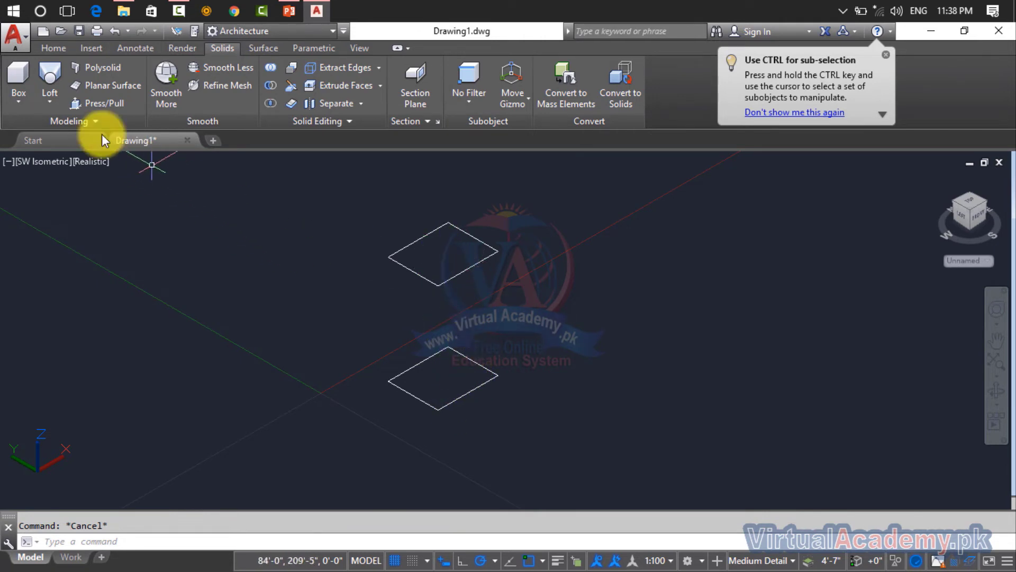
# Loft a solid from the lower rectangle to the upper one with the Cross sections only option
pyautogui.click(43, 100)
pyautogui.click(70, 162)
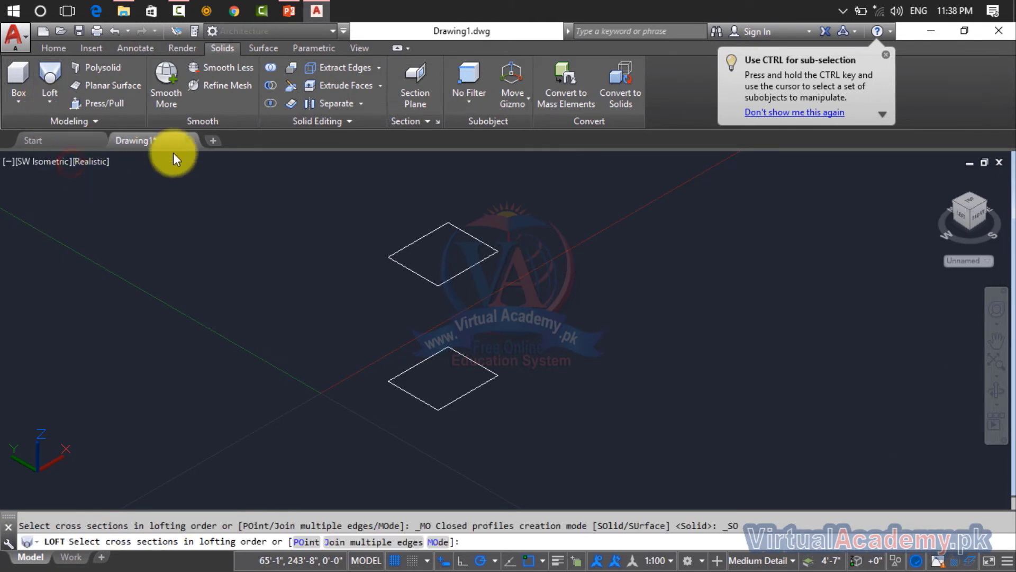
pyautogui.click(447, 404)
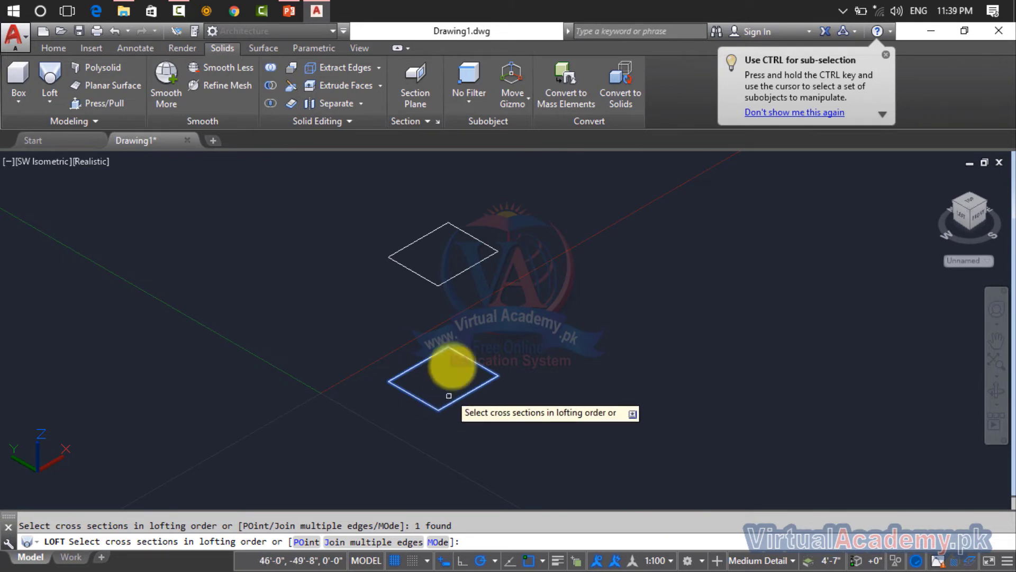
pyautogui.click(451, 279)
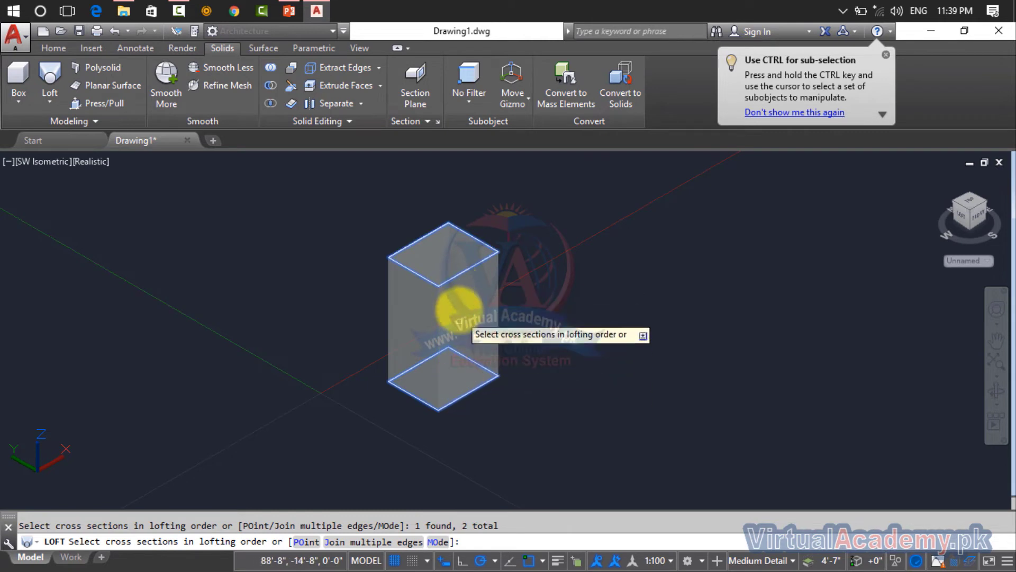
pyautogui.press('Return')
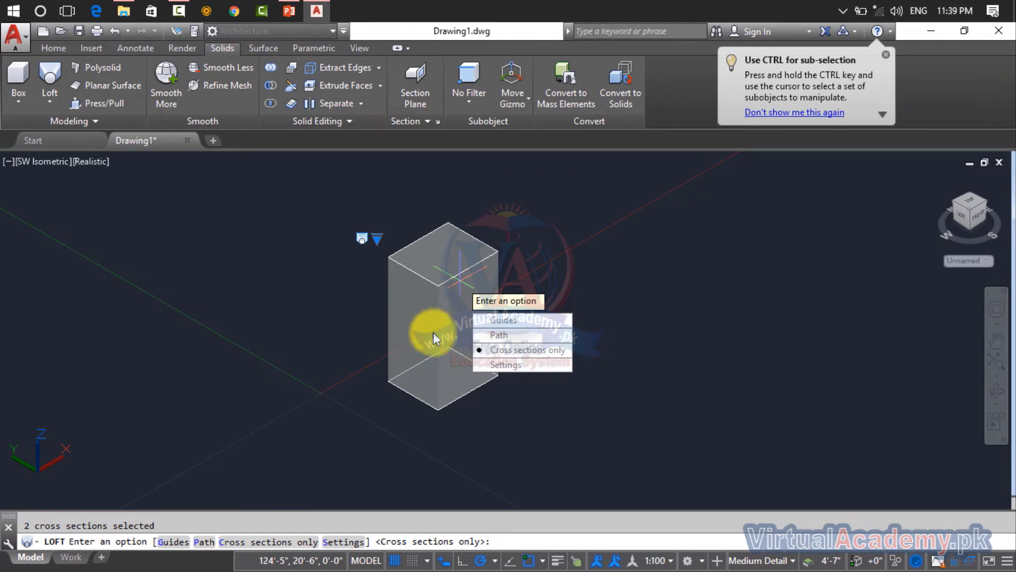
pyautogui.click(513, 350)
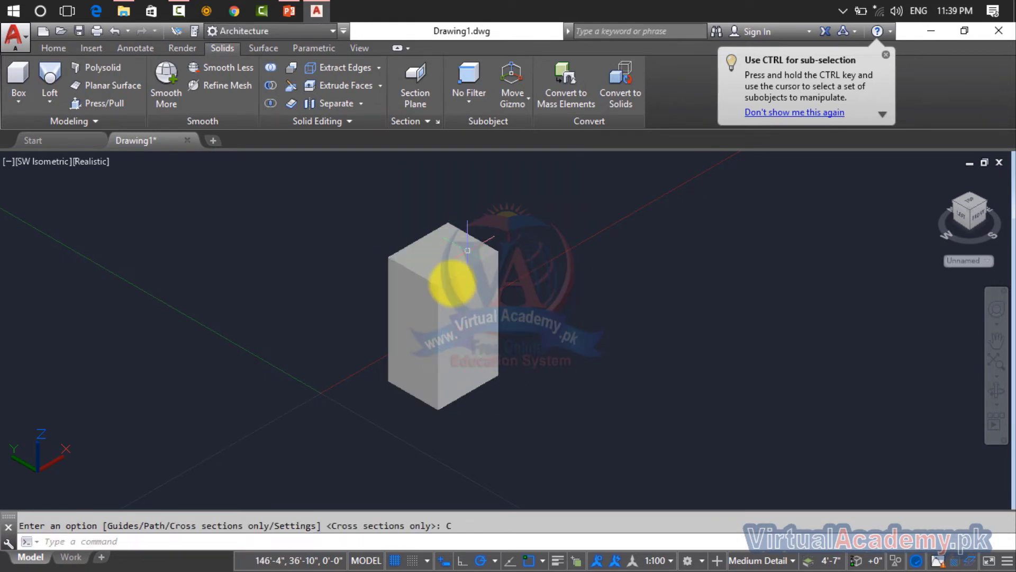
# Undo the loft between the two rectangles
pyautogui.hotkey('ctrl', 'z')
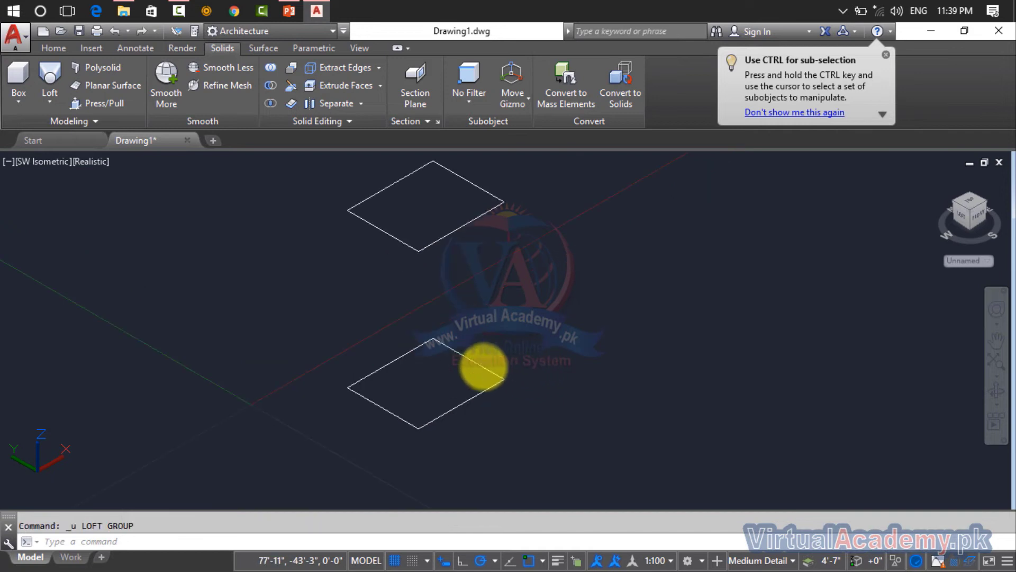
pyautogui.scroll(-2, 466, 363)
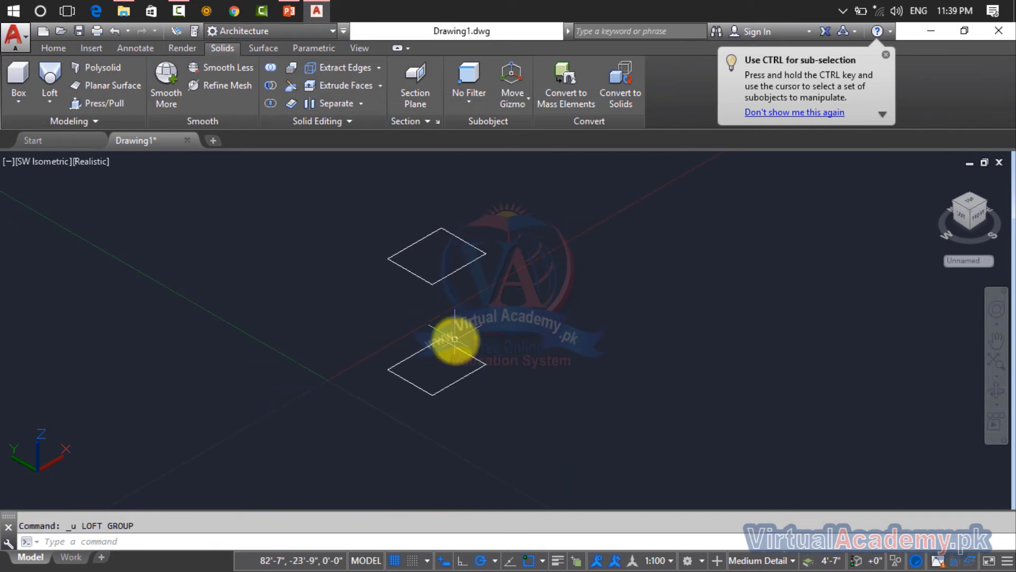
pyautogui.moveTo(447, 341); pyautogui.dragTo(430, 424, button='middle')
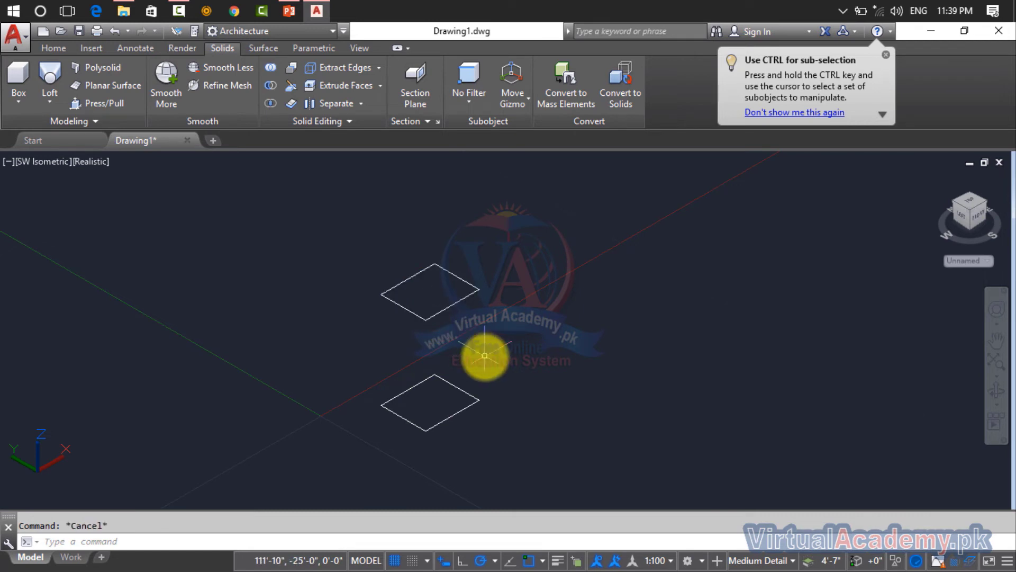
# Raise the upper rectangle farther along the Z axis with 3DMOVE, nearly doubling its distance above the lower rectangle
pyautogui.press('Return')
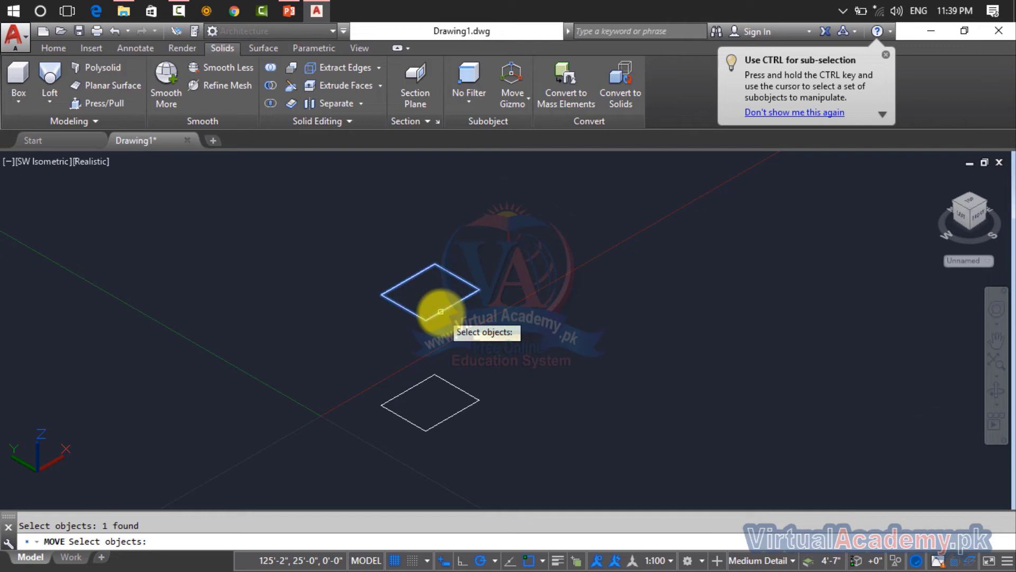
pyautogui.press('Return')
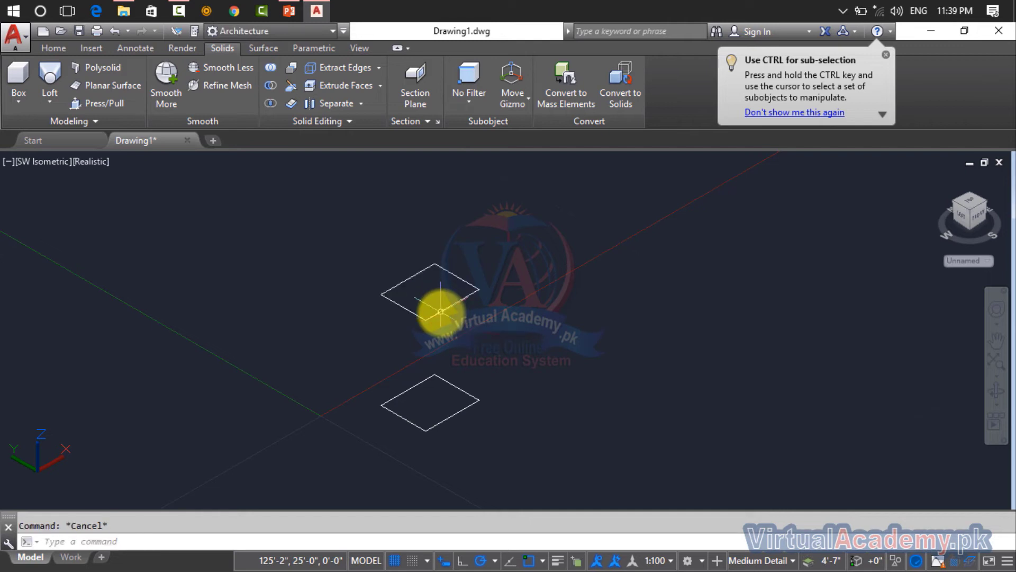
pyautogui.write('3d')
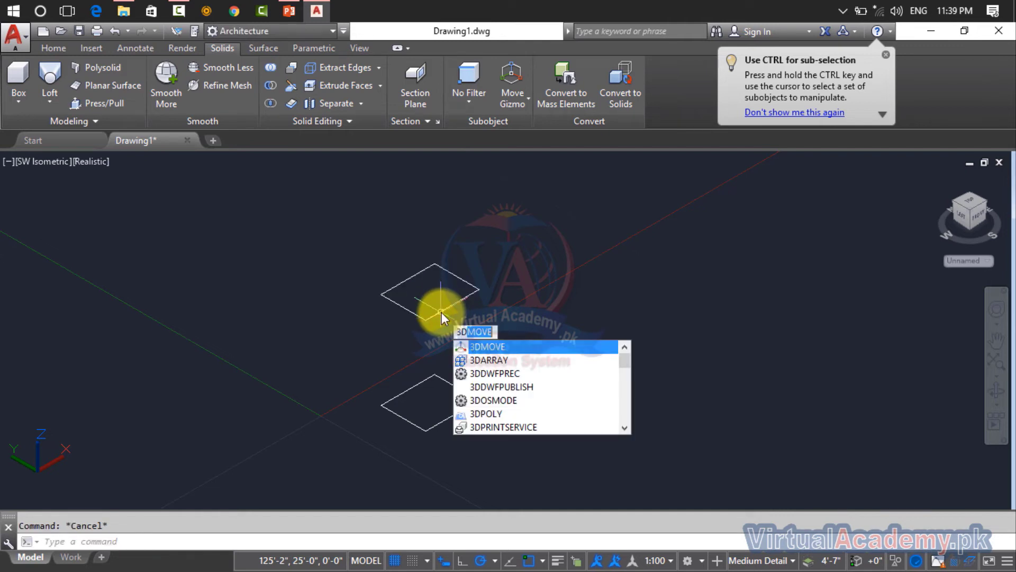
pyautogui.press('Return')
pyautogui.click(441, 315)
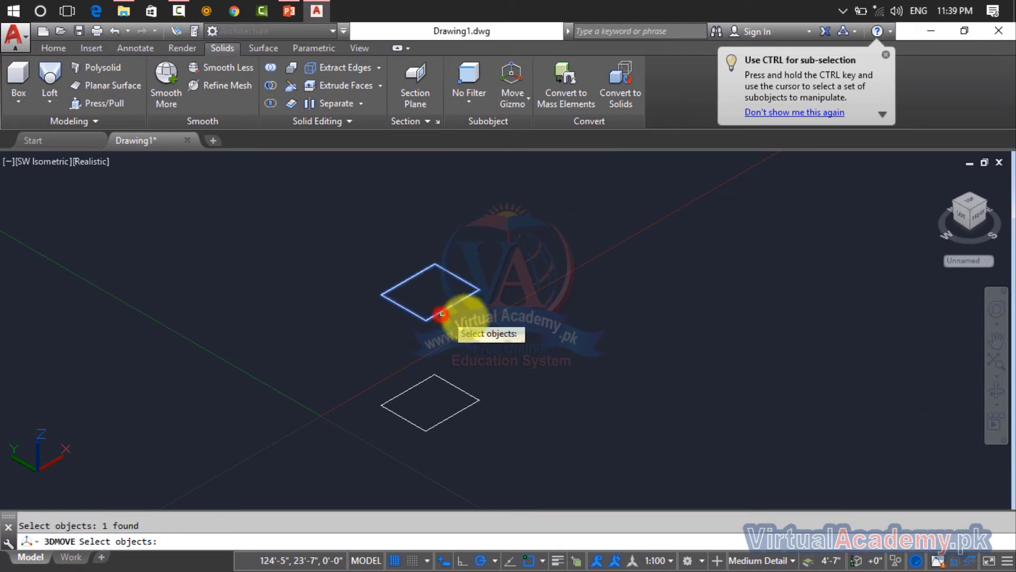
pyautogui.press('Return')
pyautogui.click(430, 249)
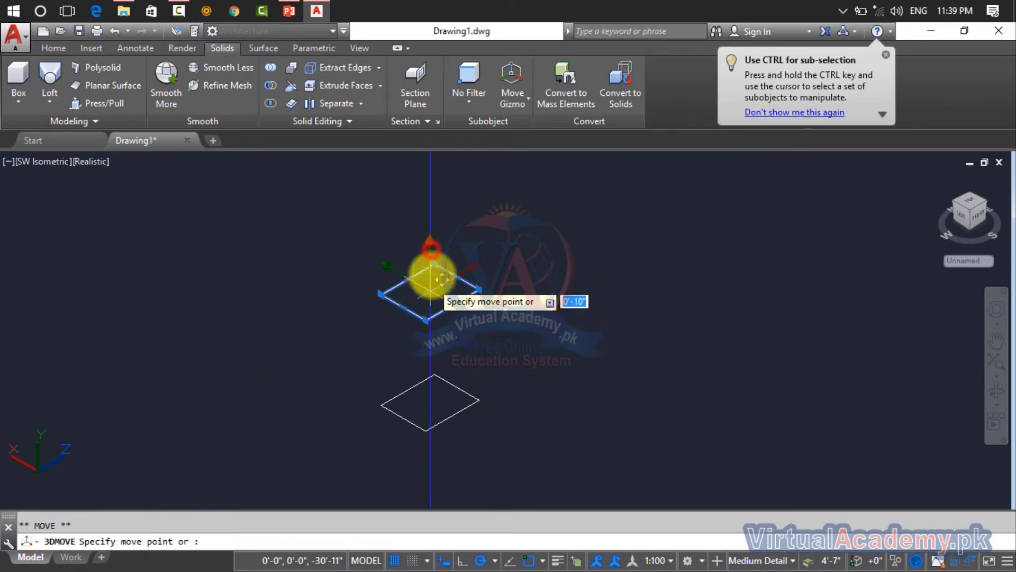
pyautogui.click(439, 200)
pyautogui.scroll(-2, 466, 325)
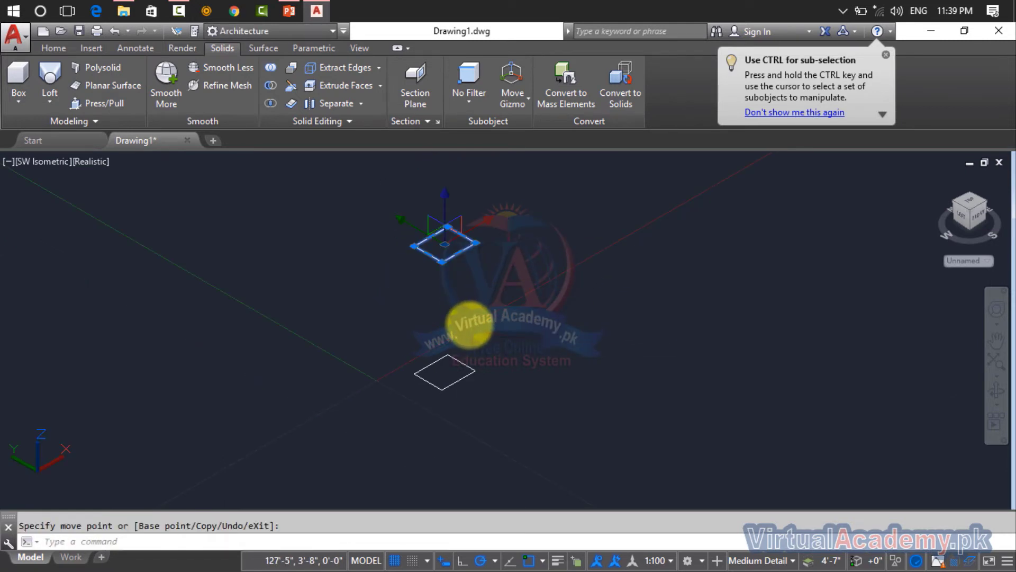
pyautogui.press('Escape')
# Draw a circle centred in the lower rectangle, about half as wide as the rectangle and inside its edges
pyautogui.scroll(3, 450, 349)
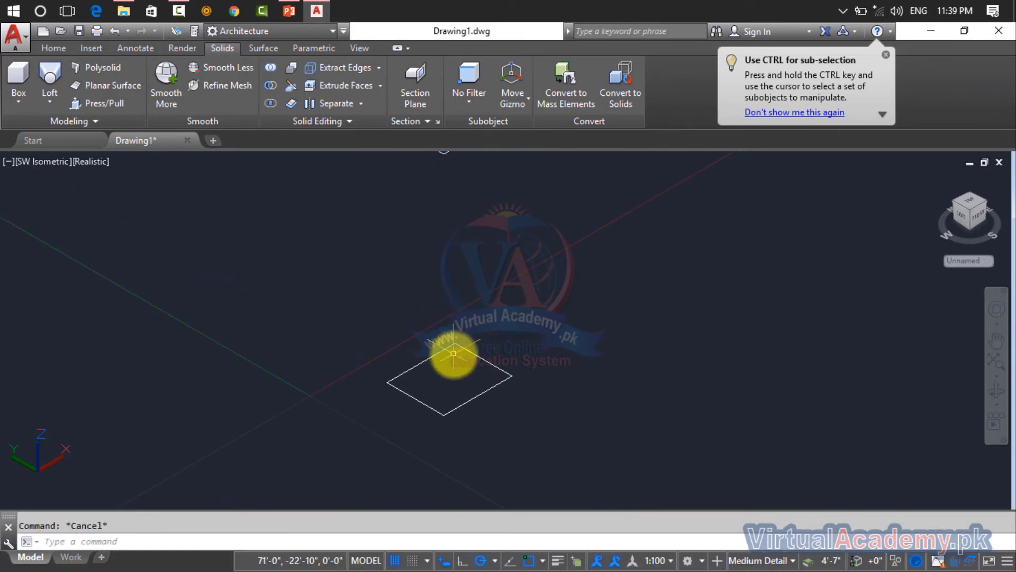
pyautogui.press('Return')
pyautogui.scroll(3, 461, 390)
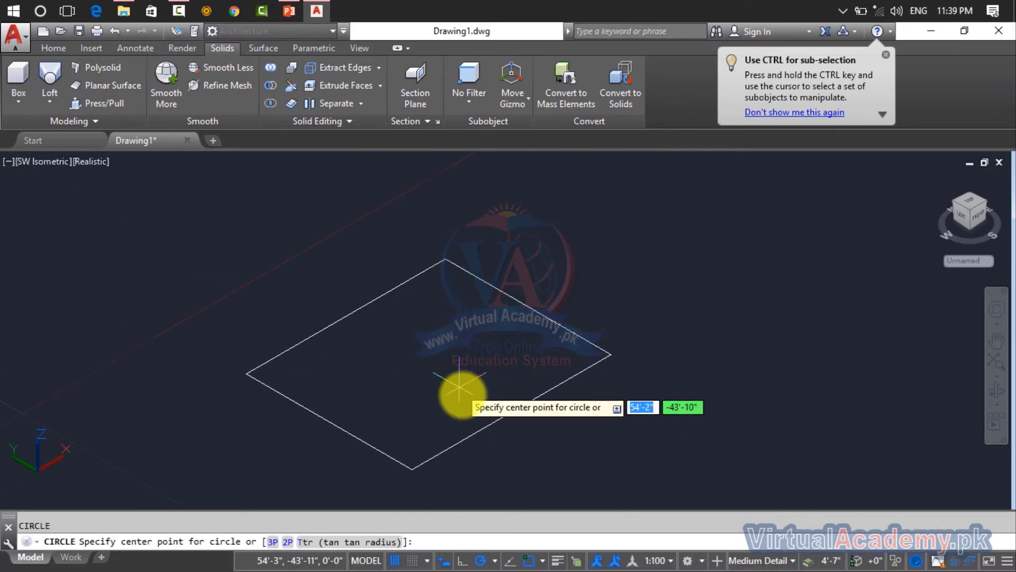
pyautogui.click(430, 364)
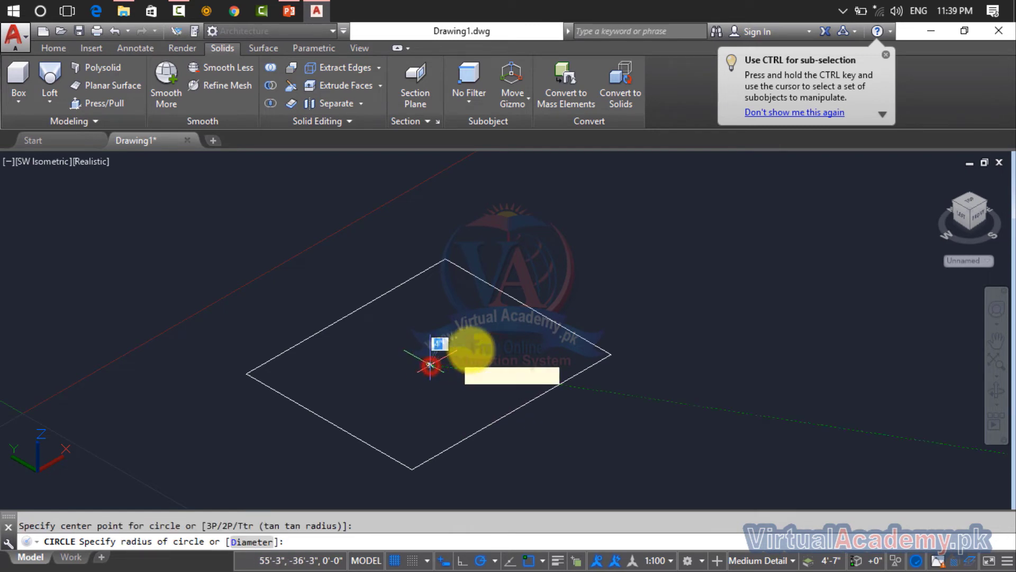
pyautogui.click(508, 341)
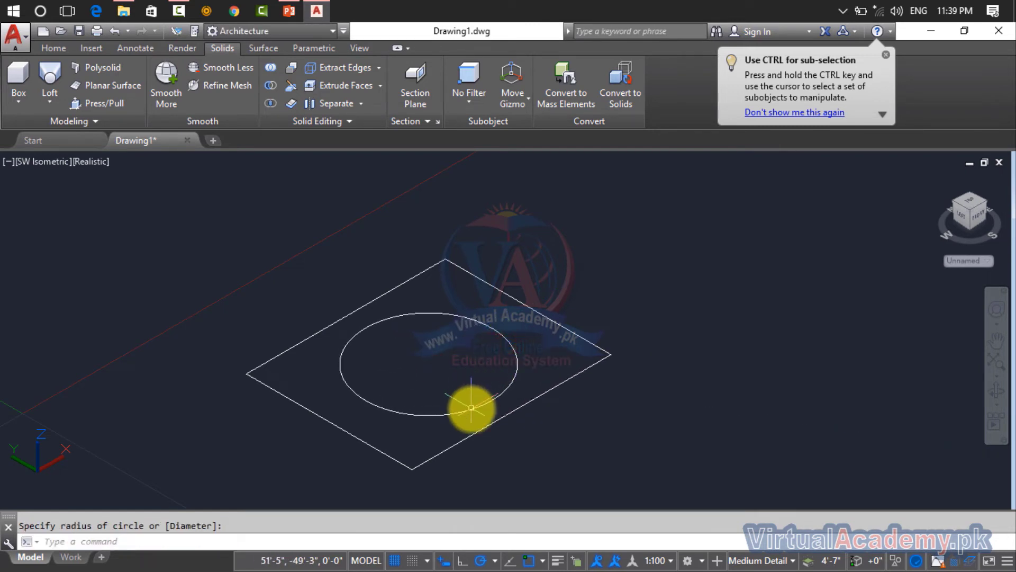
pyautogui.press('Escape')
pyautogui.write('E')
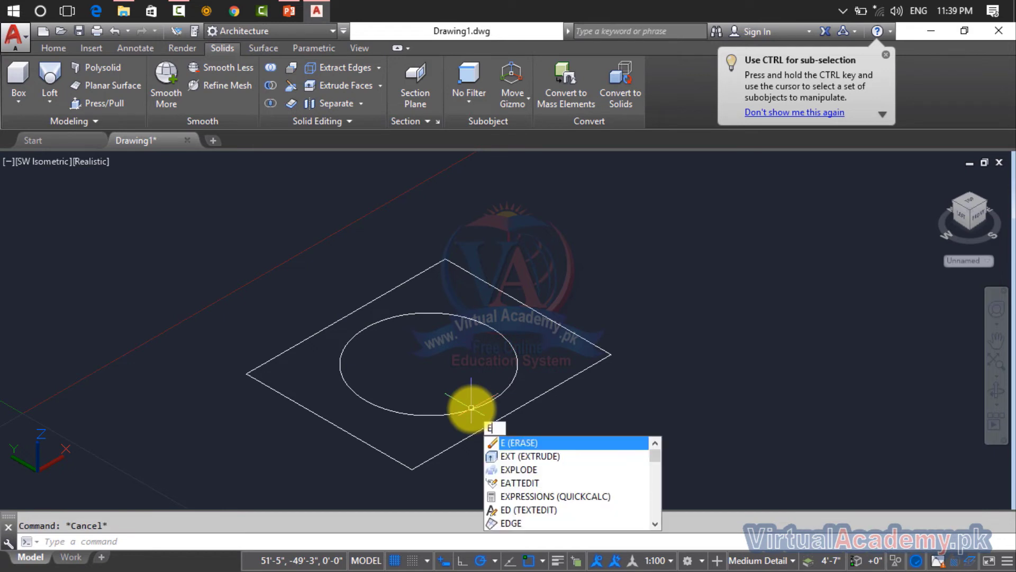
pyautogui.write('D')
pyautogui.press('Return')
pyautogui.press('Escape')
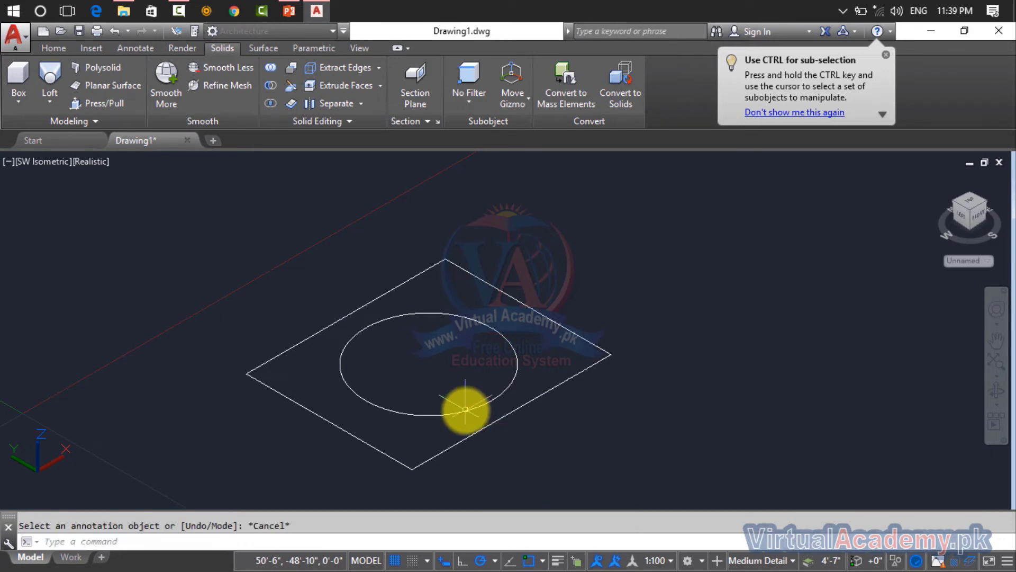
# Move the circle straight up along the Z axis by 40' with 3DMOVE
pyautogui.write('3m')
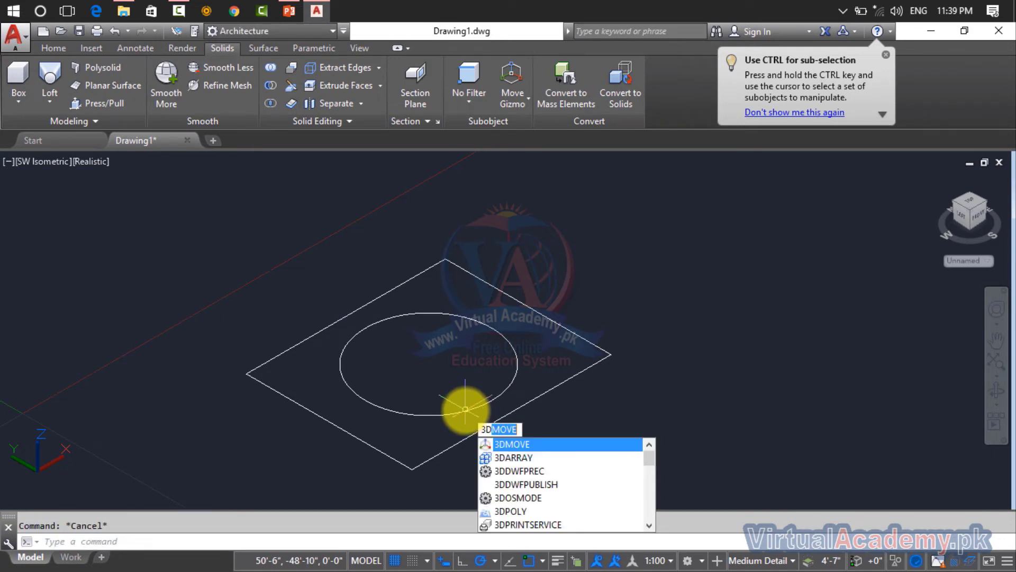
pyautogui.press('Return')
pyautogui.click(466, 409)
pyautogui.press('Return')
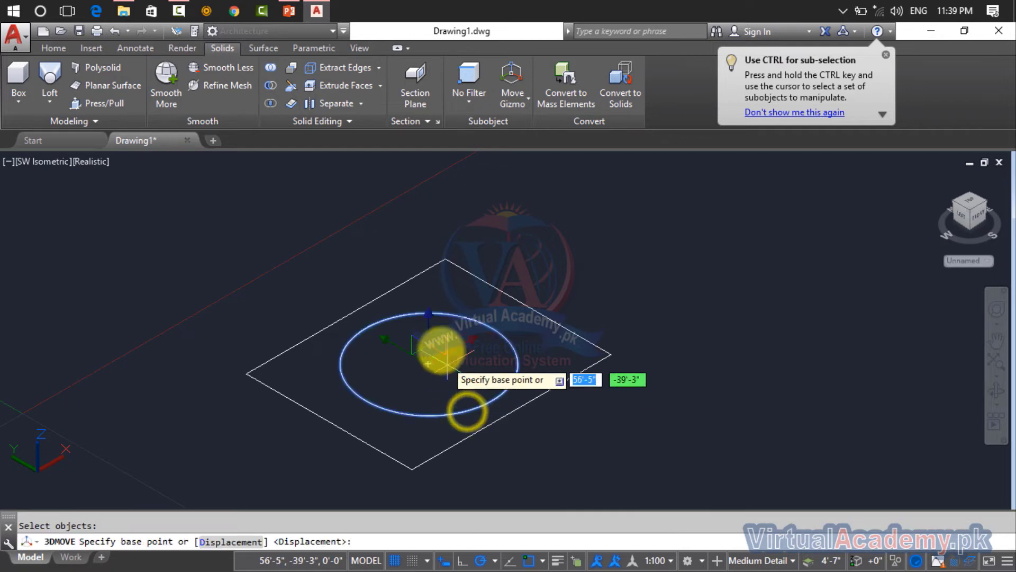
pyautogui.click(432, 313)
pyautogui.scroll(-5, 430, 307)
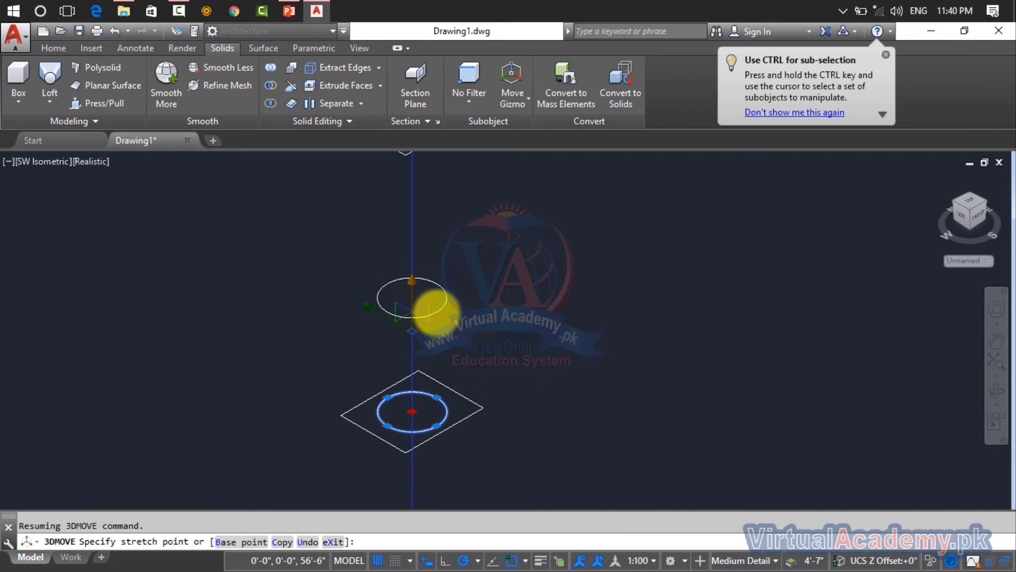
pyautogui.write("40'")
pyautogui.press('Return')
pyautogui.scroll(-5, 442, 314)
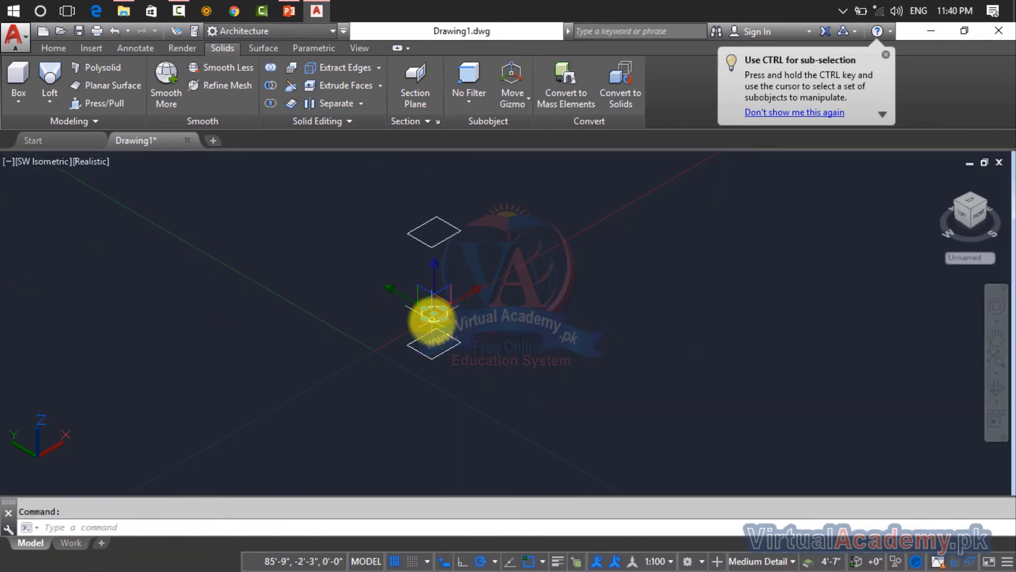
# Raise the circle farther along the Z axis with 3DMOVE to roughly midway between the two rectangles
pyautogui.scroll(5, 433, 321)
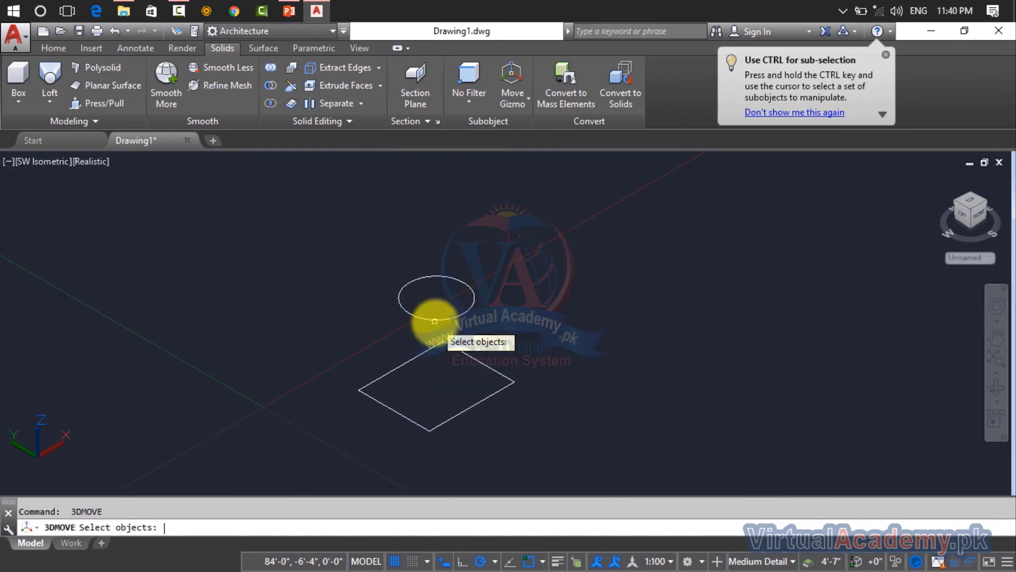
pyautogui.press('Return')
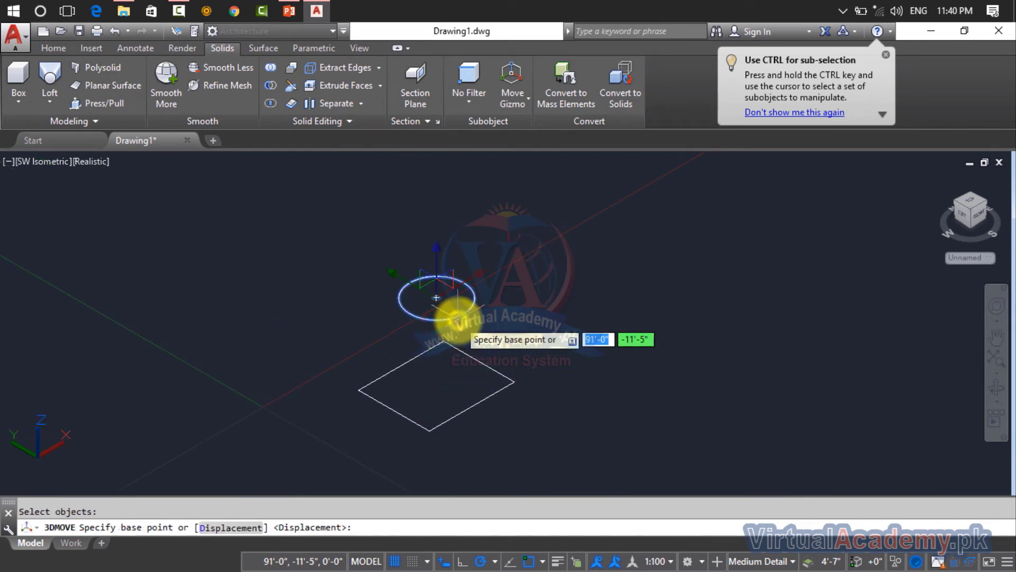
pyautogui.click(436, 298)
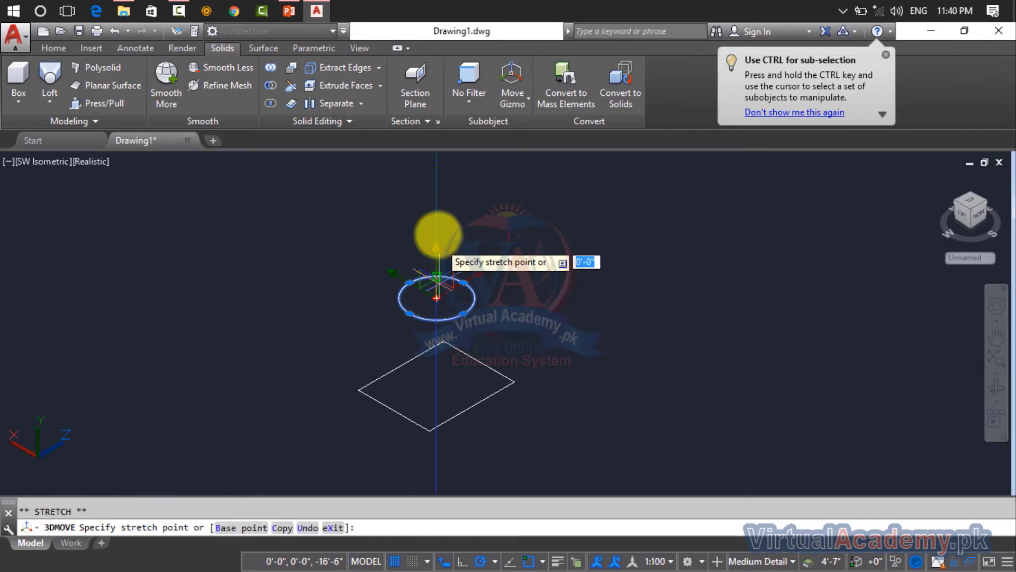
pyautogui.click(435, 210)
pyautogui.scroll(-4, 485, 255)
pyautogui.press('Escape')
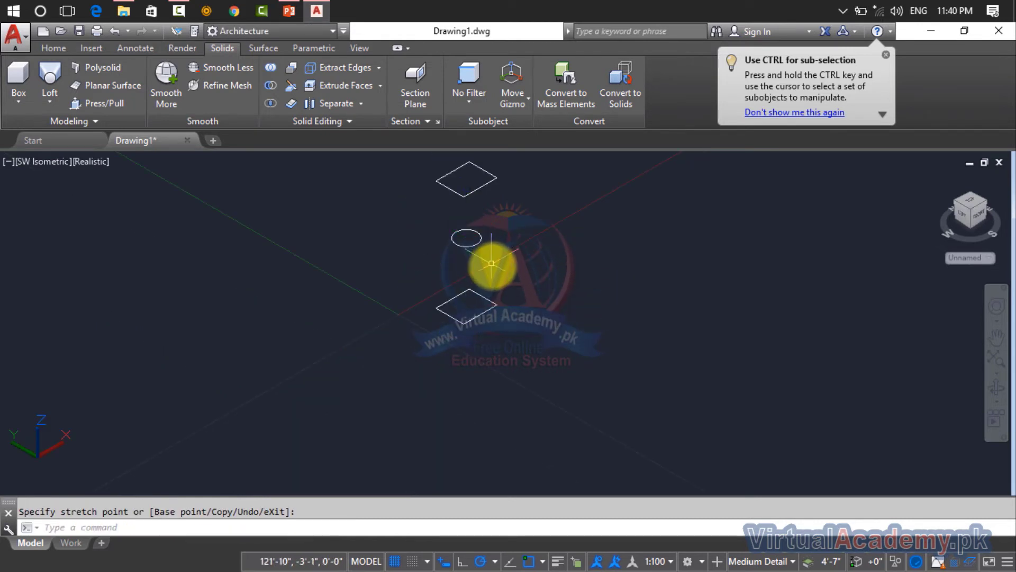
# Loft a solid through the lower rectangle, the circle and the upper rectangle in that order, using the Cross sections only option
pyautogui.scroll(-2, 513, 270)
pyautogui.moveTo(513, 270); pyautogui.dragTo(498, 302, button='middle')
pyautogui.scroll(3, 479, 329)
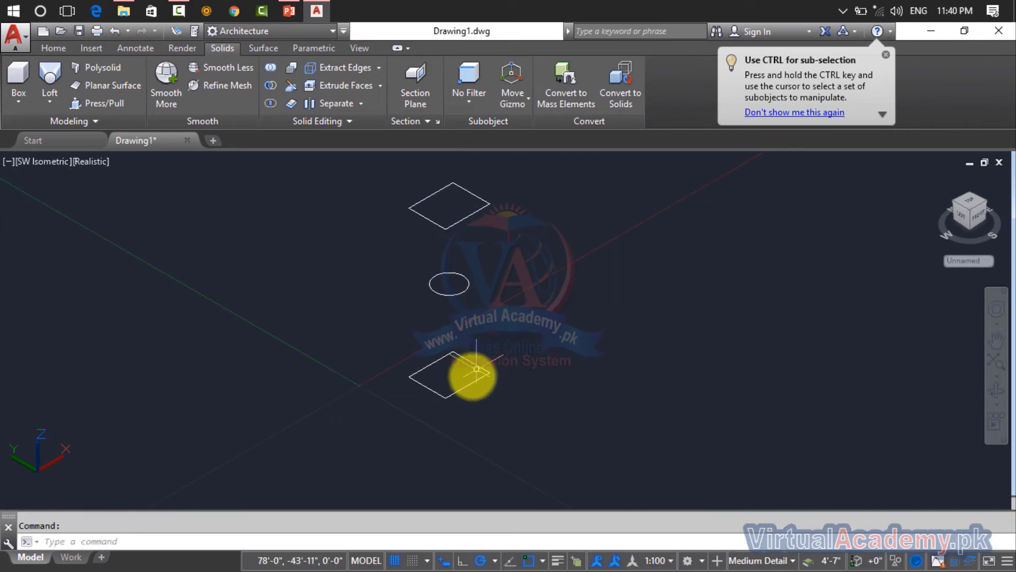
pyautogui.click(451, 294)
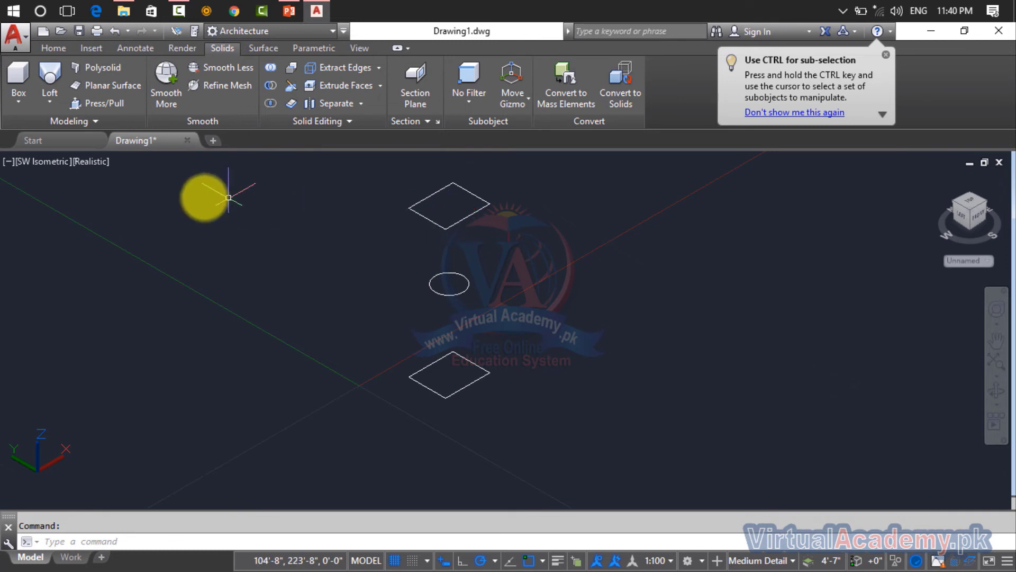
pyautogui.click(49, 100)
pyautogui.click(65, 157)
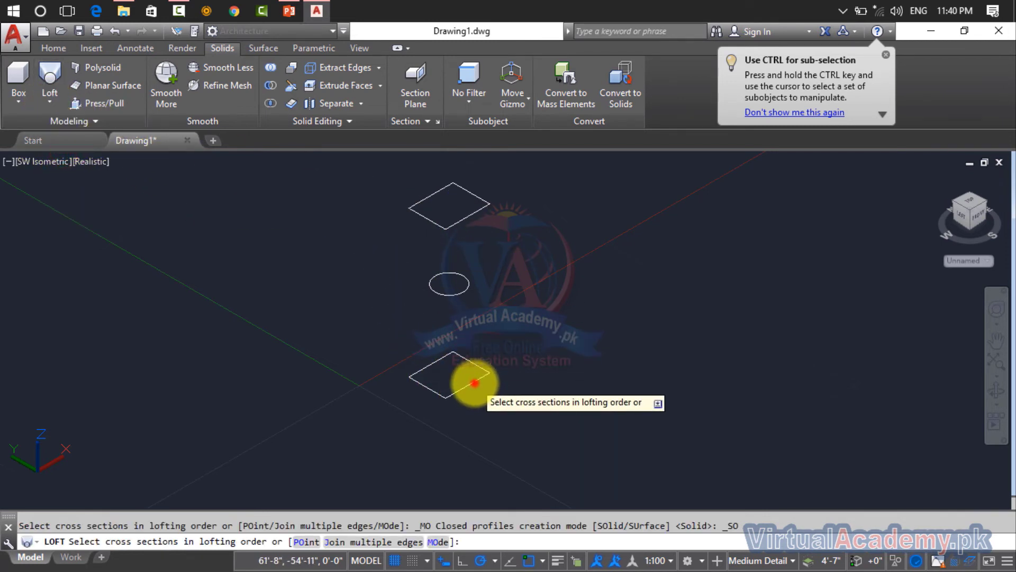
pyautogui.click(475, 381)
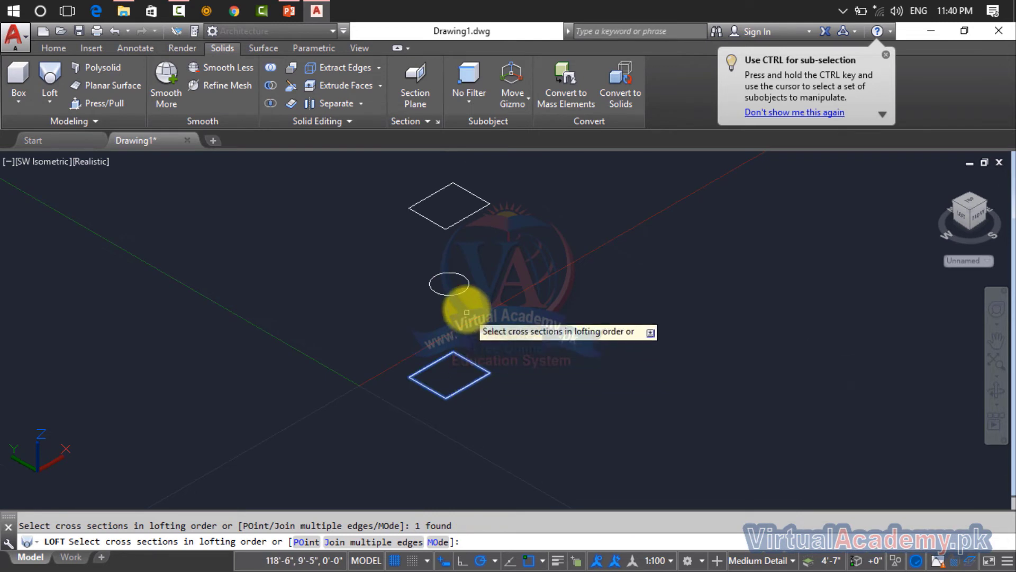
pyautogui.click(460, 292)
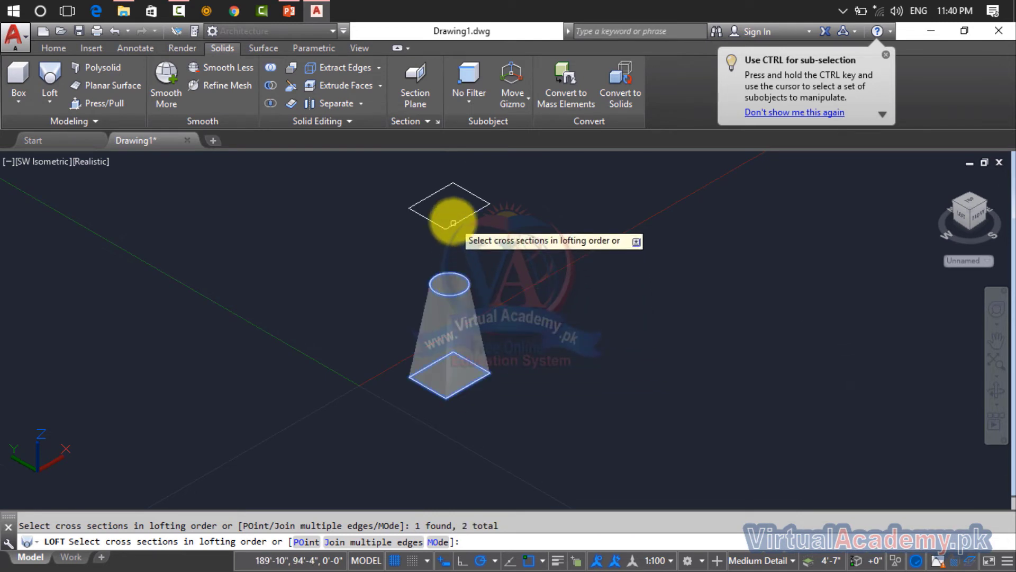
pyautogui.click(452, 220)
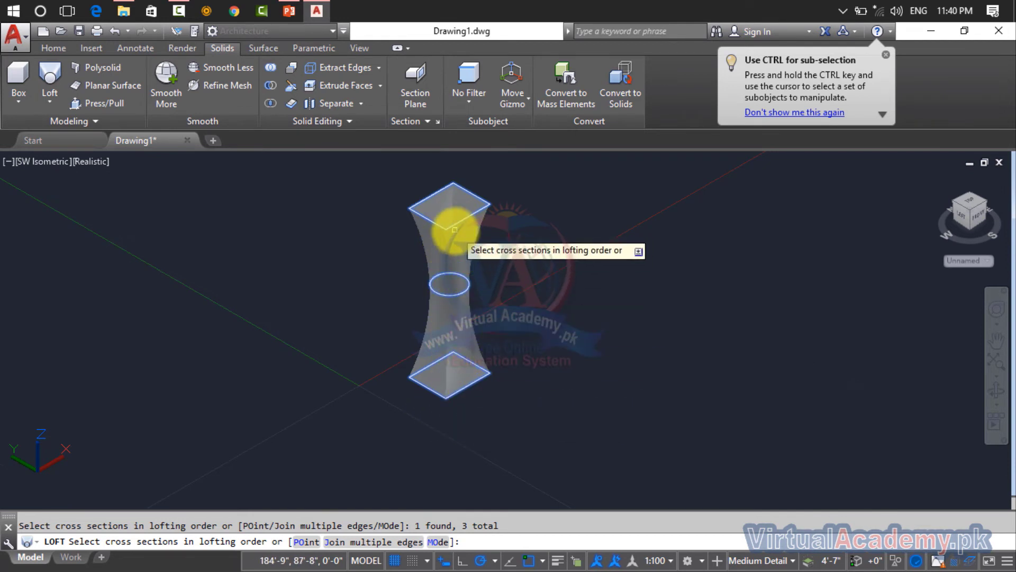
pyautogui.press('Return')
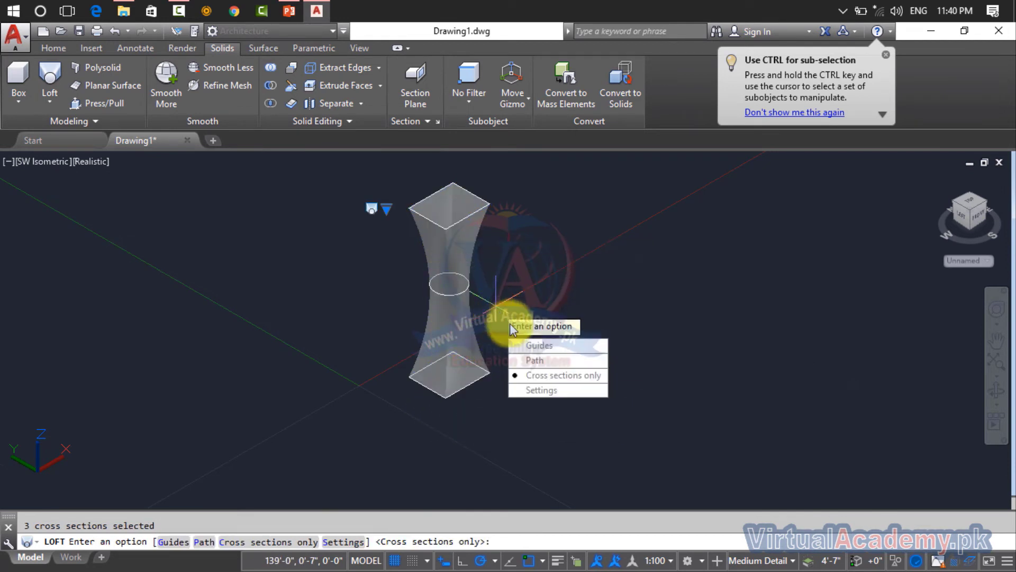
pyautogui.click(526, 375)
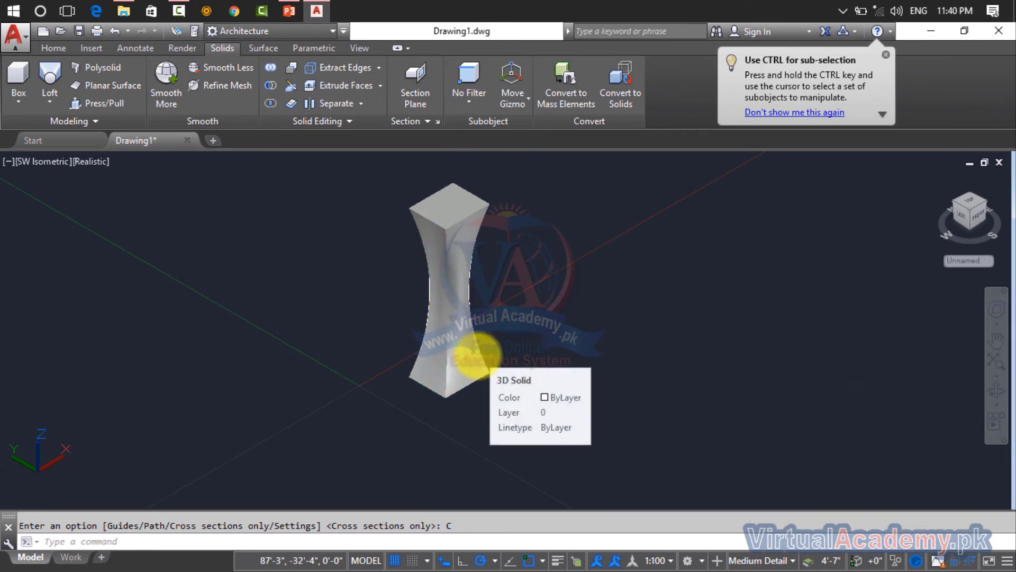
# Undo the loft through the three stacked cross sections
pyautogui.hotkey('ctrl', 'z')
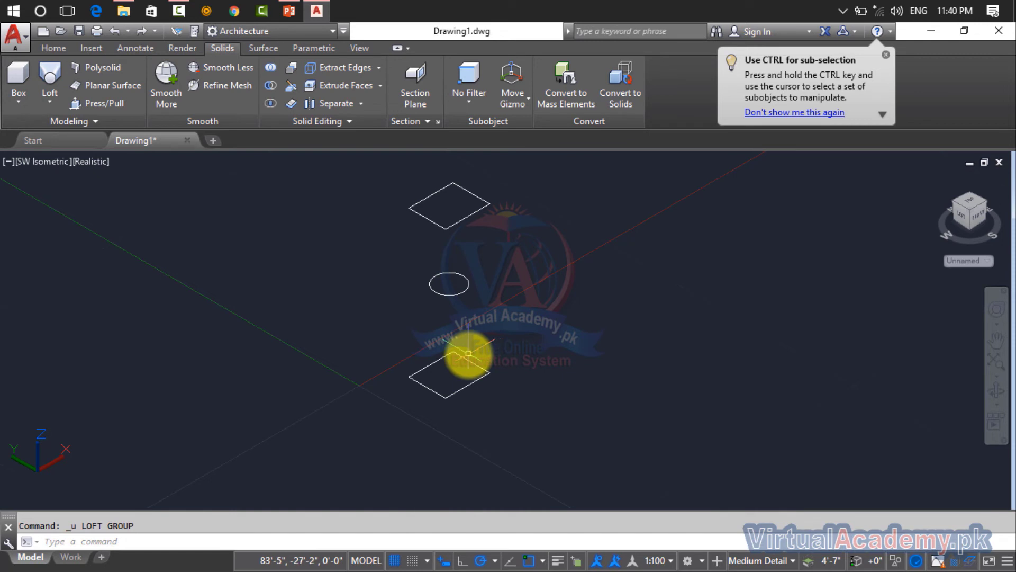
pyautogui.scroll(2, 468, 353)
pyautogui.moveTo(466, 352); pyautogui.dragTo(418, 401, button='middle')
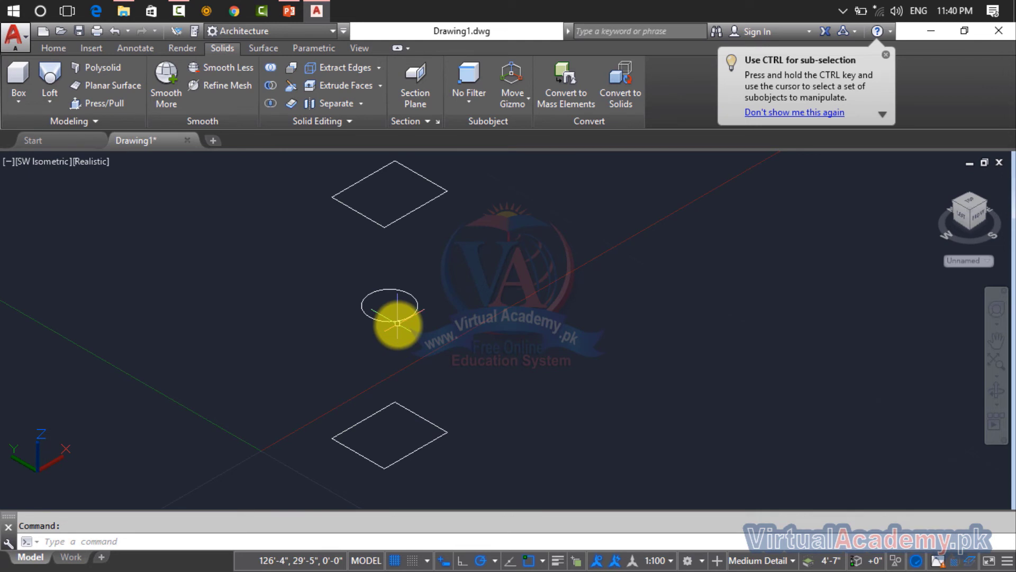
pyautogui.press('Escape')
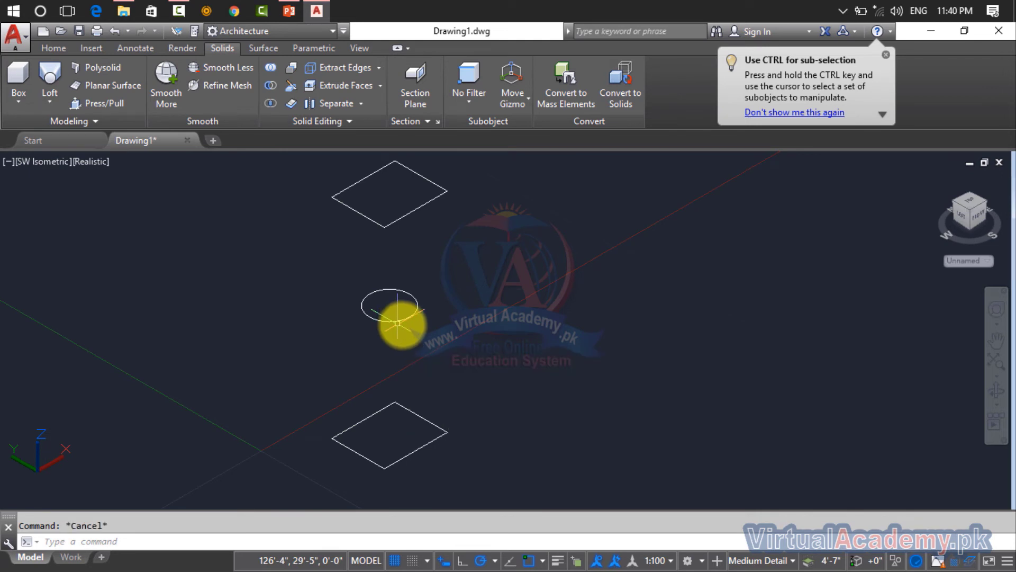
# Draw a new rectangle on the ground plane, well clear of the stacked shapes along the X axis
pyautogui.scroll(-2, 493, 288)
pyautogui.moveTo(493, 288)
pyautogui.mouseDown(button='middle')
pyautogui.moveTo(397, 311)
pyautogui.moveTo(230, 311)
pyautogui.mouseUp(button='middle')
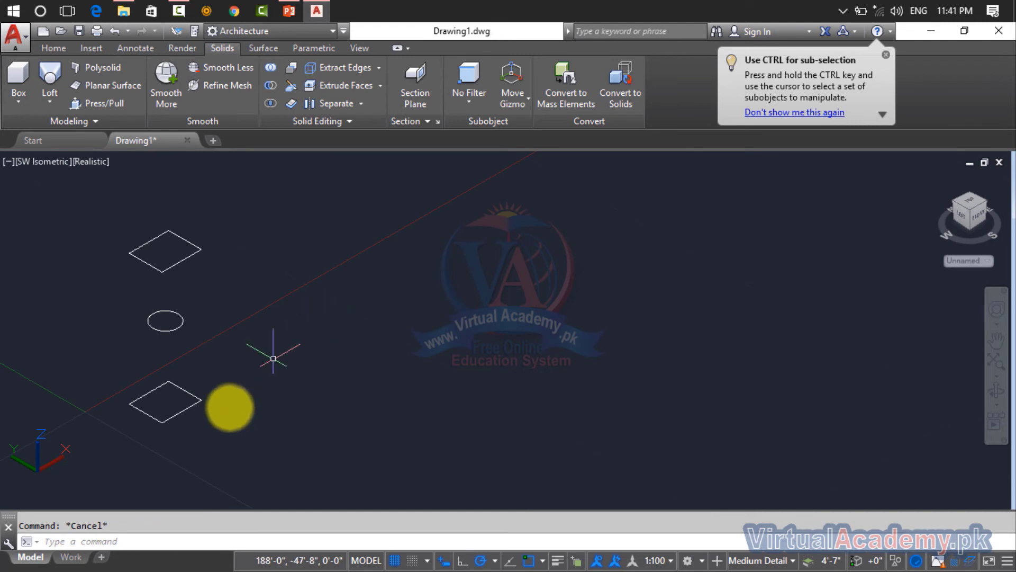
pyautogui.moveTo(202, 414)
pyautogui.mouseDown(button='middle')
pyautogui.moveTo(417, 411)
pyautogui.moveTo(260, 452)
pyautogui.mouseUp(button='middle')
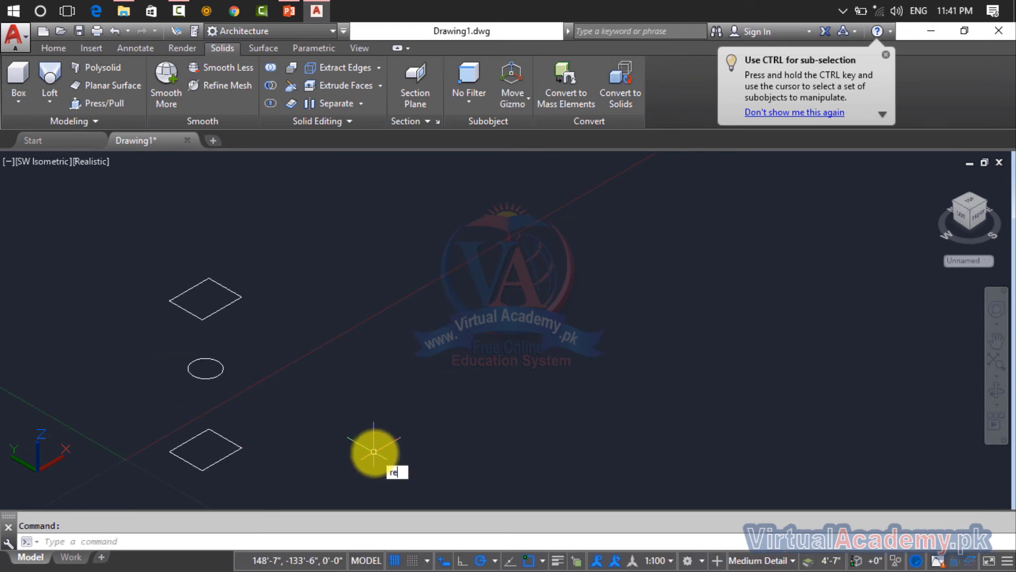
pyautogui.press('Return')
pyautogui.click(442, 361)
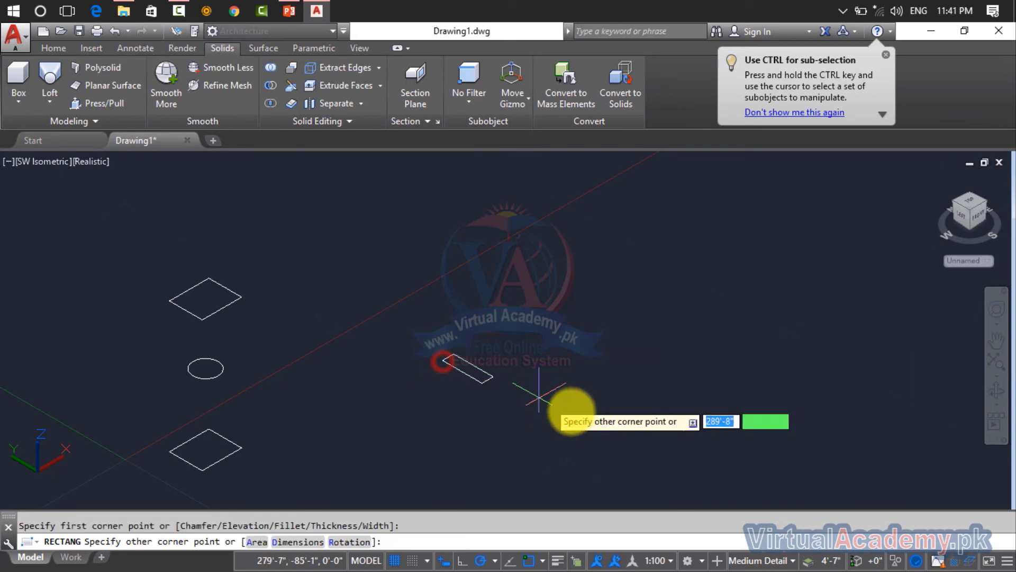
pyautogui.click(535, 355)
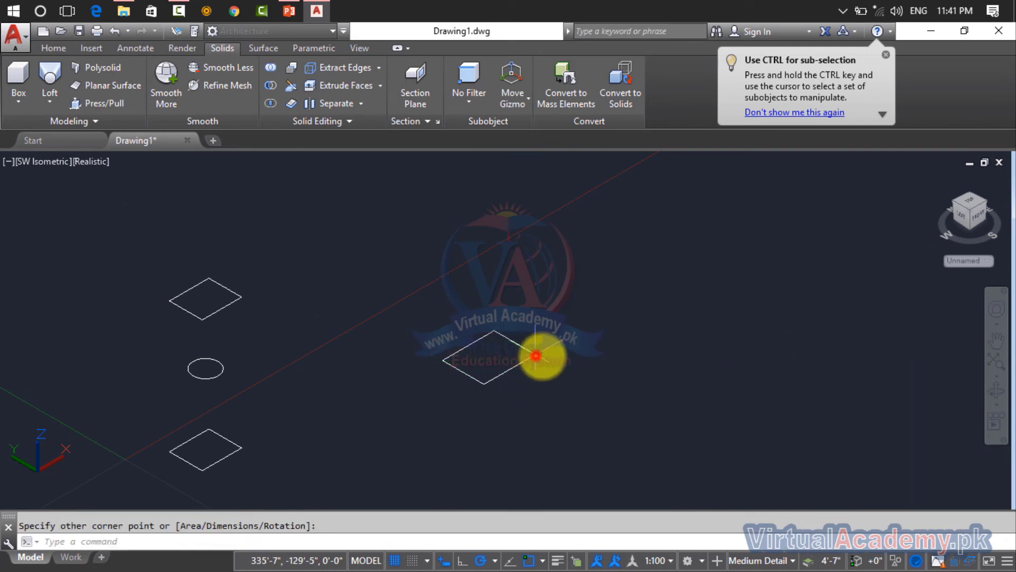
pyautogui.press('Escape')
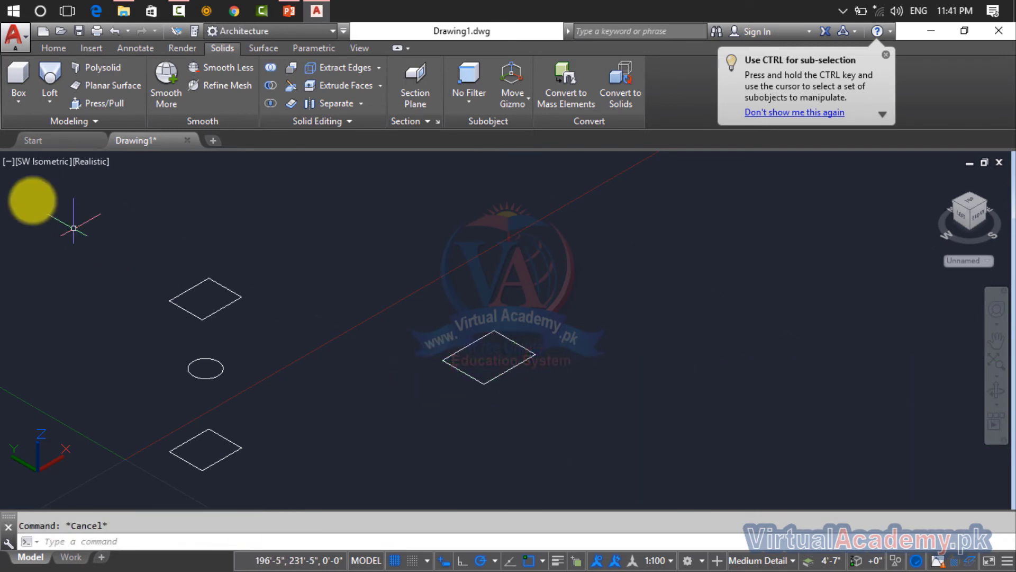
# Switch the viewport from SW Isometric to the Front view for drawing above the new rectangle
pyautogui.click(79, 160)
pyautogui.click(55, 159)
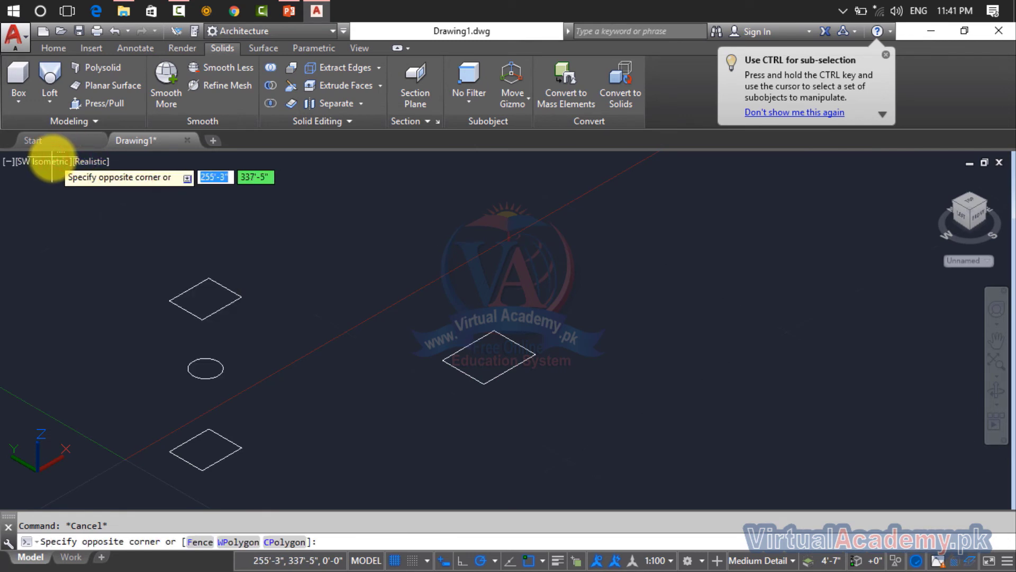
pyautogui.press('Escape')
pyautogui.click(50, 161)
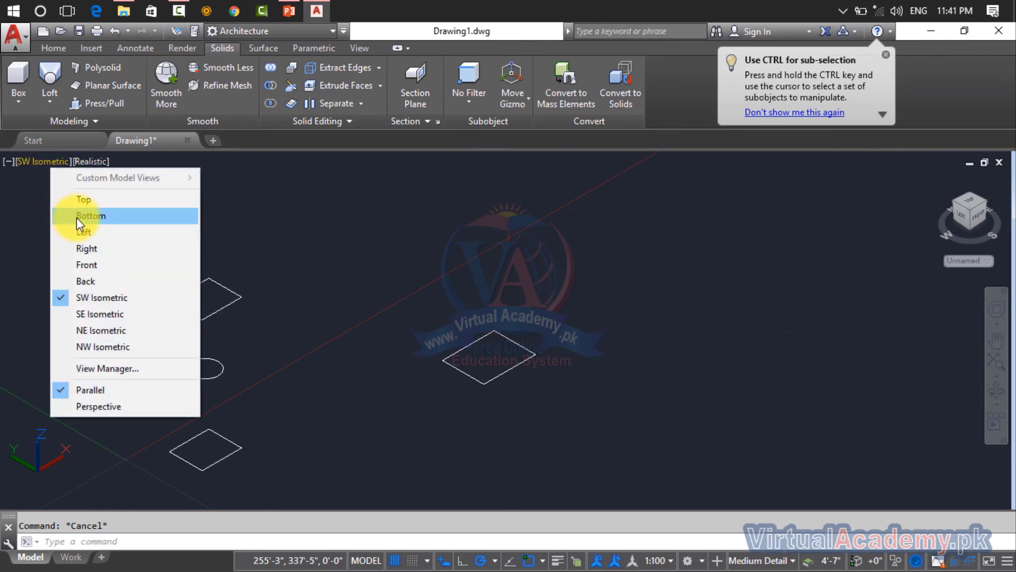
pyautogui.click(85, 264)
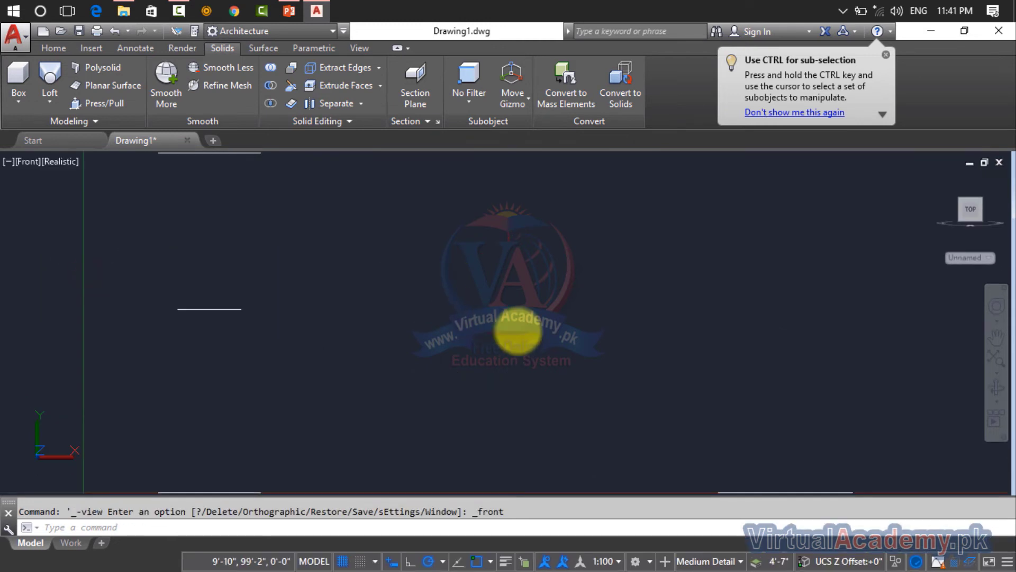
pyautogui.moveTo(288, 327); pyautogui.dragTo(379, 346, button='middle')
pyautogui.scroll(-4, 492, 325)
pyautogui.scroll(-2, 493, 326)
pyautogui.scroll(6, 500, 386)
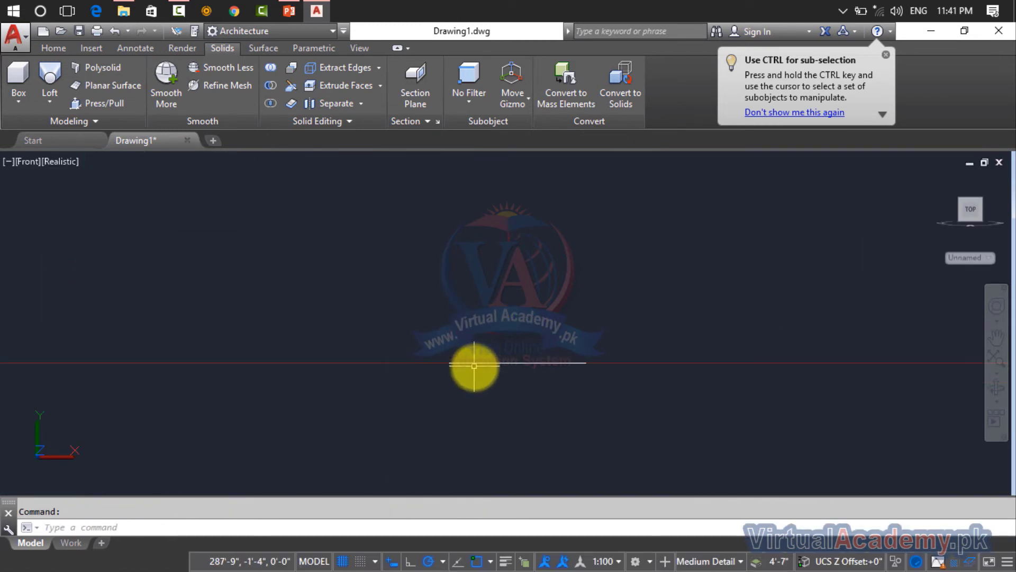
pyautogui.press('Return')
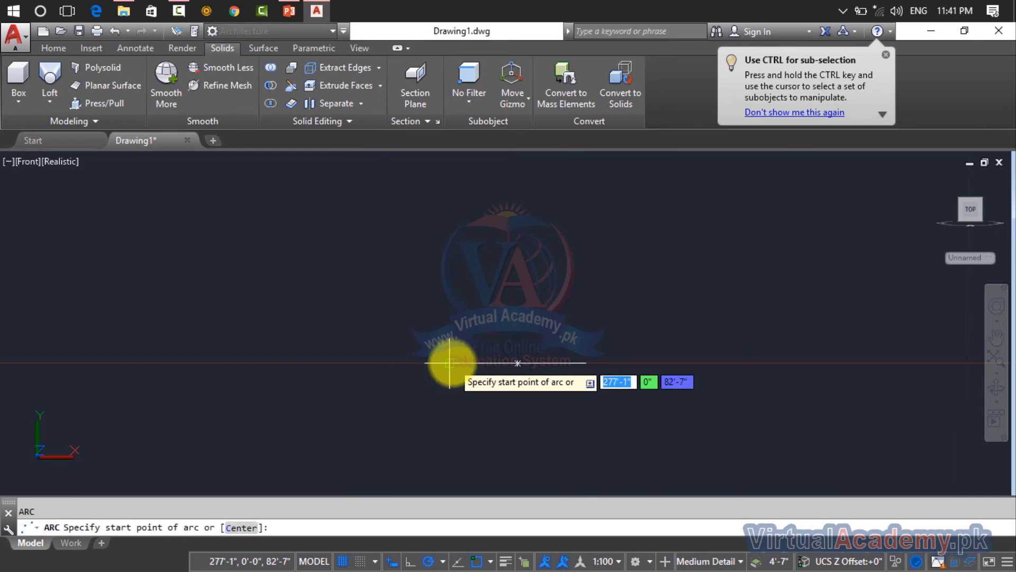
pyautogui.click(453, 362)
pyautogui.moveTo(453, 307); pyautogui.dragTo(394, 423, button='middle')
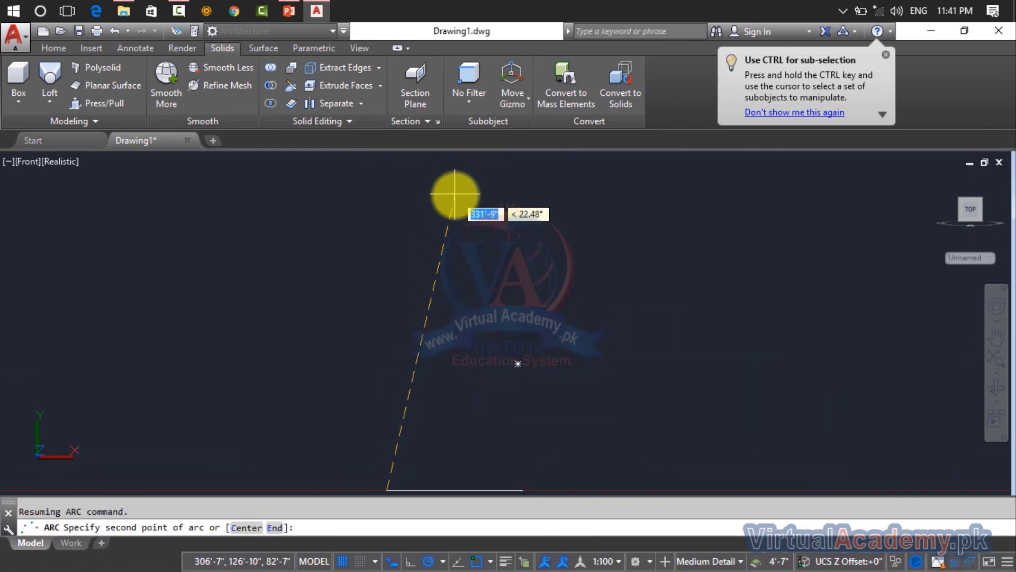
pyautogui.press('Escape')
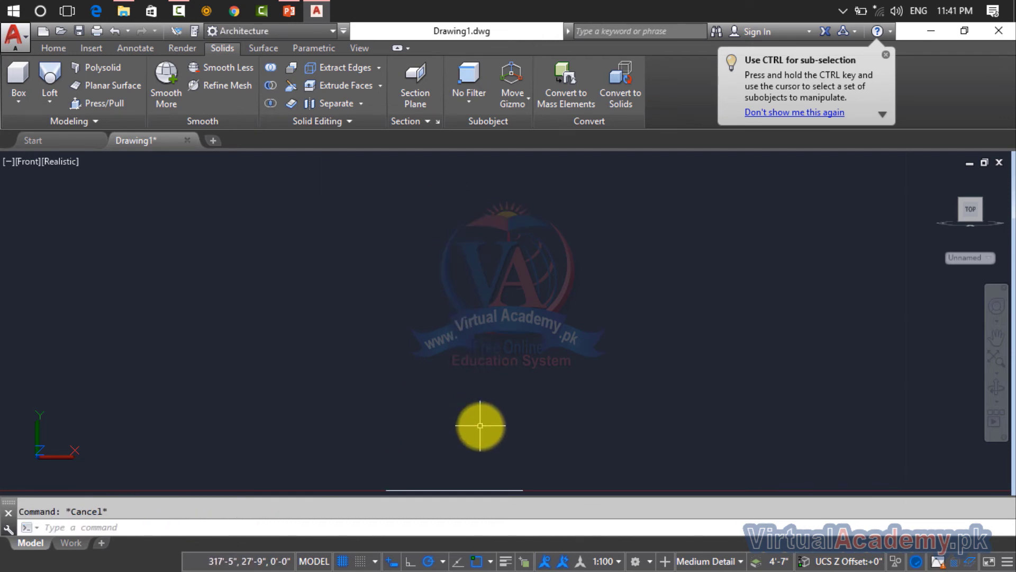
# Draw a three-point arc from the new rectangle's centre, rising and curving over toward positive X with its end pointing downward
pyautogui.write('a')
pyautogui.press('Return')
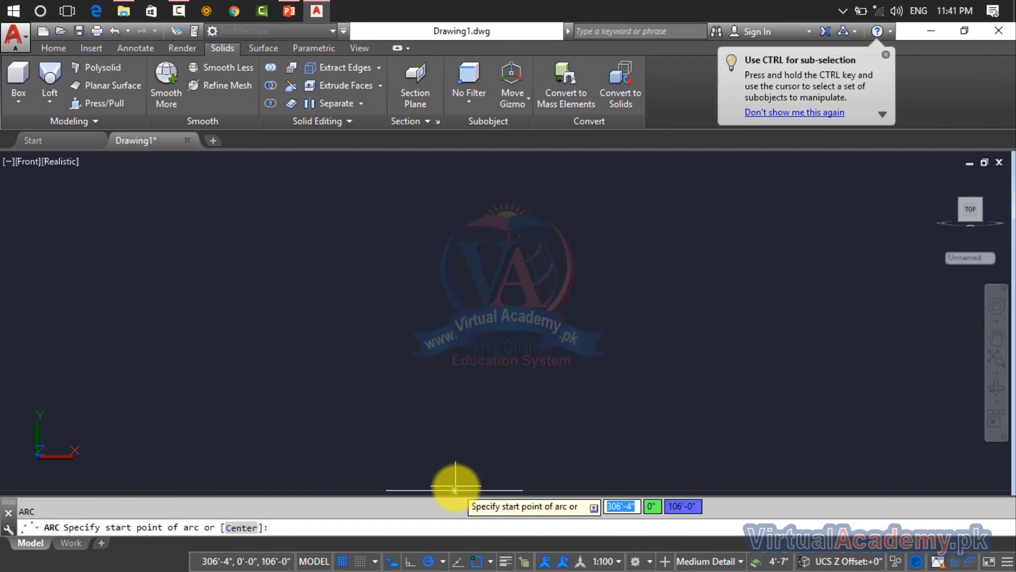
pyautogui.click(454, 490)
pyautogui.click(448, 263)
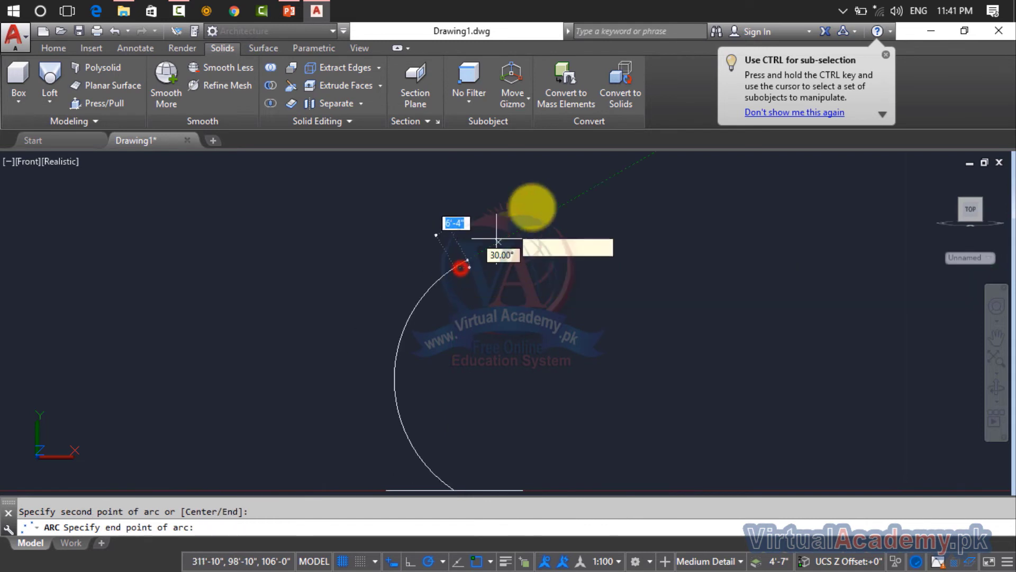
pyautogui.moveTo(547, 197); pyautogui.dragTo(476, 317, button='middle')
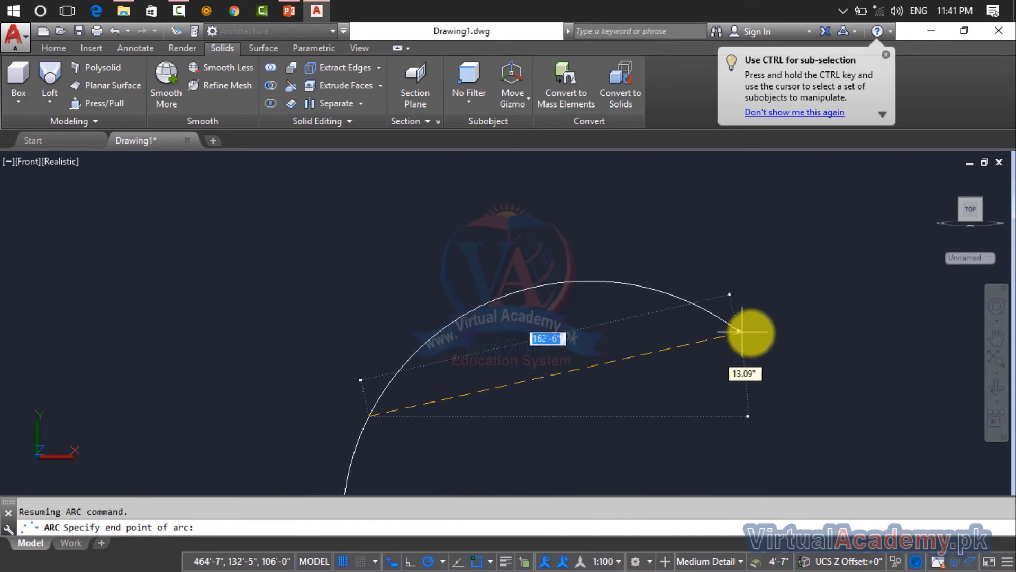
pyautogui.click(797, 376)
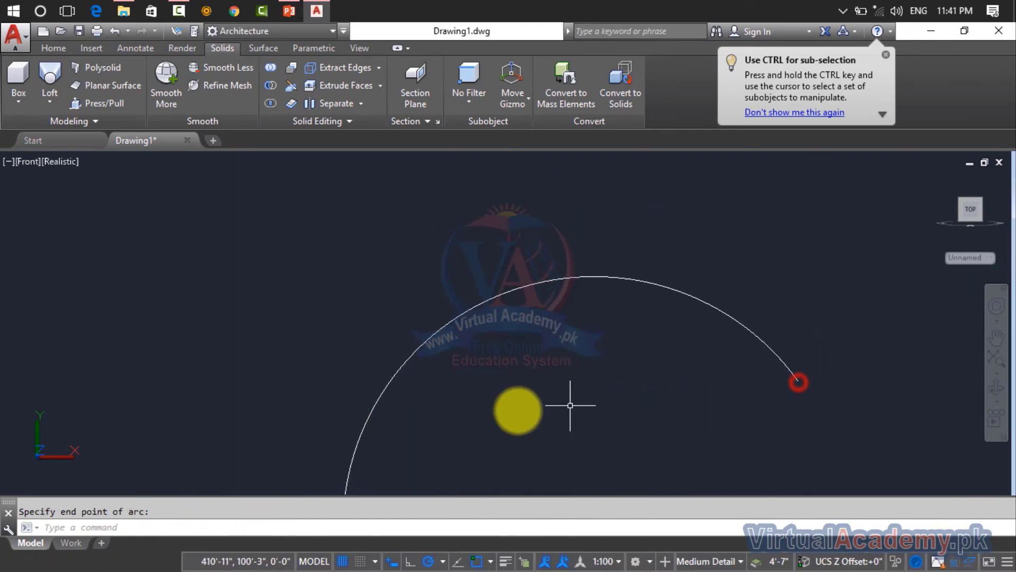
pyautogui.scroll(-3, 515, 400)
pyautogui.moveTo(515, 401); pyautogui.dragTo(551, 265, button='middle')
pyautogui.press('Escape')
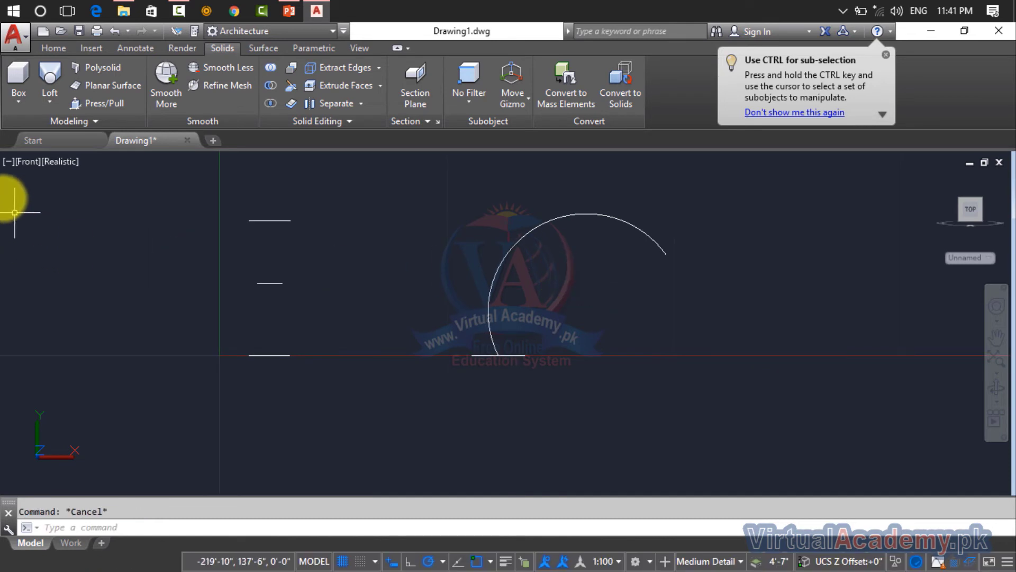
# Return the viewport to SW Isometric and set the coordinate system to World
pyautogui.click(21, 162)
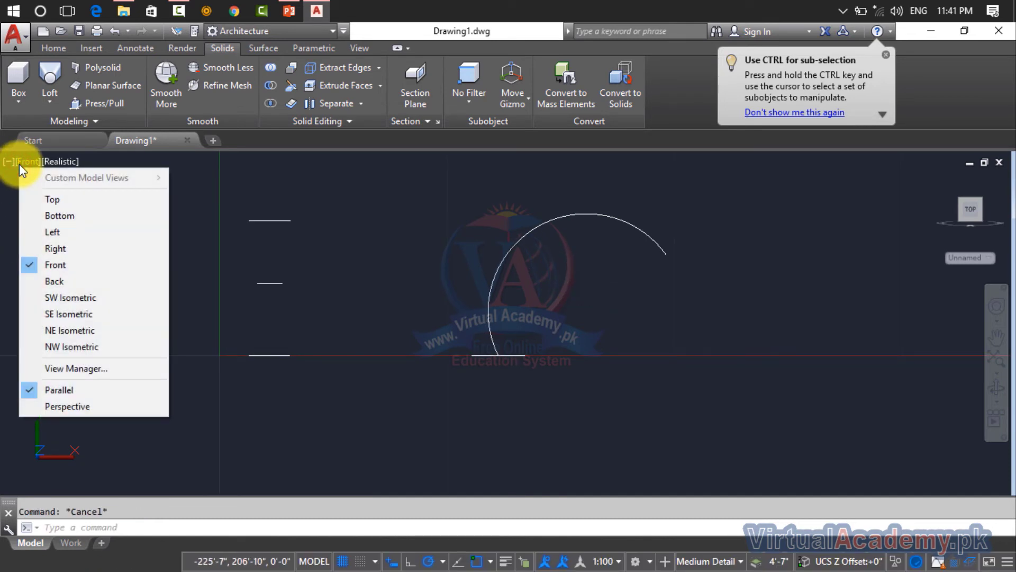
pyautogui.click(70, 299)
pyautogui.moveTo(578, 354); pyautogui.dragTo(382, 383, button='middle')
pyautogui.scroll(2, 476, 256)
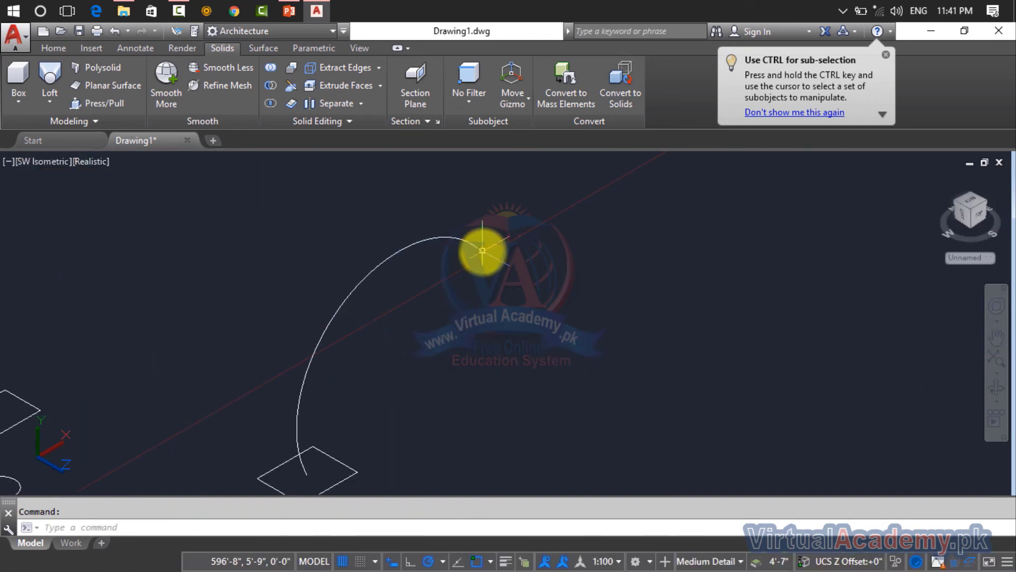
pyautogui.click(356, 50)
pyautogui.click(297, 102)
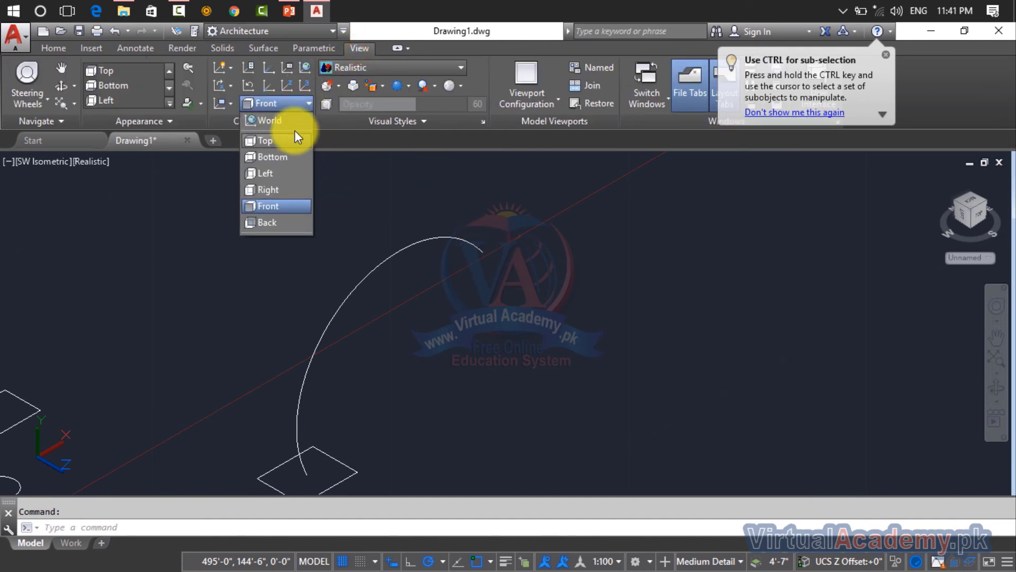
pyautogui.click(278, 125)
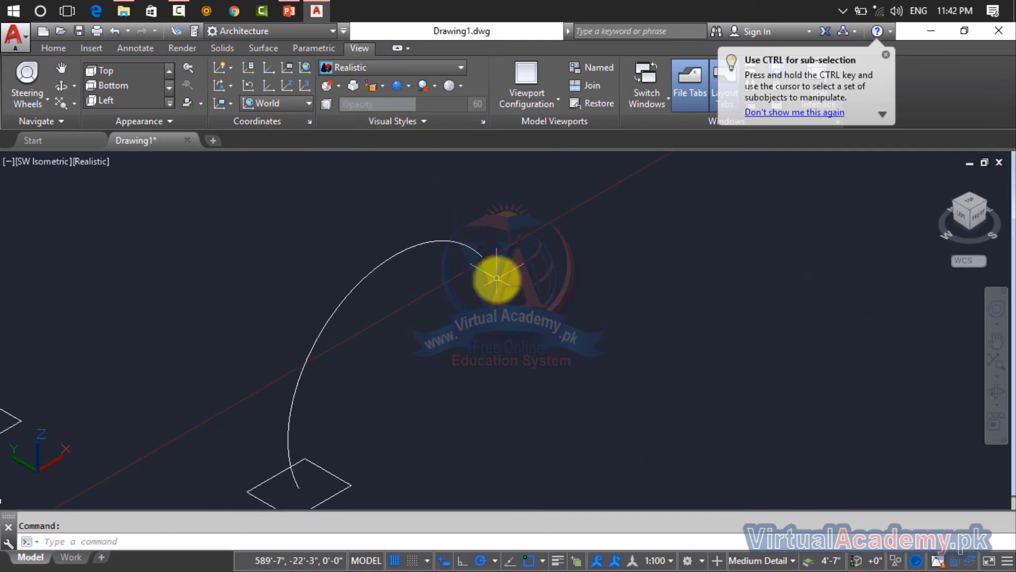
# Draw a second rectangle beside the arc's free end, larger than the one at the arc's base
pyautogui.press('Return')
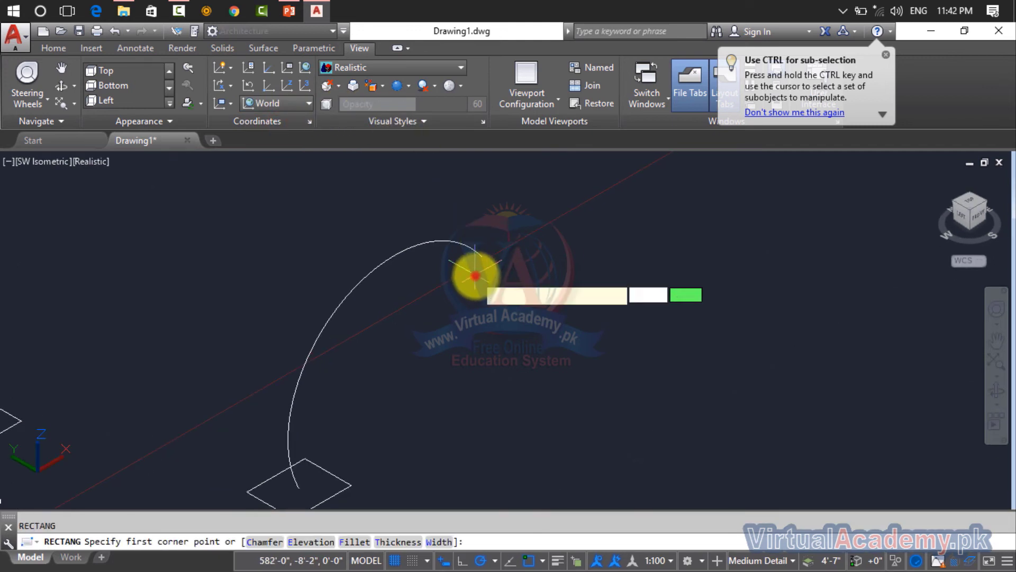
pyautogui.click(475, 274)
pyautogui.click(608, 269)
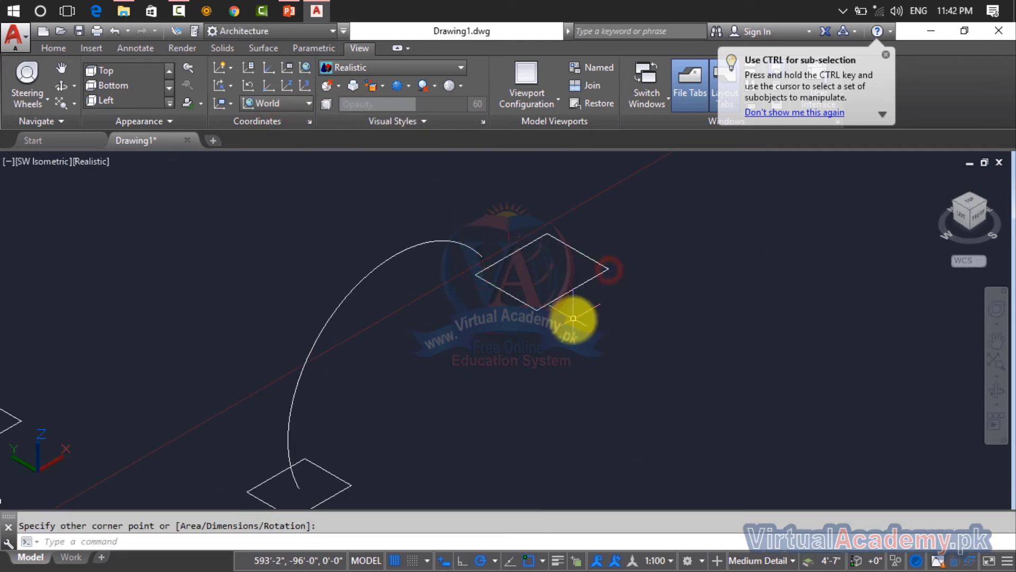
# Move the larger upper rectangle by its centre so that it is centred on the arc's free end
pyautogui.moveTo(575, 321); pyautogui.dragTo(545, 315, button='middle')
pyautogui.write('m')
pyautogui.press('Return')
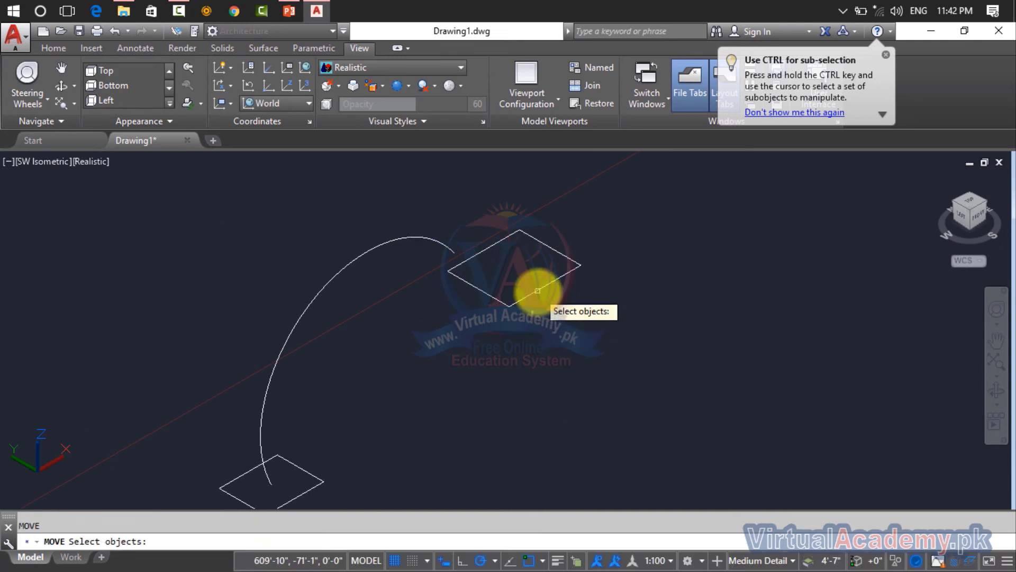
pyautogui.click(539, 290)
pyautogui.press('Return')
pyautogui.click(514, 268)
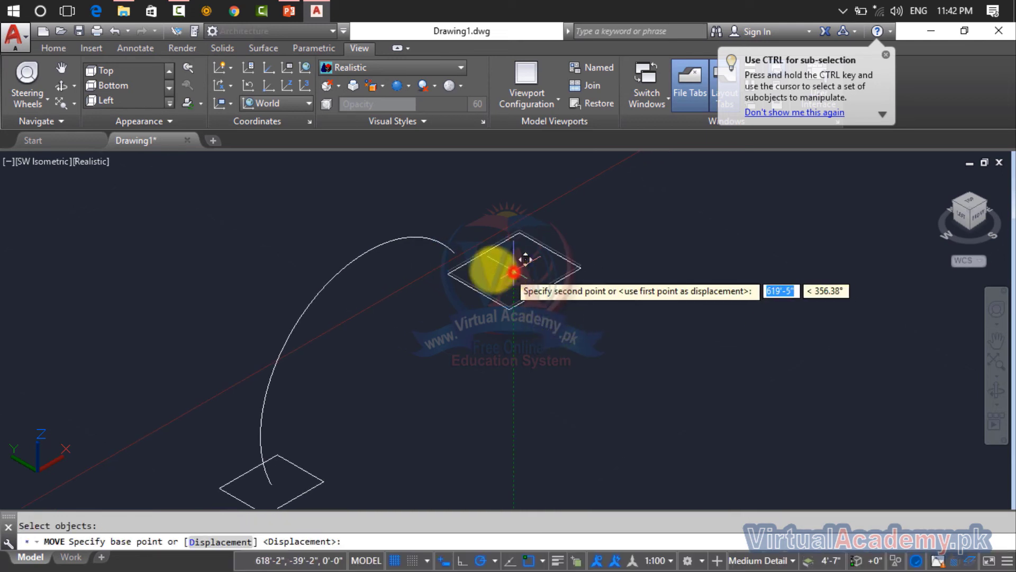
pyautogui.click(452, 255)
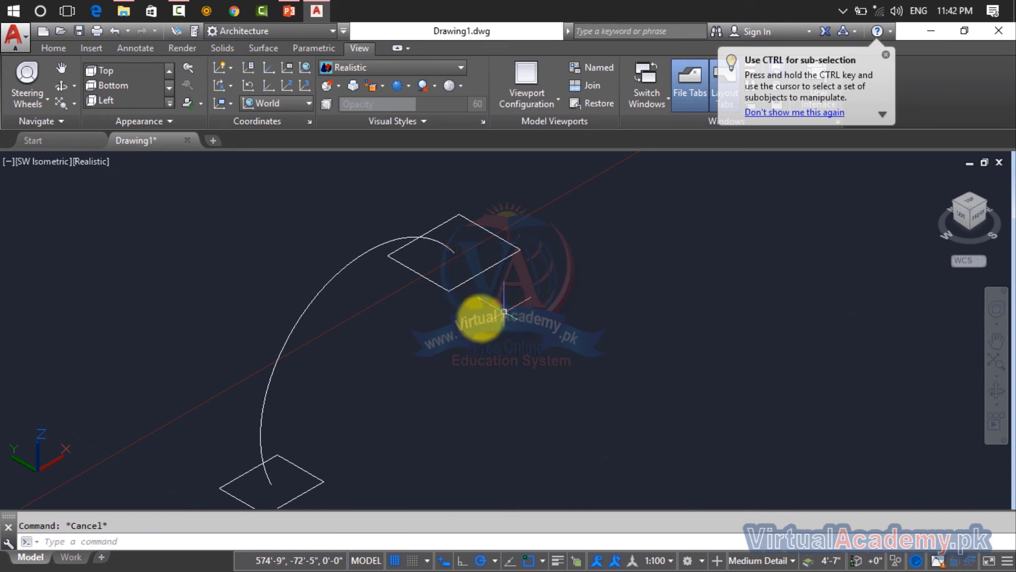
# Loft the lower rectangle to the upper one using the arc as the path, and undo that loft
pyautogui.click(138, 48)
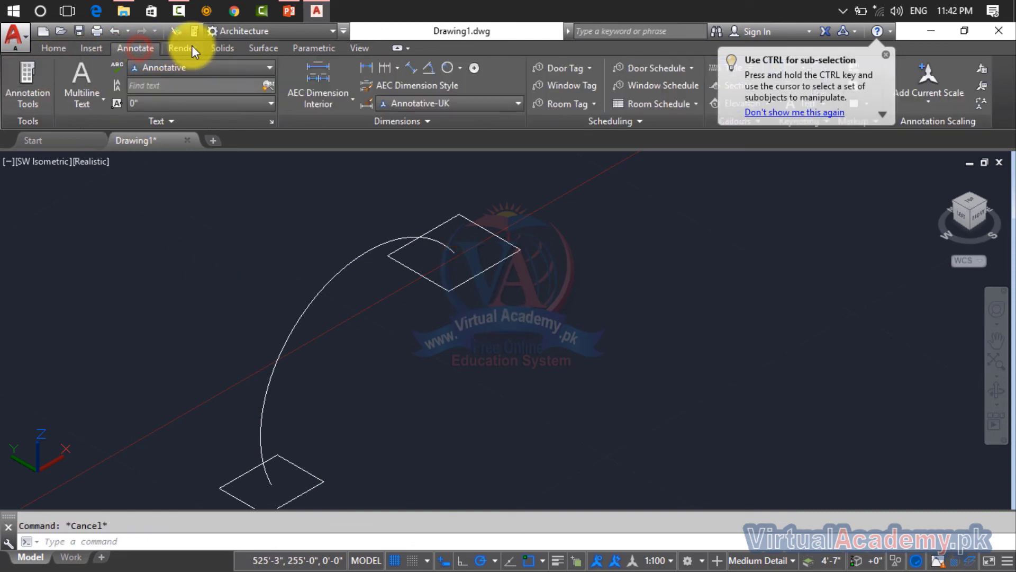
pyautogui.click(208, 47)
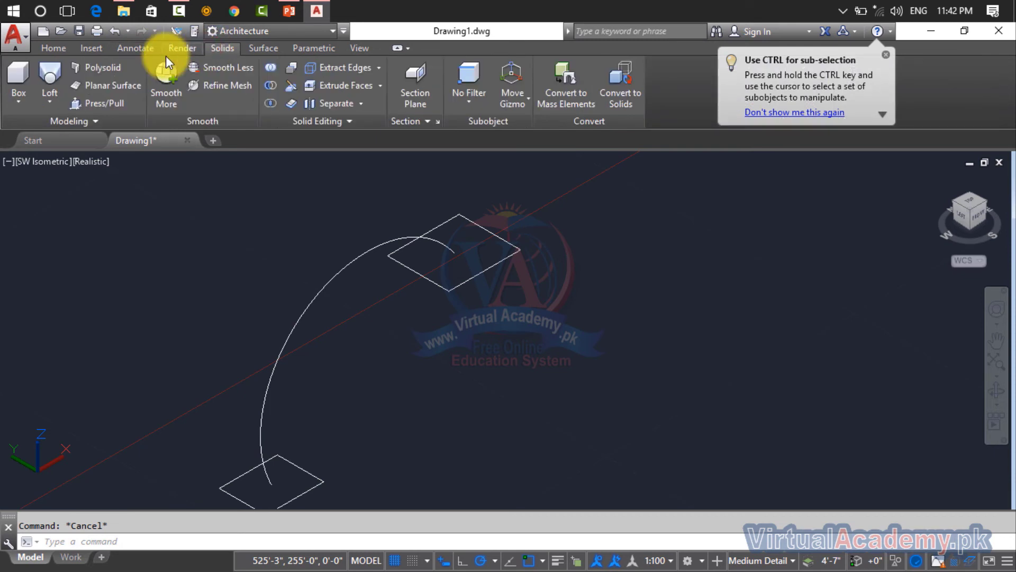
pyautogui.click(56, 101)
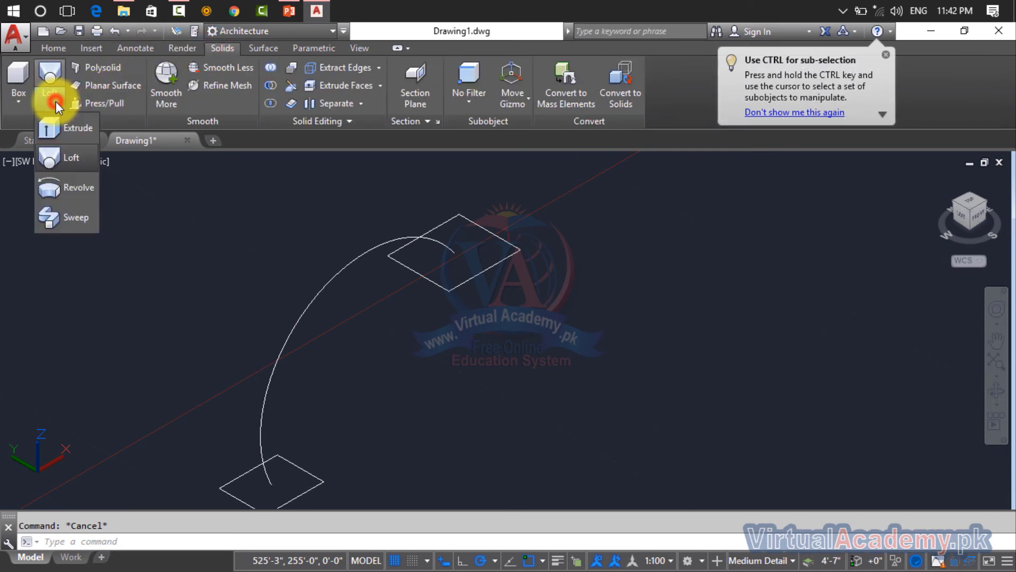
pyautogui.click(68, 160)
pyautogui.click(312, 474)
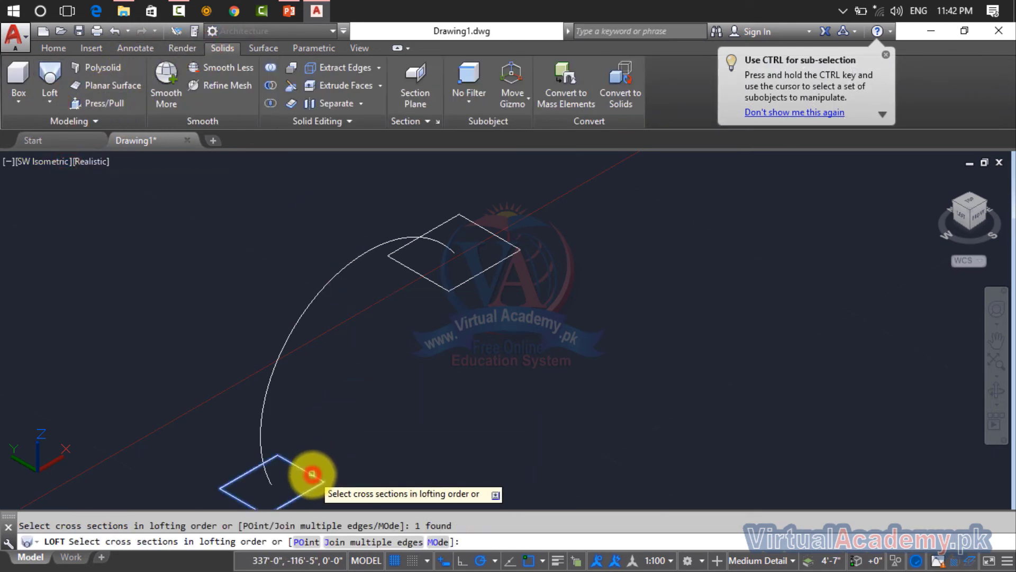
pyautogui.click(421, 276)
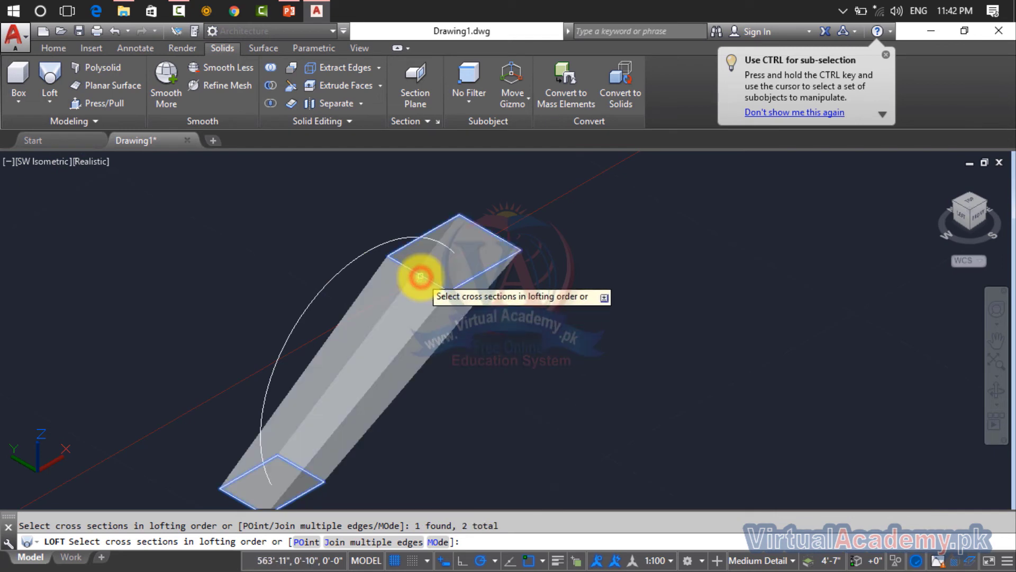
pyautogui.press('Return')
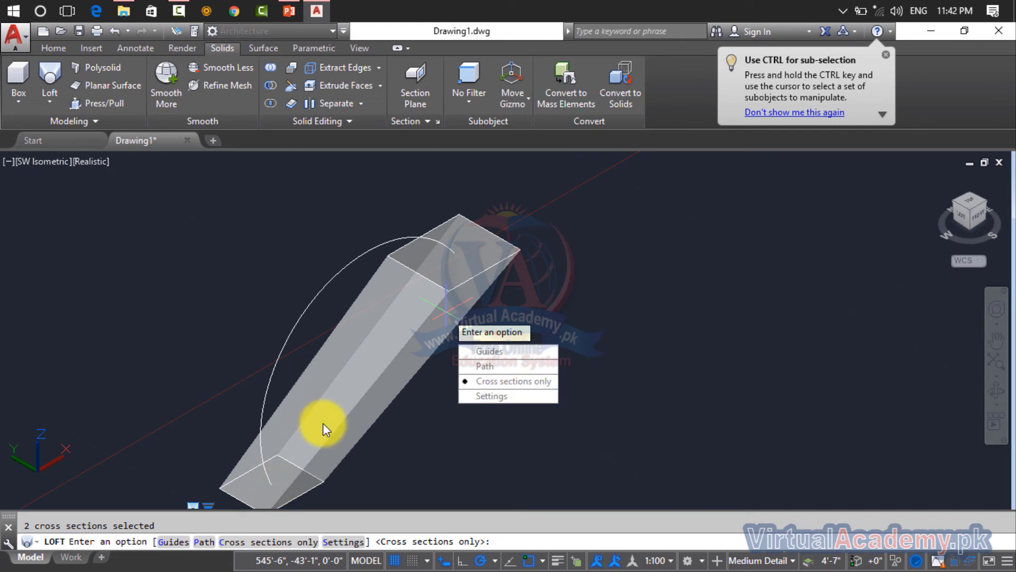
pyautogui.click(491, 366)
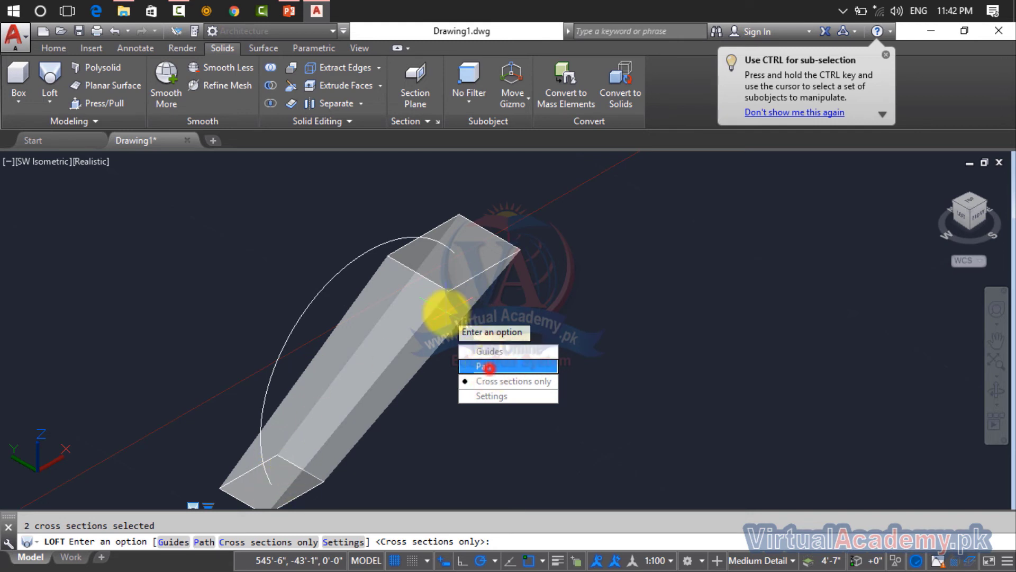
pyautogui.click(325, 284)
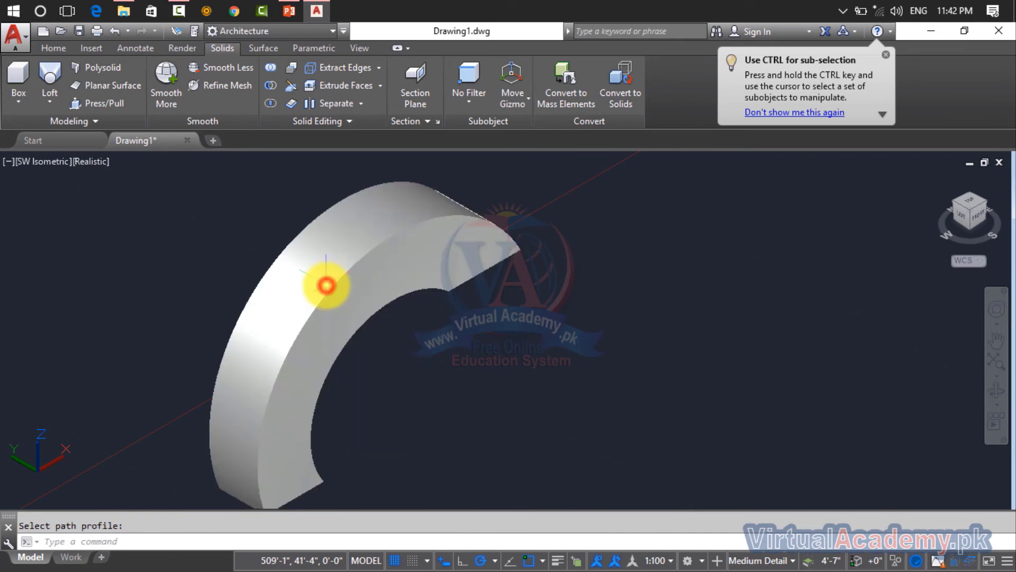
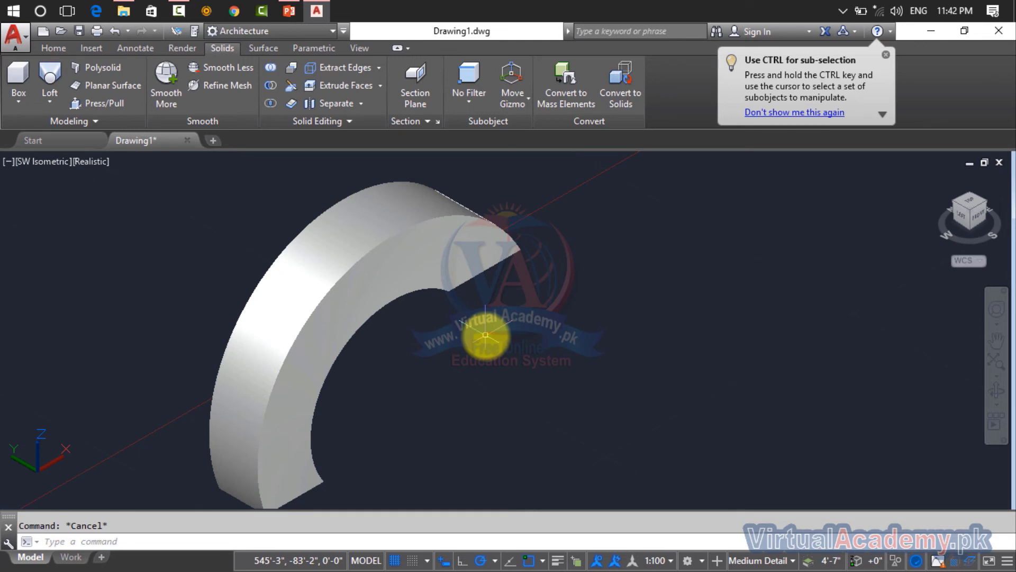
pyautogui.hotkey('ctrl', 'z')
pyautogui.moveTo(470, 335); pyautogui.dragTo(484, 281, button='middle')
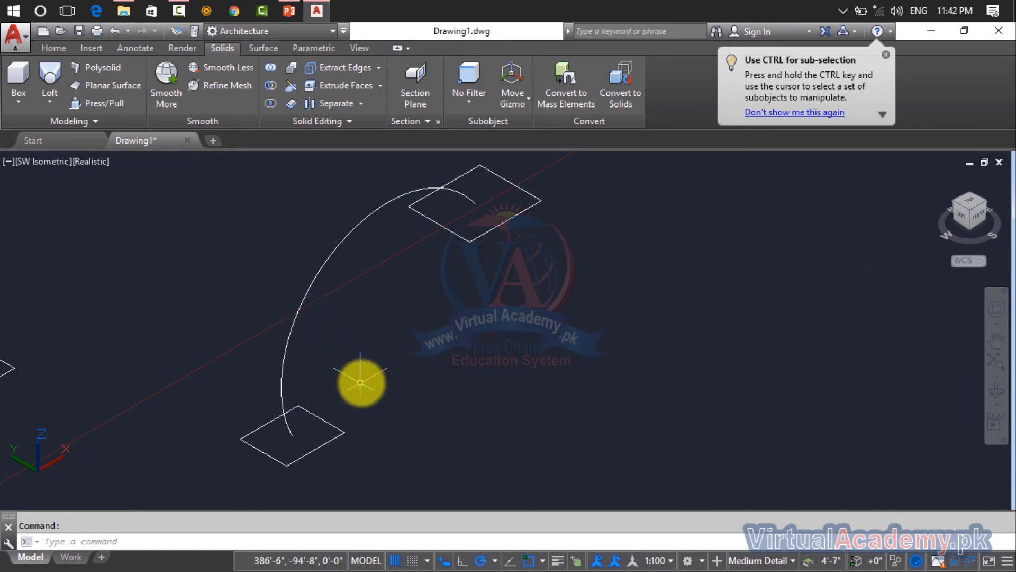
# Set the coordinate system to Left and try to draw a three-point arc from the lower rectangle's corner toward the upper rectangle
pyautogui.click(359, 47)
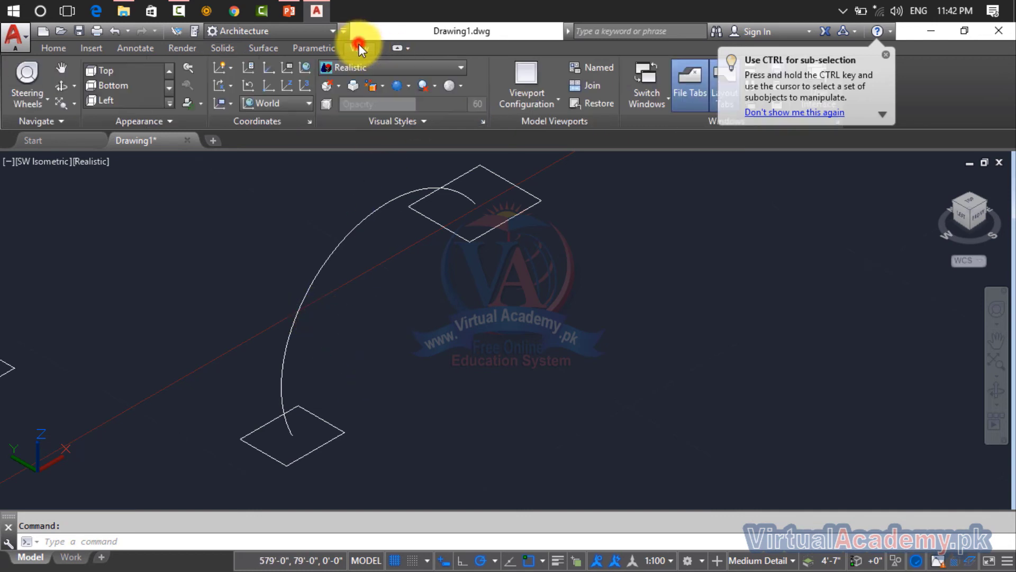
pyautogui.click(297, 106)
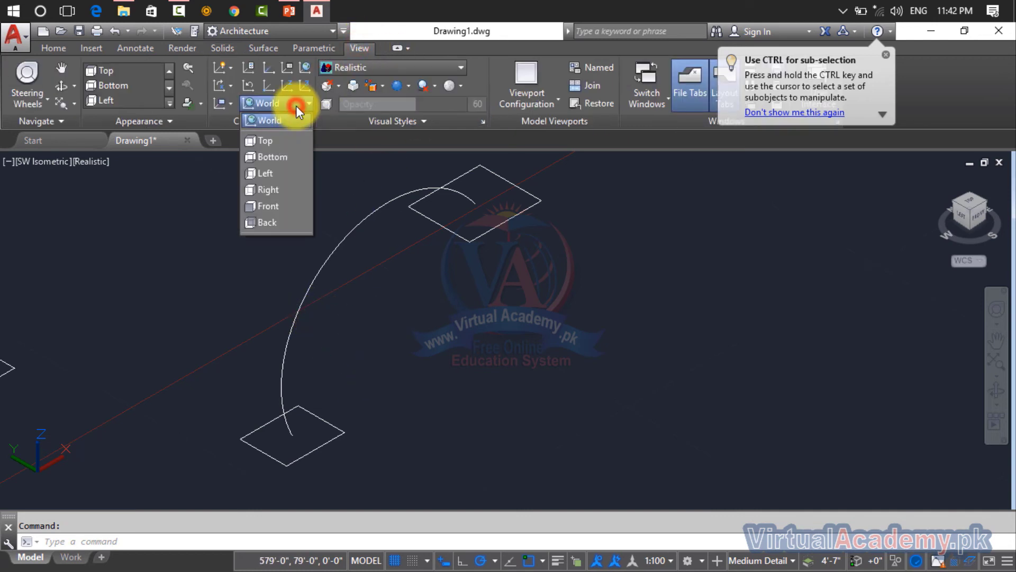
pyautogui.click(286, 177)
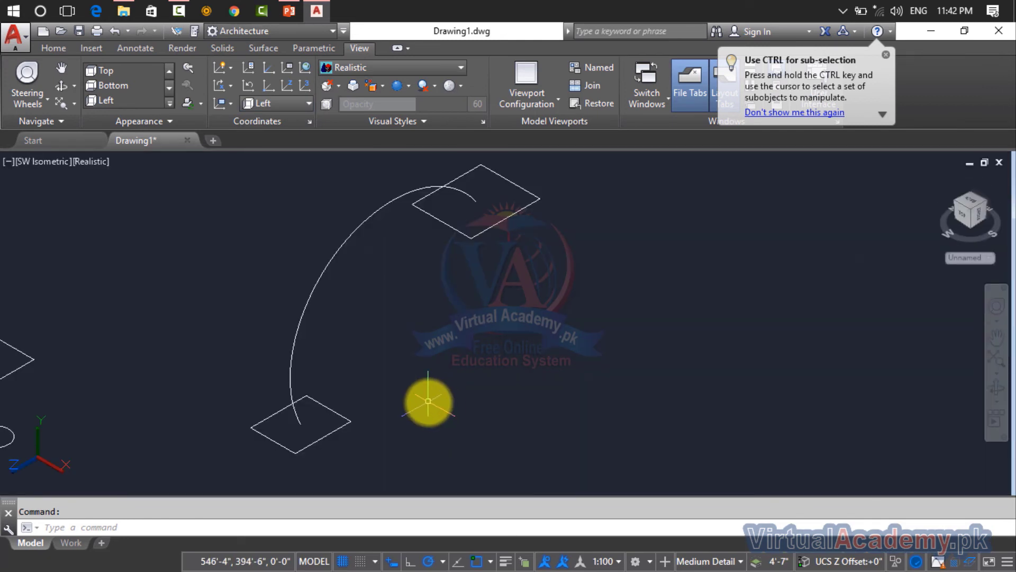
pyautogui.write('A')
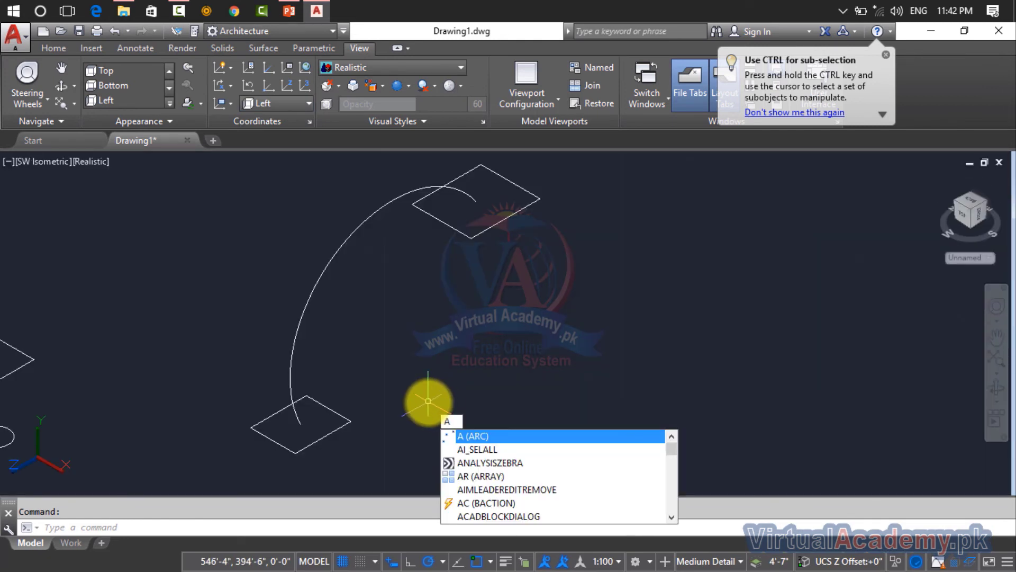
pyautogui.press('Return')
pyautogui.click(343, 421)
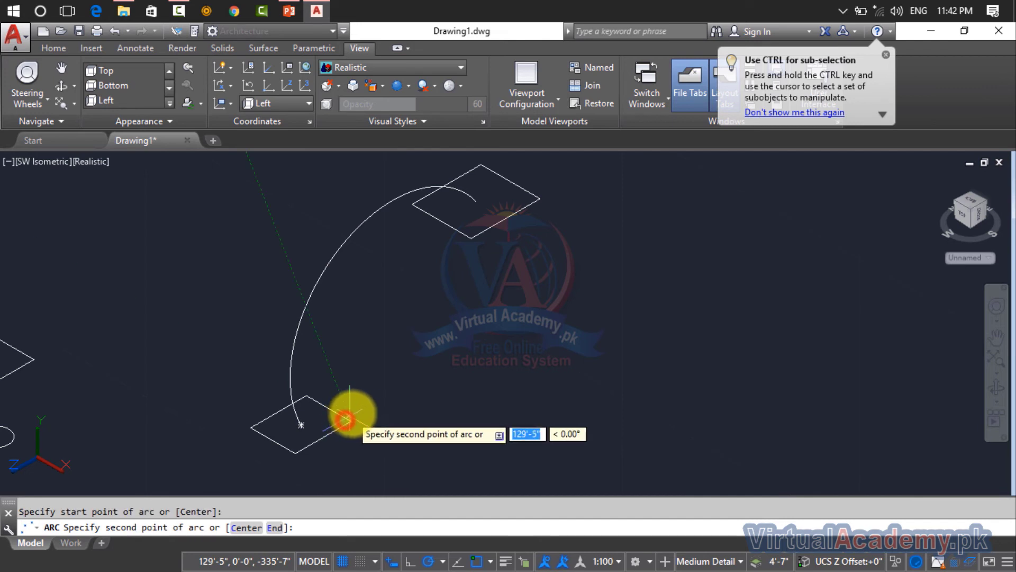
pyautogui.click(383, 321)
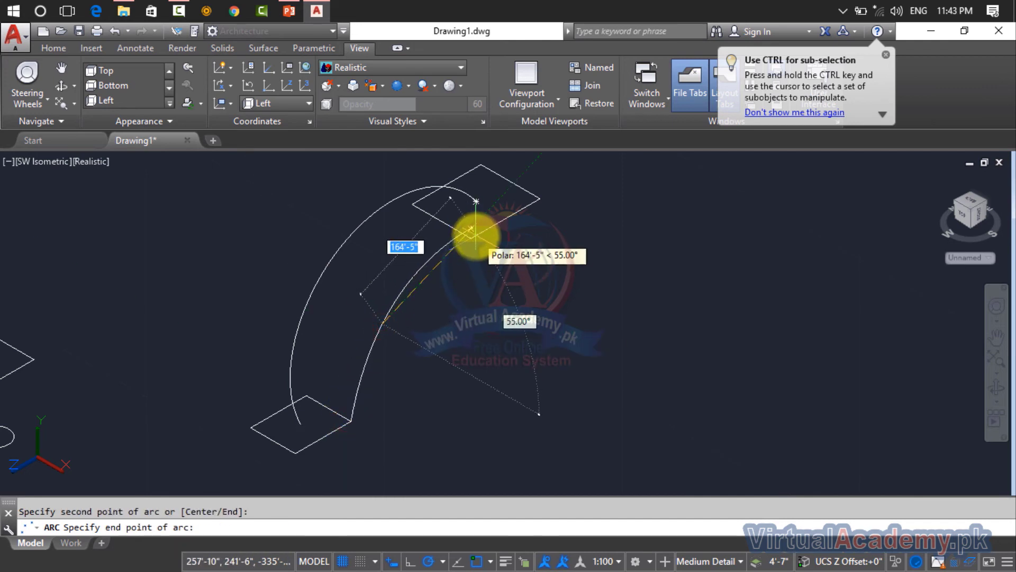
pyautogui.scroll(4, 467, 230)
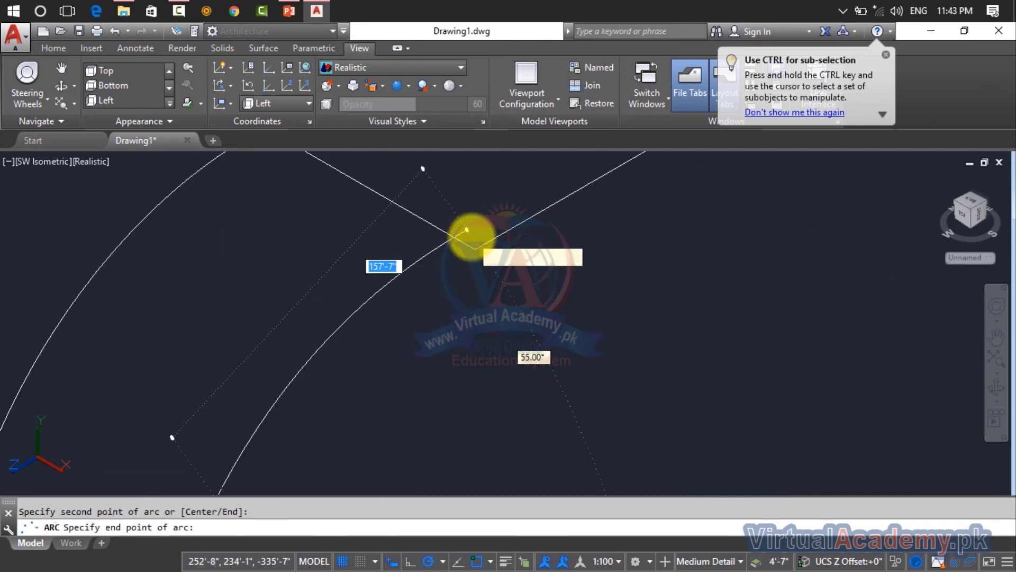
pyautogui.scroll(2, 467, 230)
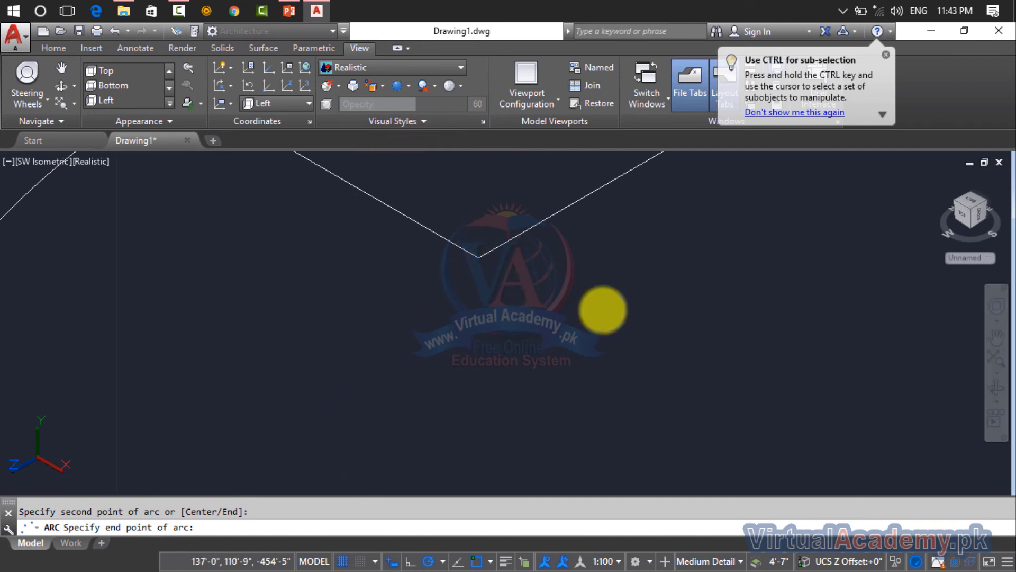
pyautogui.click(617, 386)
pyautogui.scroll(-3, 535, 339)
pyautogui.moveTo(528, 334); pyautogui.dragTo(513, 271, button='middle')
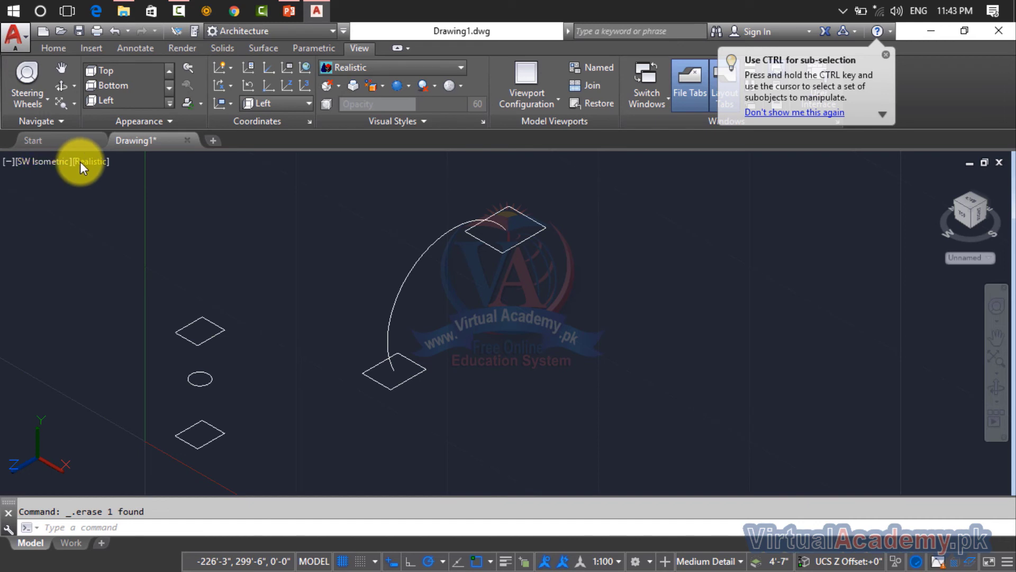
# Set the coordinate system to Top and switch the viewport to the Front view, framing the rectangles and arc
pyautogui.click(65, 160)
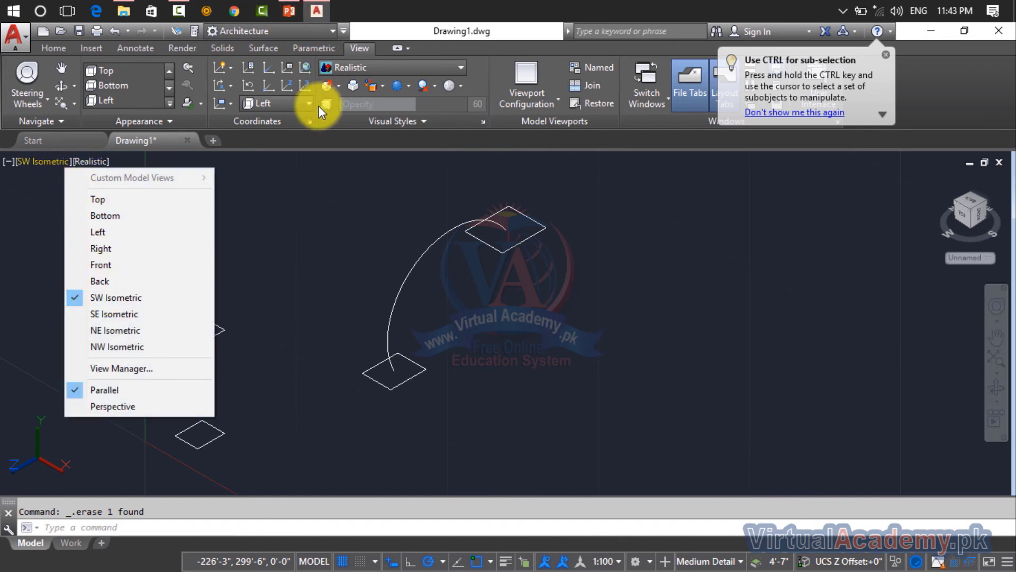
pyautogui.click(299, 105)
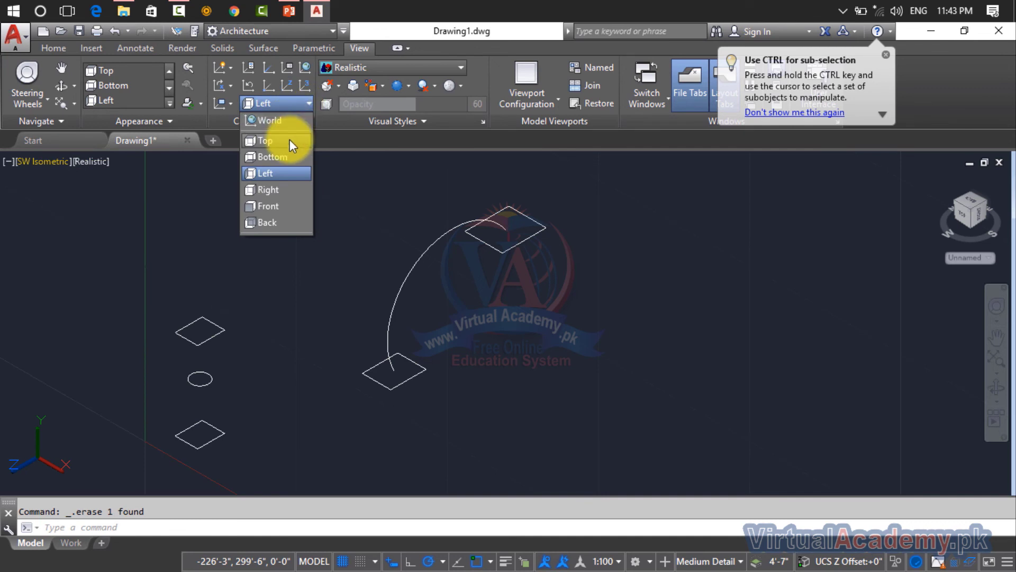
pyautogui.click(290, 140)
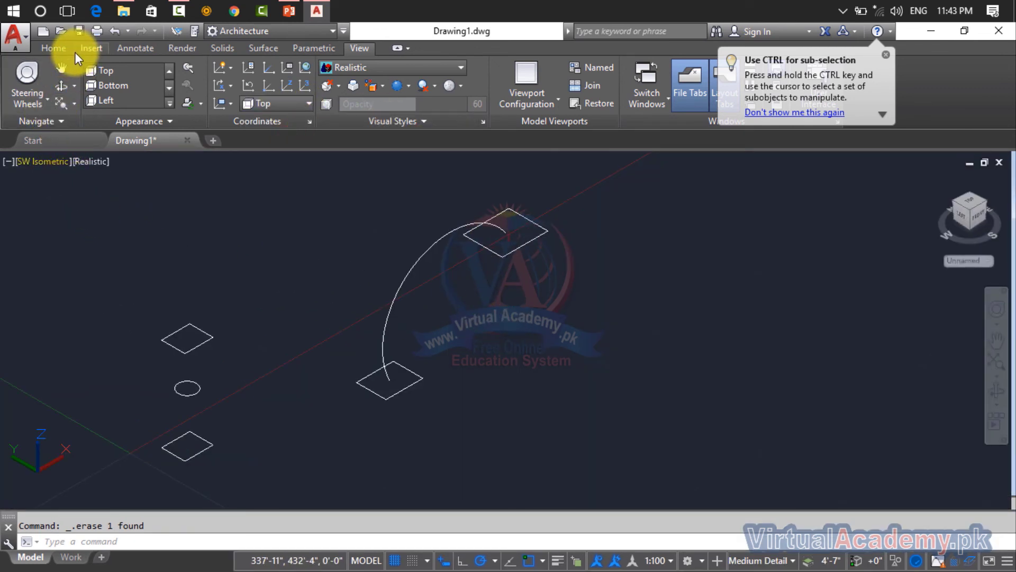
pyautogui.click(46, 161)
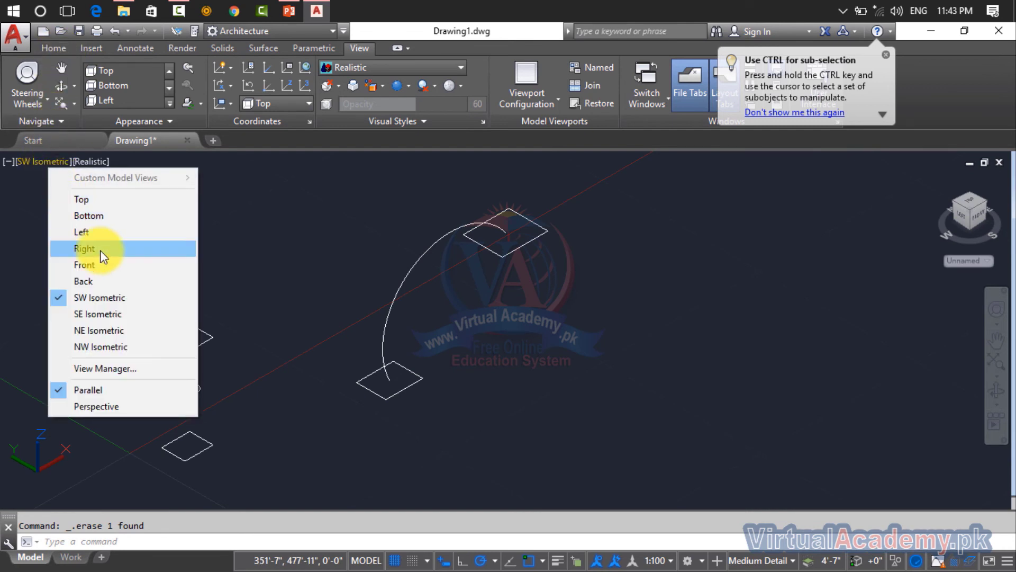
pyautogui.click(100, 264)
pyautogui.scroll(-6, 625, 347)
pyautogui.moveTo(618, 346); pyautogui.dragTo(381, 267, button='middle')
pyautogui.scroll(4, 352, 285)
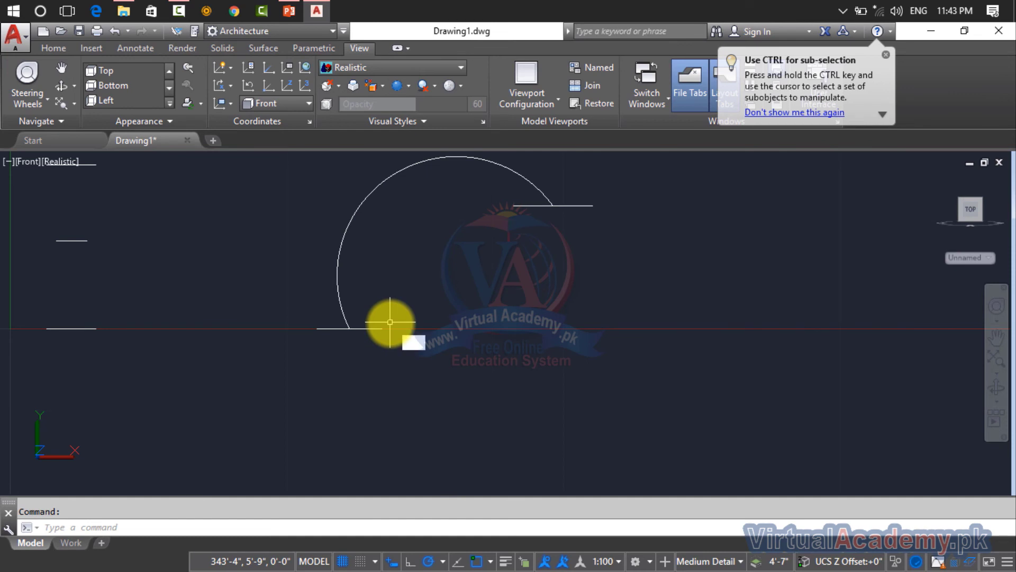
# Draw a three-point arc inside the existing one, from the lower rectangle's right end to the upper rectangle's left end
pyautogui.press('Return')
pyautogui.click(349, 328)
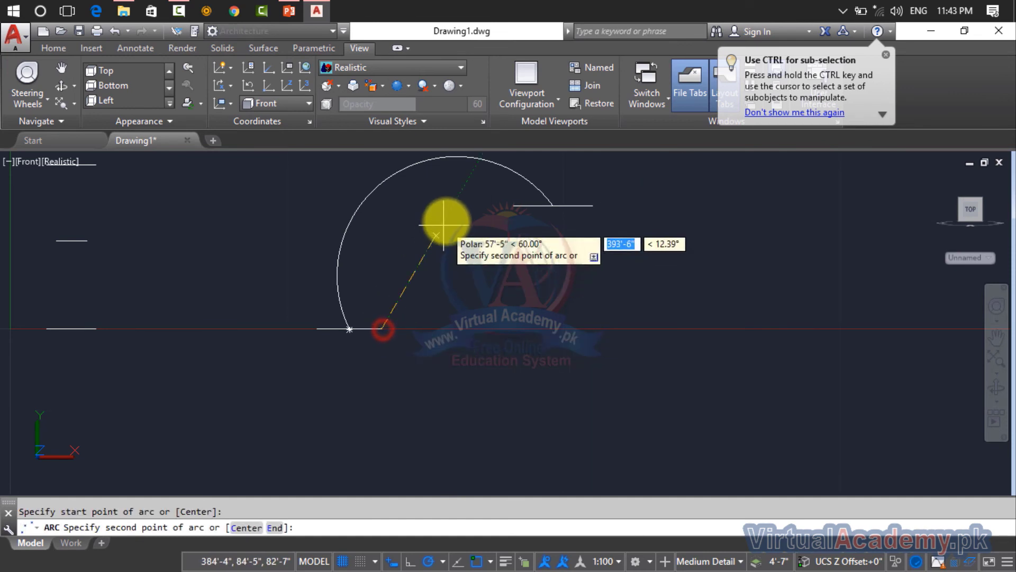
pyautogui.click(451, 213)
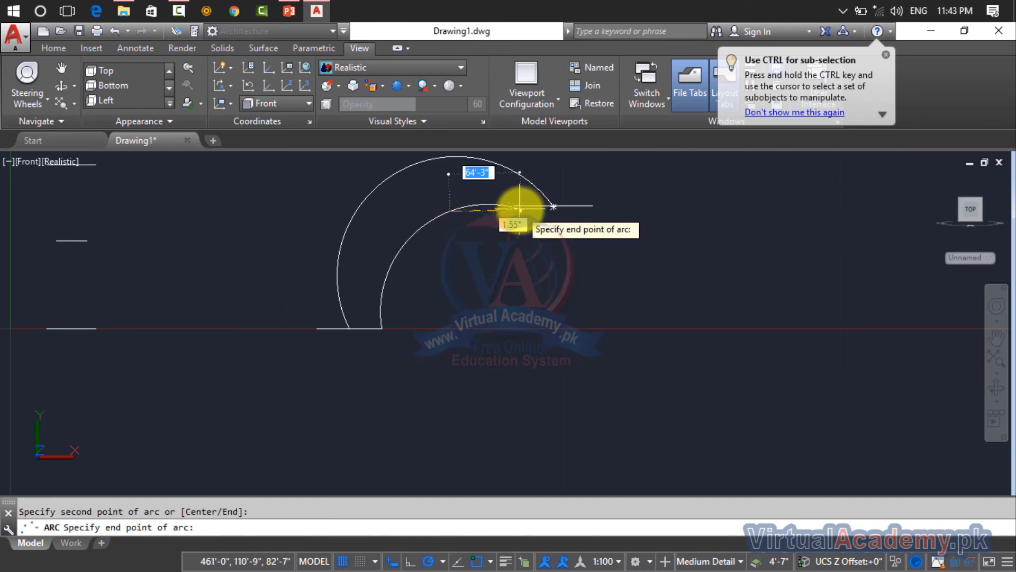
pyautogui.scroll(3, 518, 208)
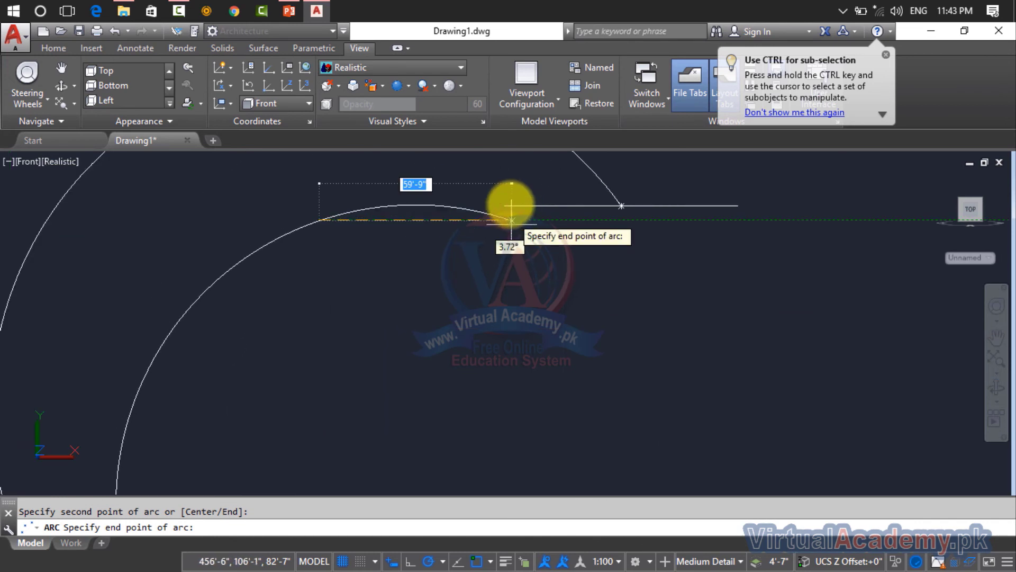
pyautogui.click(504, 204)
# Draw a three-point arc outside the existing one, from the lower rectangle's left end to the upper rectangle's right end
pyautogui.scroll(-5, 438, 256)
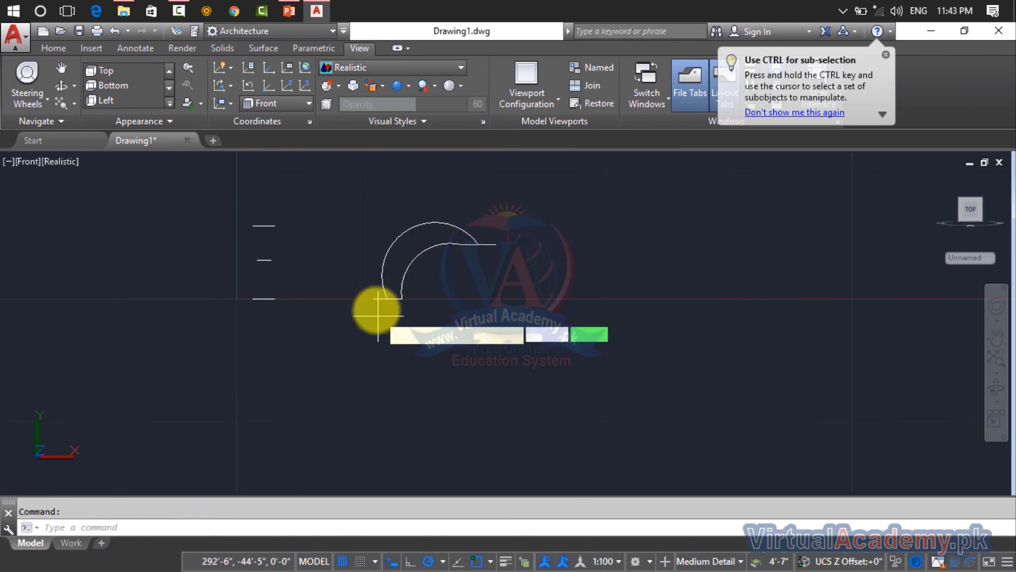
pyautogui.press('Return')
pyautogui.click(374, 298)
pyautogui.click(374, 214)
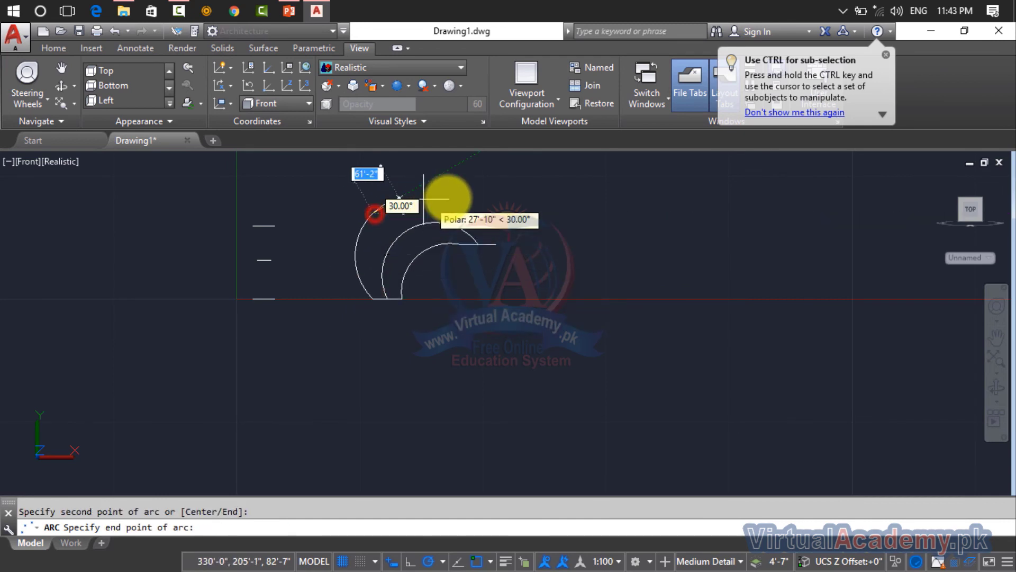
pyautogui.scroll(5, 495, 243)
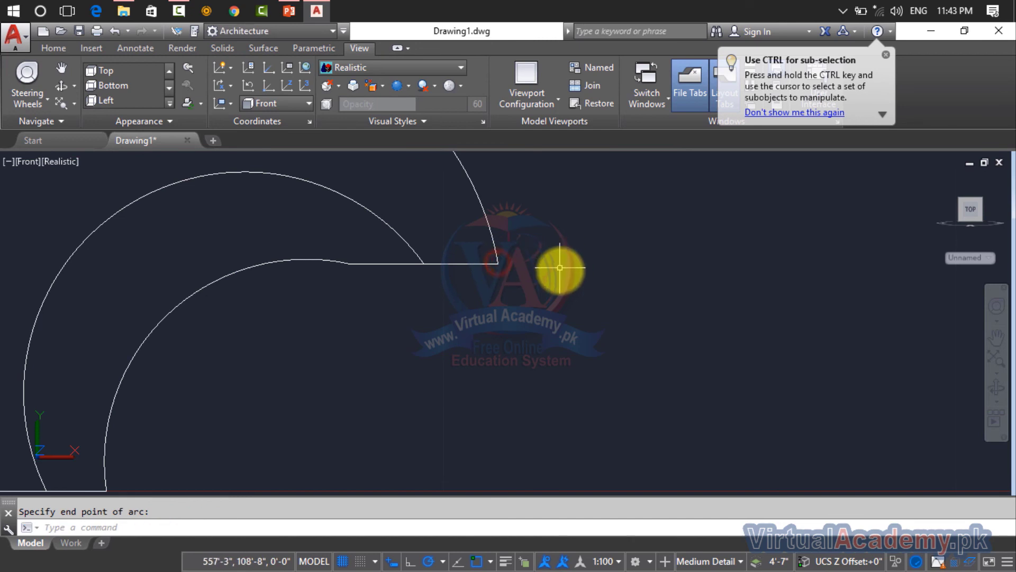
pyautogui.scroll(-5, 558, 265)
pyautogui.press('Escape')
# Return the viewport from the Front view to SW Isometric
pyautogui.click(26, 162)
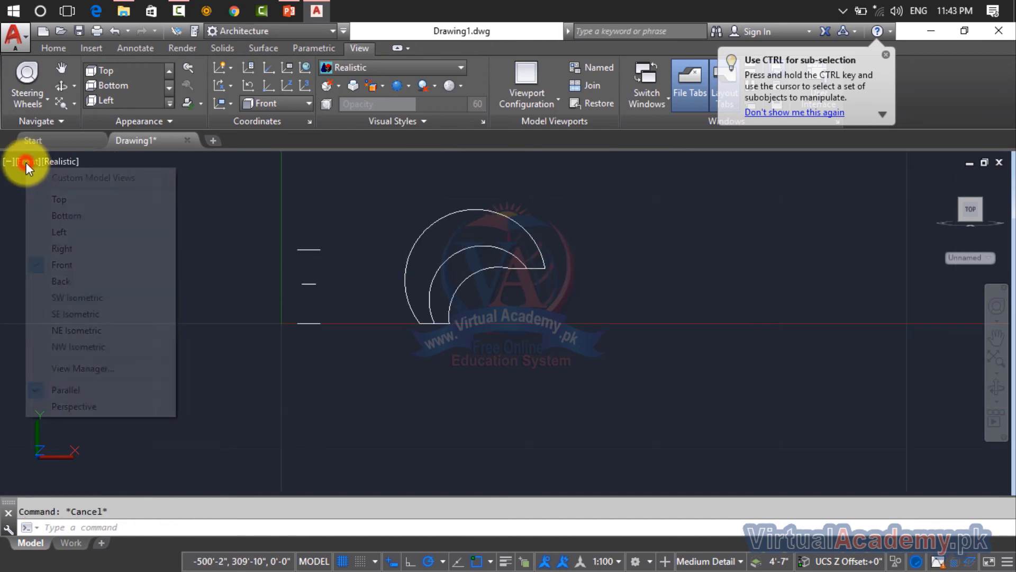
pyautogui.click(77, 298)
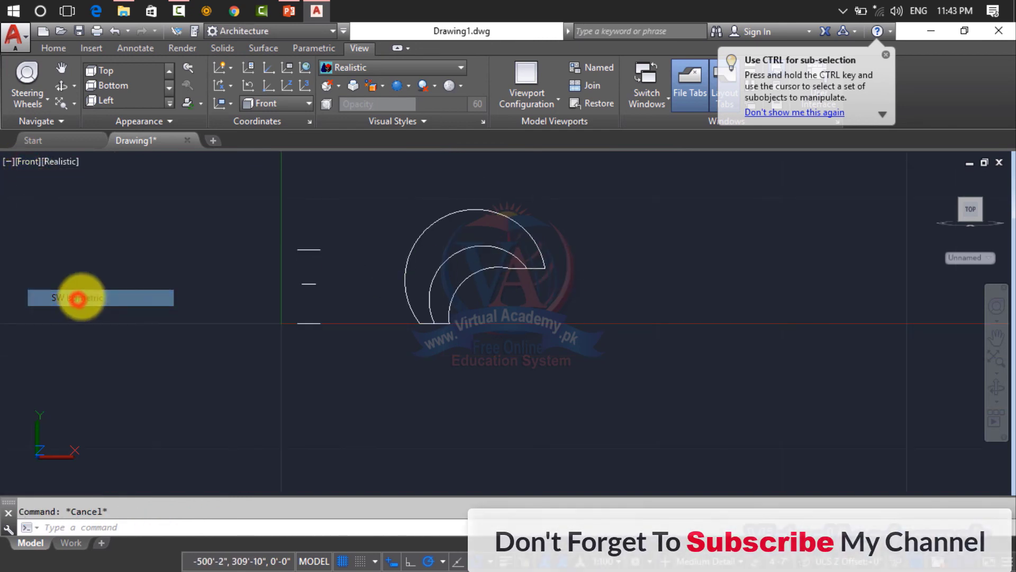
# Try to stretch the outer arc's lower end to the lower rectangle's right corner, and undo the grip edit
pyautogui.scroll(2, 540, 328)
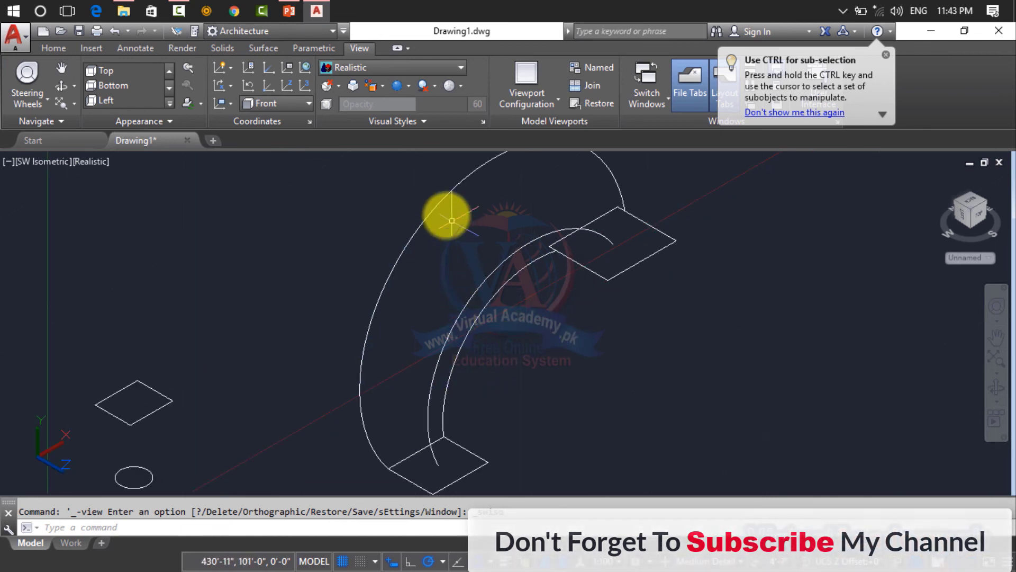
pyautogui.click(435, 210)
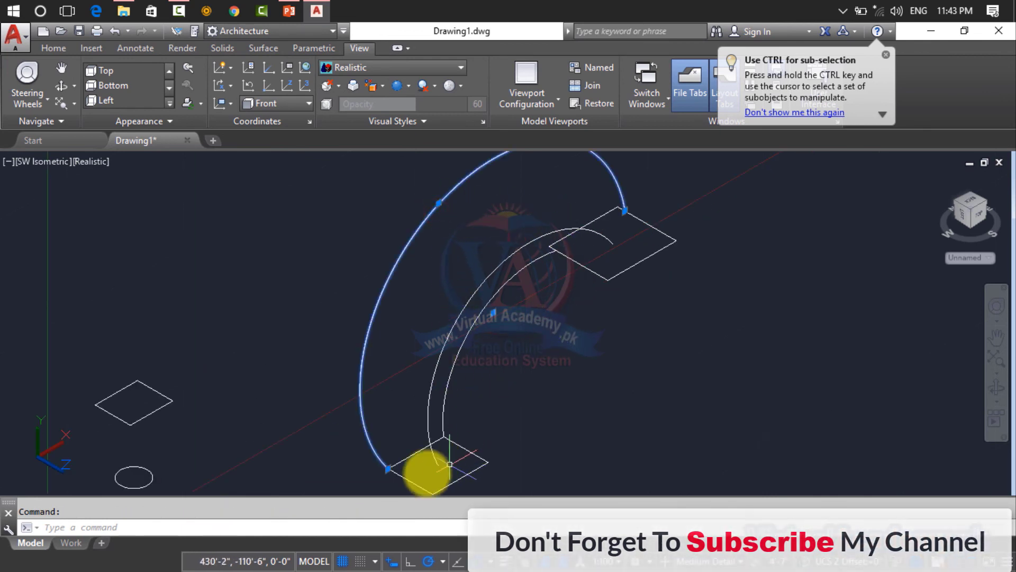
pyautogui.moveTo(405, 448); pyautogui.dragTo(416, 329, button='middle')
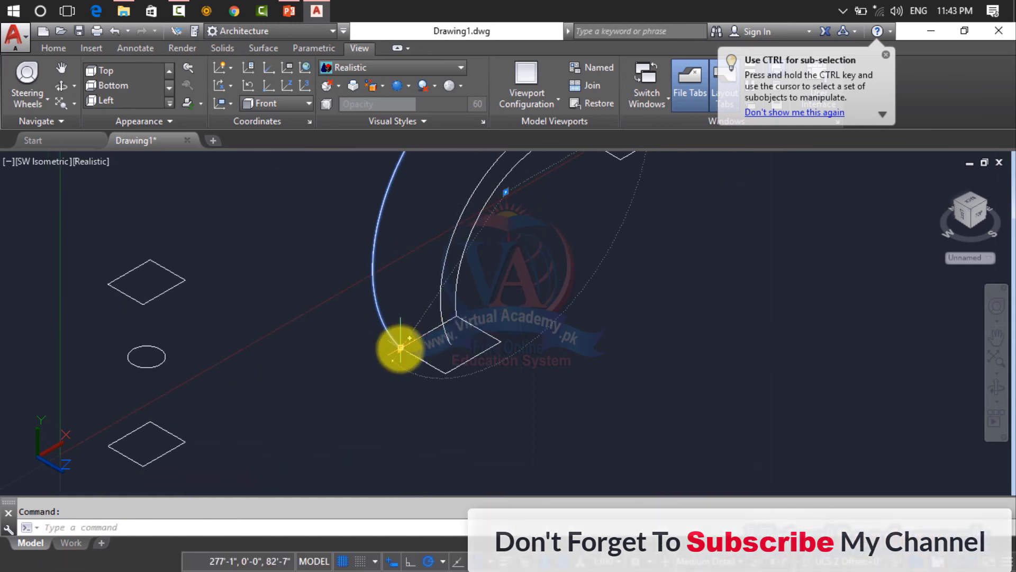
pyautogui.click(400, 347)
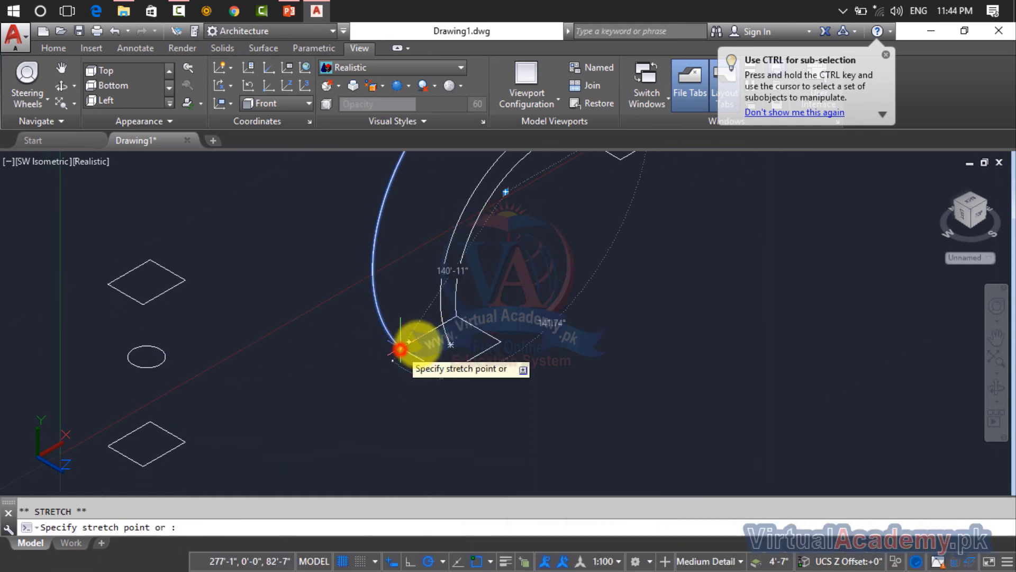
pyautogui.click(500, 341)
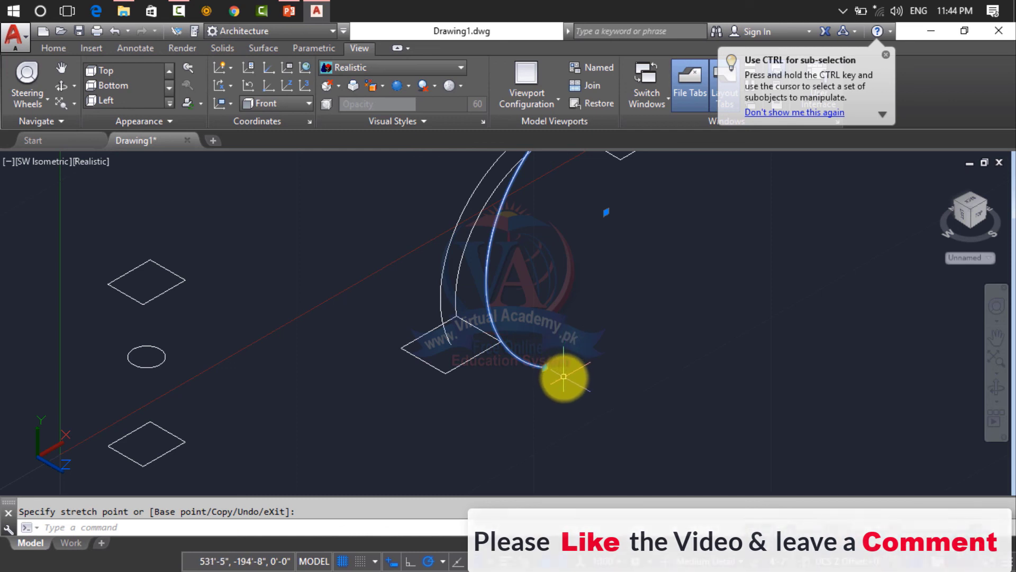
pyautogui.hotkey('ctrl', 'z')
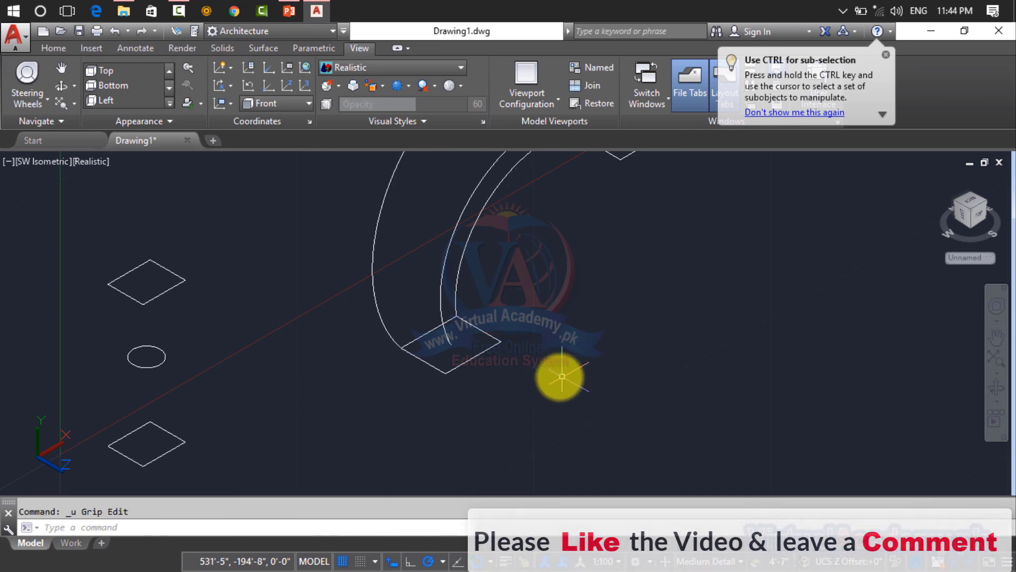
# Move the outer arc from the lower rectangle's left corner to its front corner
pyautogui.press('Return')
pyautogui.click(398, 349)
pyautogui.press('Return')
pyautogui.click(401, 350)
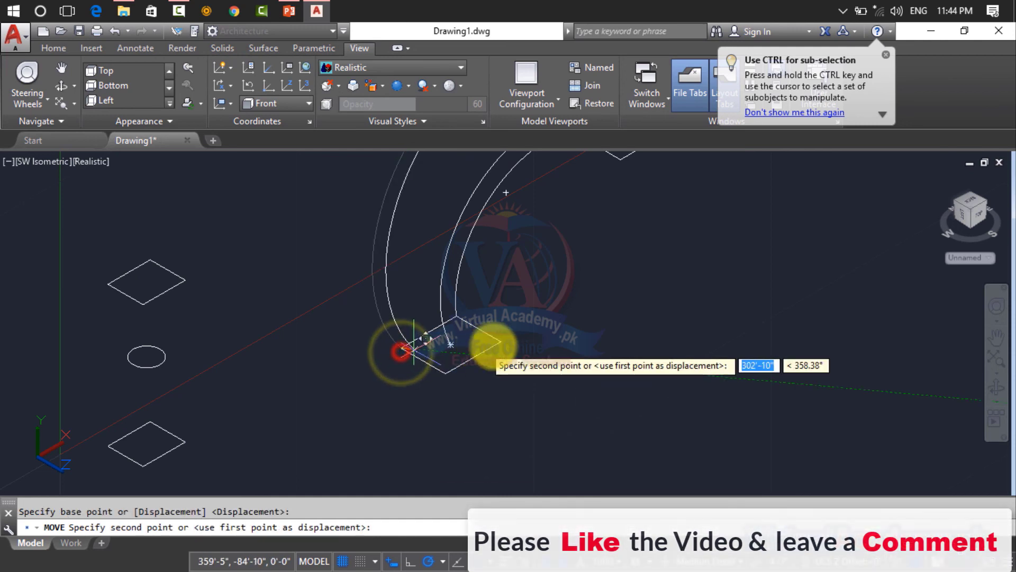
pyautogui.click(445, 372)
pyautogui.scroll(-6, 519, 322)
pyautogui.scroll(5, 524, 325)
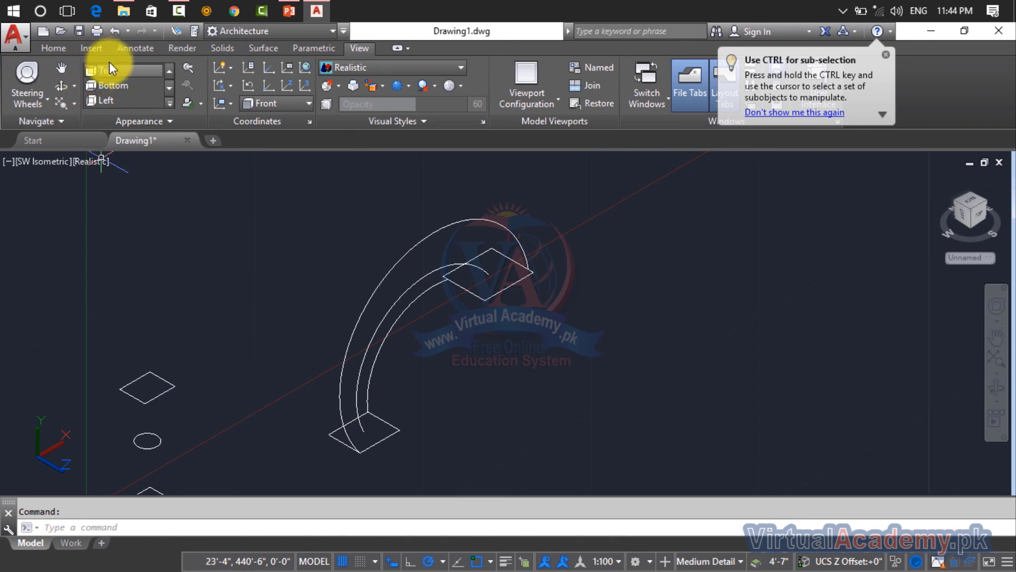
# Start a Loft with the lower and upper rectangles joined by the arcs as its cross sections
pyautogui.click(212, 47)
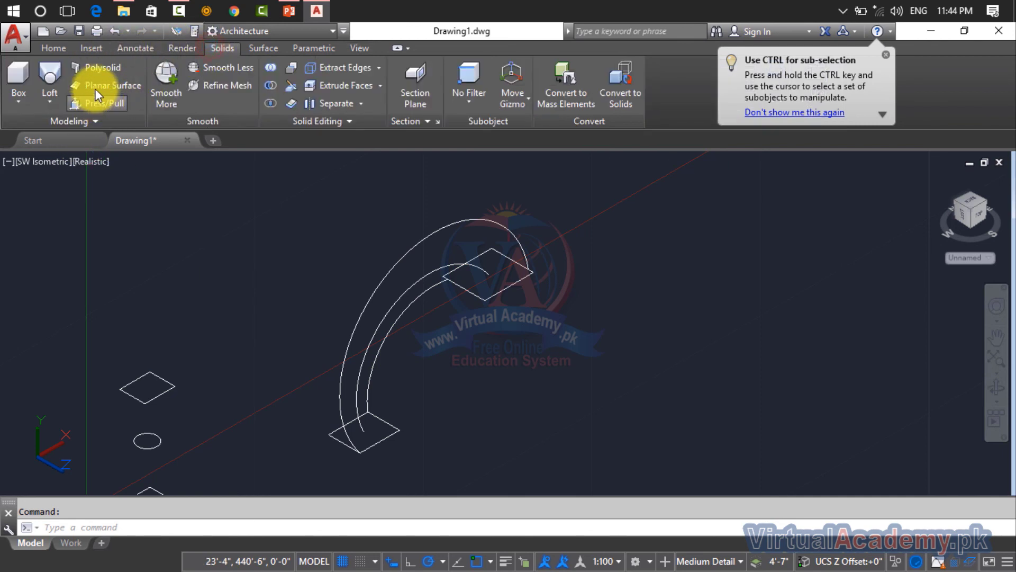
pyautogui.click(63, 96)
pyautogui.click(63, 155)
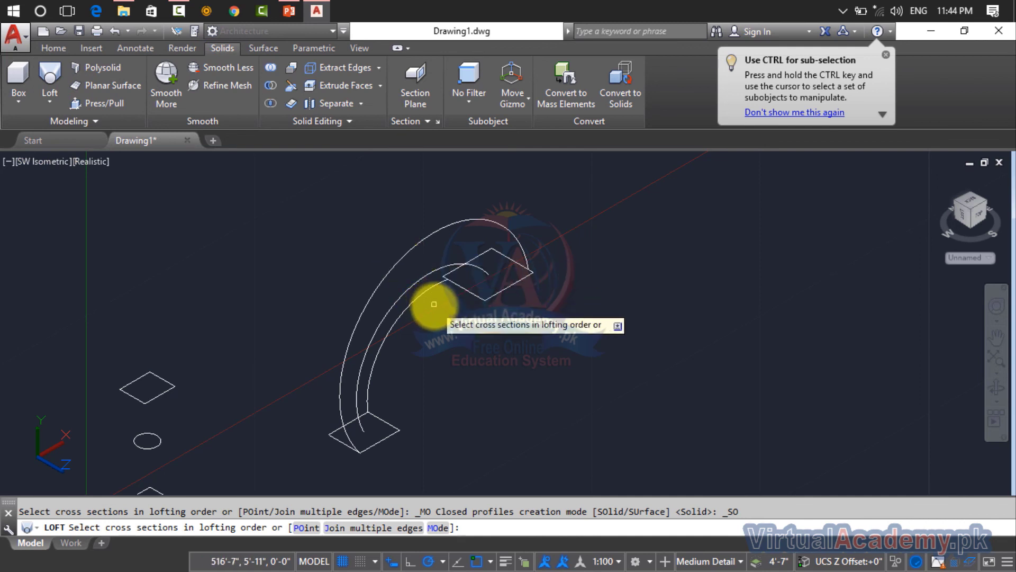
pyautogui.click(395, 426)
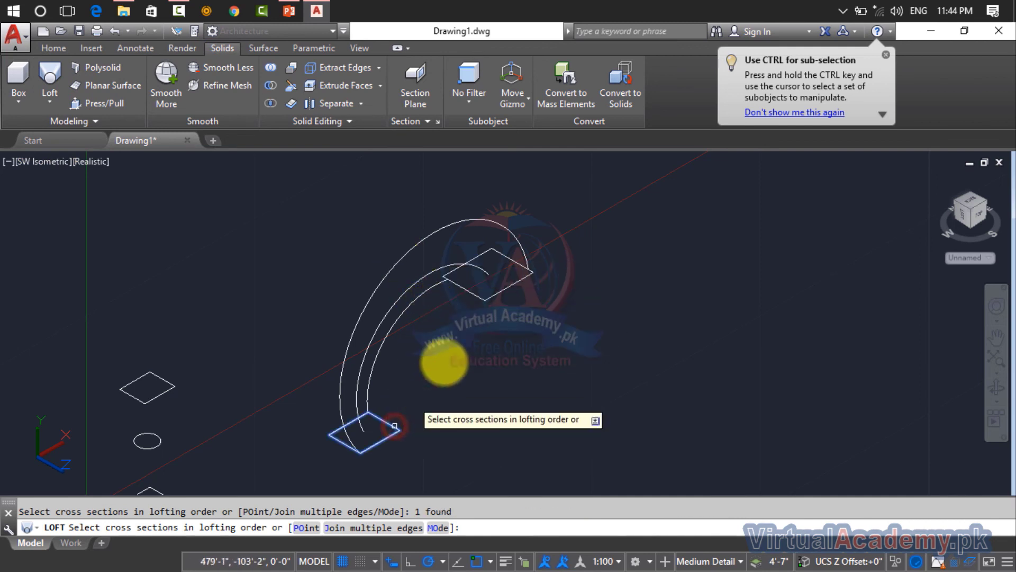
pyautogui.click(481, 299)
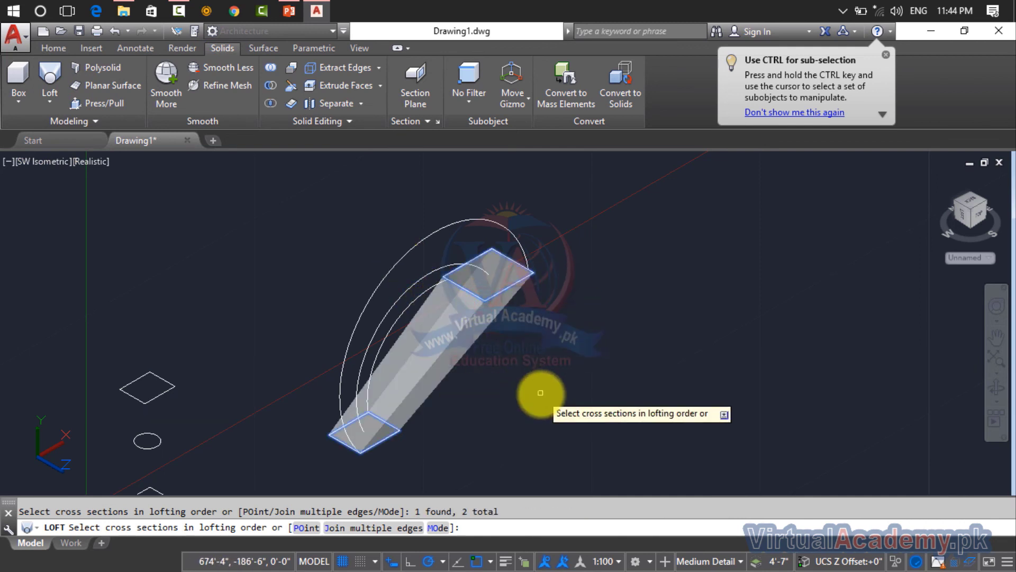
pyautogui.press('Return')
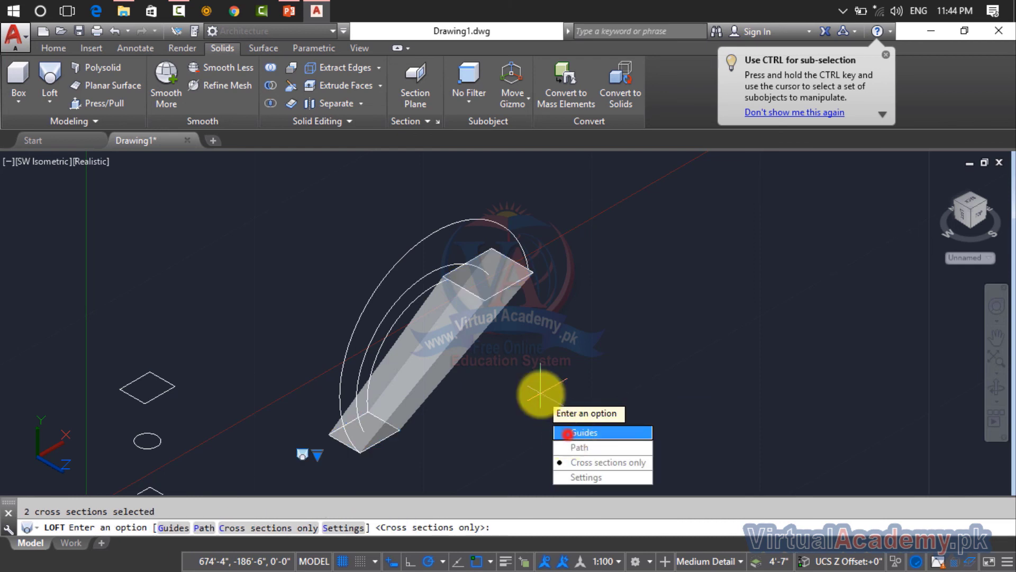
# Complete the loft with the Guides option, using the outer and inner arcs as guide profiles
pyautogui.click(567, 434)
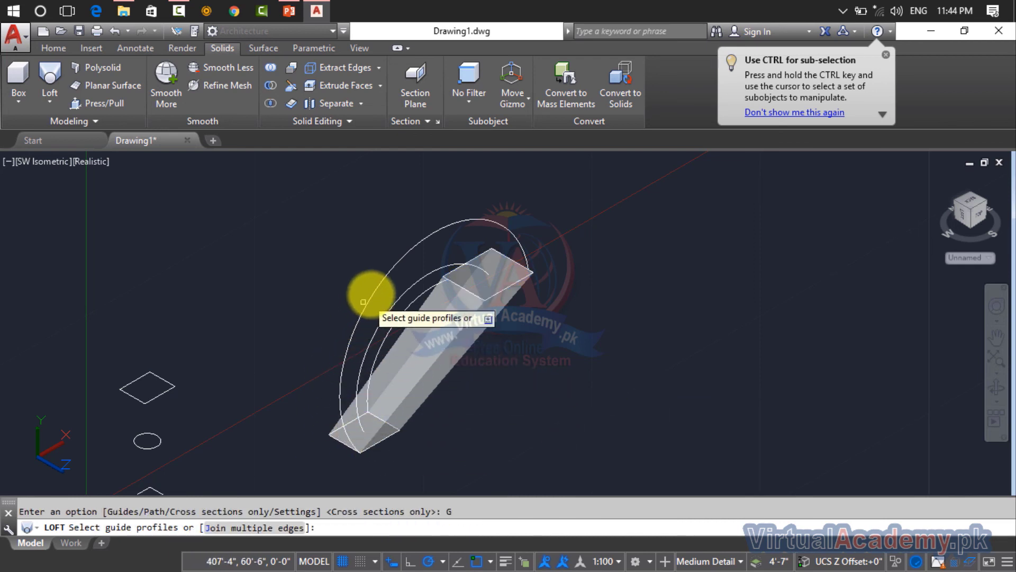
pyautogui.click(376, 286)
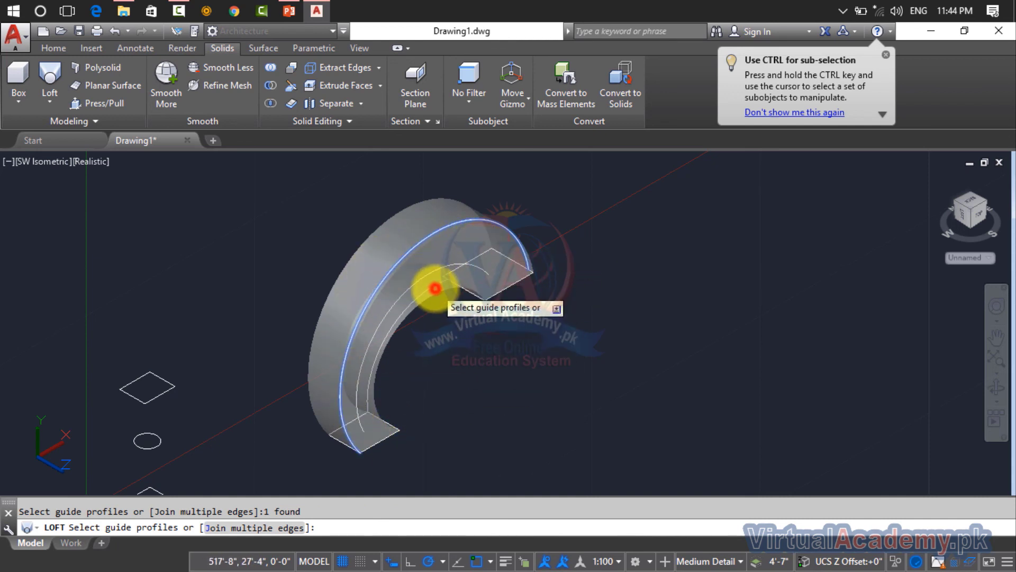
pyautogui.click(435, 288)
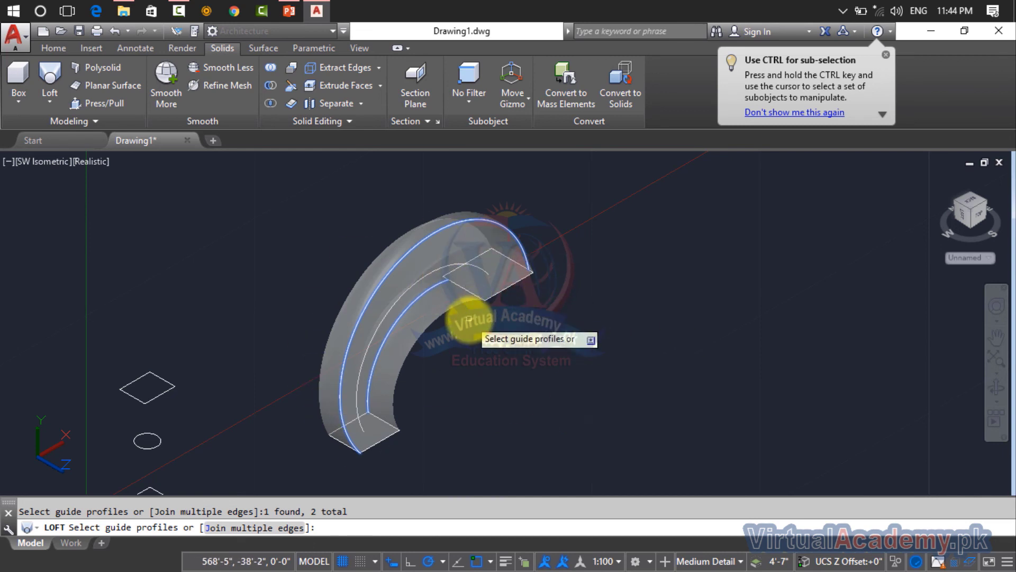
pyautogui.press('Return')
# Examine the guided loft solid's curved surfaces up close and as a whole
pyautogui.scroll(-4, 460, 313)
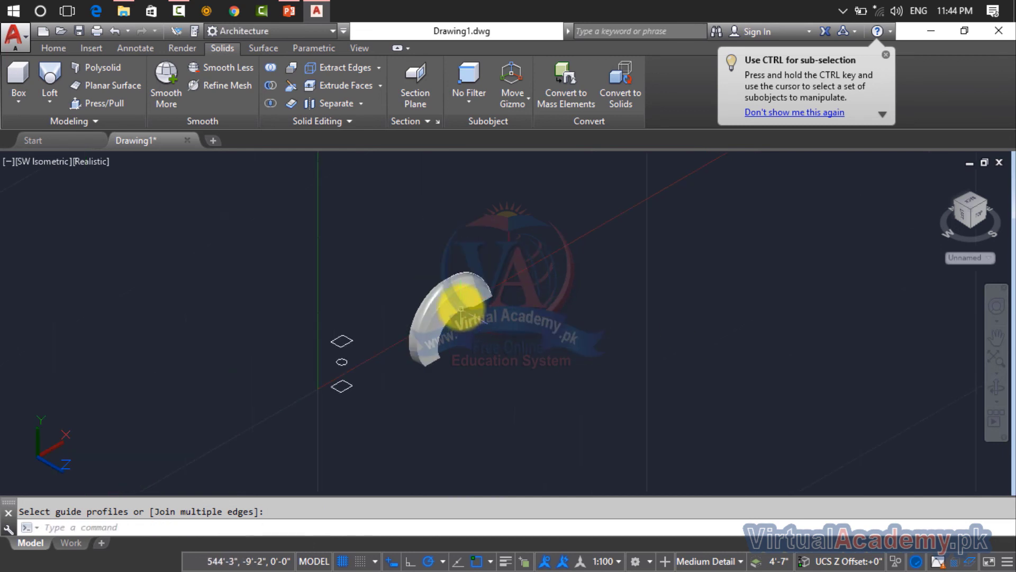
pyautogui.scroll(10, 454, 302)
pyautogui.scroll(2, 585, 339)
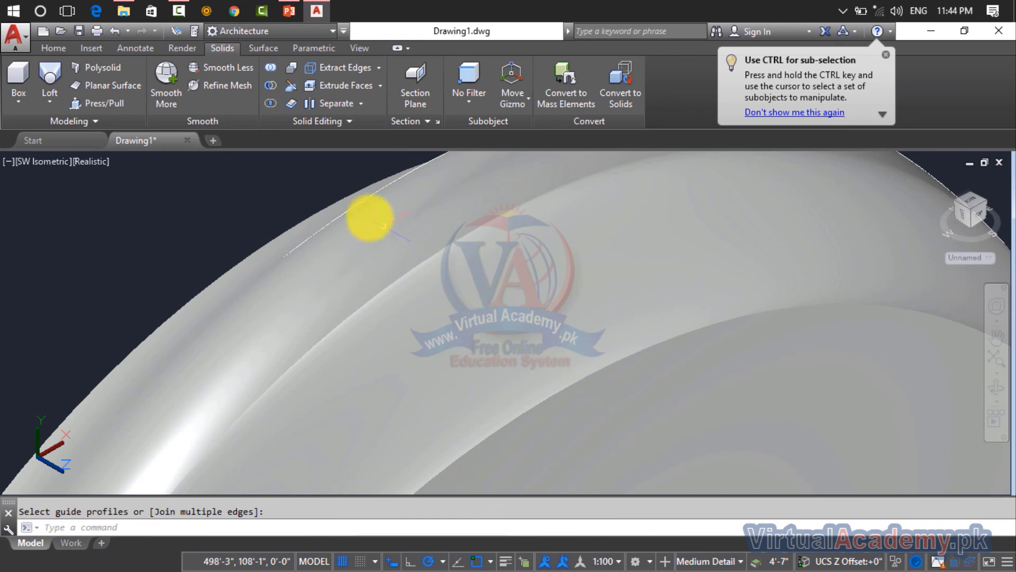
pyautogui.scroll(-3, 476, 329)
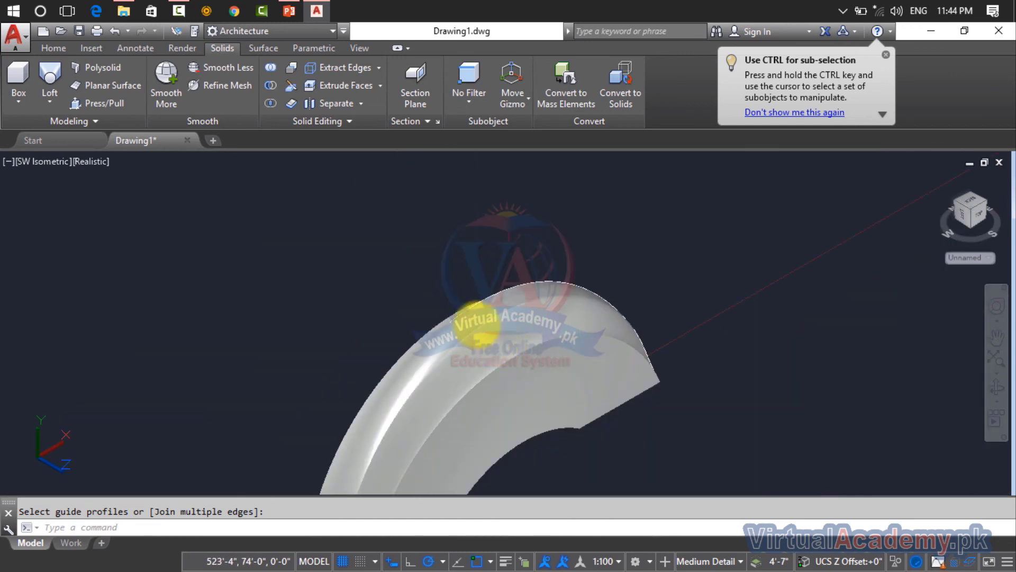
pyautogui.moveTo(476, 329); pyautogui.dragTo(427, 227, button='middle')
pyautogui.scroll(-3, 427, 267)
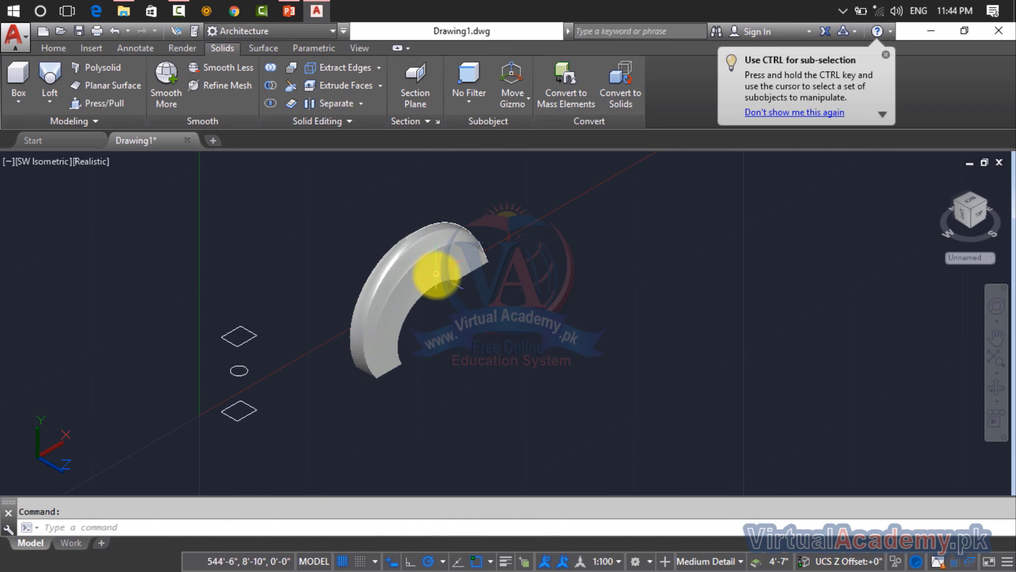
pyautogui.scroll(-3, 438, 273)
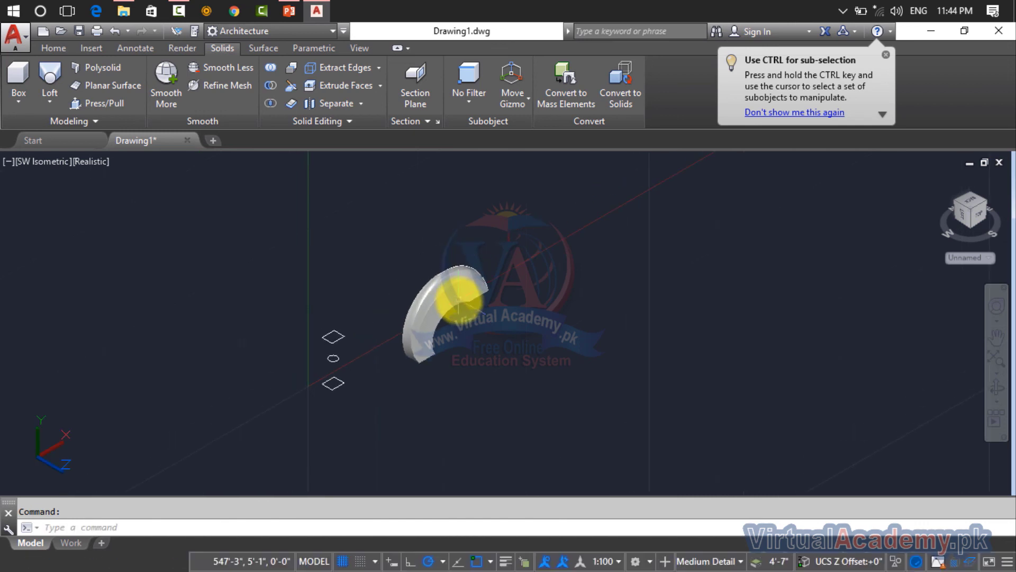
pyautogui.click(52, 94)
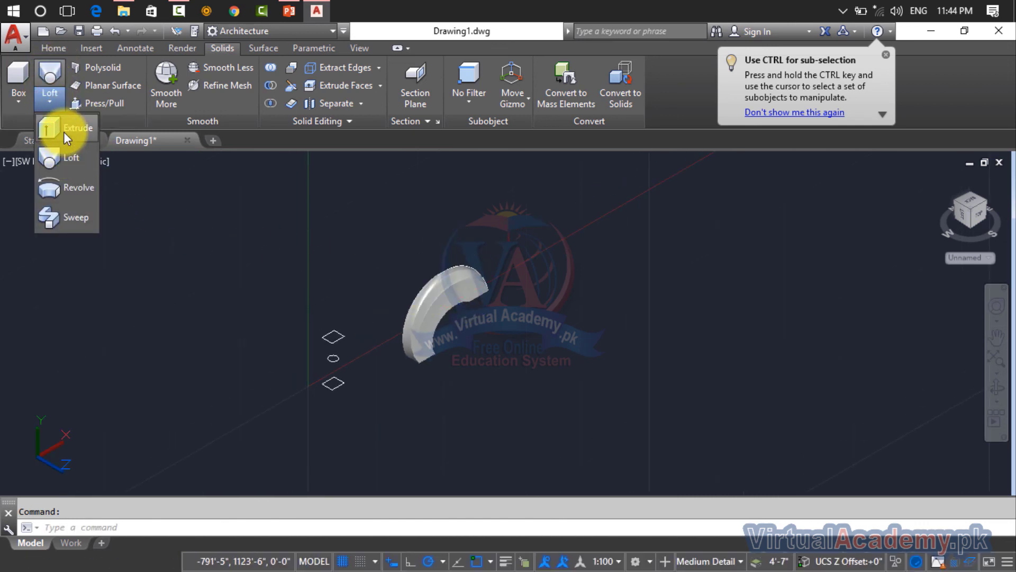
pyautogui.click(497, 288)
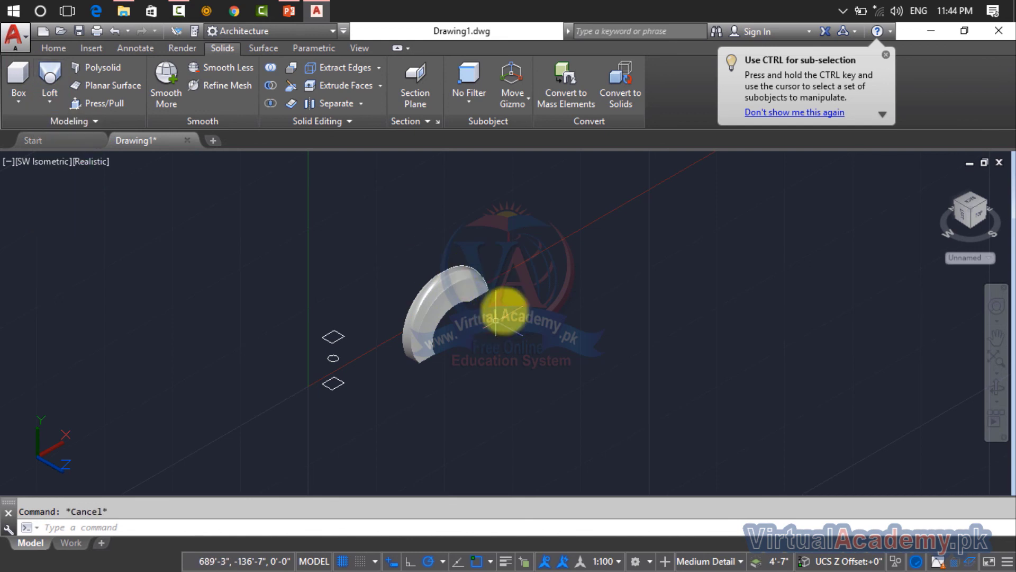
# Select the lofted solid together with the two separate rectangles and the circle between them
pyautogui.click(529, 234)
pyautogui.click(297, 433)
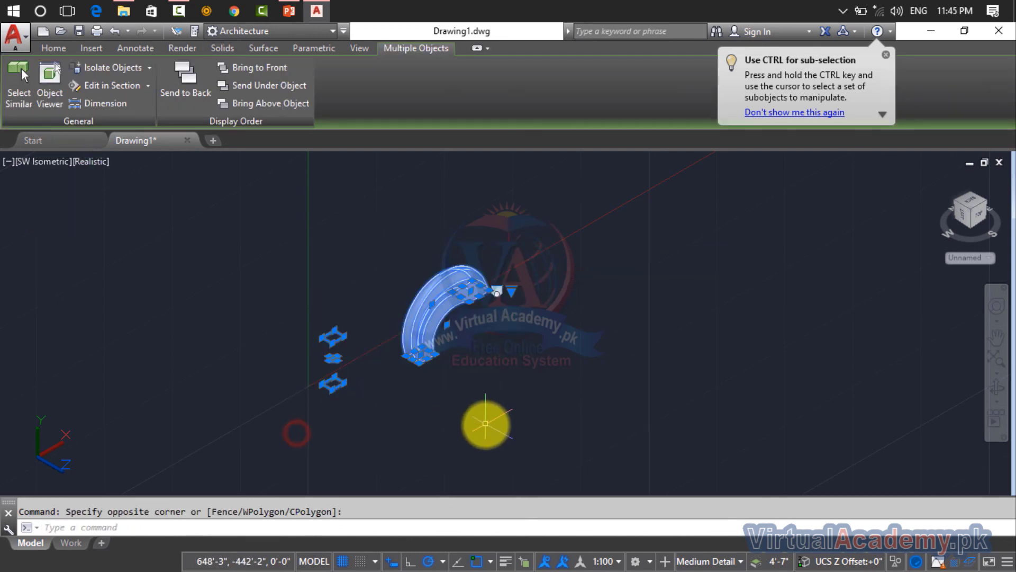